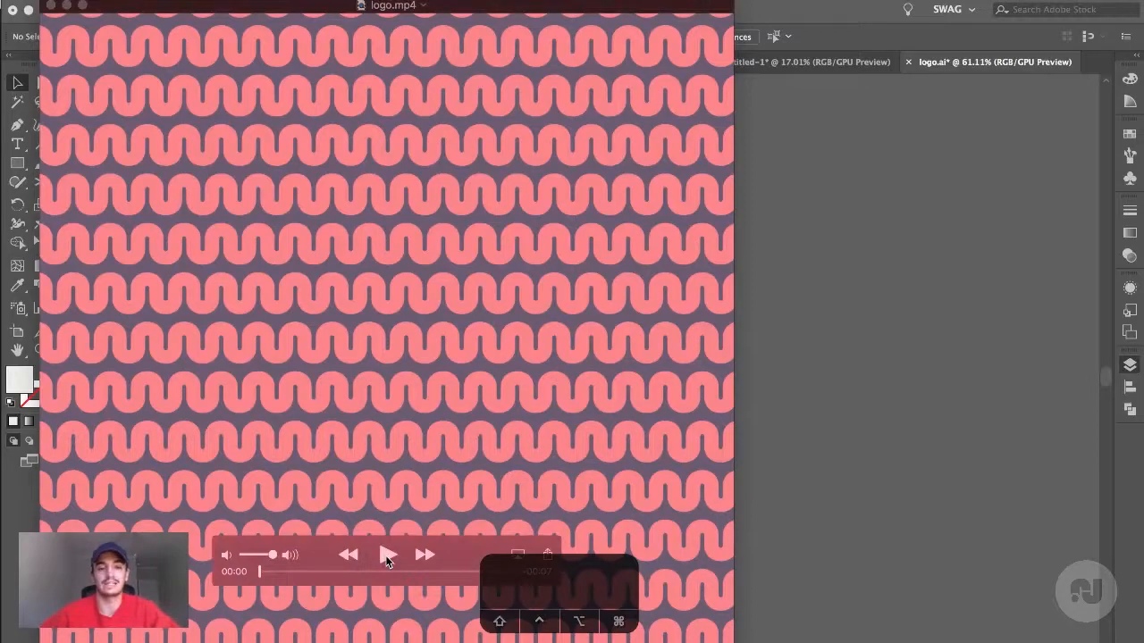
- Play the logo.mp4 animation to preview the finished result, and close the video
click(386, 555)
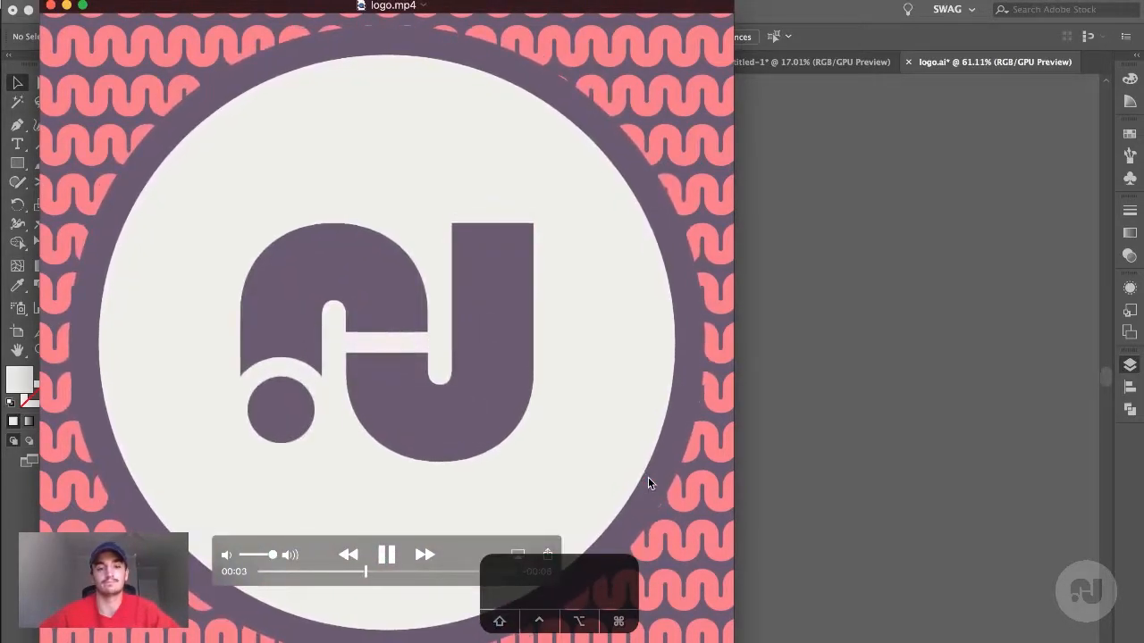
click(387, 555)
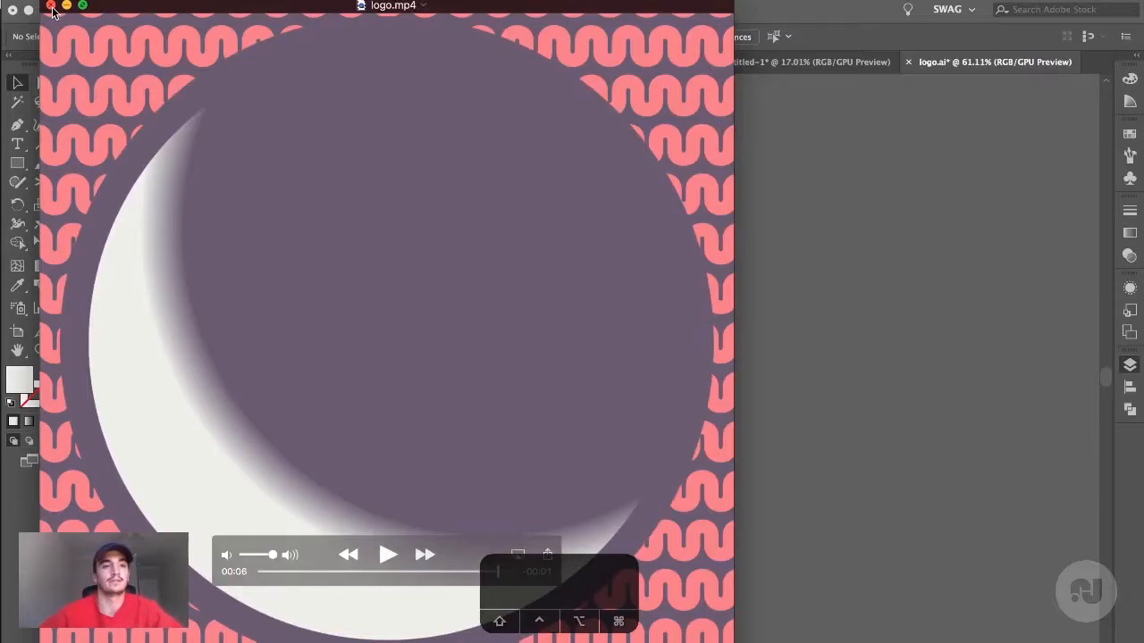
key(super+w)
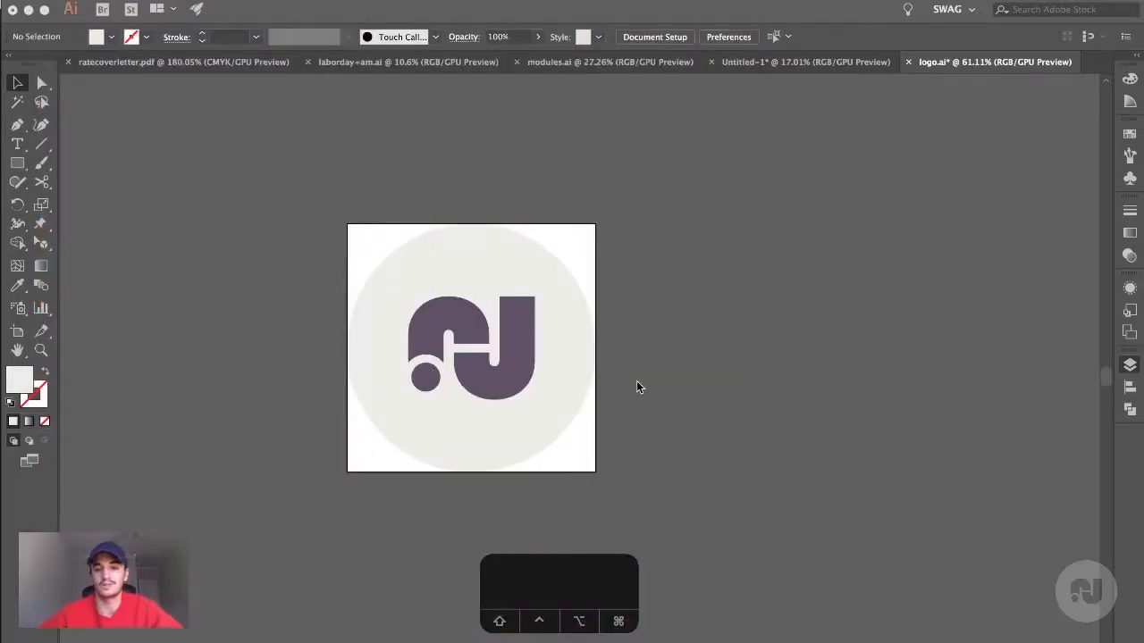
- Examine the logo artwork, checking the background circle, the letter shapes and the dot as separate parts
scroll(636, 381, left, 4)
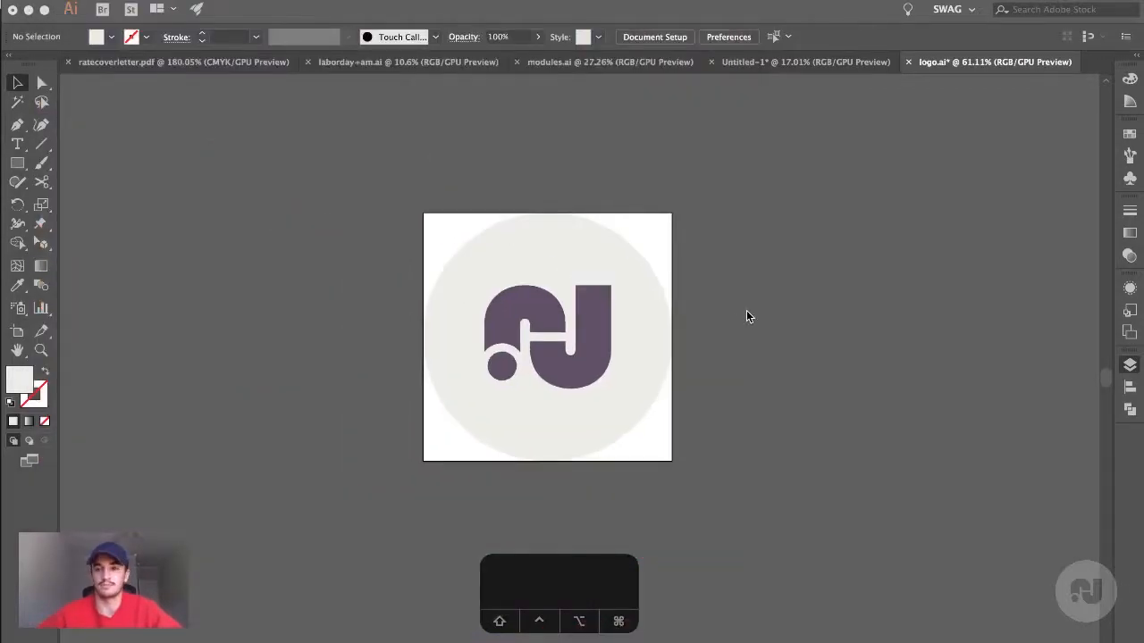
scroll(746, 310, left, 1)
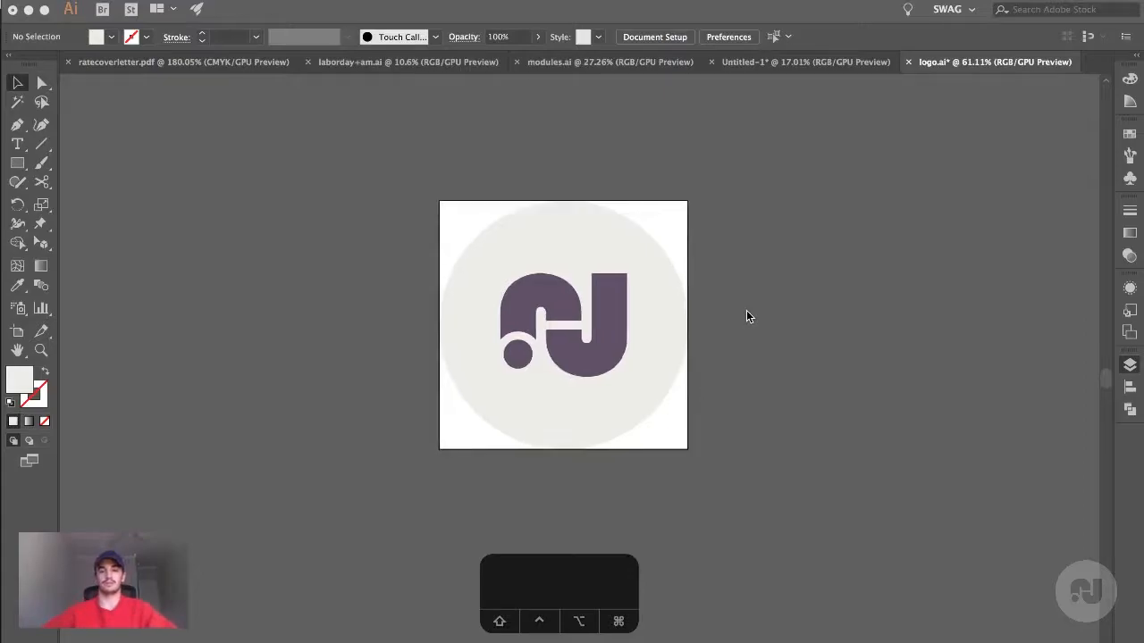
scroll(536, 311, right, 3)
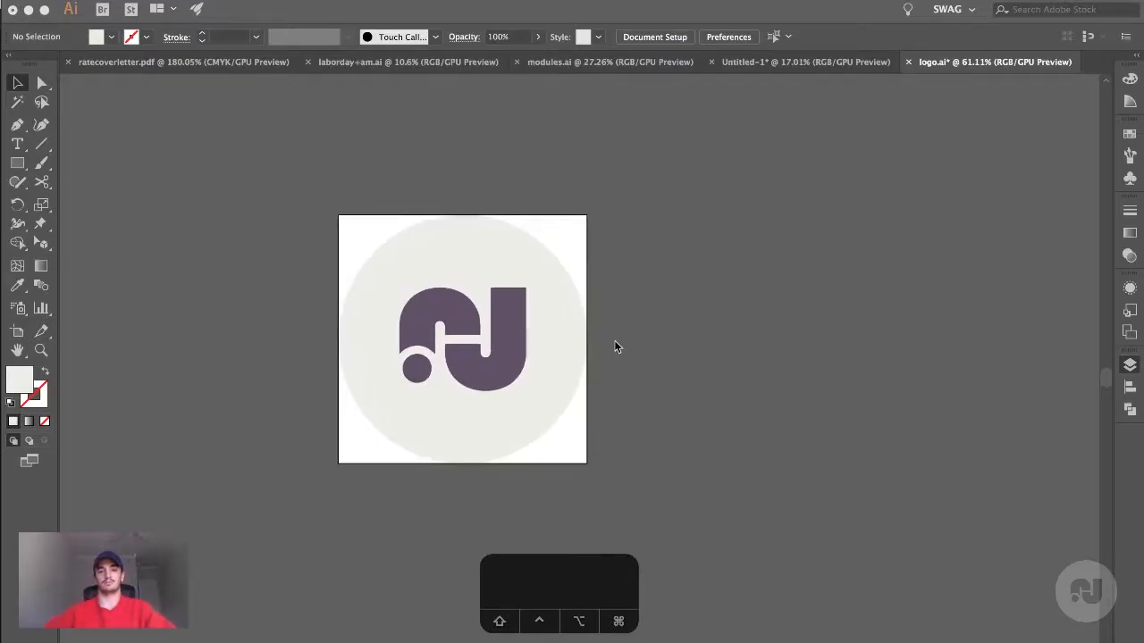
click(584, 425)
scroll(644, 382, down, 2)
scroll(647, 387, up, 3)
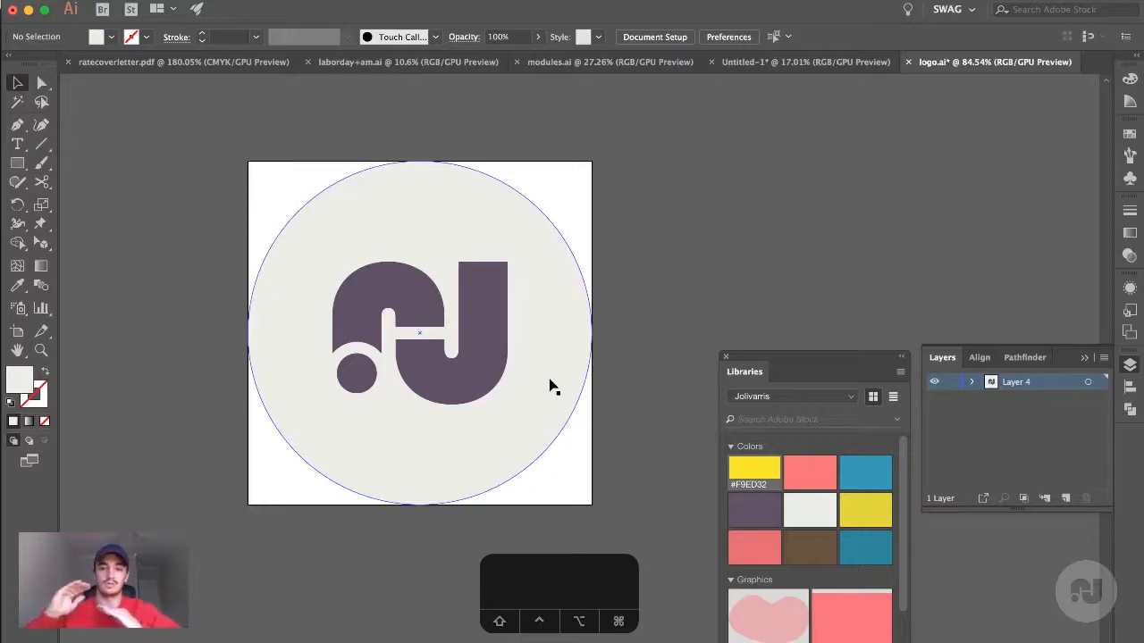
click(594, 334)
click(628, 312)
key(a)
click(490, 347)
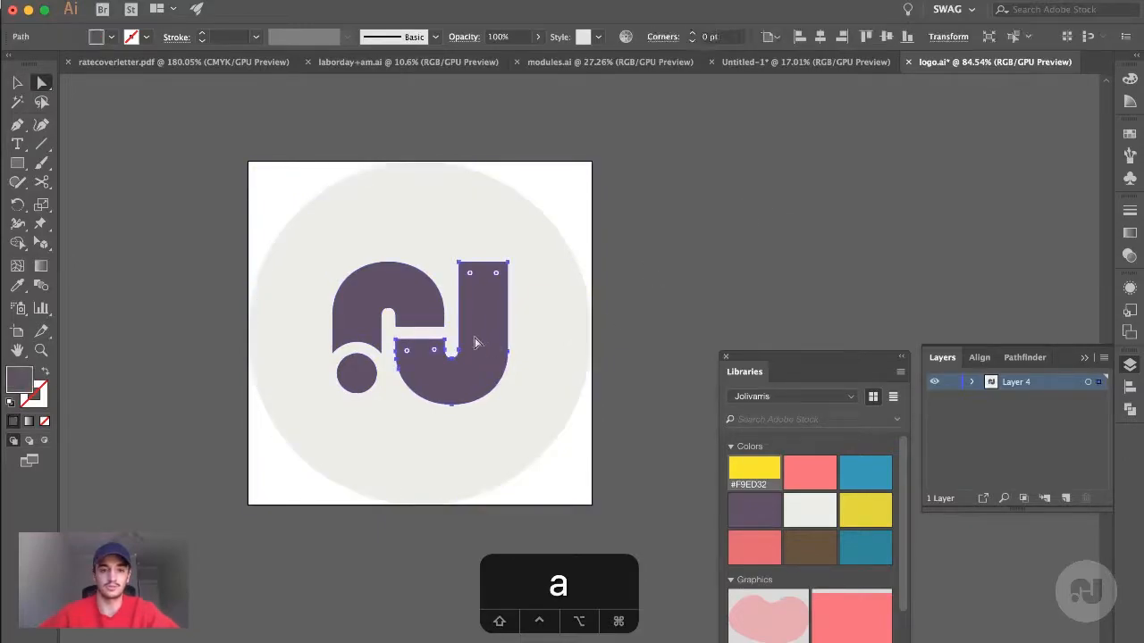
click(352, 376)
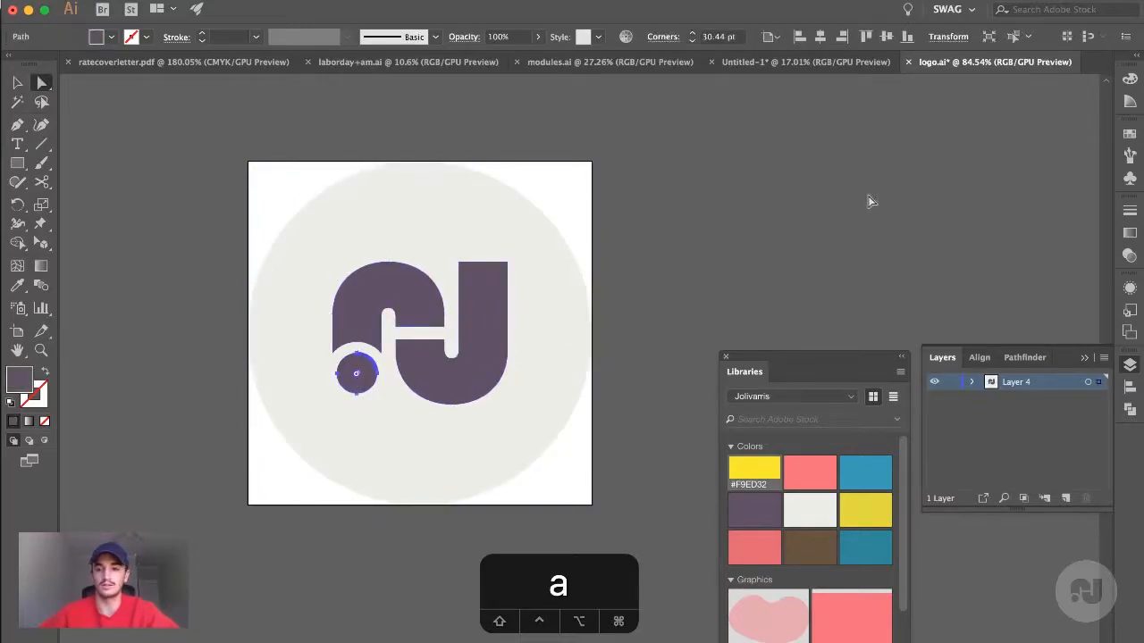
key(v)
click(752, 289)
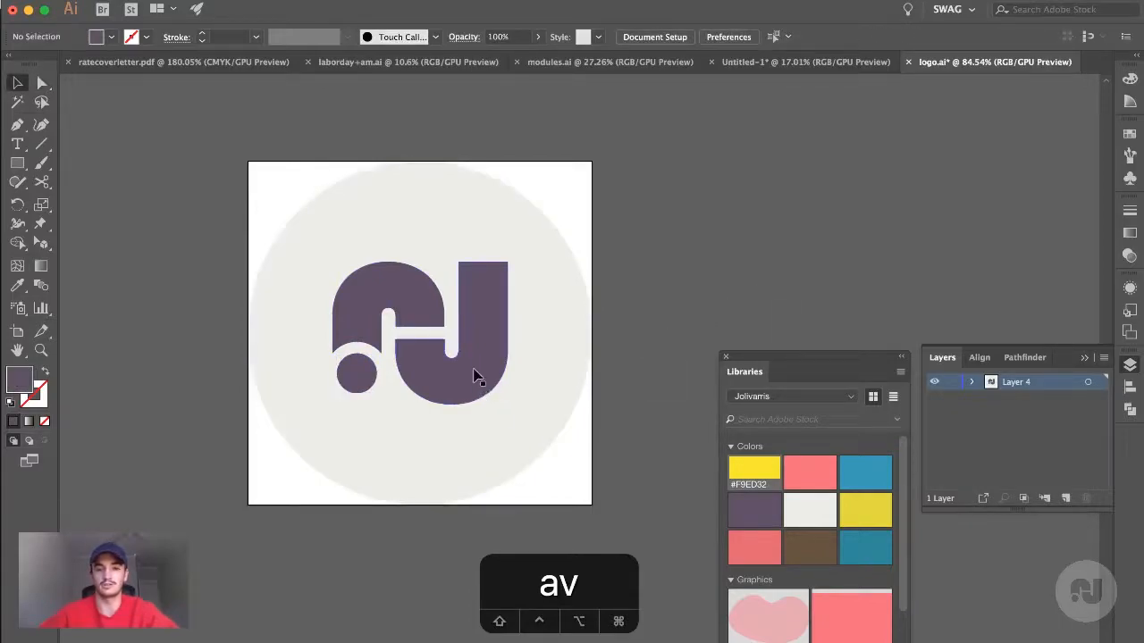
- Ungroup the logo artwork on Layer 4 twice to separate the three purple paths and the background ellipse, and deselect everything
click(972, 383)
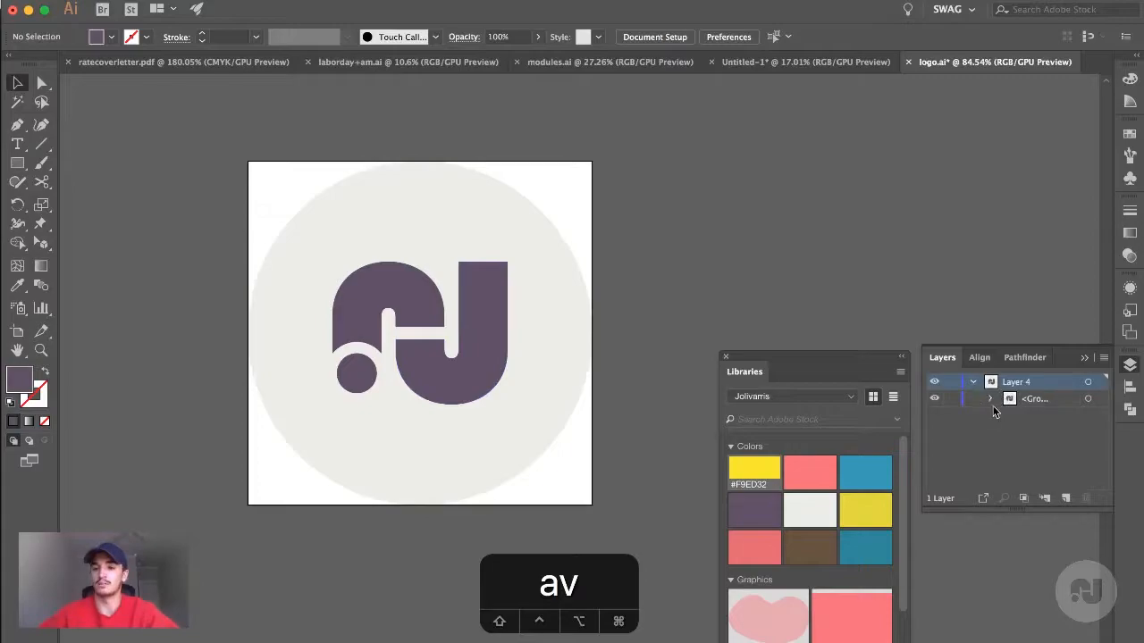
click(505, 352)
key(super+shift+g)
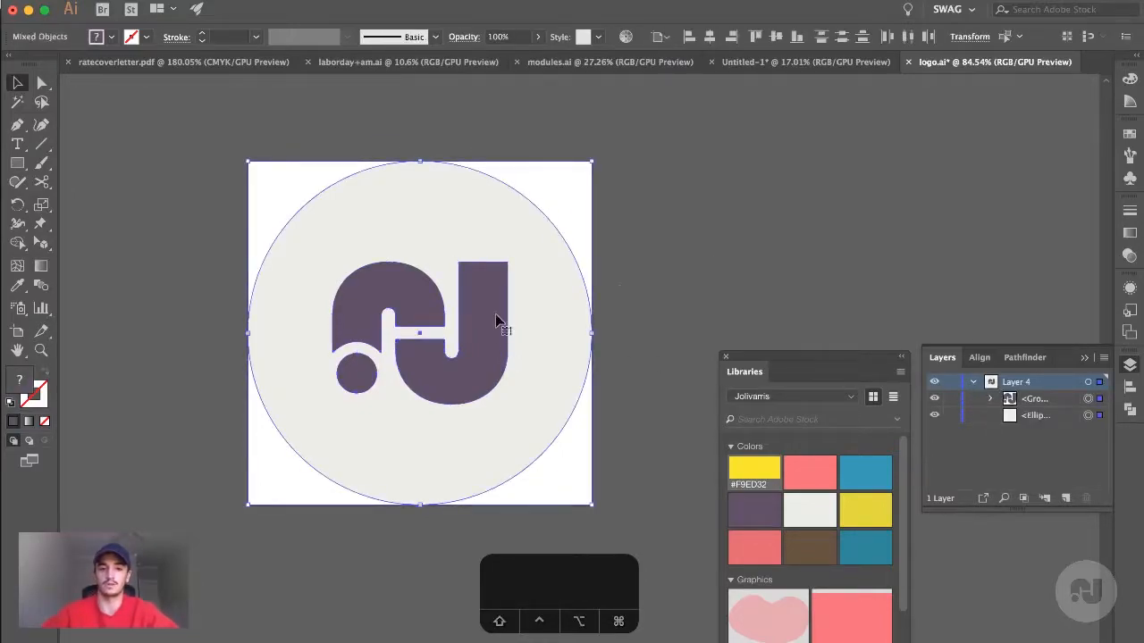
key(super+shift+a)
click(390, 310)
key(super+shift+g)
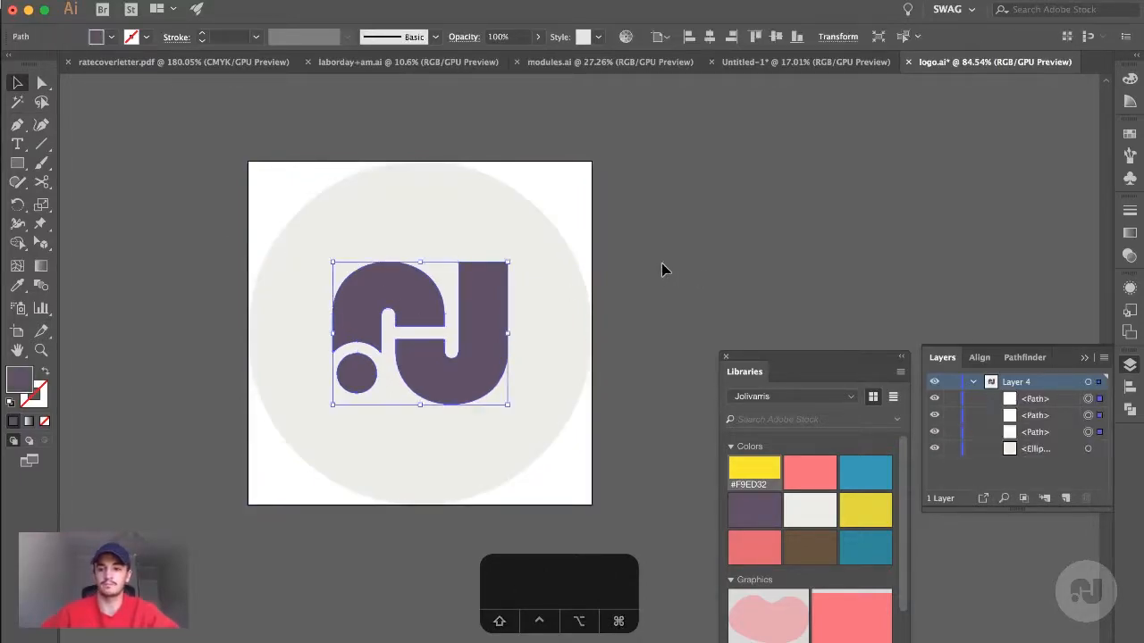
key(super+shift+a)
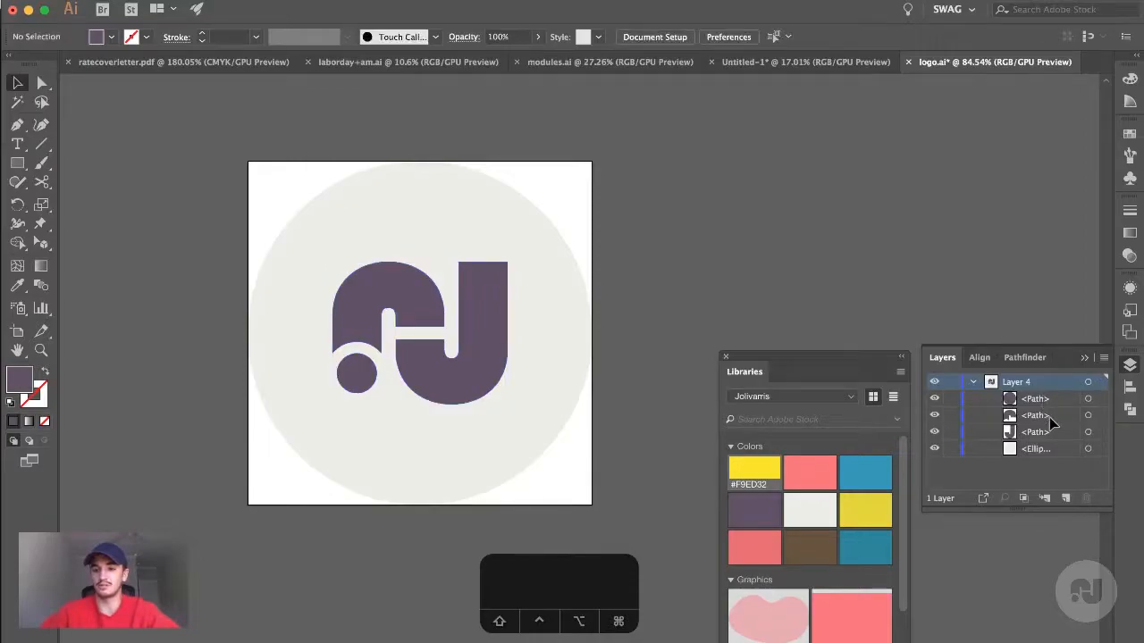
- Toggle the visibility of the three purple paths to check which logo part each one holds
click(1095, 401)
click(1096, 409)
click(934, 398)
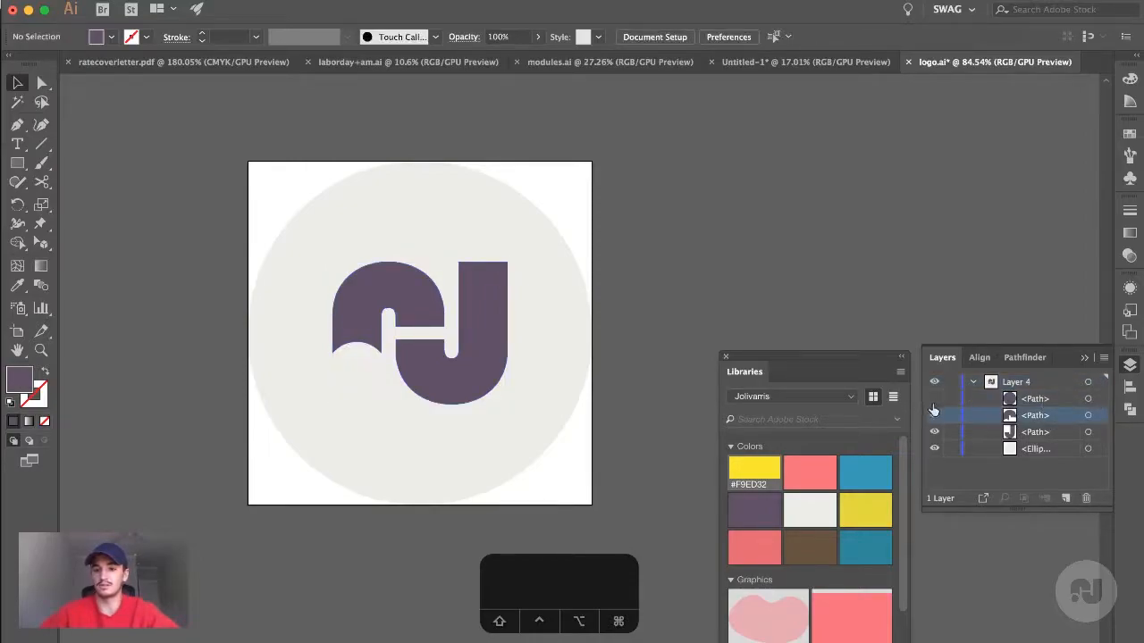
click(934, 415)
click(934, 431)
click(934, 416)
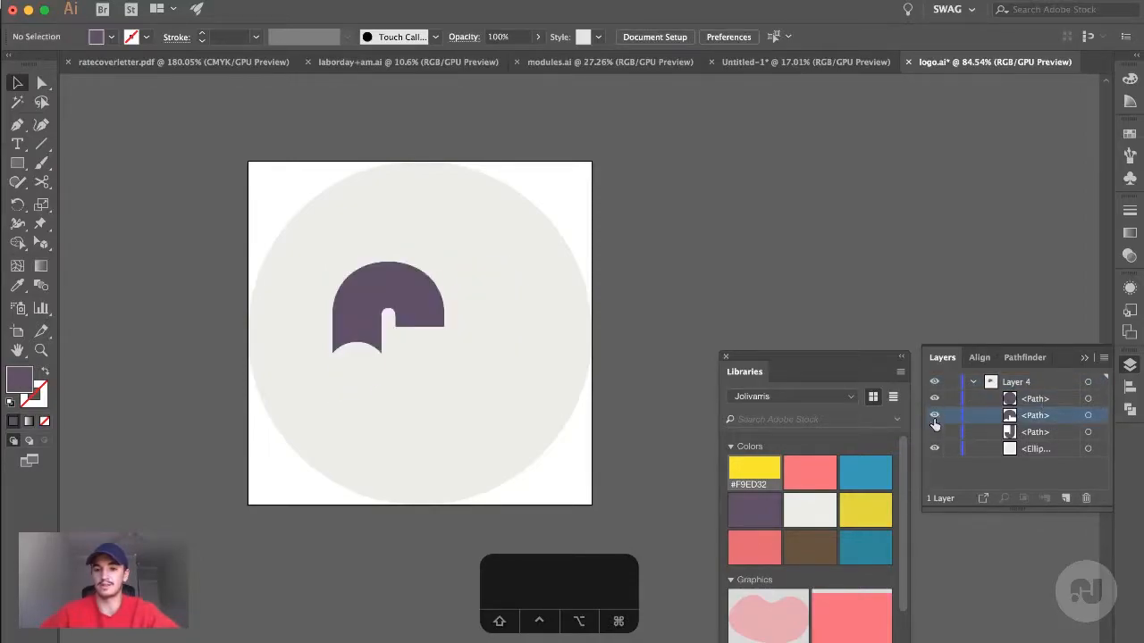
click(933, 399)
click(934, 431)
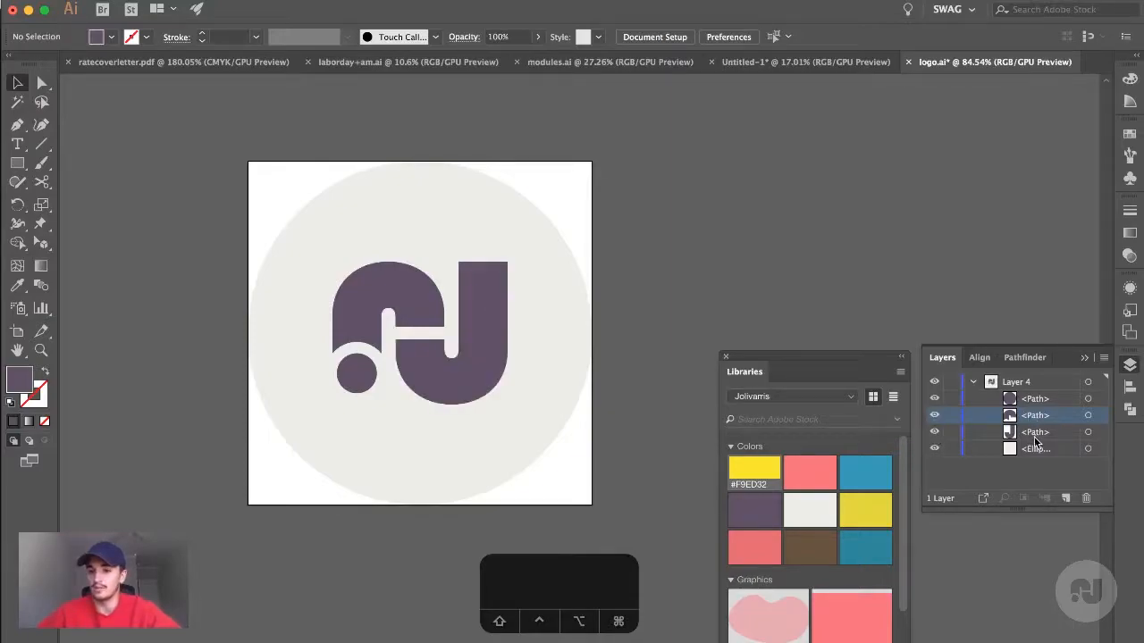
- Release the objects in Layer 4 to individual layers using the Sequence option
click(1025, 384)
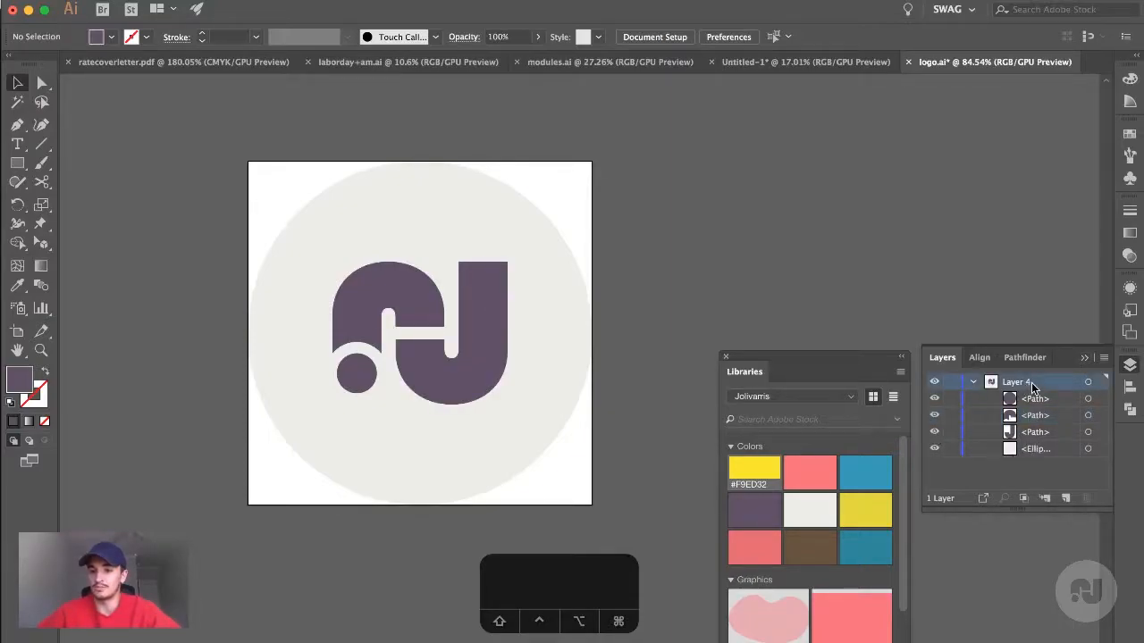
click(1102, 359)
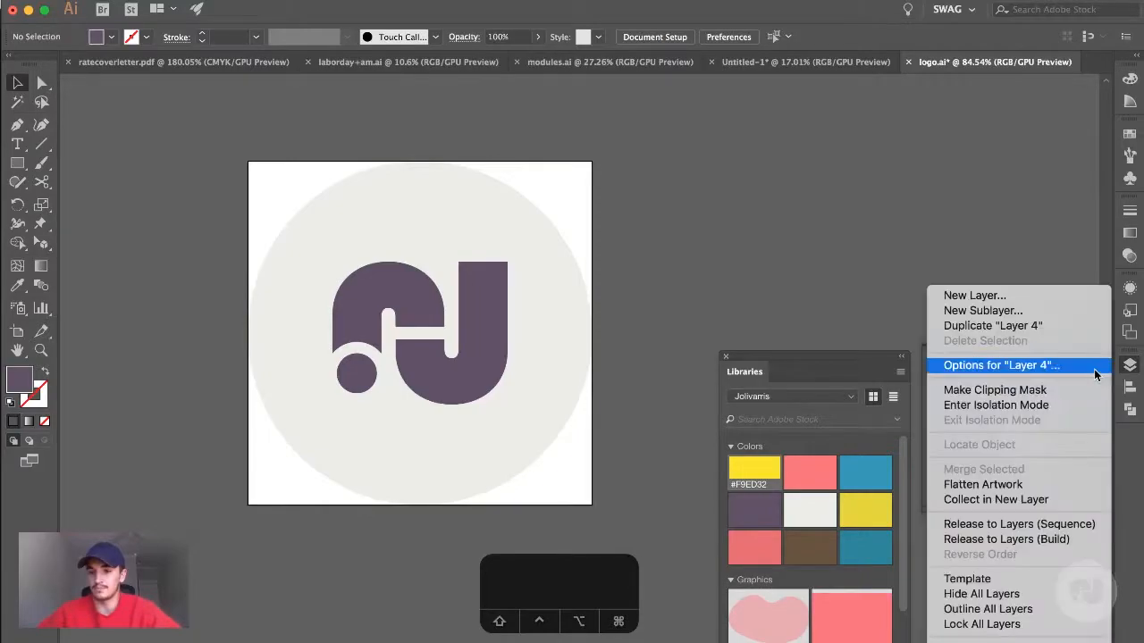
click(1016, 526)
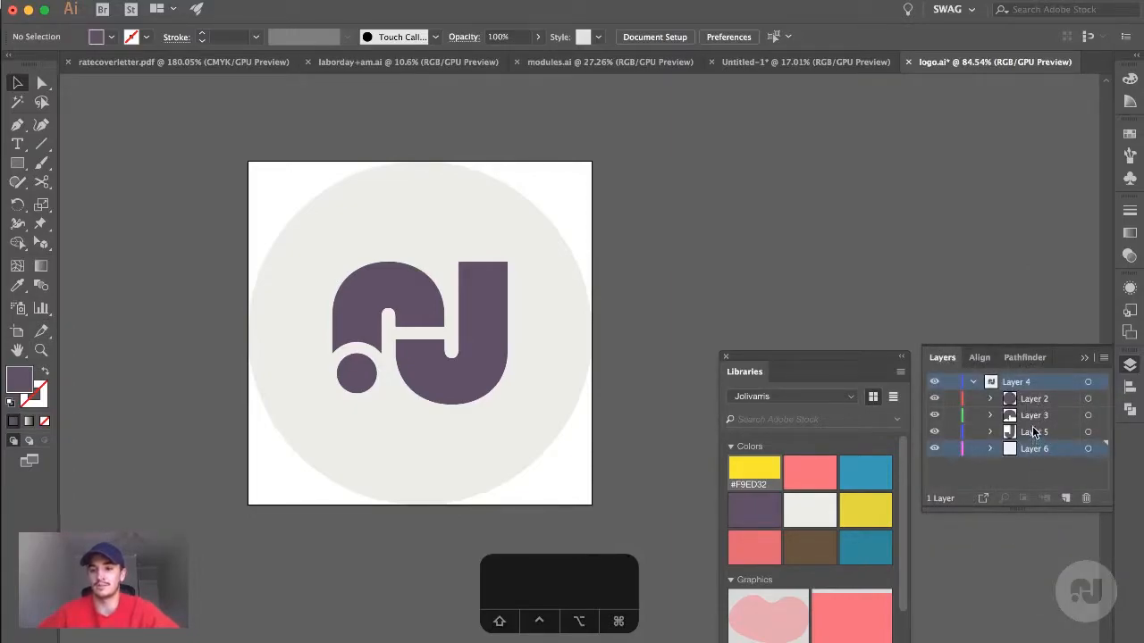
- Move the sublayers Layer 2 through Layer 6 out of Layer 4 to the top level above it
click(1034, 400)
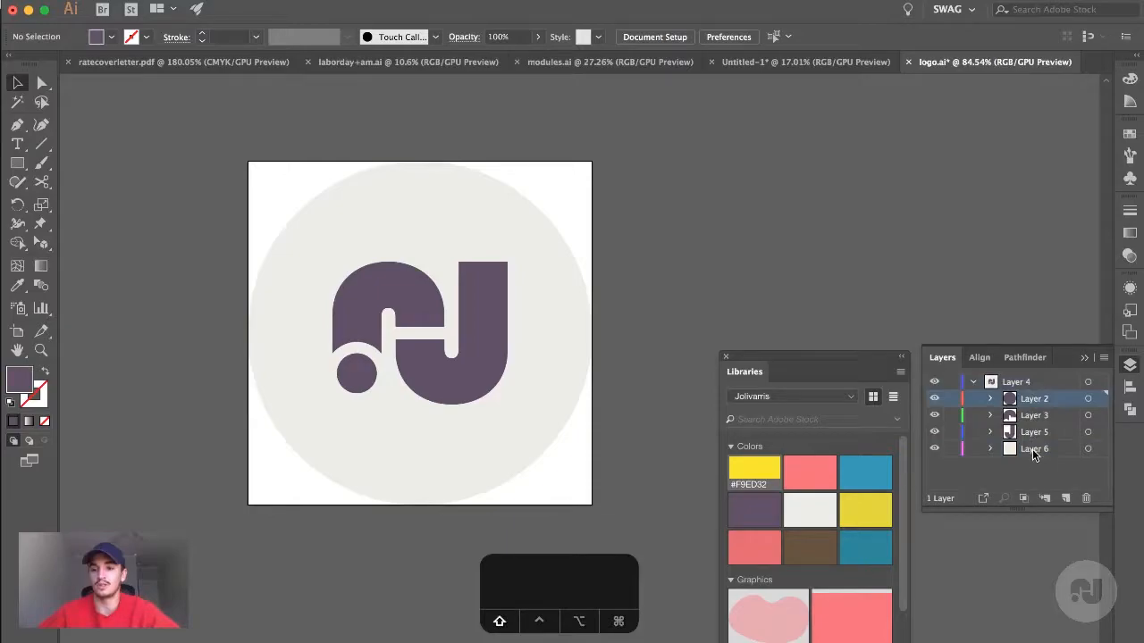
shift+click(1034, 449)
drag(1034, 453, 1020, 382)
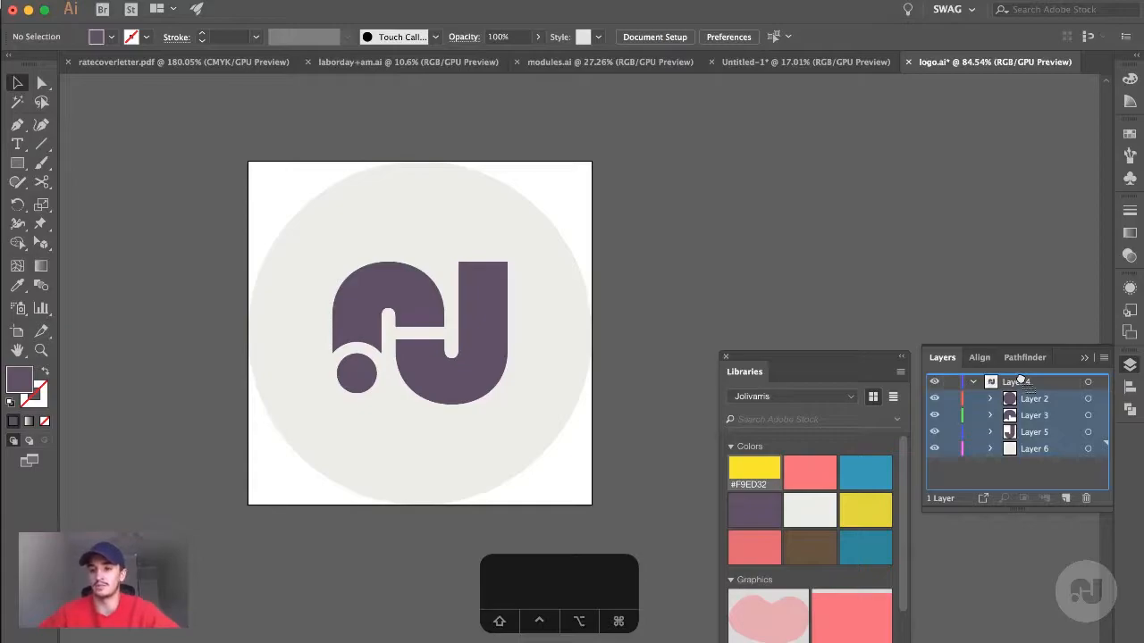
drag(1020, 382, 1020, 381)
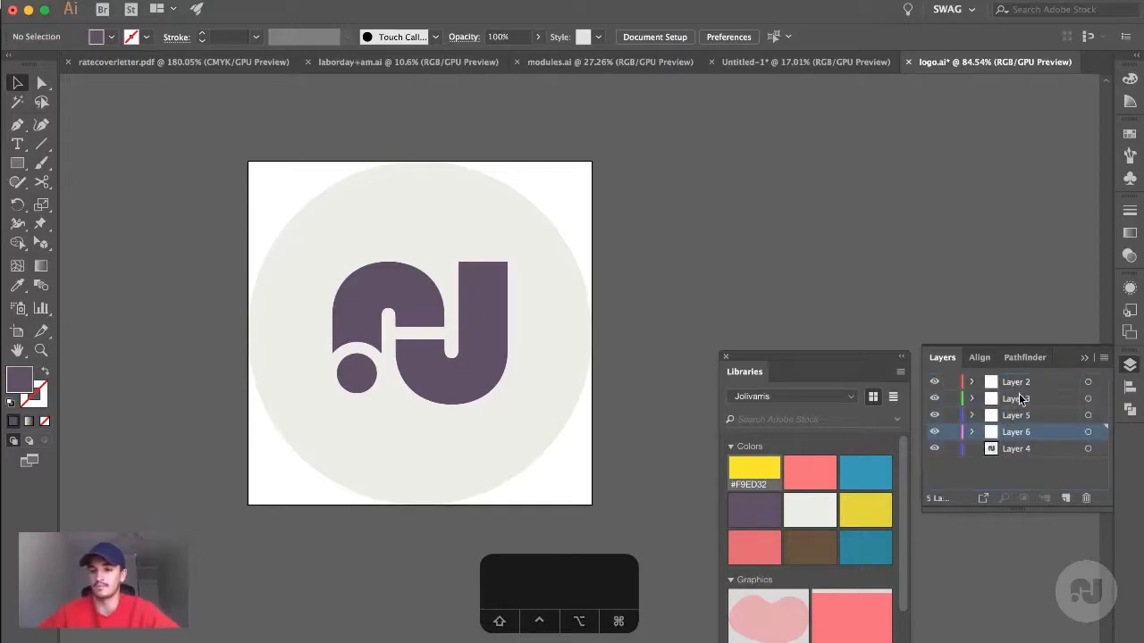
- Hide the emptied Layer 4 to check its contents, and delete it
click(998, 452)
click(934, 451)
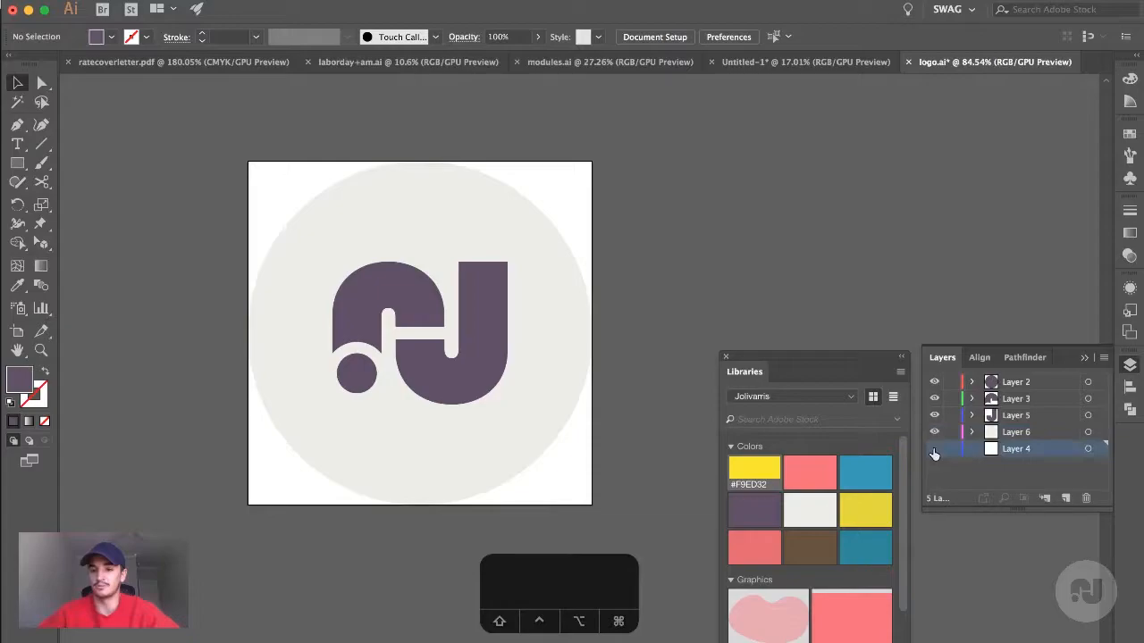
click(1085, 497)
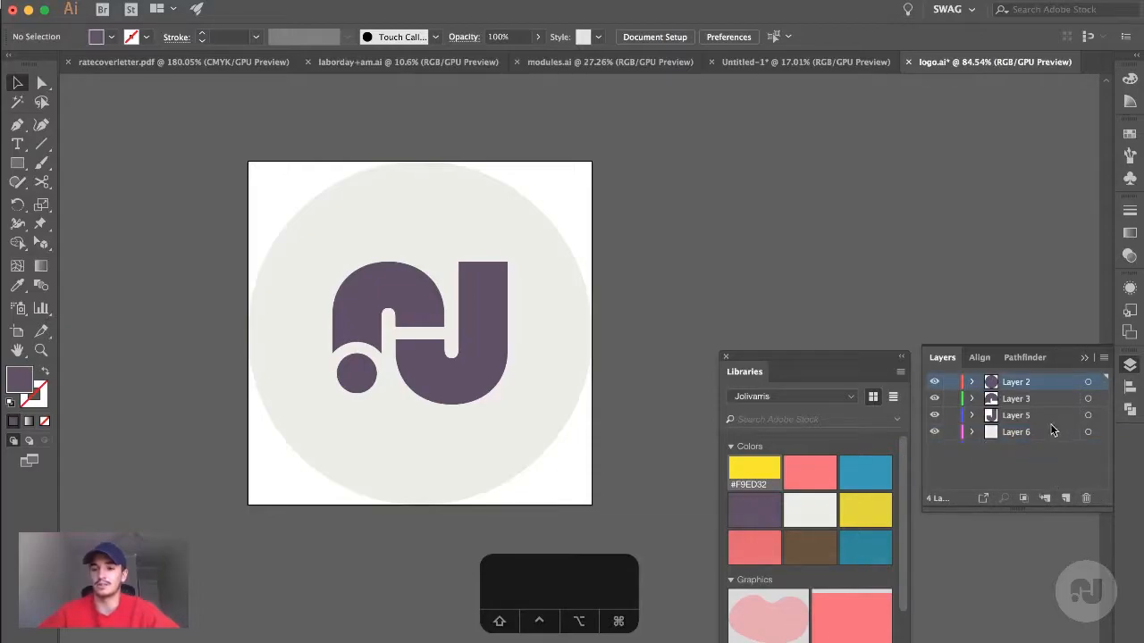
- Toggle the visibility of Layer 6 and Layer 5 to check the artwork on each layer
click(935, 432)
click(935, 415)
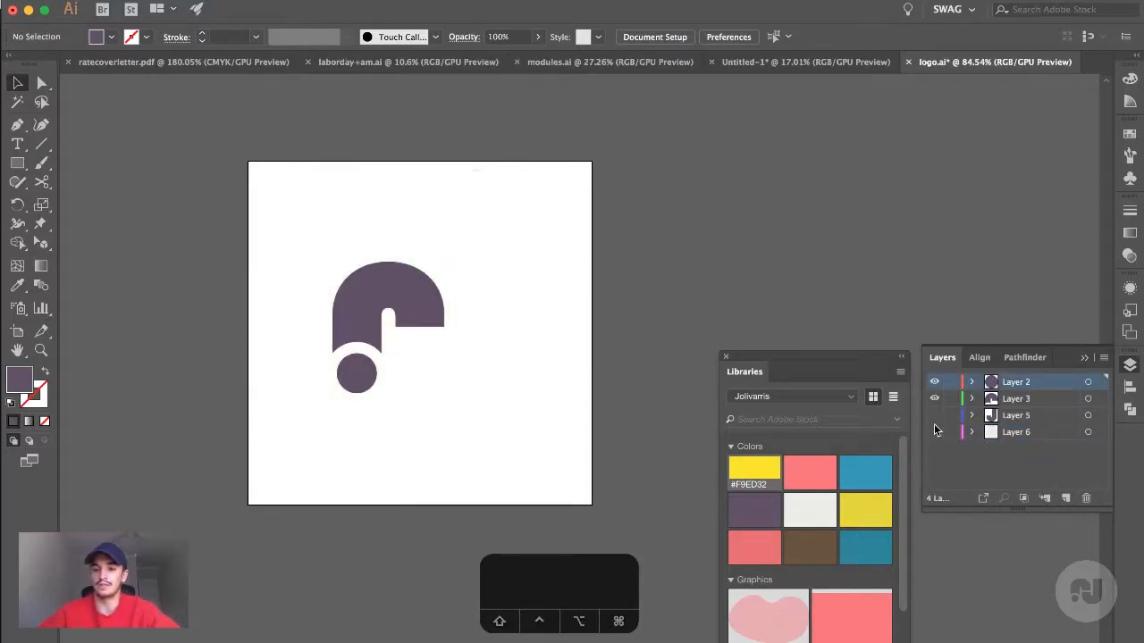
click(934, 415)
click(935, 432)
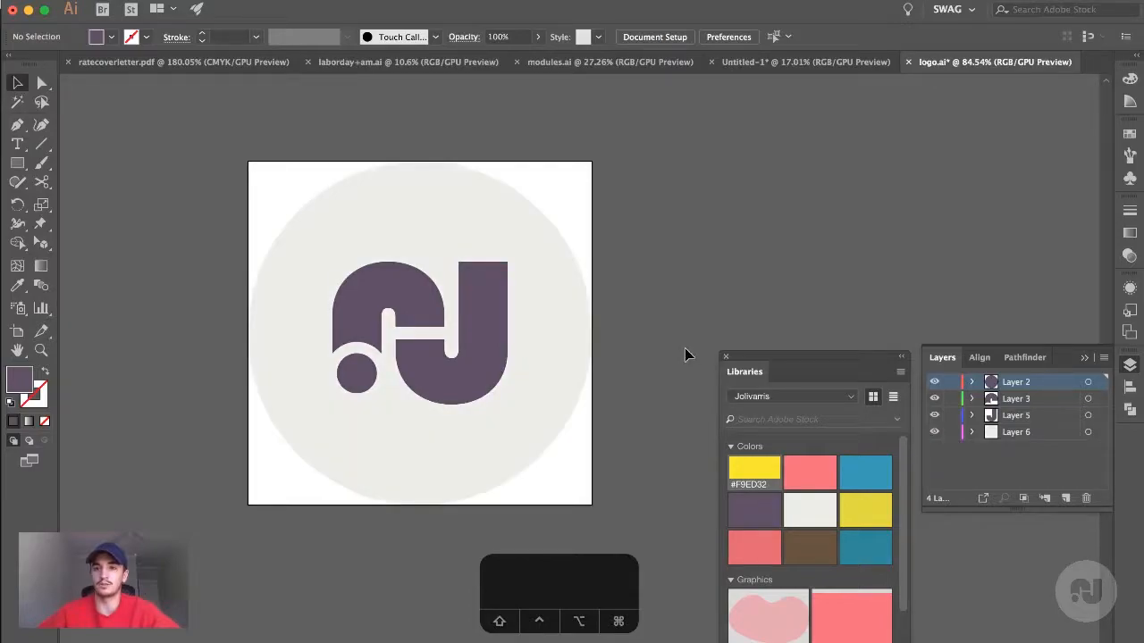
- Save logo.ai with its separated layers and switch to After Effects
key(super+s)
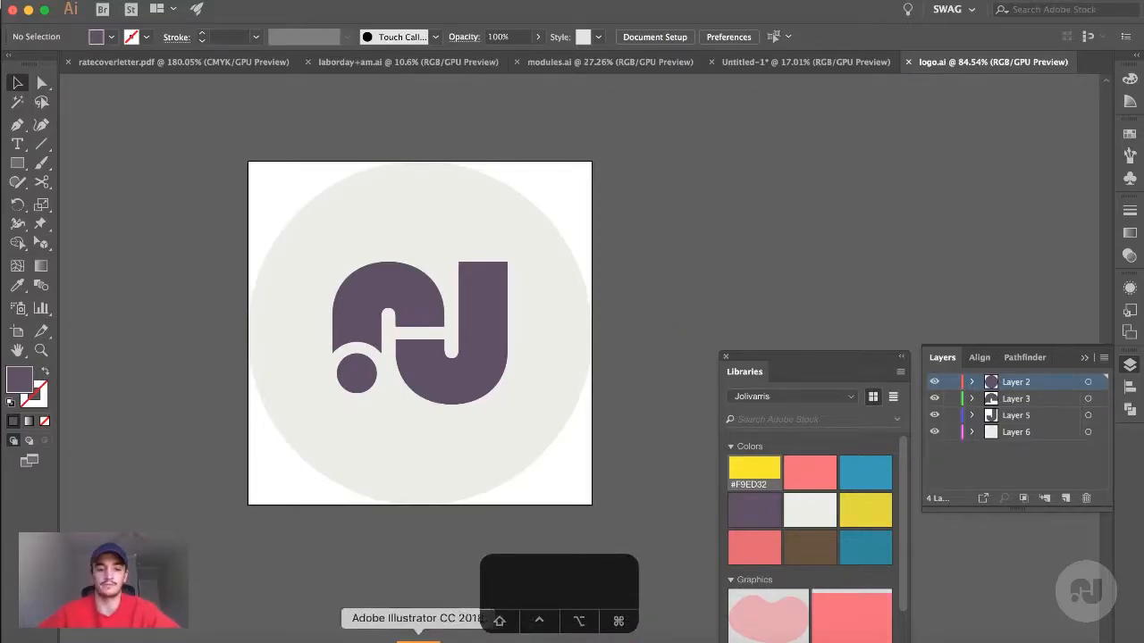
click(387, 636)
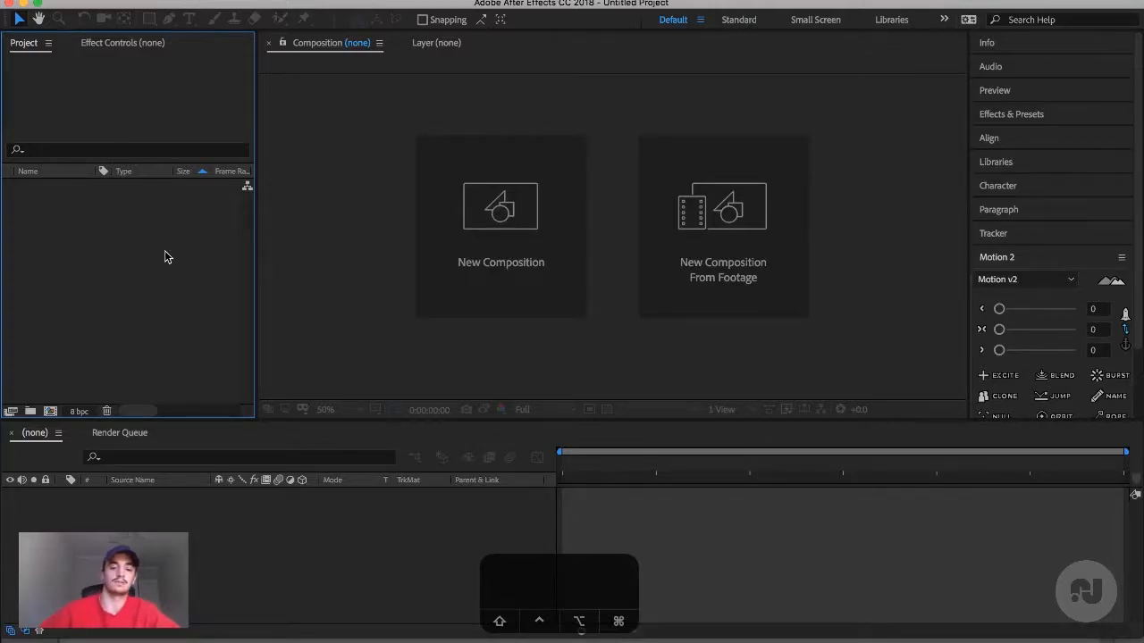
click(154, 1)
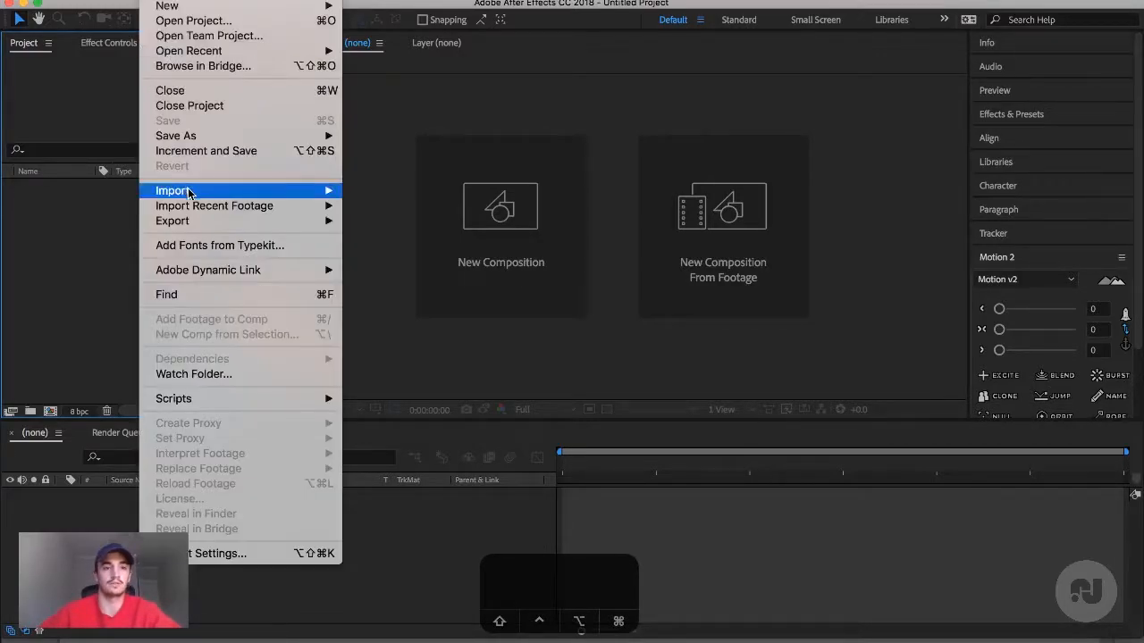
mouse_move(190, 191)
click(390, 195)
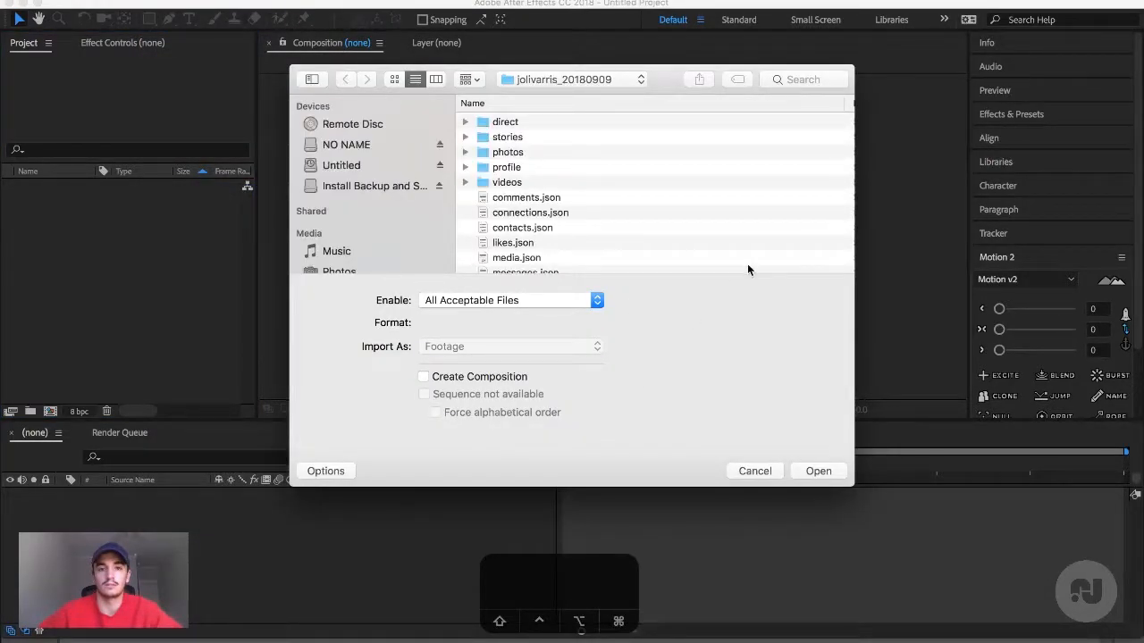
click(745, 473)
- Find logo.ai in Finder by sorting all files by date modified, and import it into the After Effects project as a layered composition
click(38, 637)
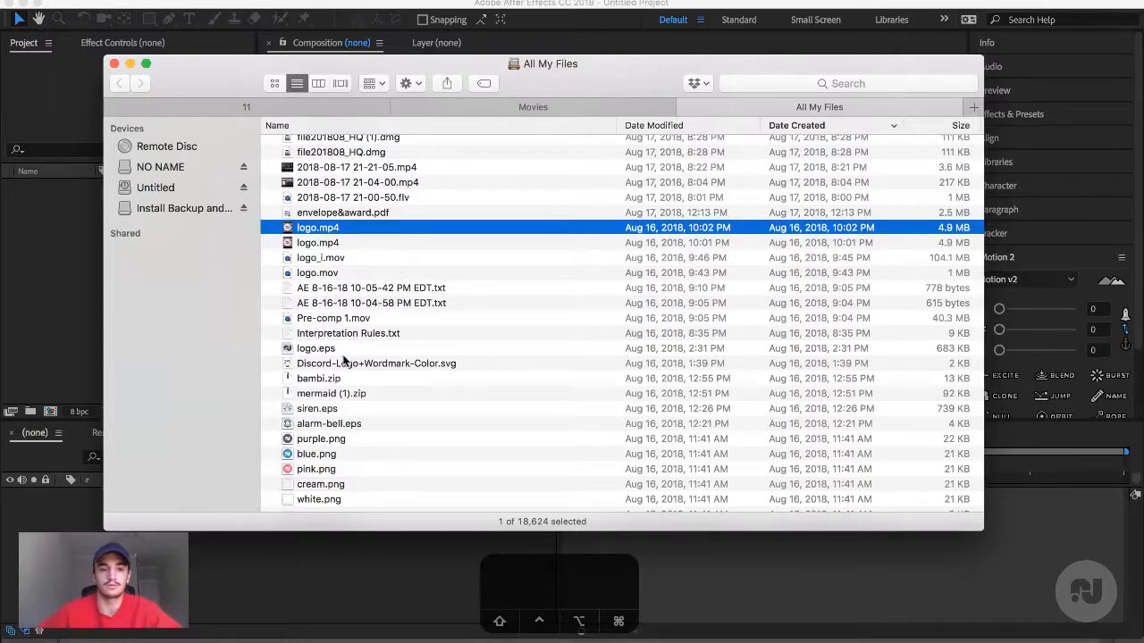
click(672, 127)
scroll(637, 185, up, 15)
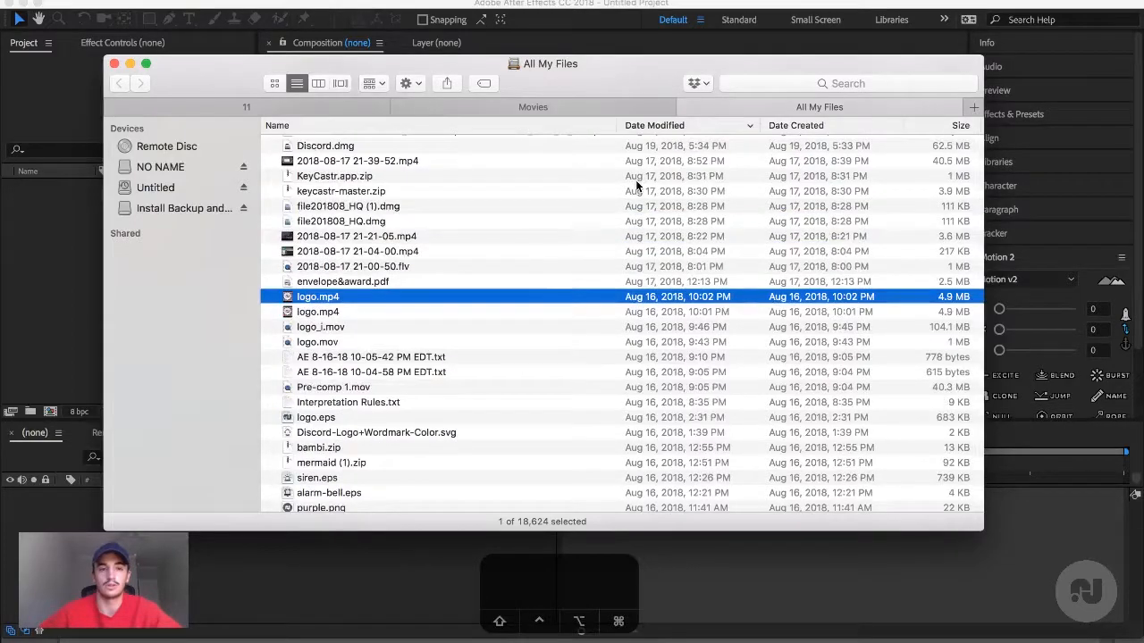
scroll(469, 186, up, 10)
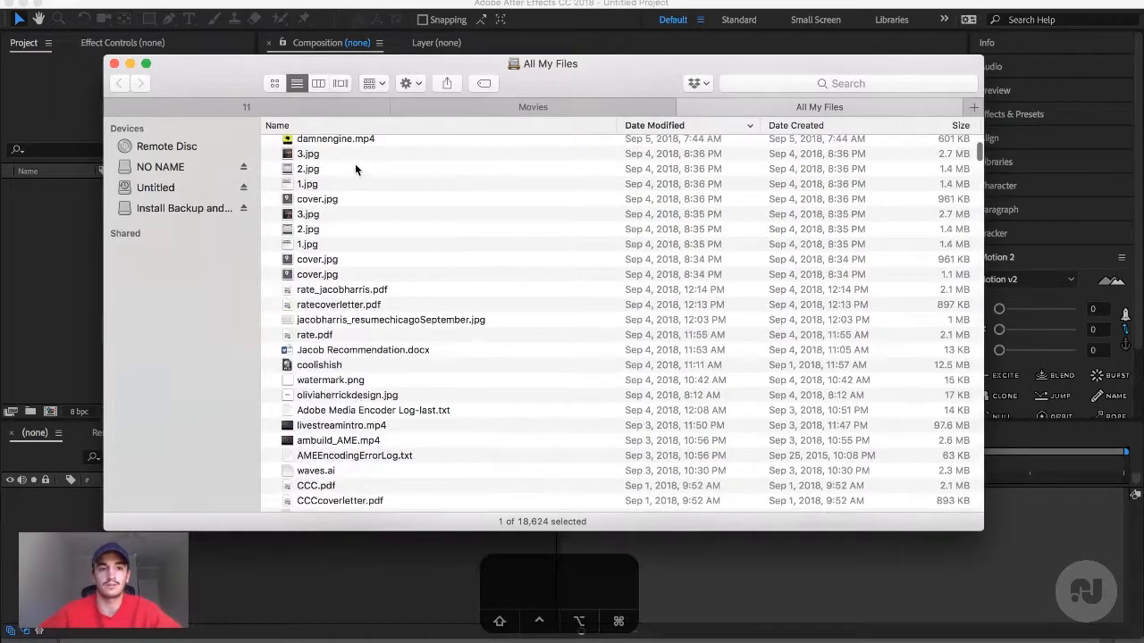
scroll(350, 178, up, 20)
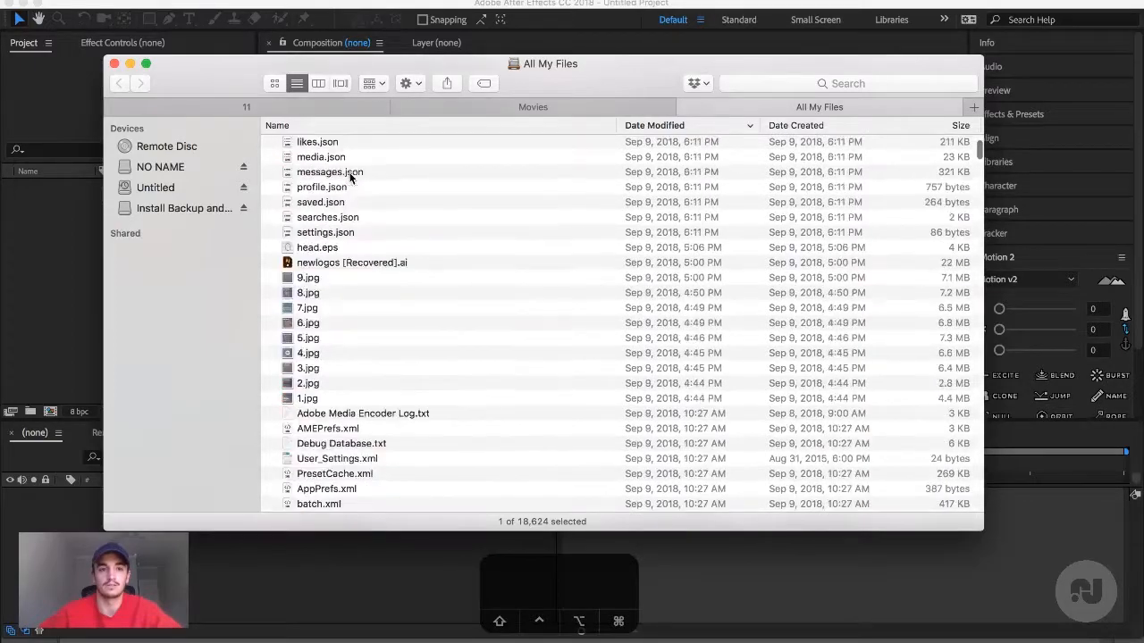
scroll(344, 193, up, 15)
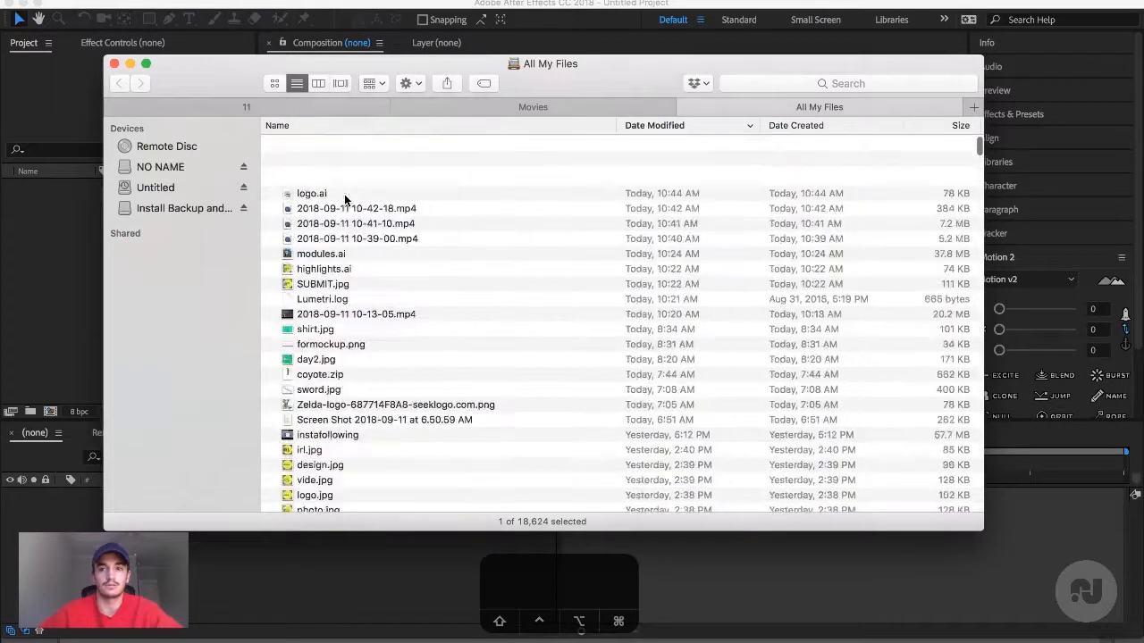
click(328, 148)
drag(317, 145, 61, 292)
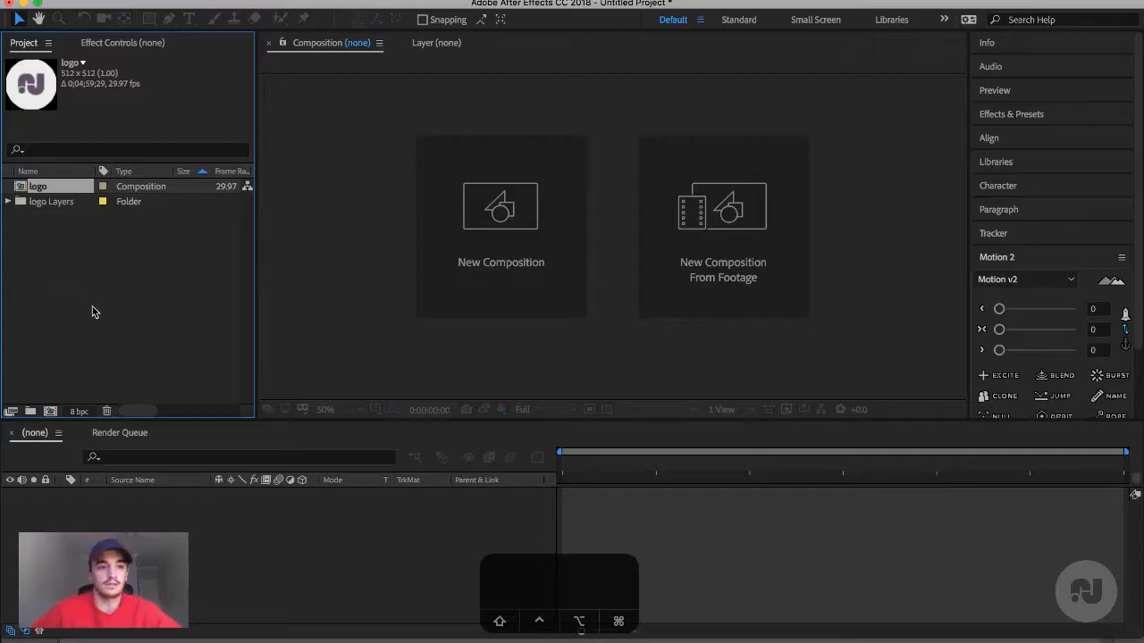
- Check the imported layers in the logo Layers folder and open the logo composition
click(8, 202)
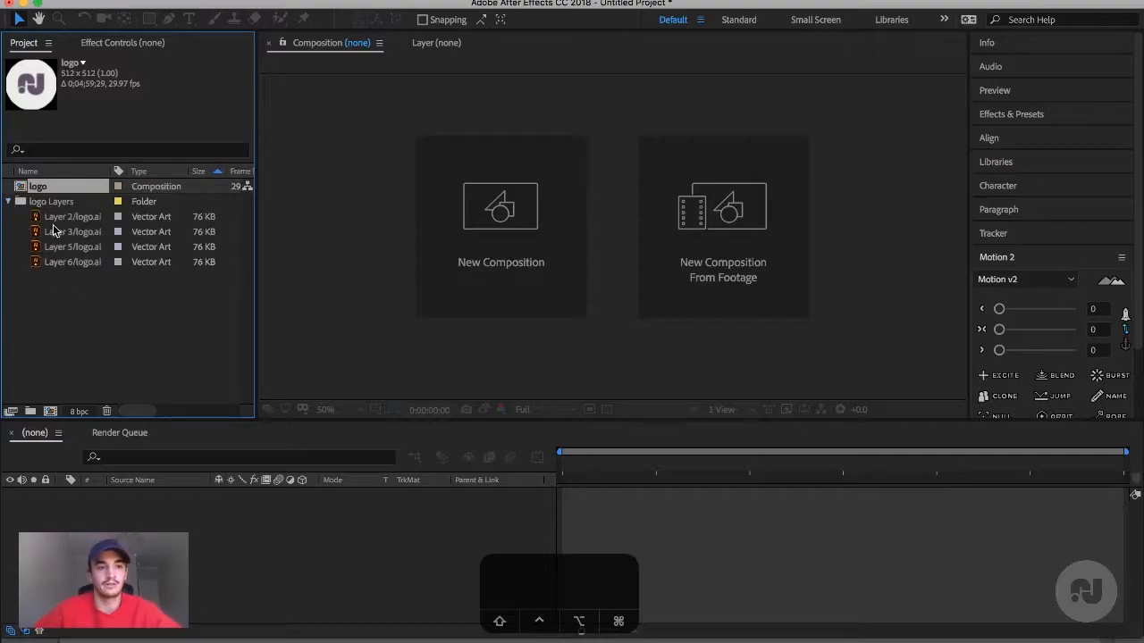
click(8, 204)
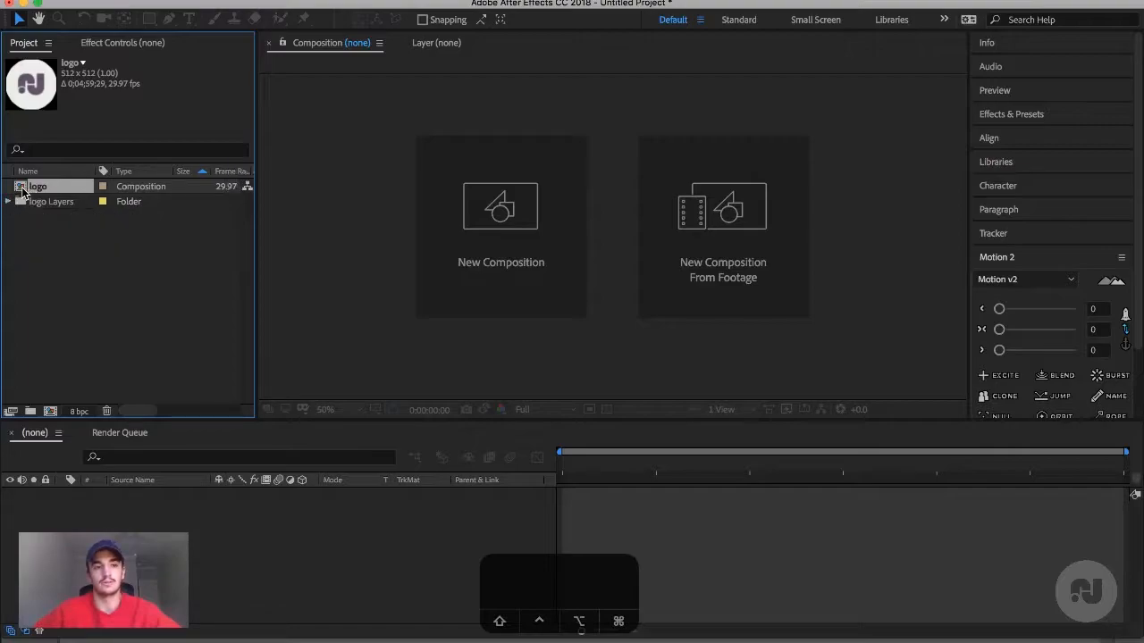
double_click(25, 190)
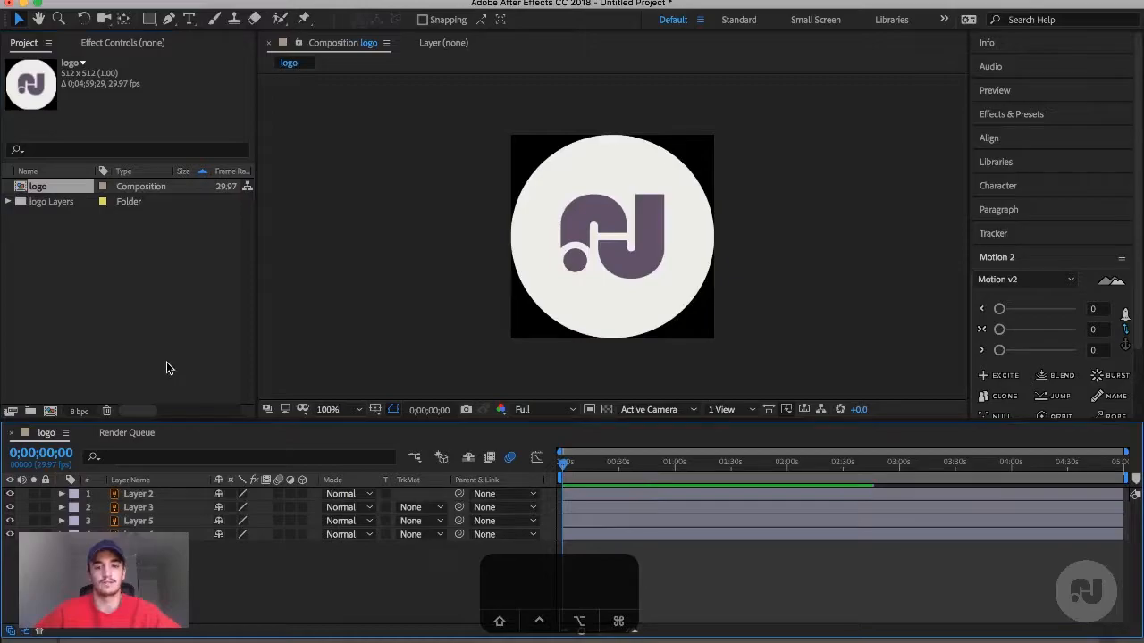
- Toggle the visibility of the bottom layer to check which artwork it holds
click(9, 536)
click(10, 536)
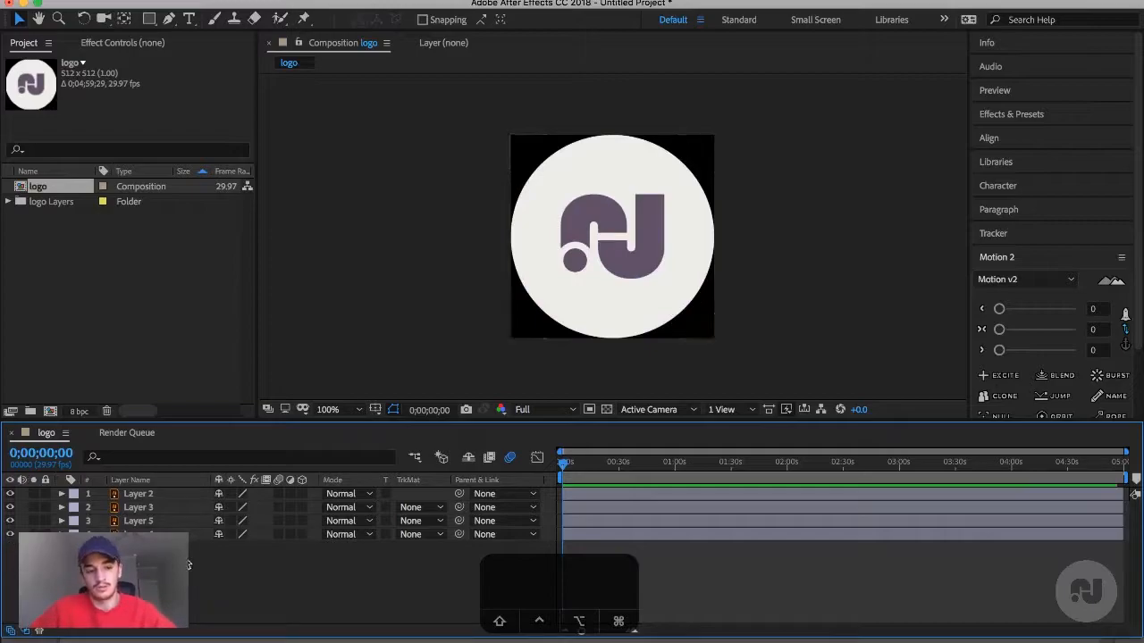
click(10, 534)
click(10, 534)
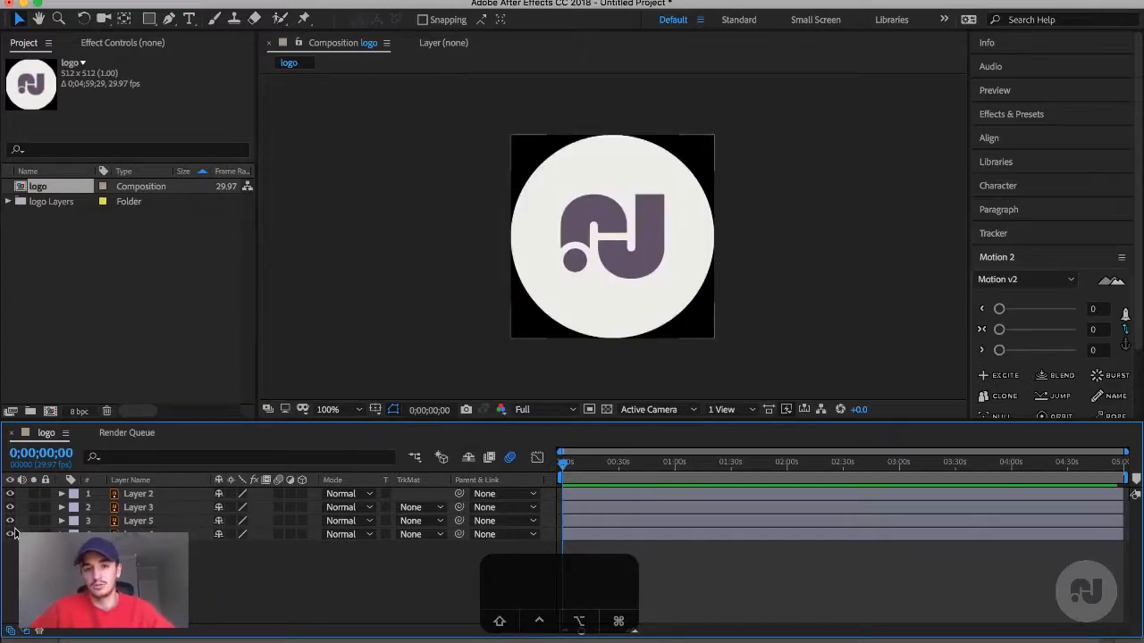
- Try moving the white circle down and to the right in the composition, and undo the move
click(684, 302)
drag(668, 308, 722, 336)
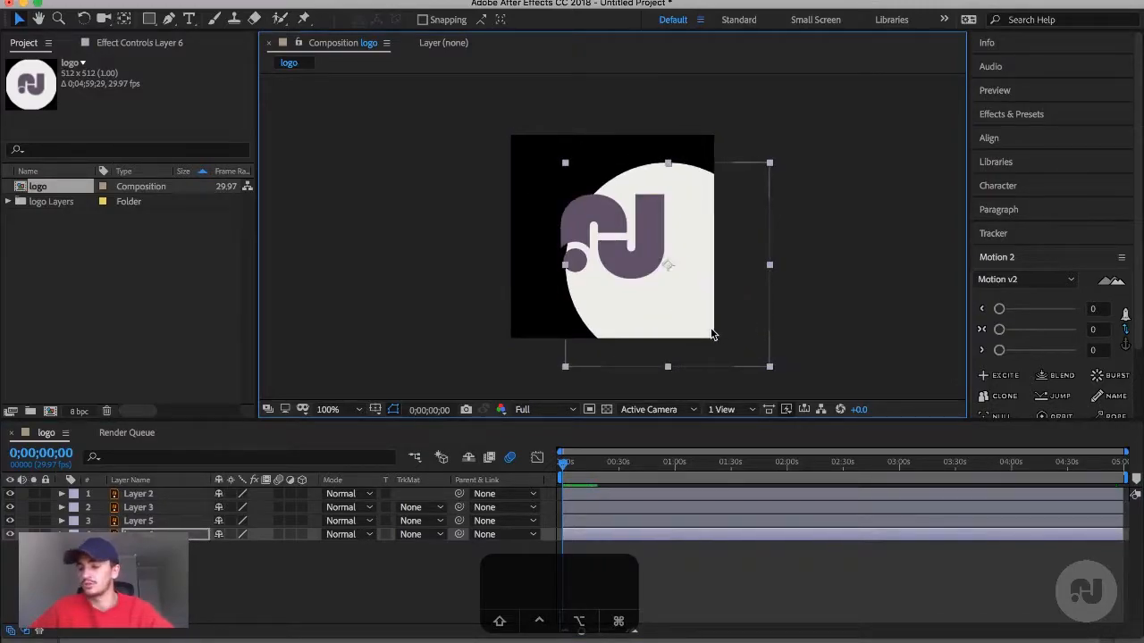
click(712, 332)
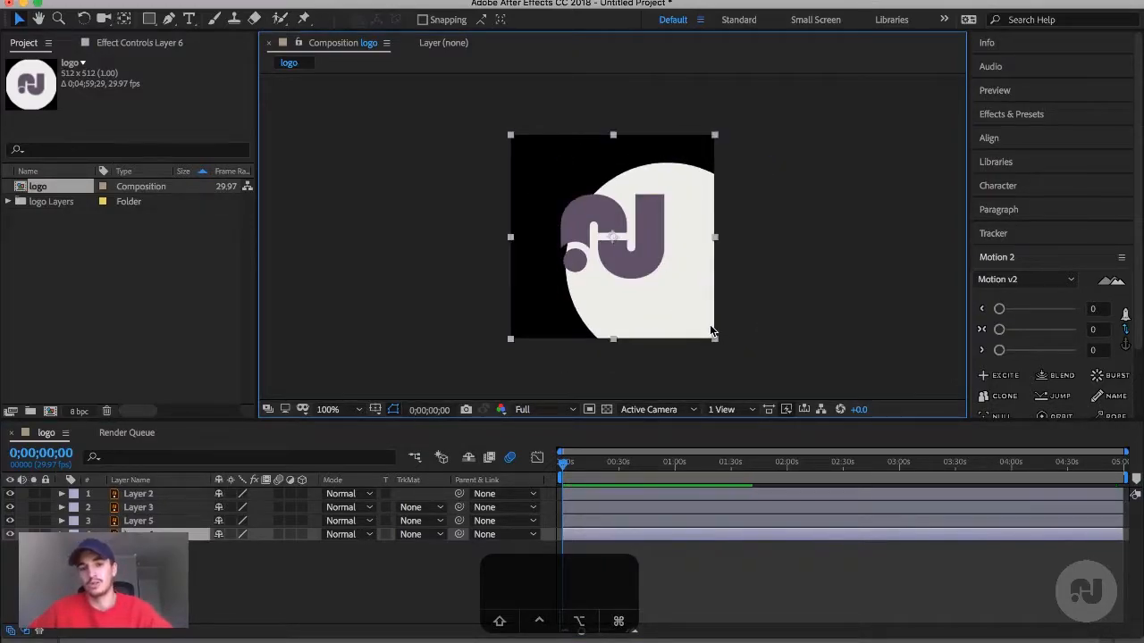
key(super+z)
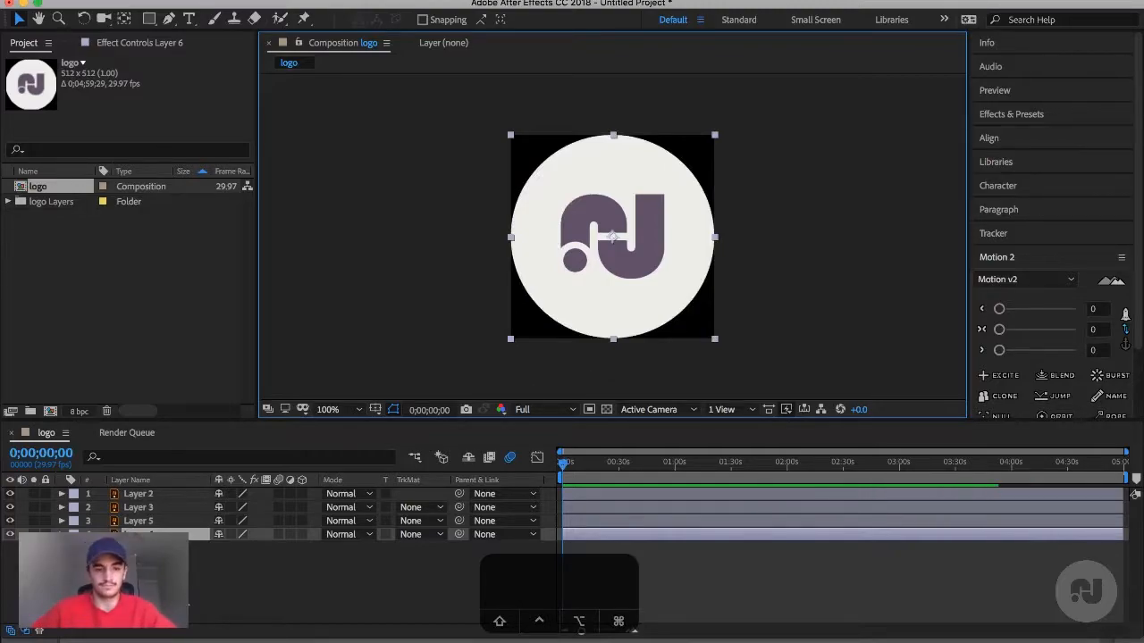
click(187, 605)
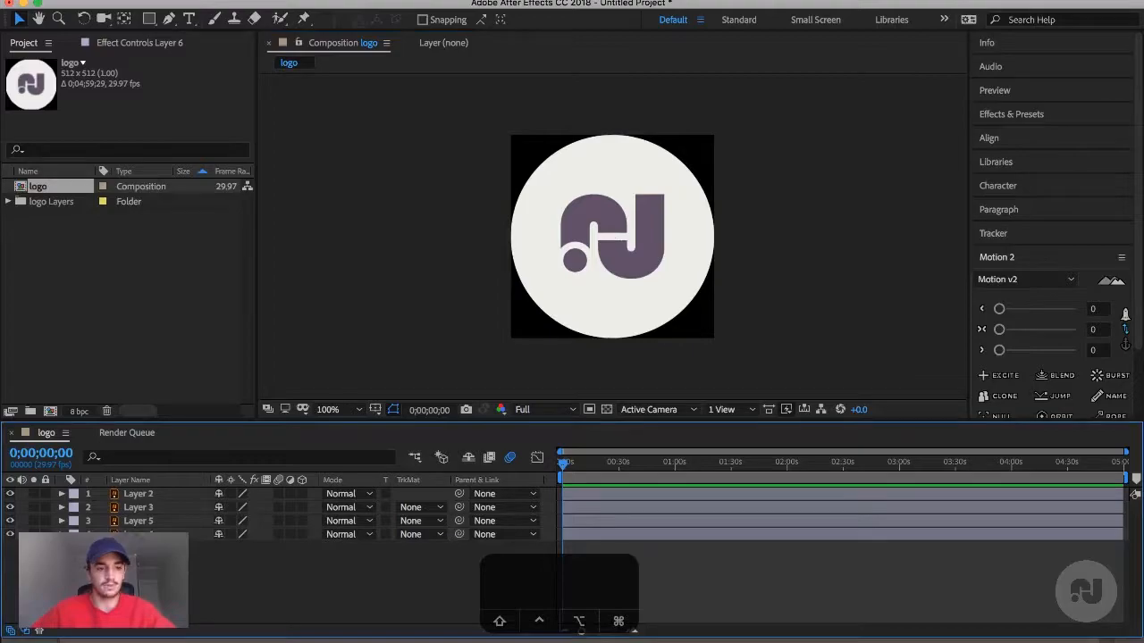
- Check the bottom layer by toggling its visibility, and rename Layer 6 as circle
click(10, 534)
click(10, 534)
click(138, 535)
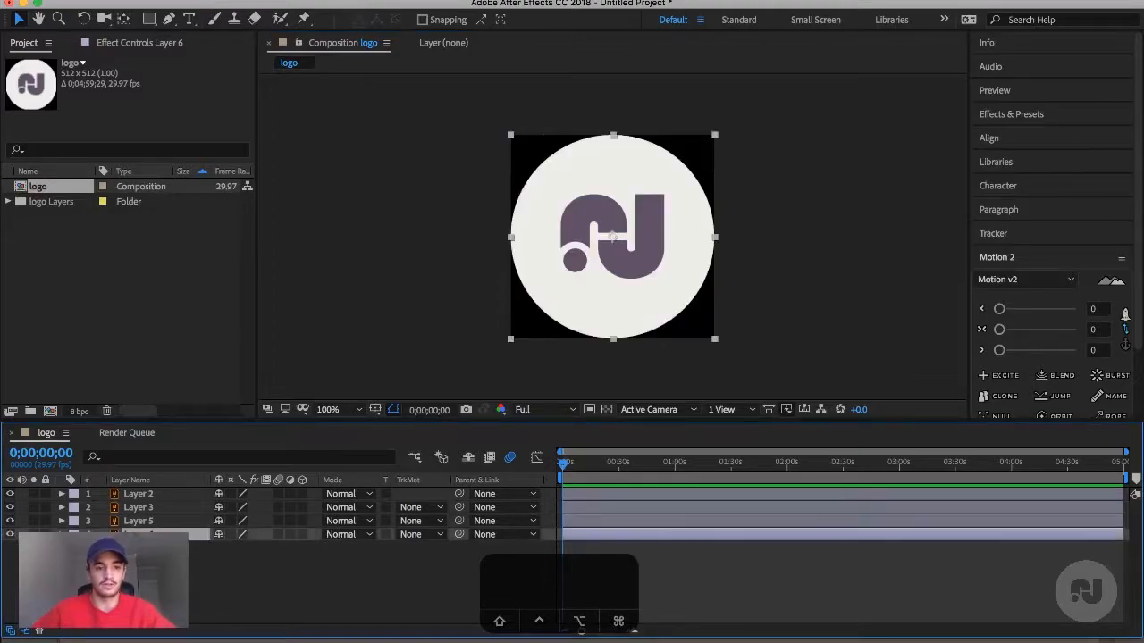
key(Return)
text(circle)
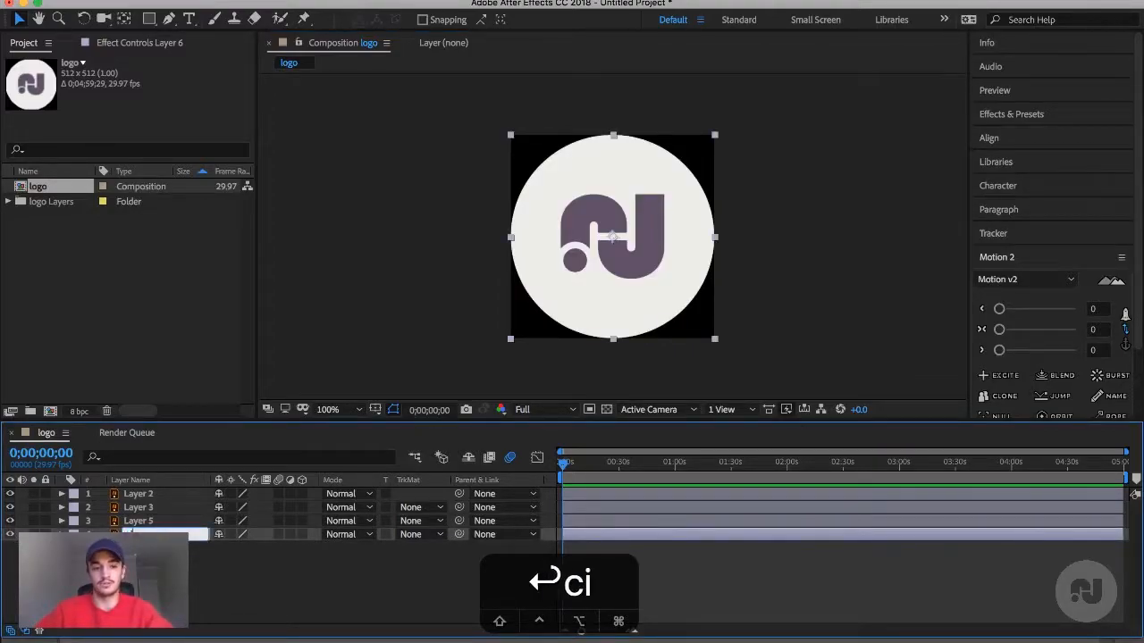
key(Return)
- Rename Layer 5 as J and Layer 3 as hook
key(super+Up)
key(Return)
text(J)
key(Return)
key(super+Up)
key(Return)
text(hook)
key(Return)
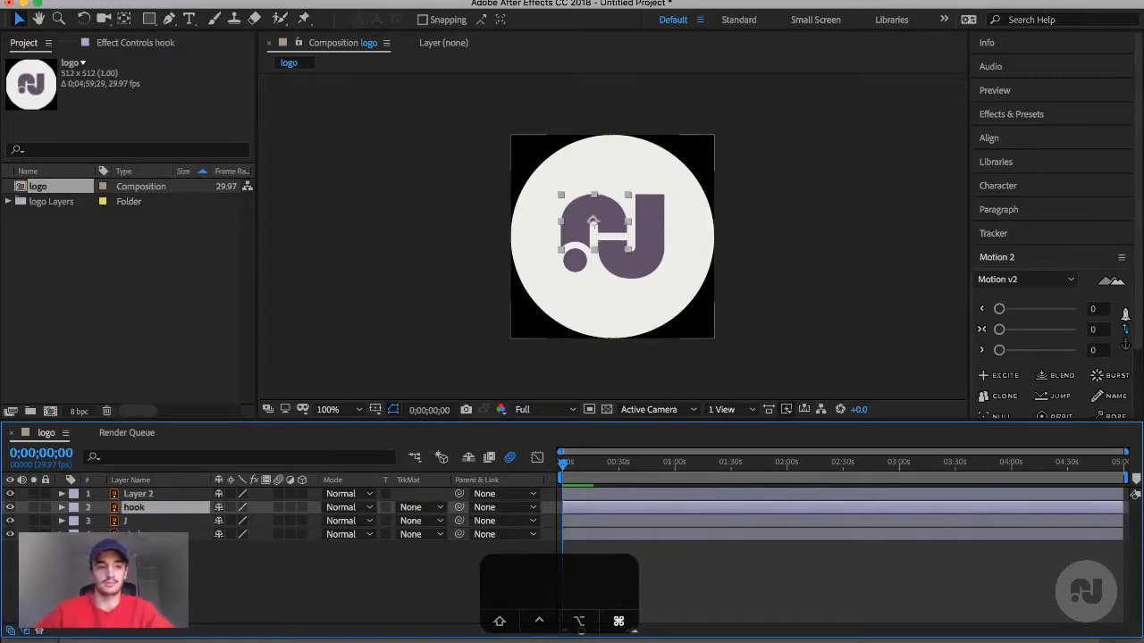
- Rename Layer 2 as dot and deselect it
key(super+Up)
key(Return)
text(dot)
key(BackSpace)
key(BackSpace)
text(dot)
key(Return)
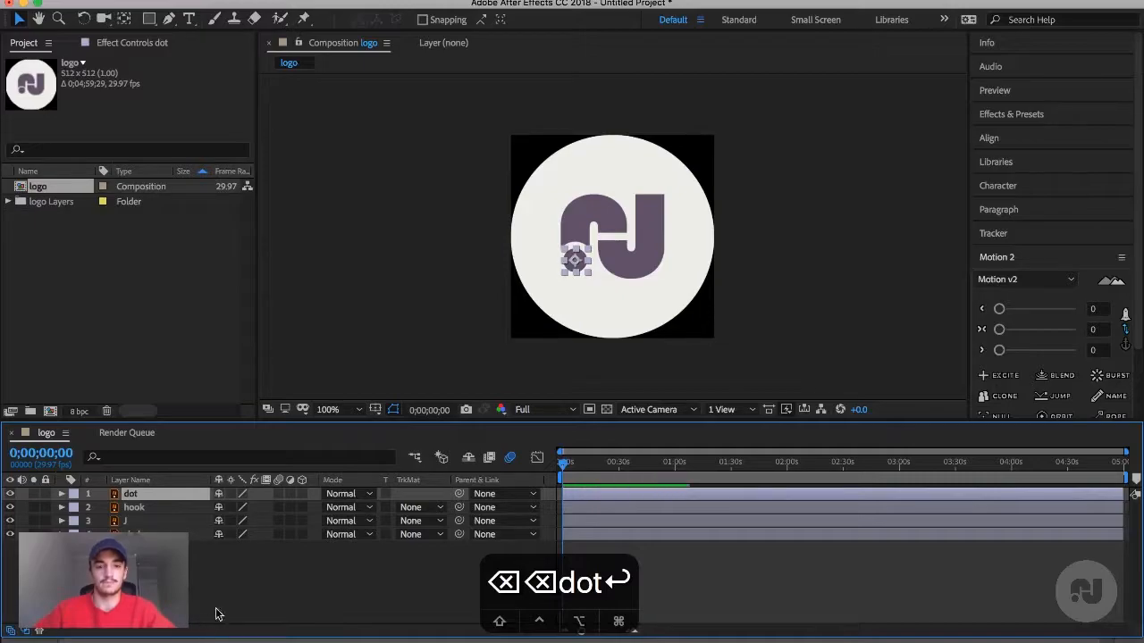
click(234, 600)
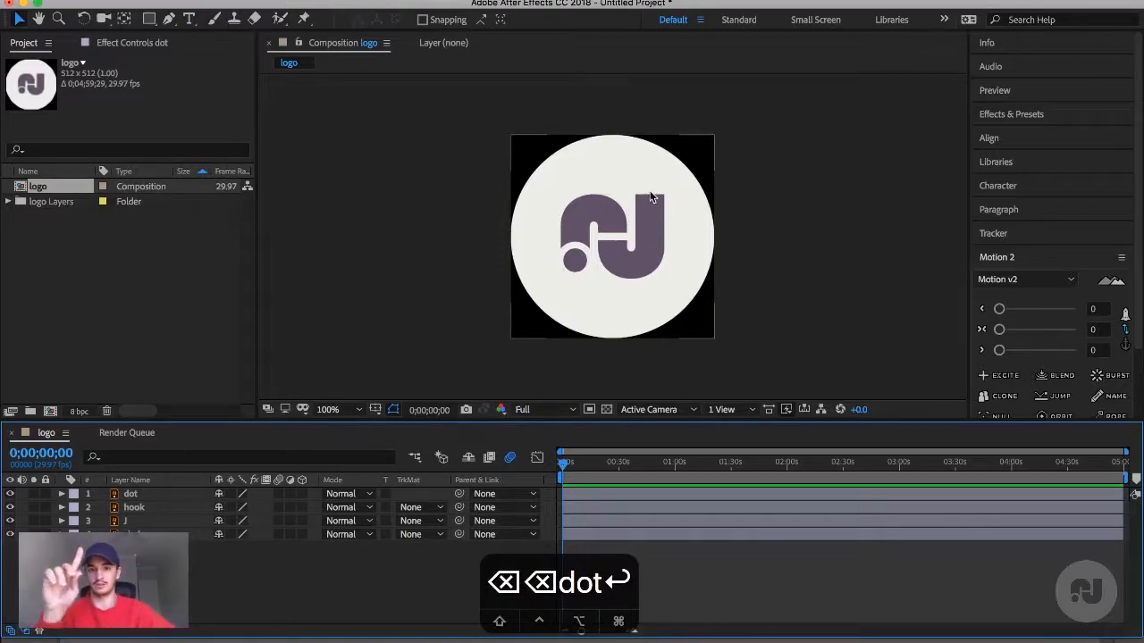
- Create an editable shape layer from the vector artwork of the dot layer
click(579, 260)
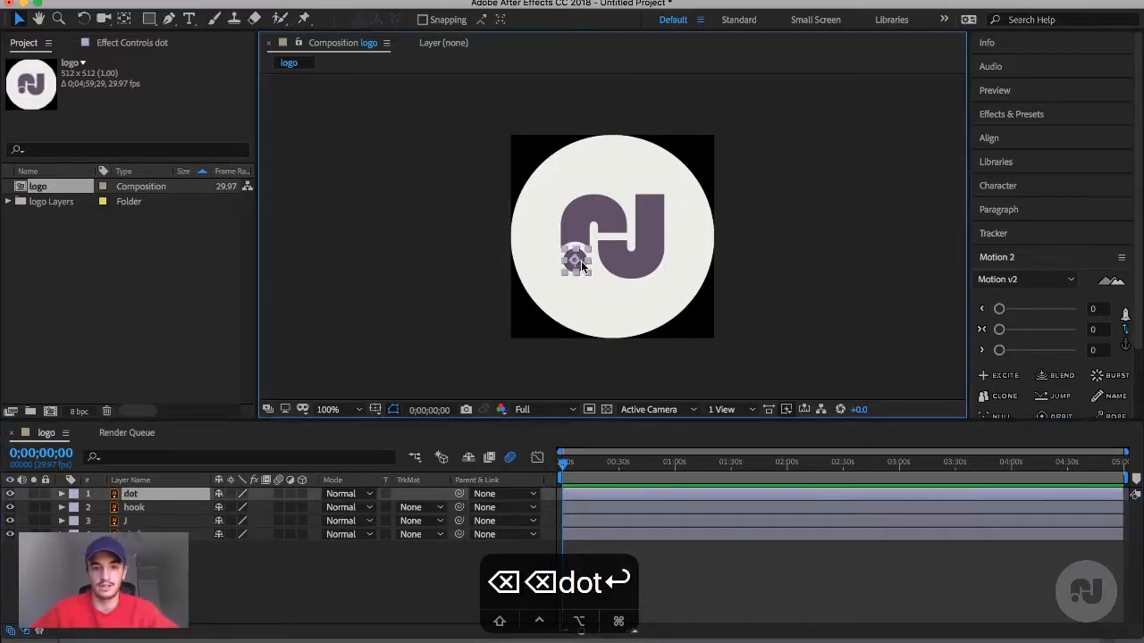
right_click(131, 505)
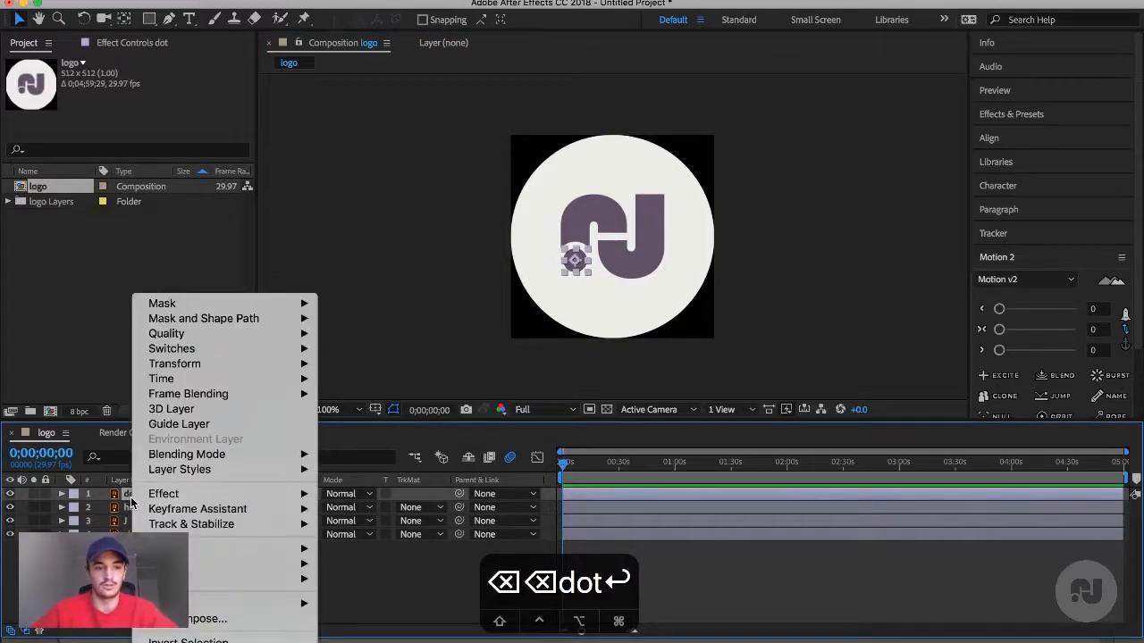
mouse_move(190, 529)
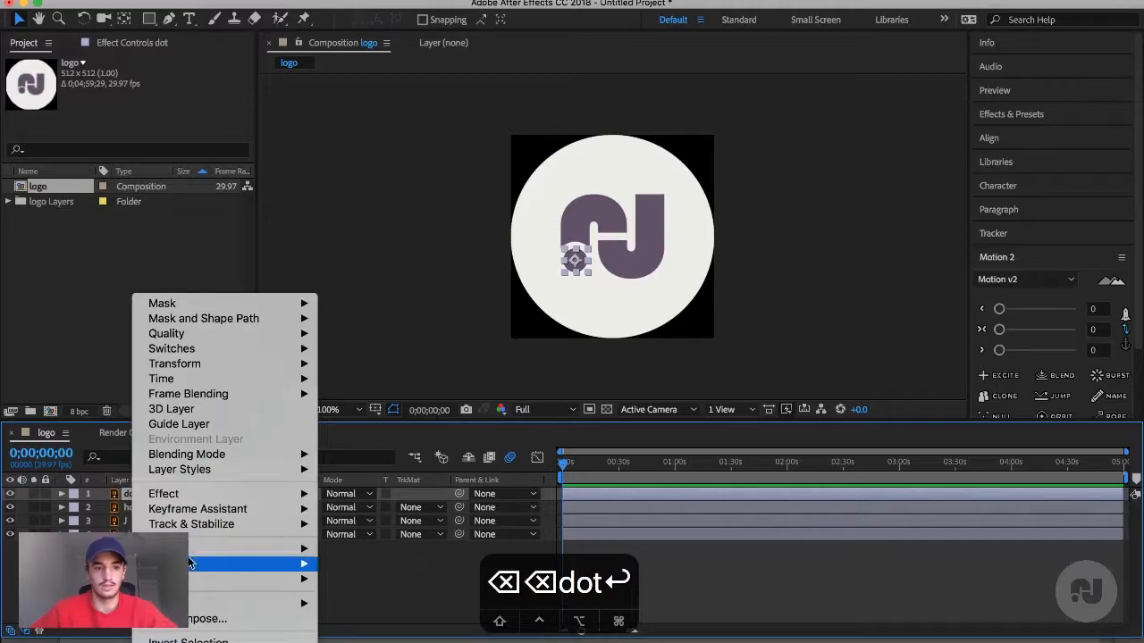
mouse_move(217, 469)
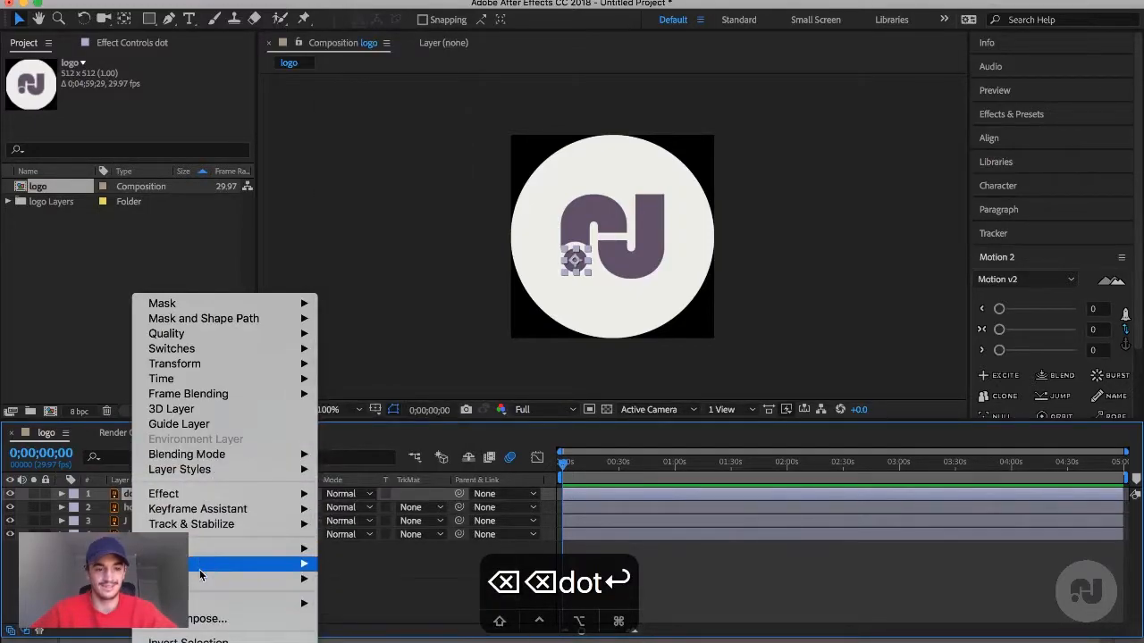
mouse_move(206, 580)
click(344, 621)
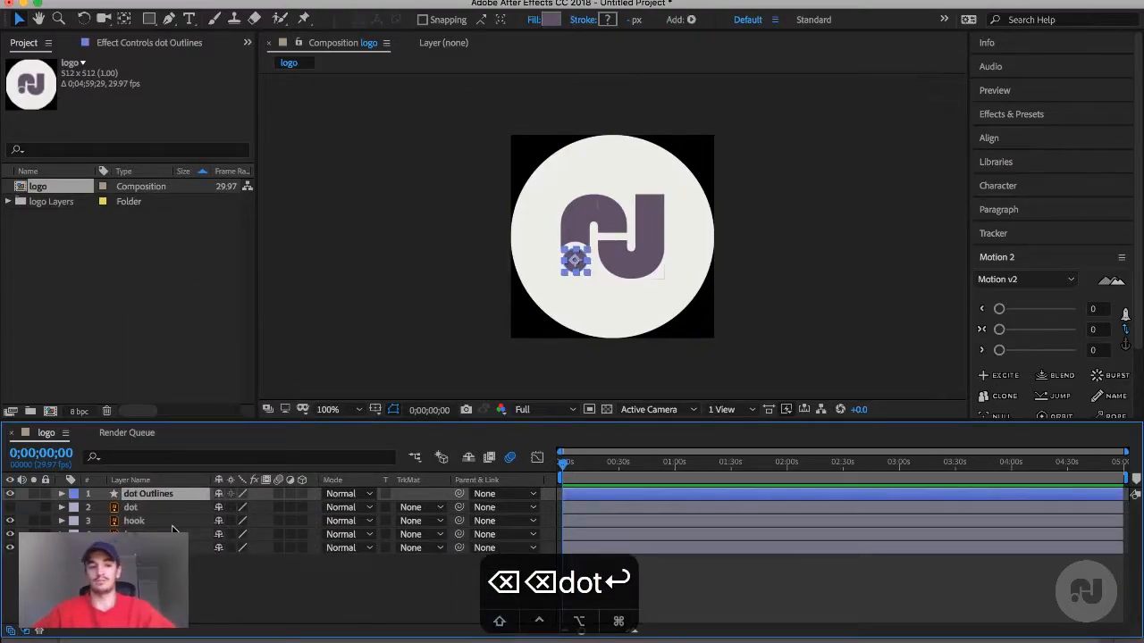
- Compare the original dot layer with dot Outlines to see which one offers fill and stroke settings
click(135, 511)
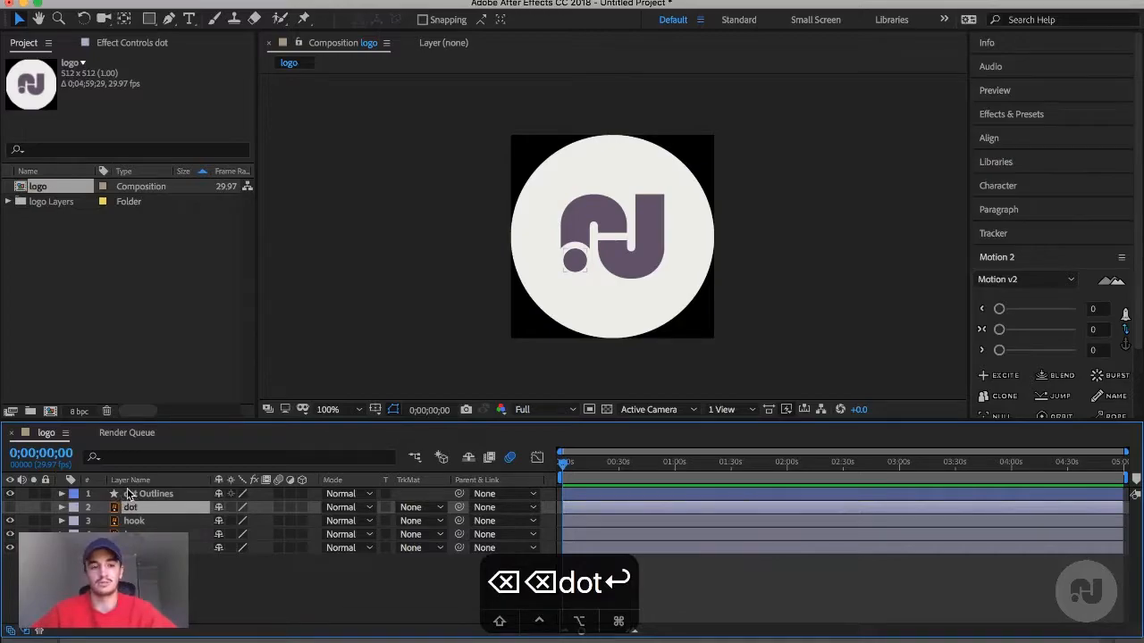
click(128, 494)
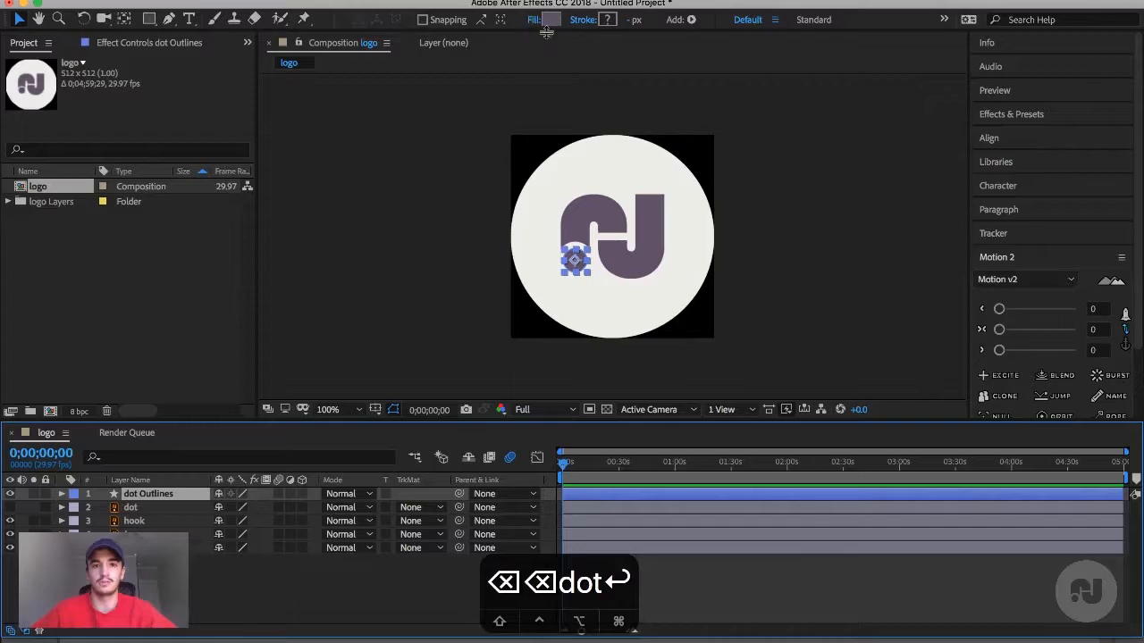
click(139, 508)
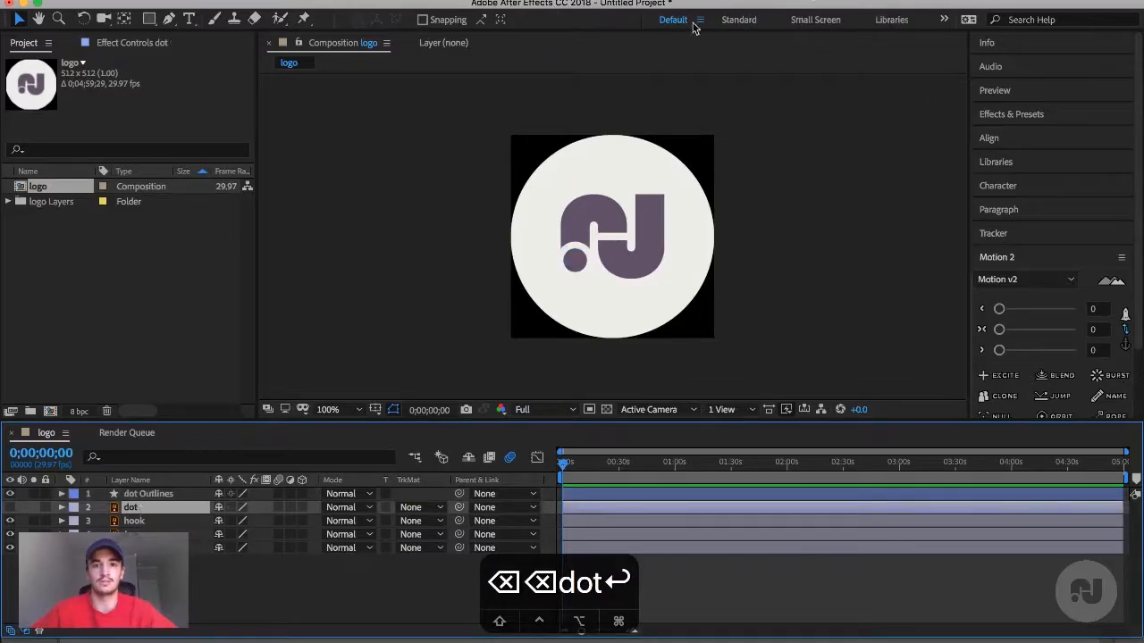
click(159, 494)
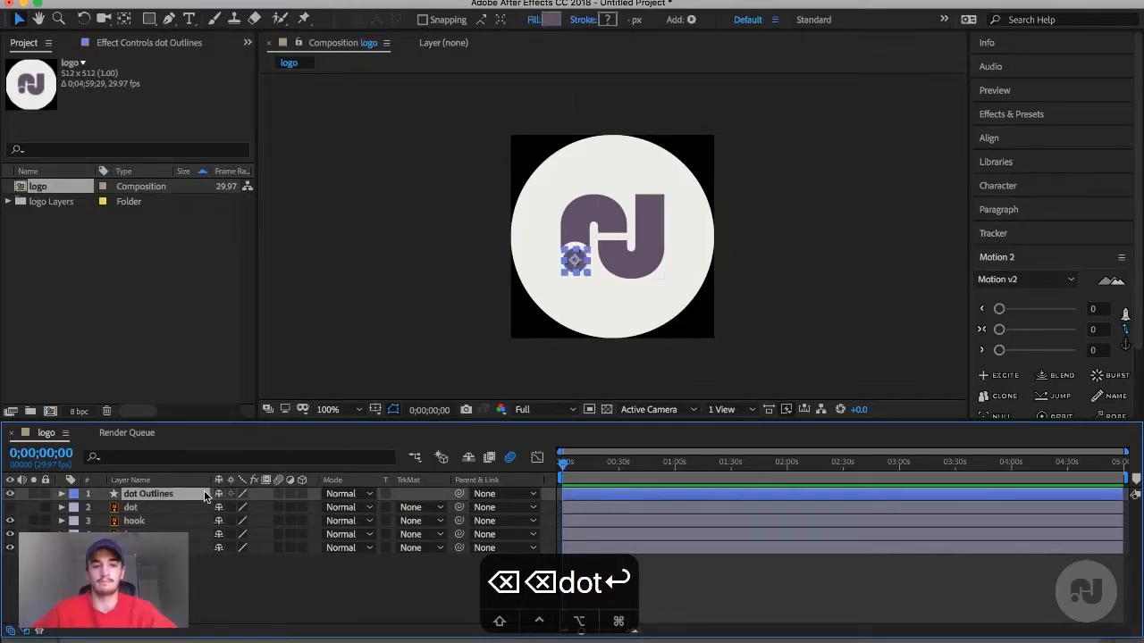
- Set the original dot layer's label color to Red and move the layer to the bottom of the stack
click(74, 506)
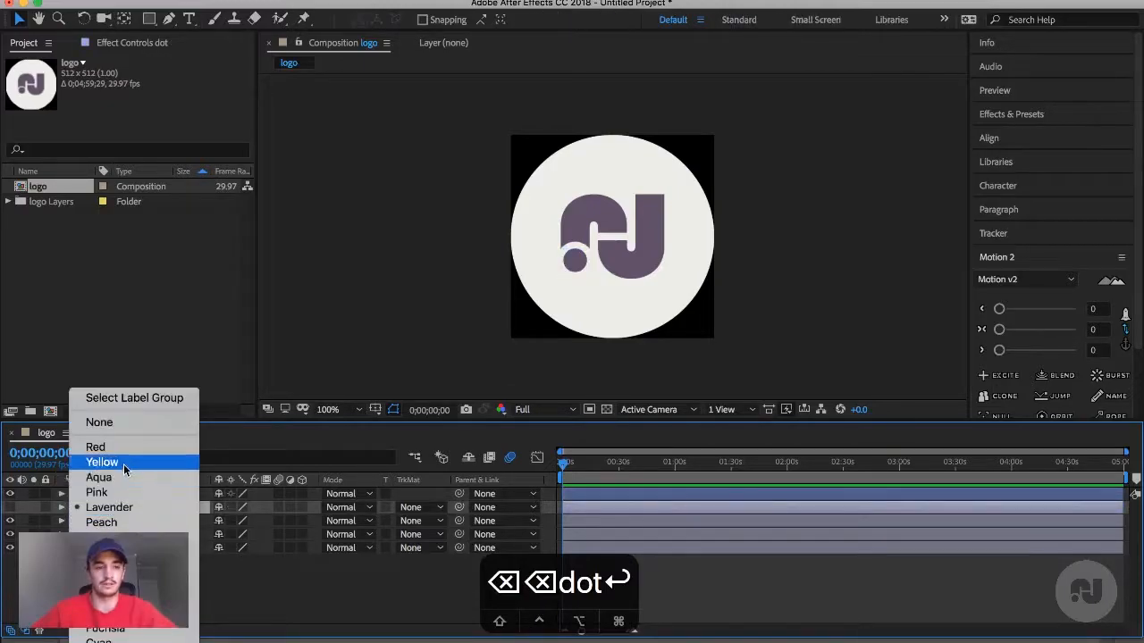
click(124, 444)
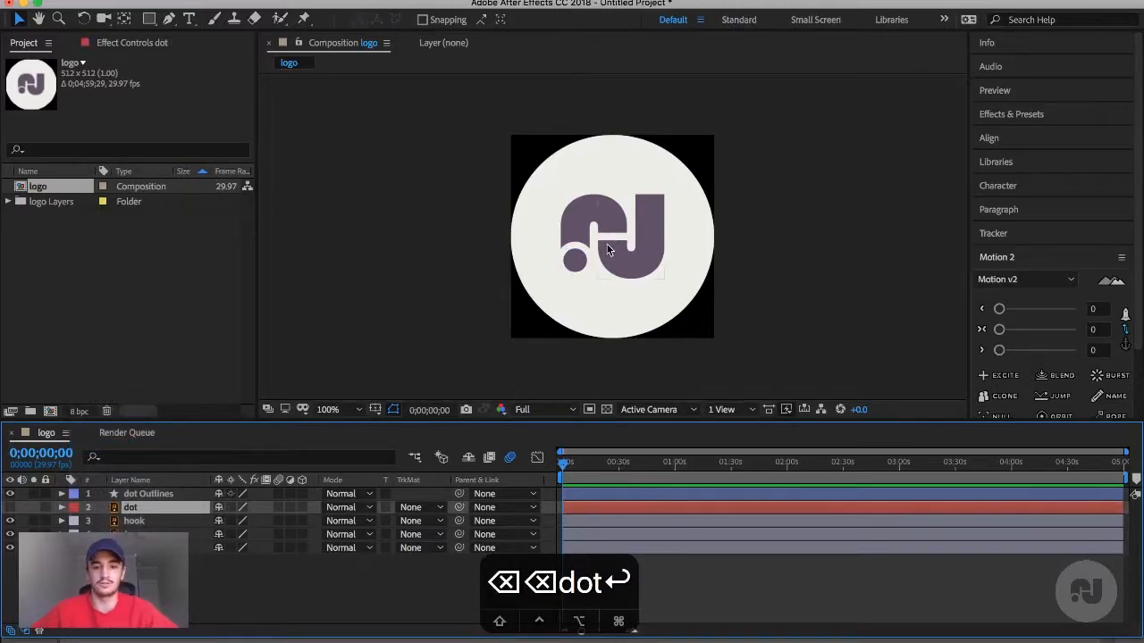
drag(151, 508, 150, 554)
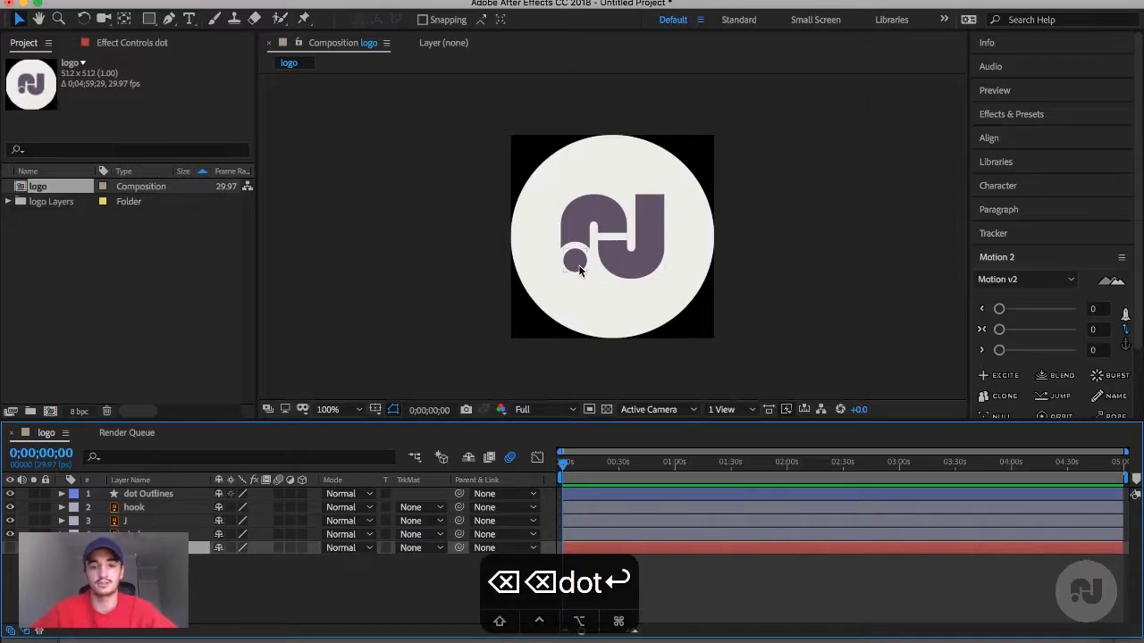
- Solo the dot Outlines layer to inspect its shape on its own, and turn solo off again
click(131, 507)
click(134, 493)
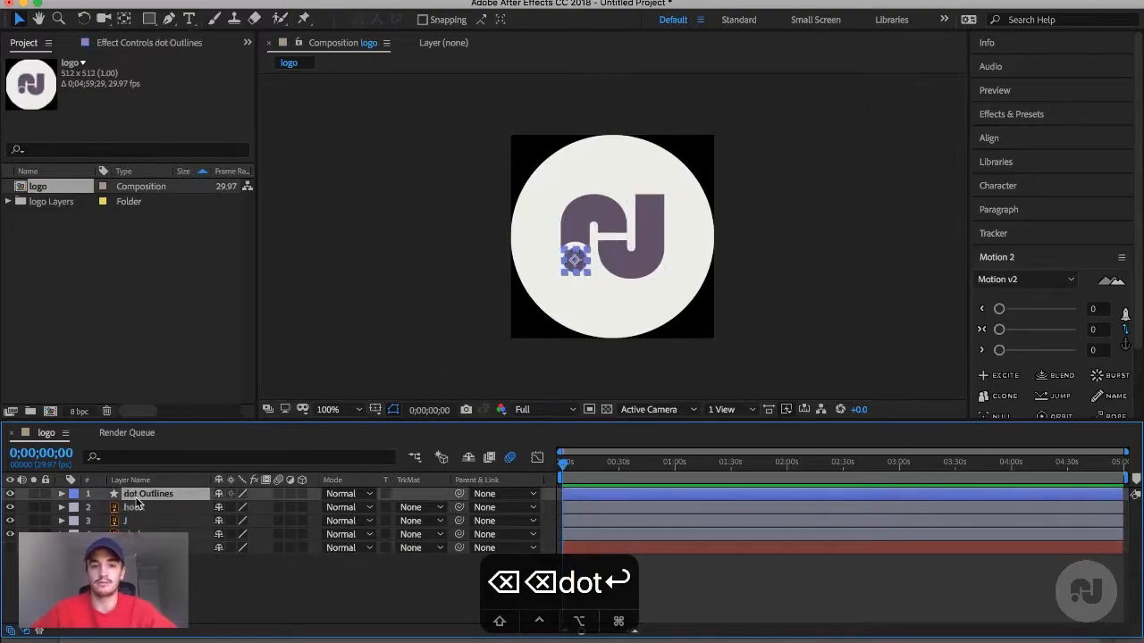
click(34, 494)
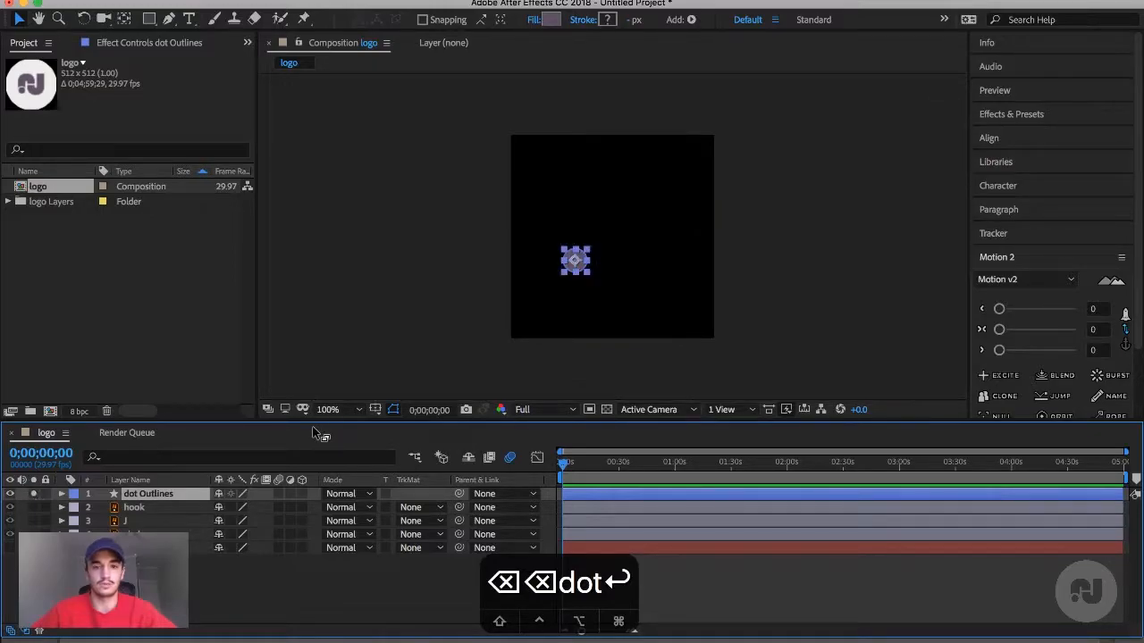
click(32, 496)
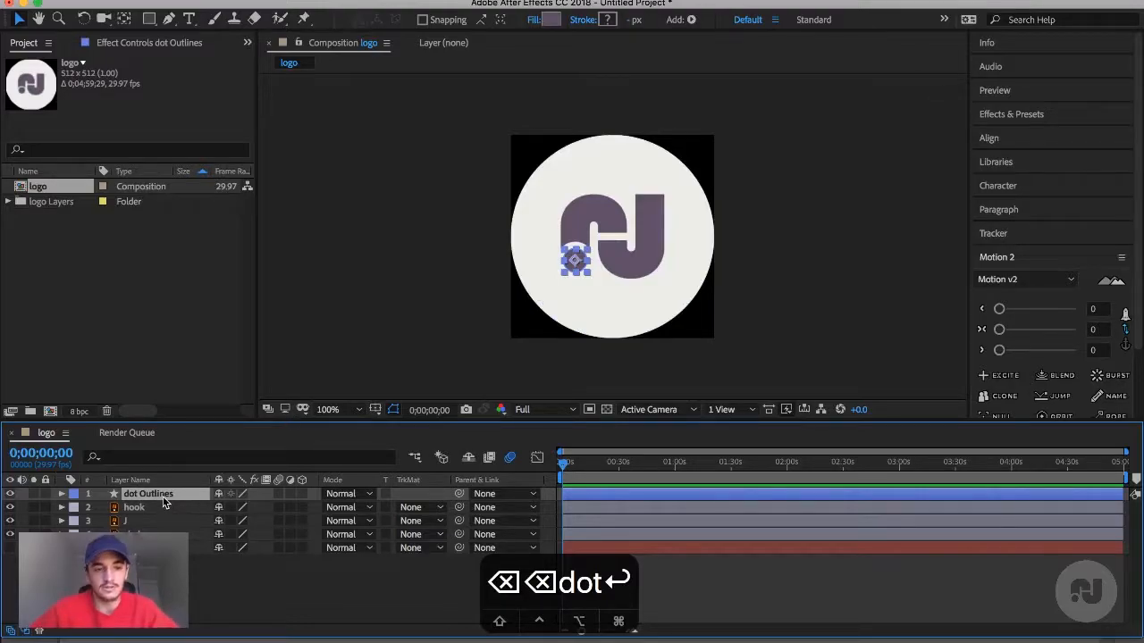
- Duplicate the dot Outlines layer and show the Scale property of the copy
key(super+d)
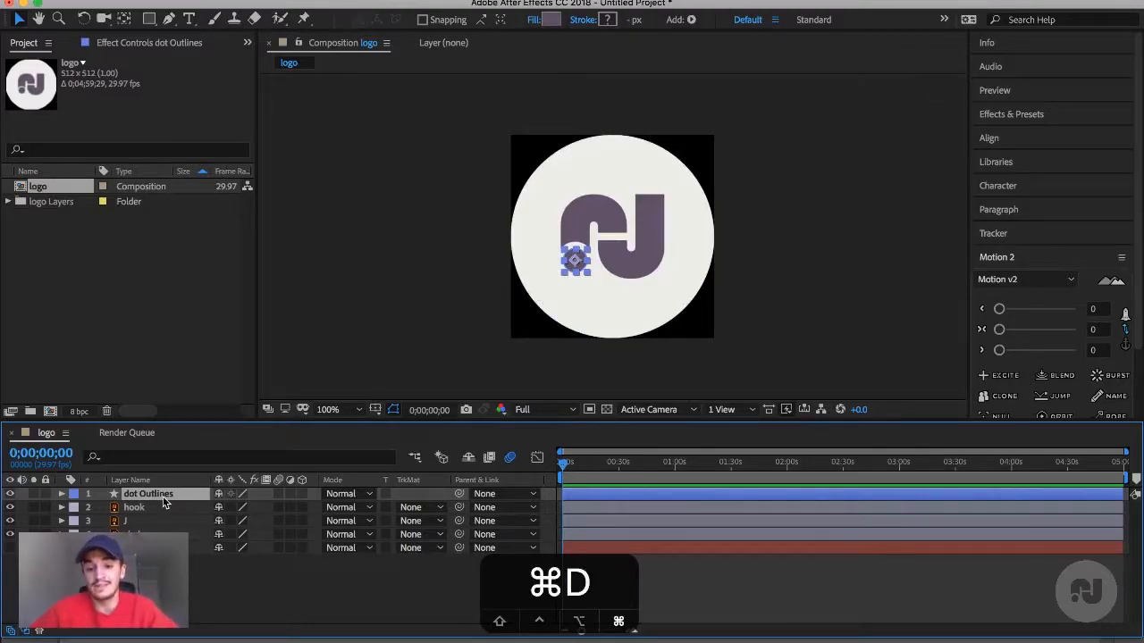
key(s)
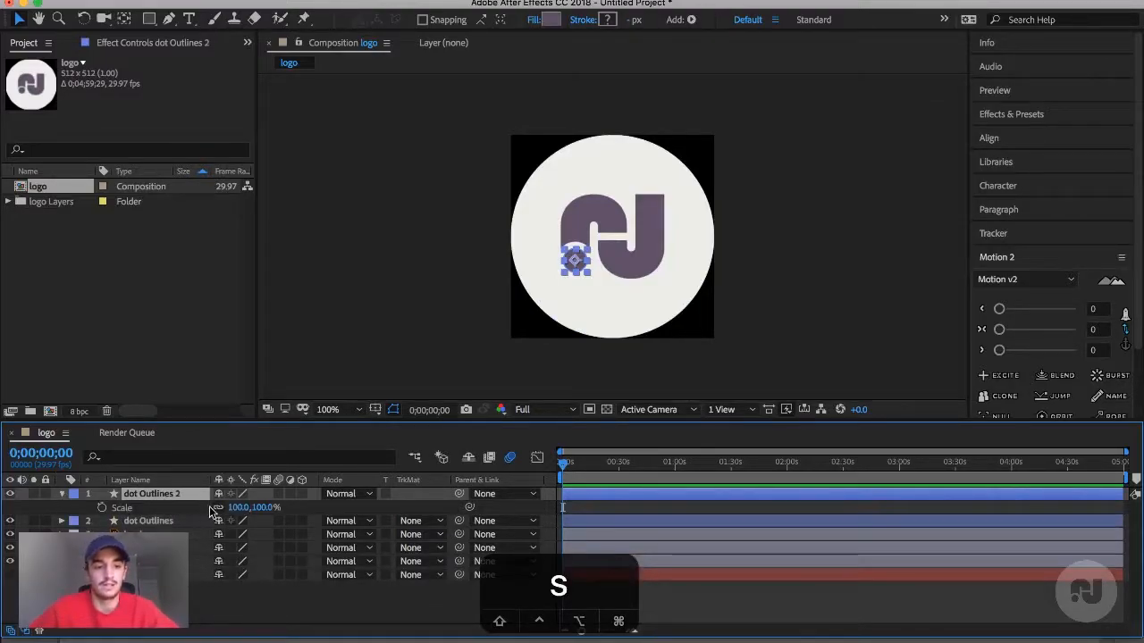
click(240, 508)
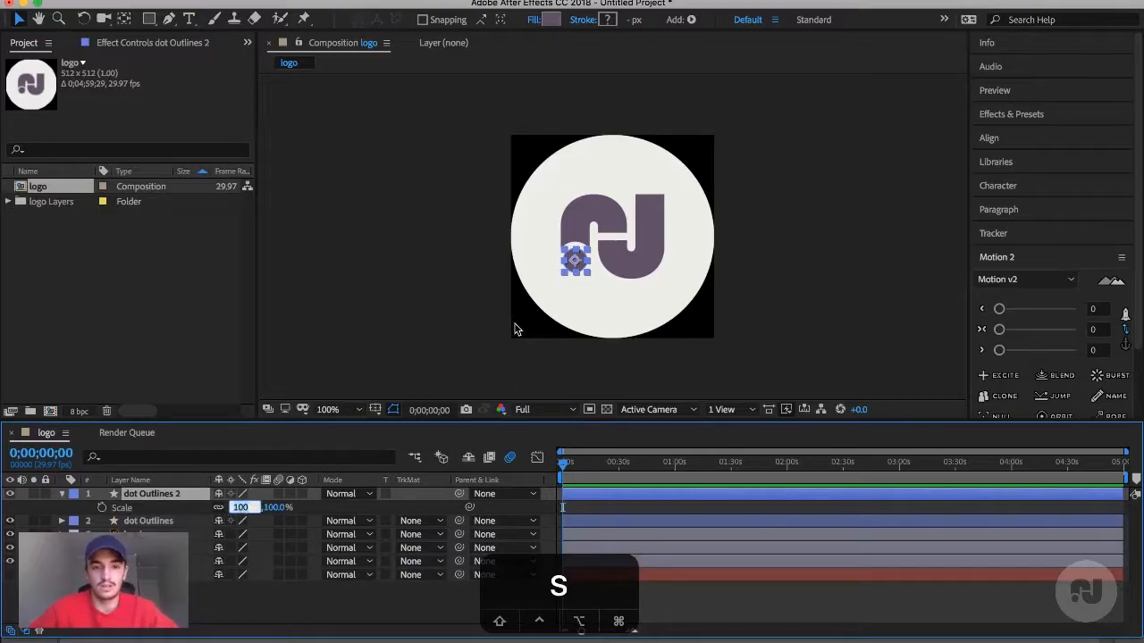
scroll(513, 329, up, 1)
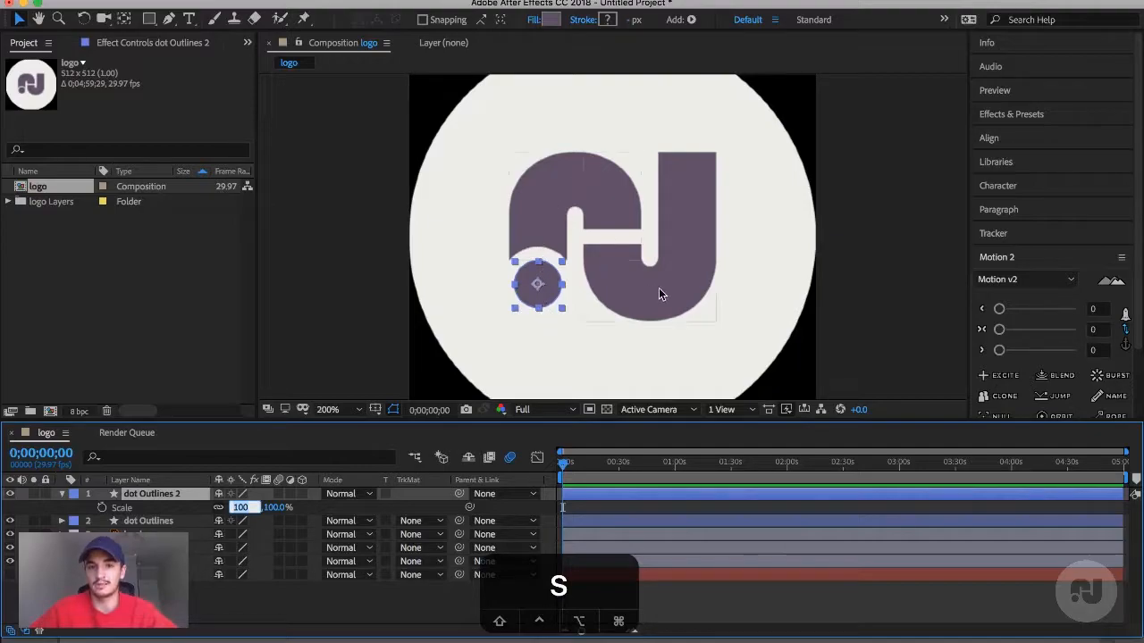
- Switch to Finder and open the finished animation logo.mp4 from All My Files
click(36, 641)
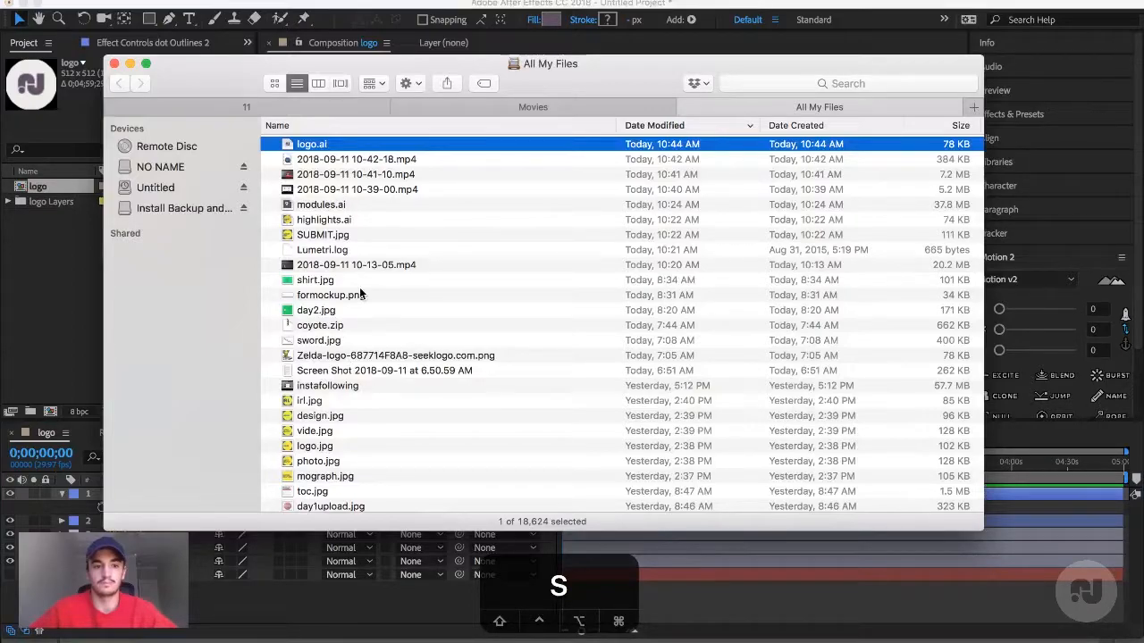
scroll(360, 293, down, 20)
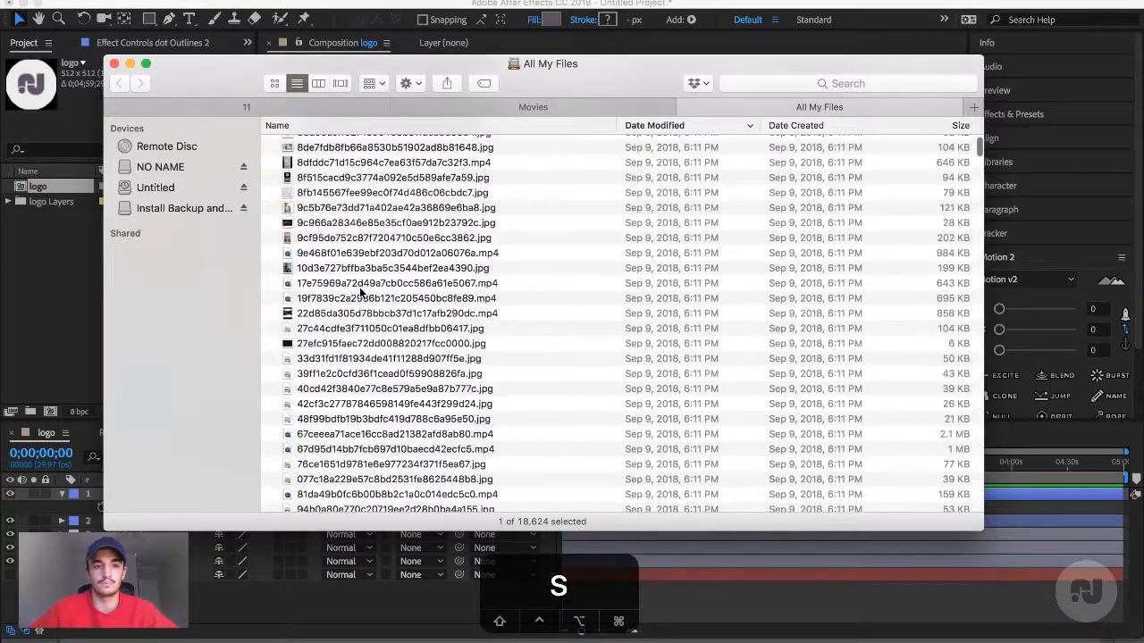
scroll(360, 294, down, 20)
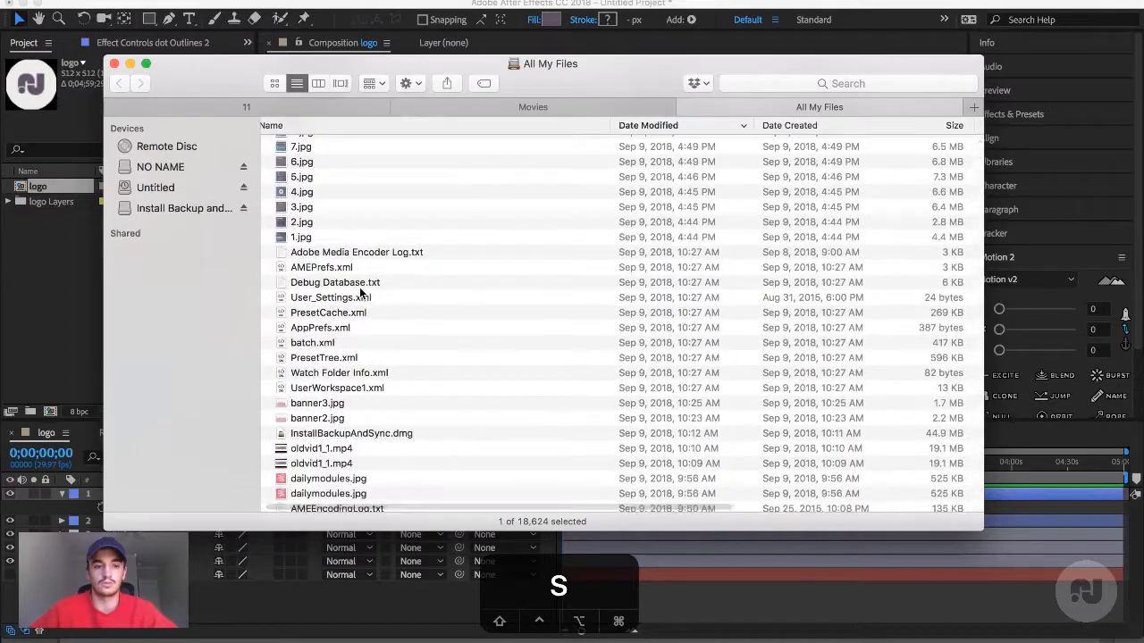
scroll(360, 294, down, 20)
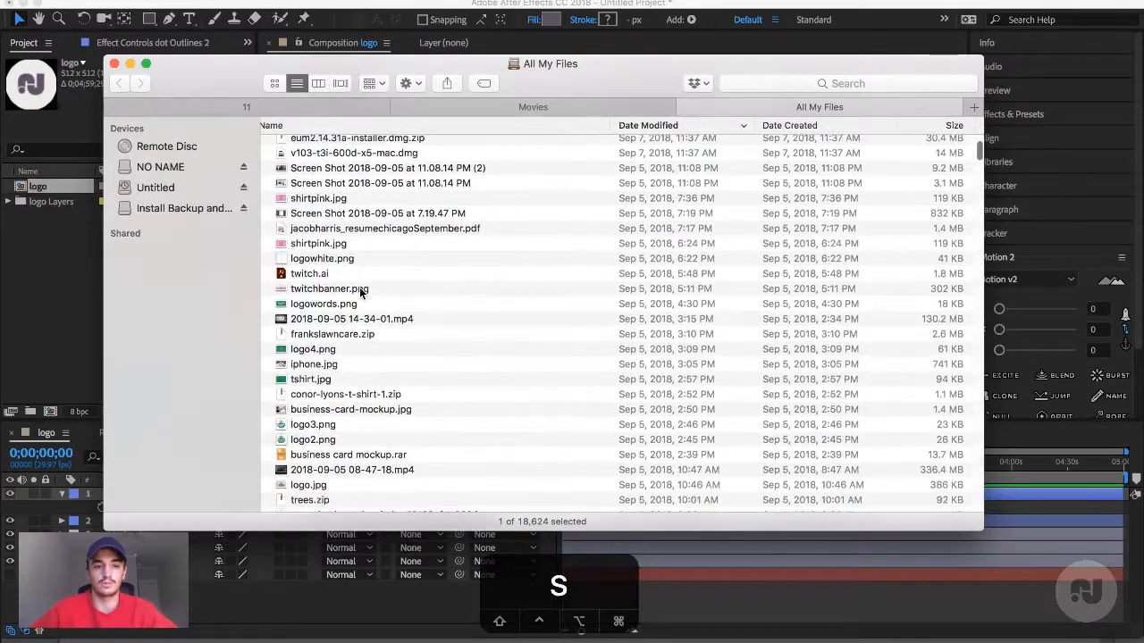
scroll(360, 294, down, 20)
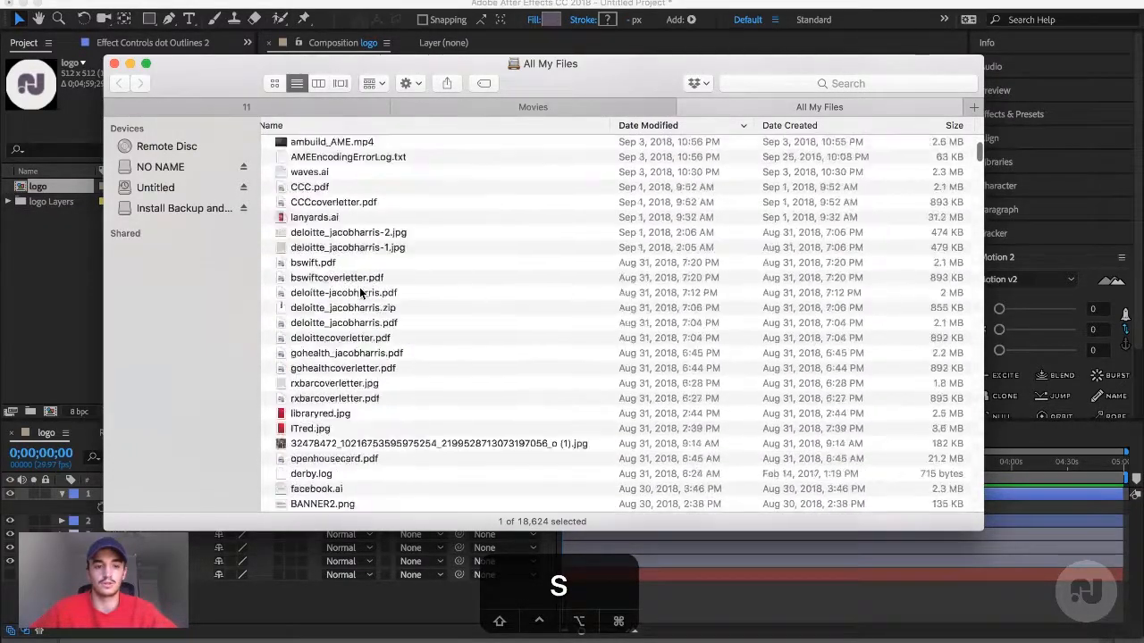
scroll(360, 294, down, 20)
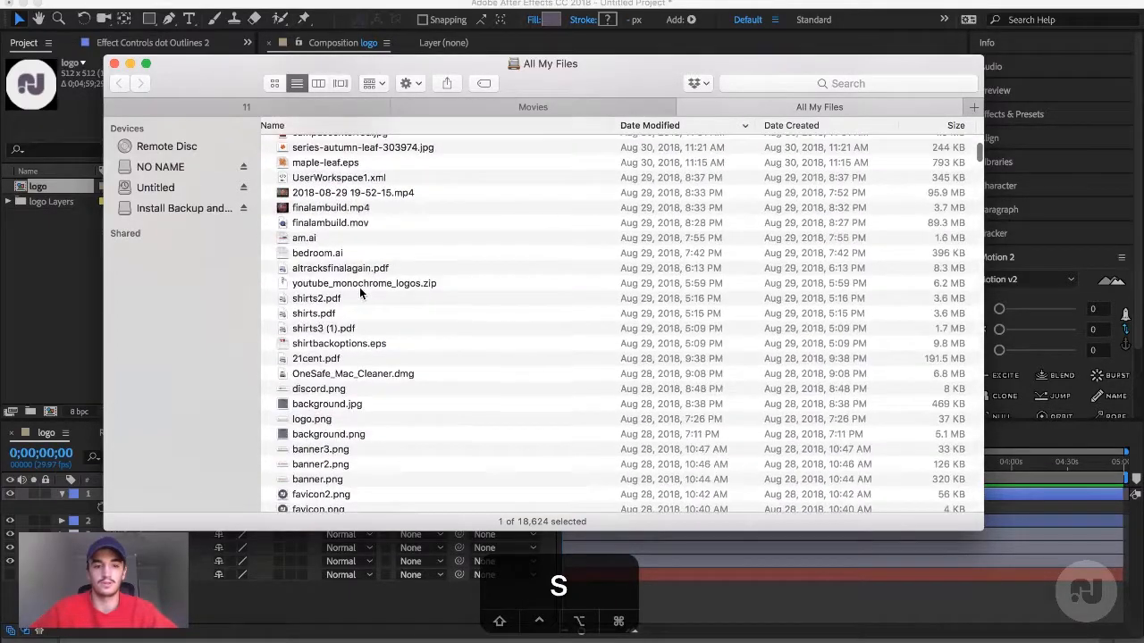
scroll(360, 294, down, 20)
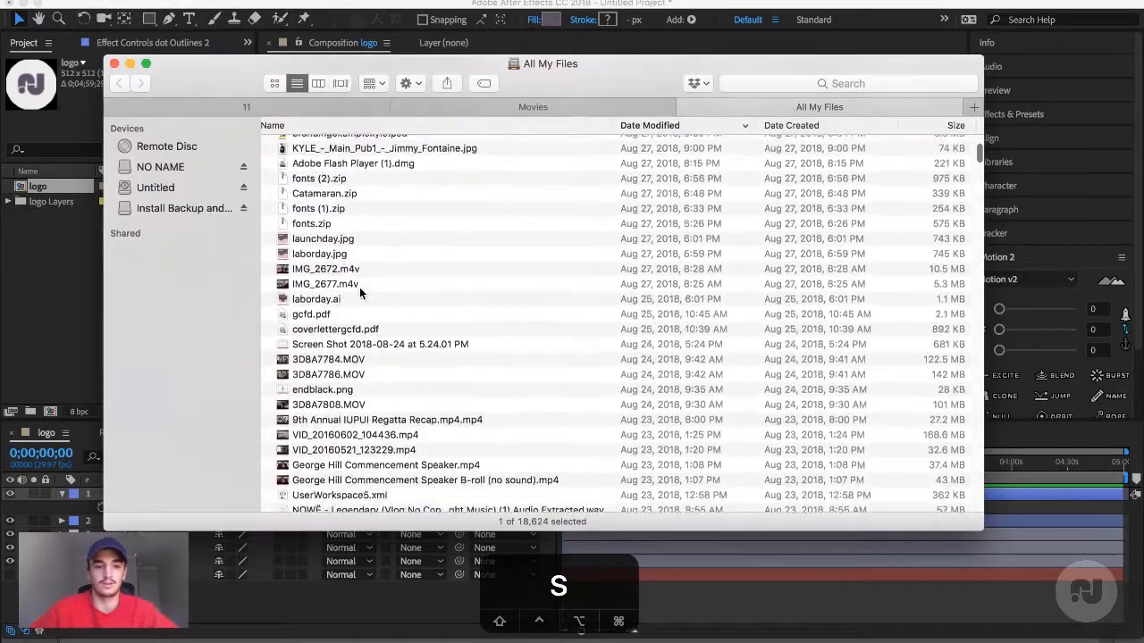
scroll(360, 294, down, 20)
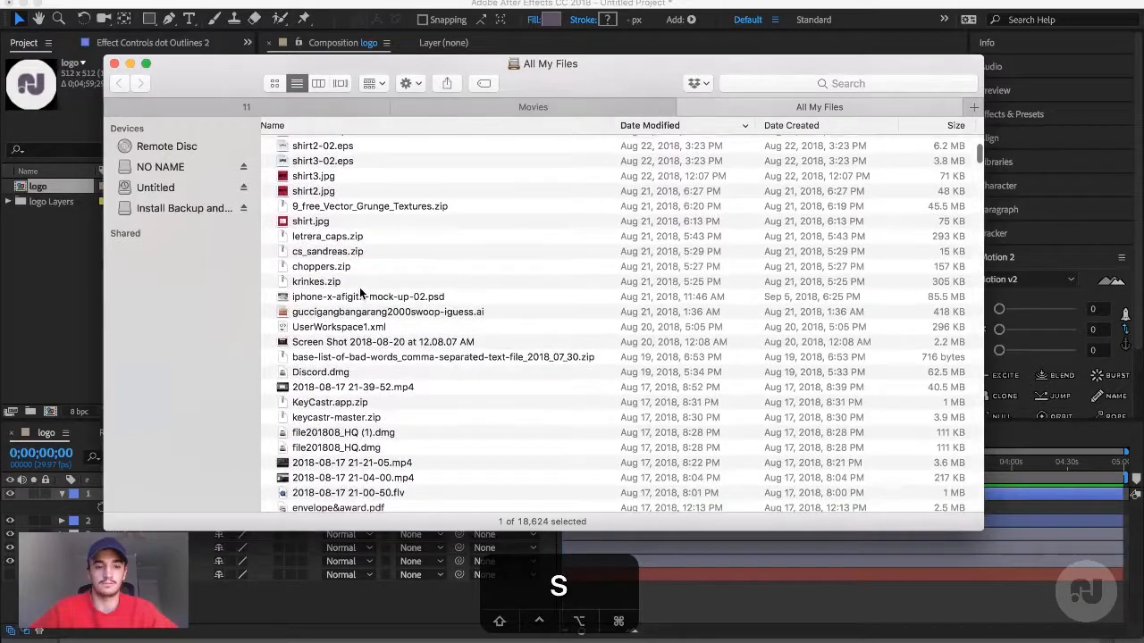
scroll(360, 294, down, 10)
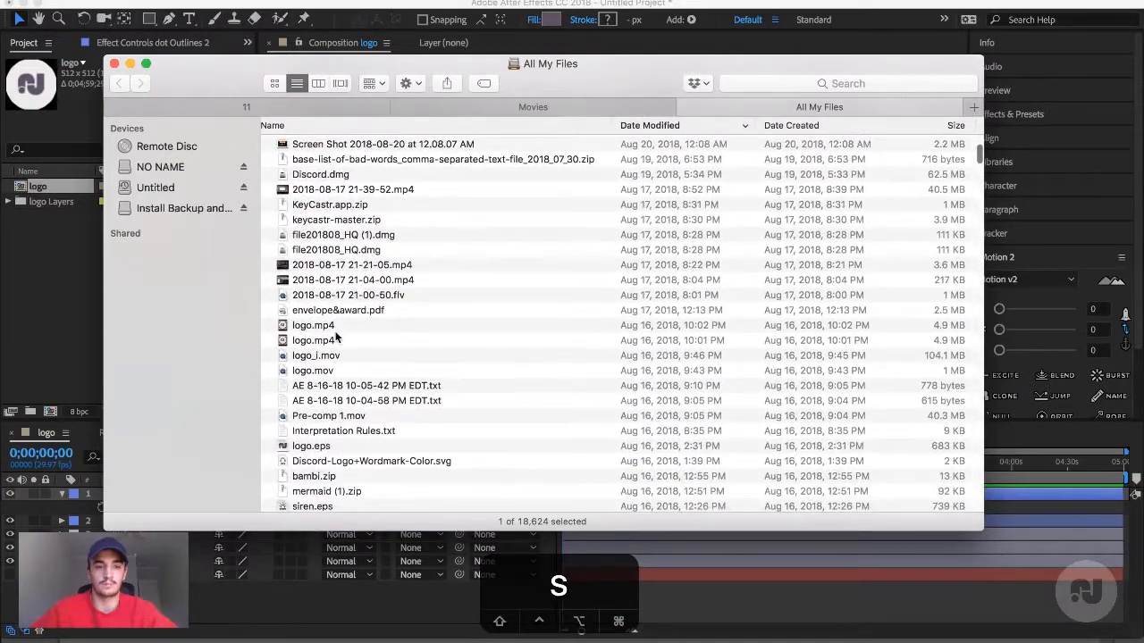
click(334, 340)
click(58, 405)
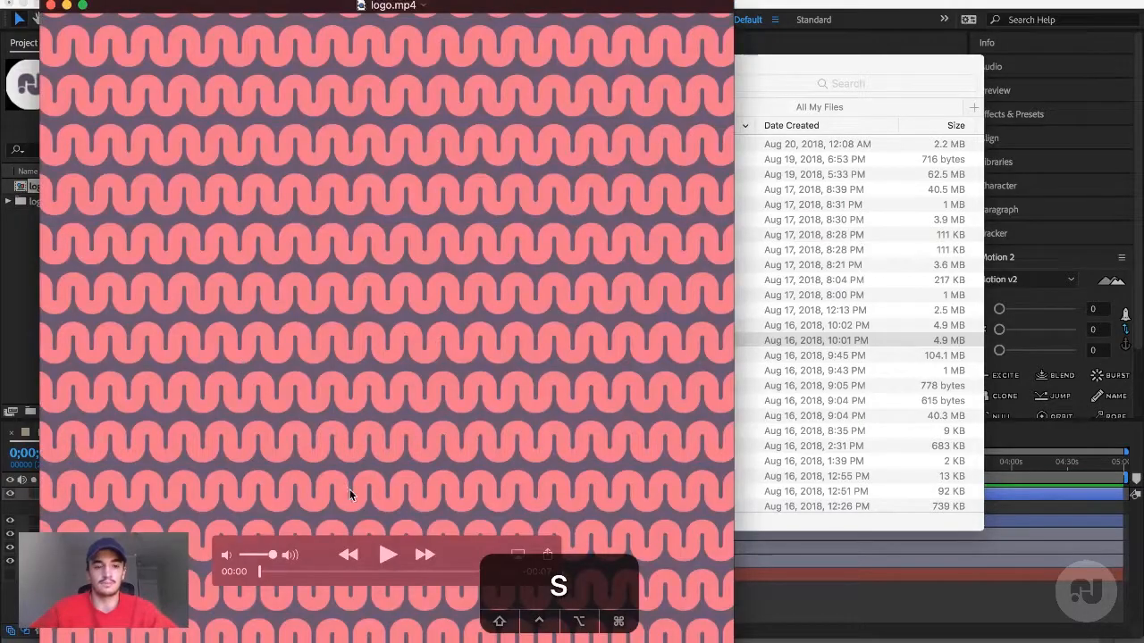
- Play and scrub through logo.mp4 to examine how the dot's movement reveals the letter shapes, and return to After Effects
click(387, 554)
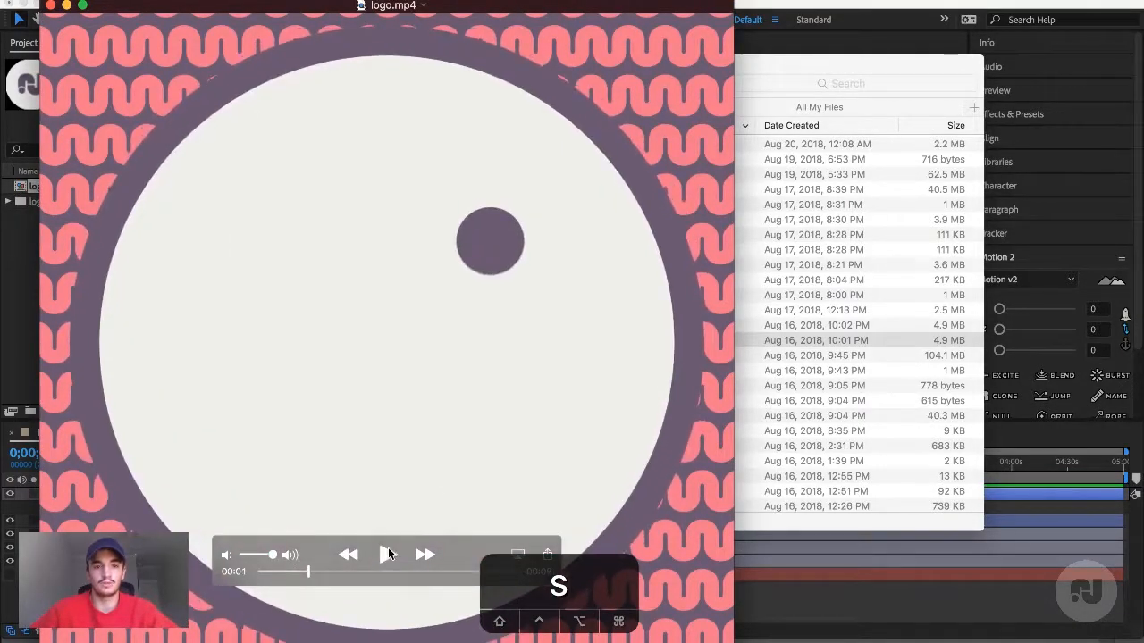
click(387, 555)
mouse_move(306, 570)
mouse_down()
mouse_move(271, 571)
mouse_move(290, 572)
mouse_up()
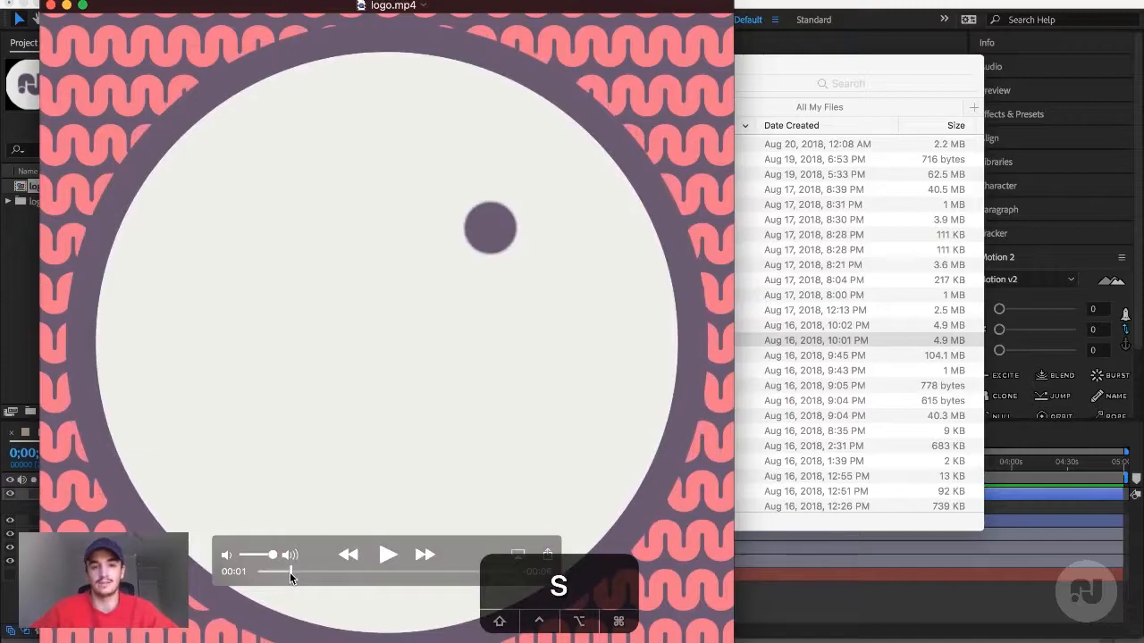
drag(290, 572, 318, 577)
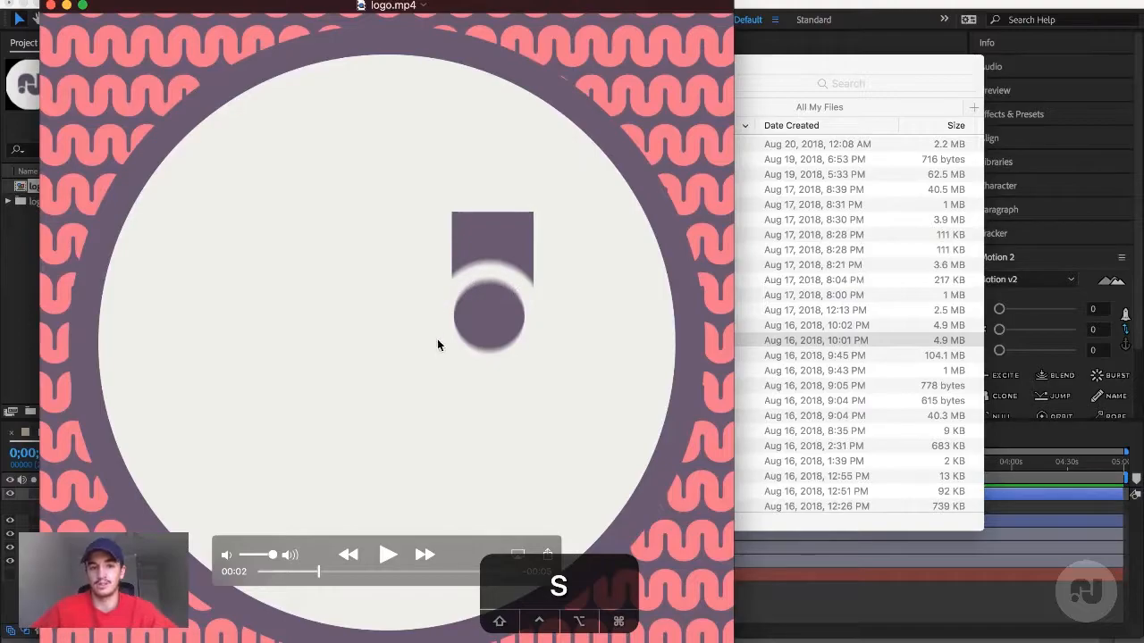
mouse_move(319, 571)
mouse_down()
mouse_move(330, 569)
mouse_move(306, 568)
mouse_move(319, 571)
mouse_up()
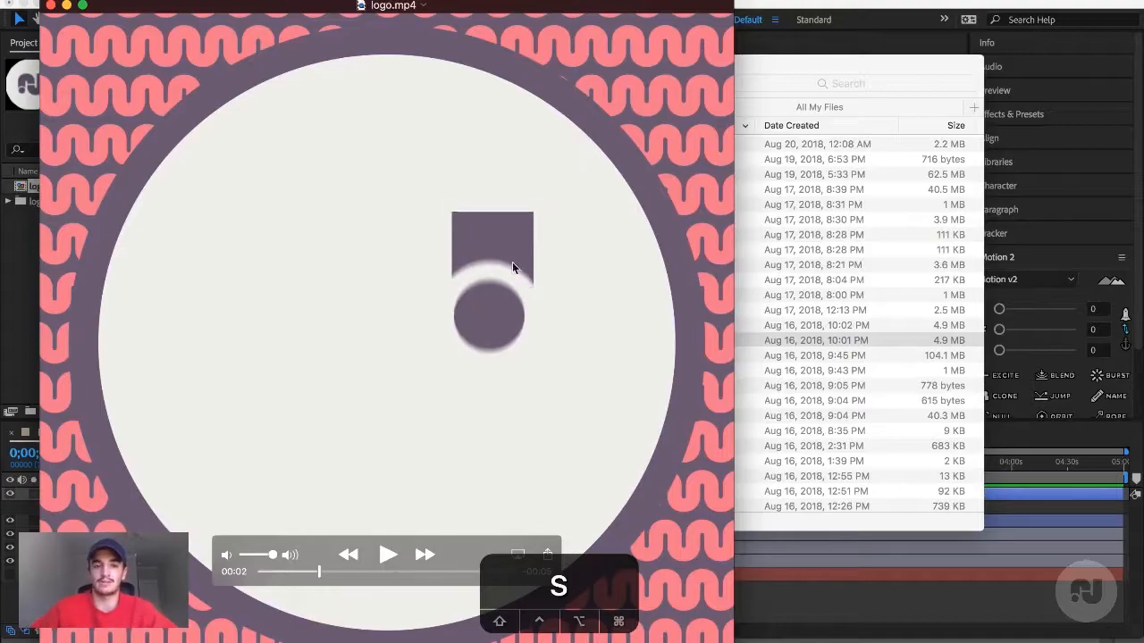
drag(319, 570, 329, 571)
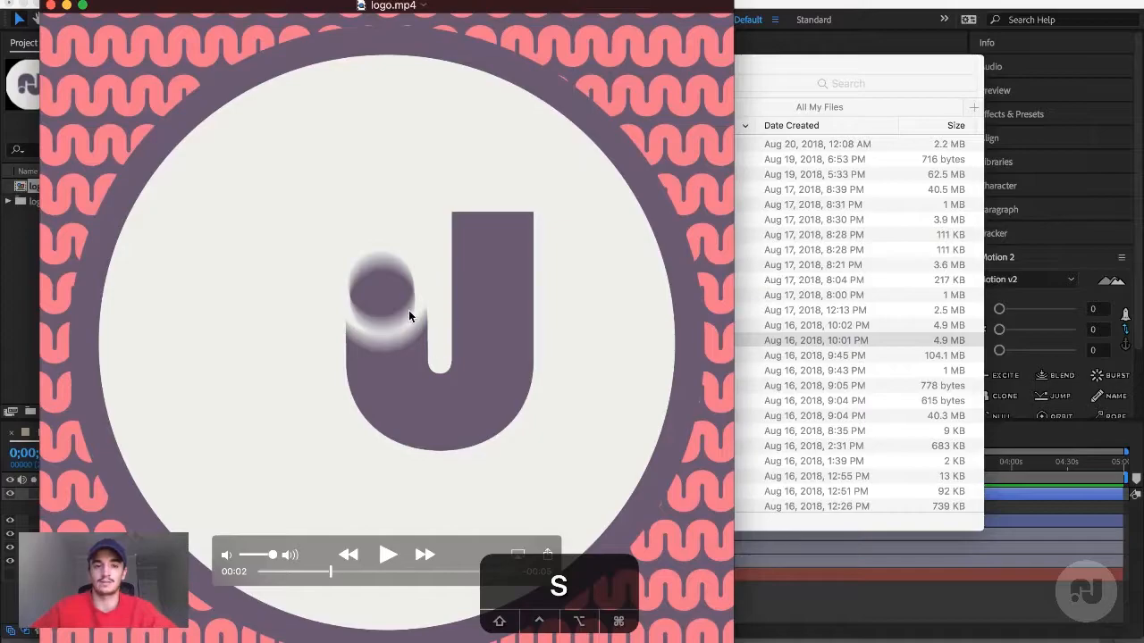
drag(329, 573, 377, 572)
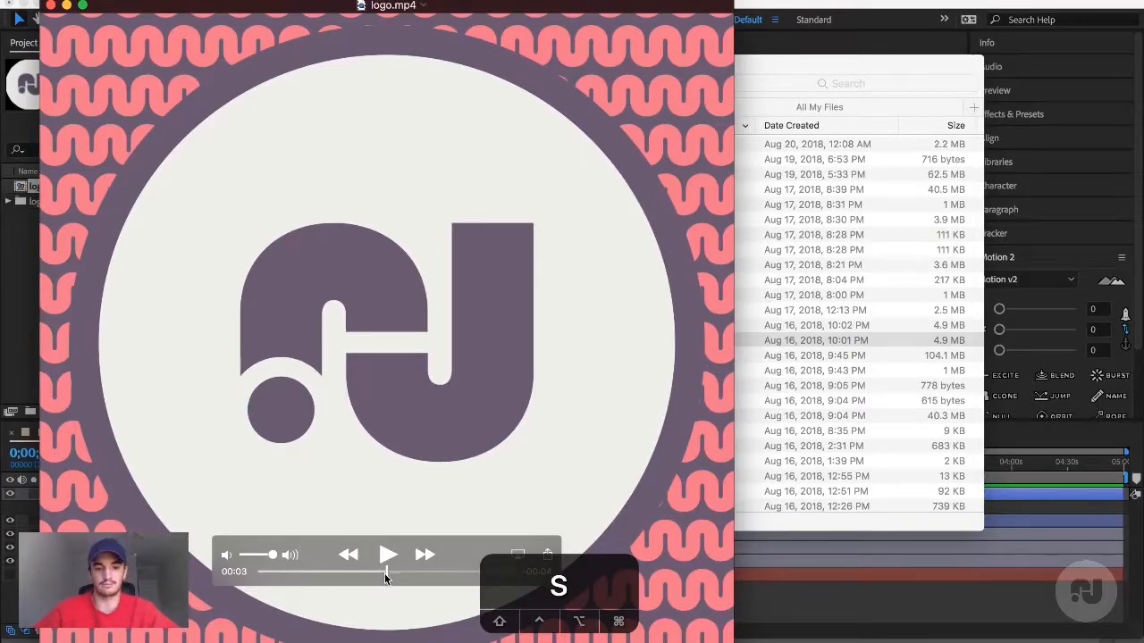
drag(369, 572, 343, 576)
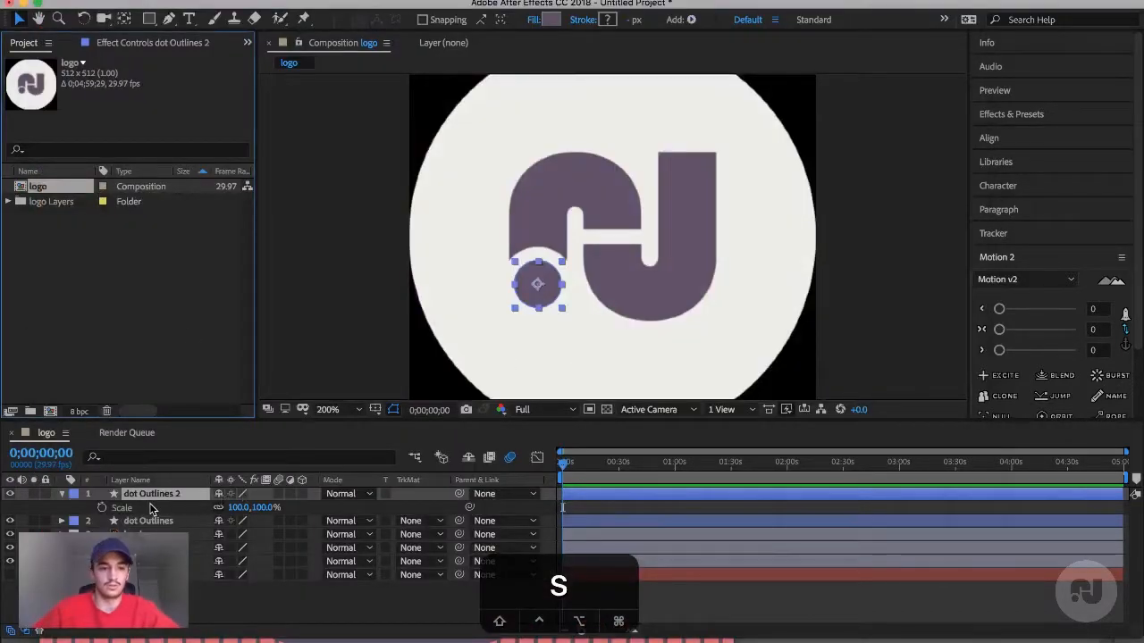
- Scale the duplicated dot layer uniformly to 160% so it covers the gap around the dot
key(s)
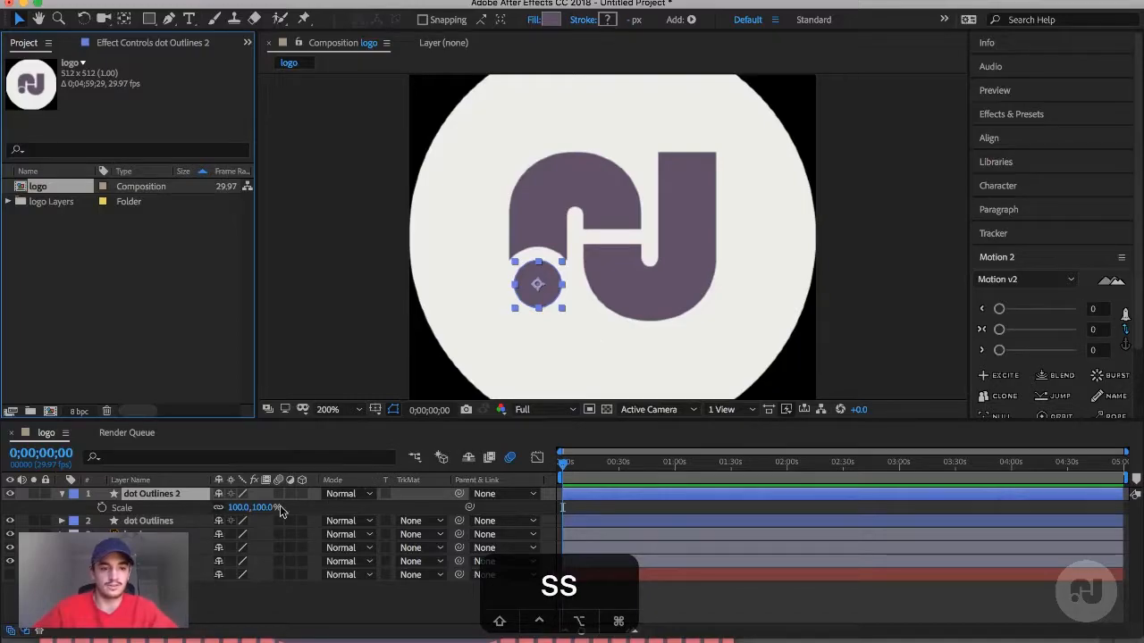
click(240, 508)
text(150)
key(Return)
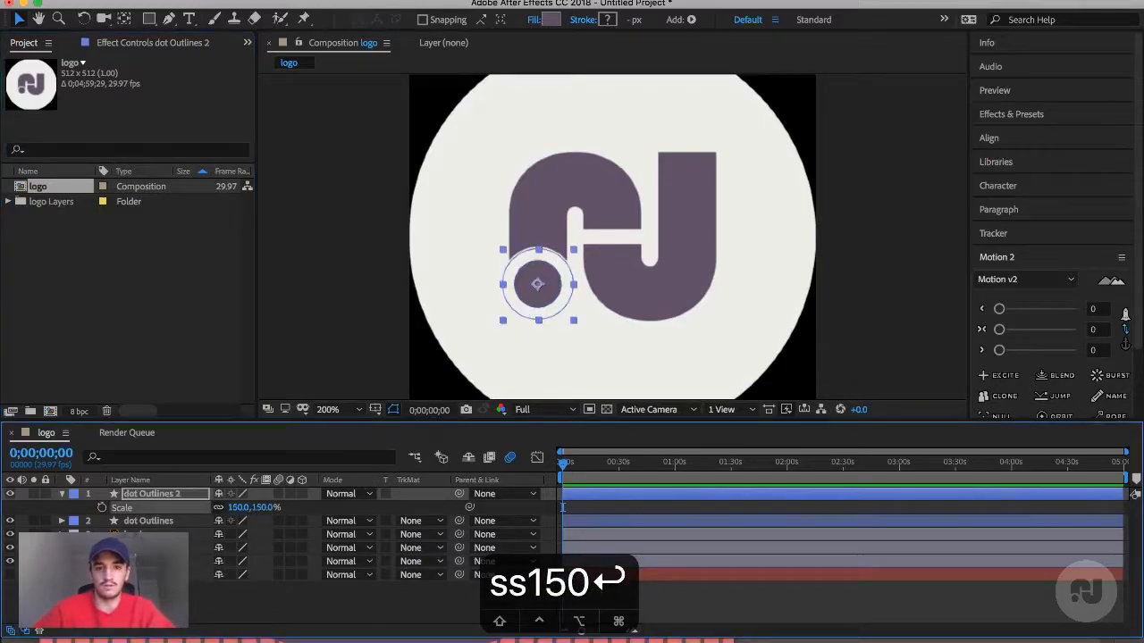
click(241, 507)
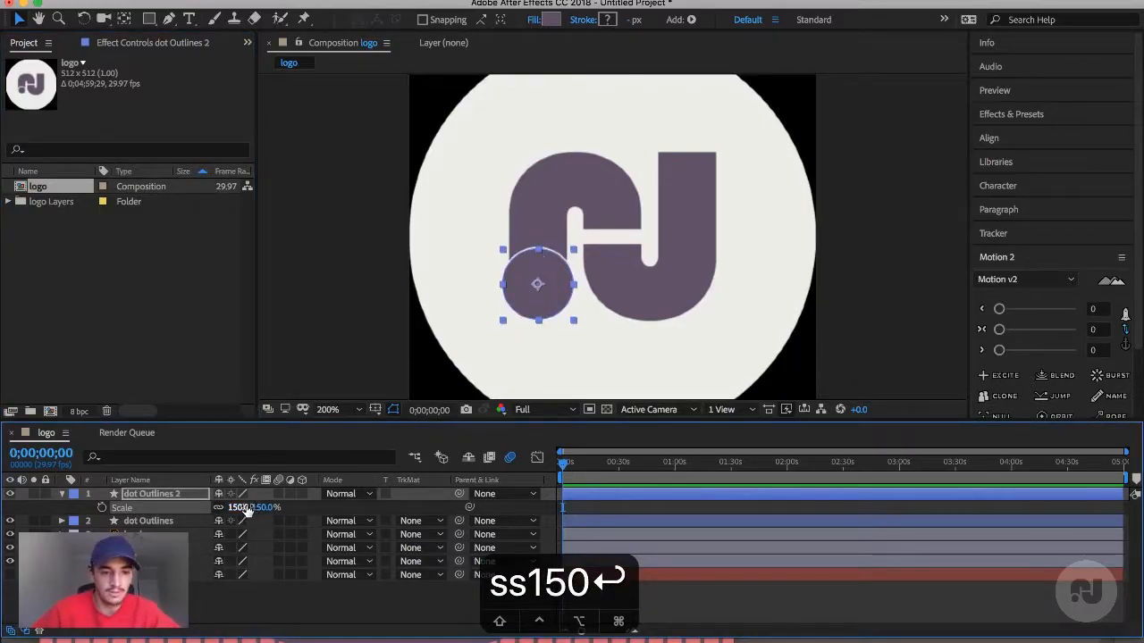
click(271, 508)
mouse_move(242, 509)
mouse_down()
mouse_move(259, 508)
mouse_move(243, 506)
mouse_up()
drag(247, 507, 251, 508)
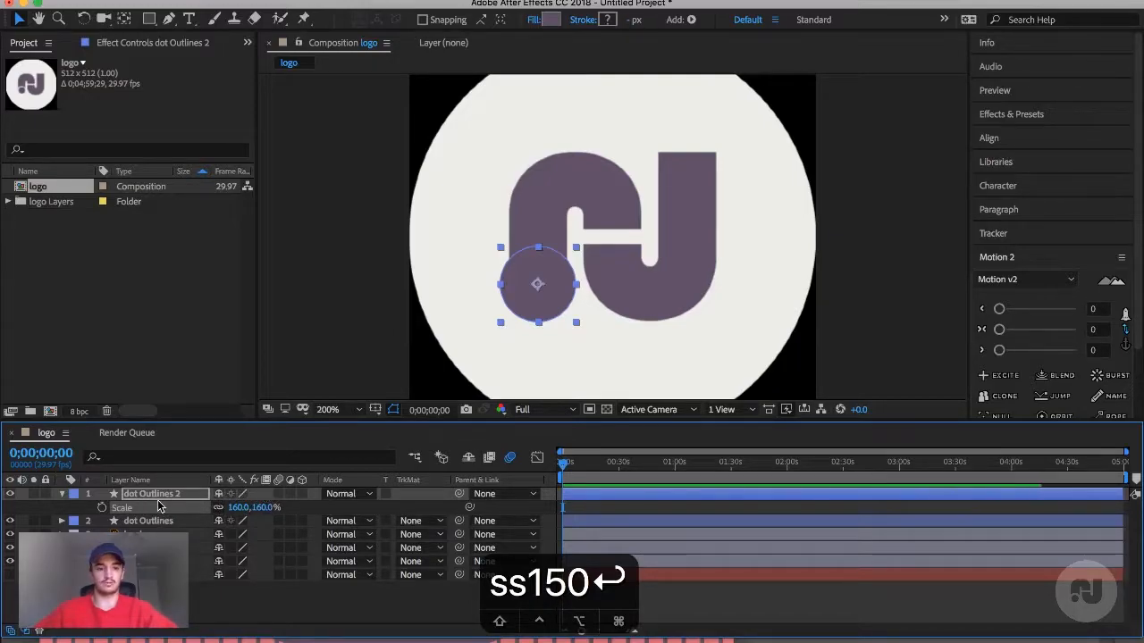
- Set the enlarged dot's fill to the logo's off-white background color ECEDE9, sampled with the eyedropper
click(551, 19)
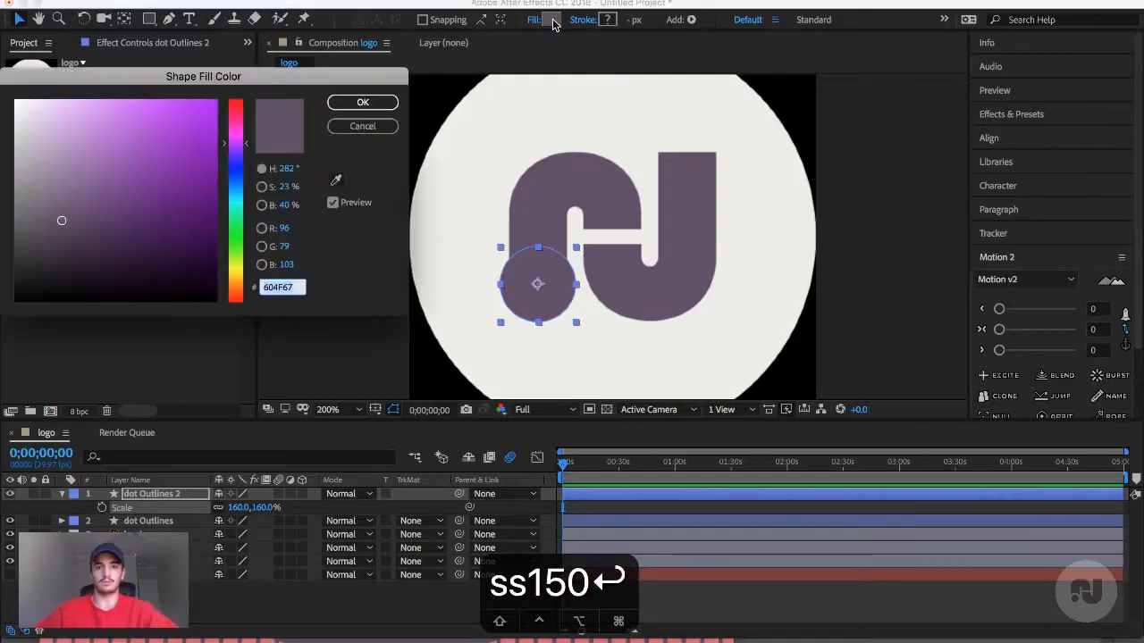
click(338, 181)
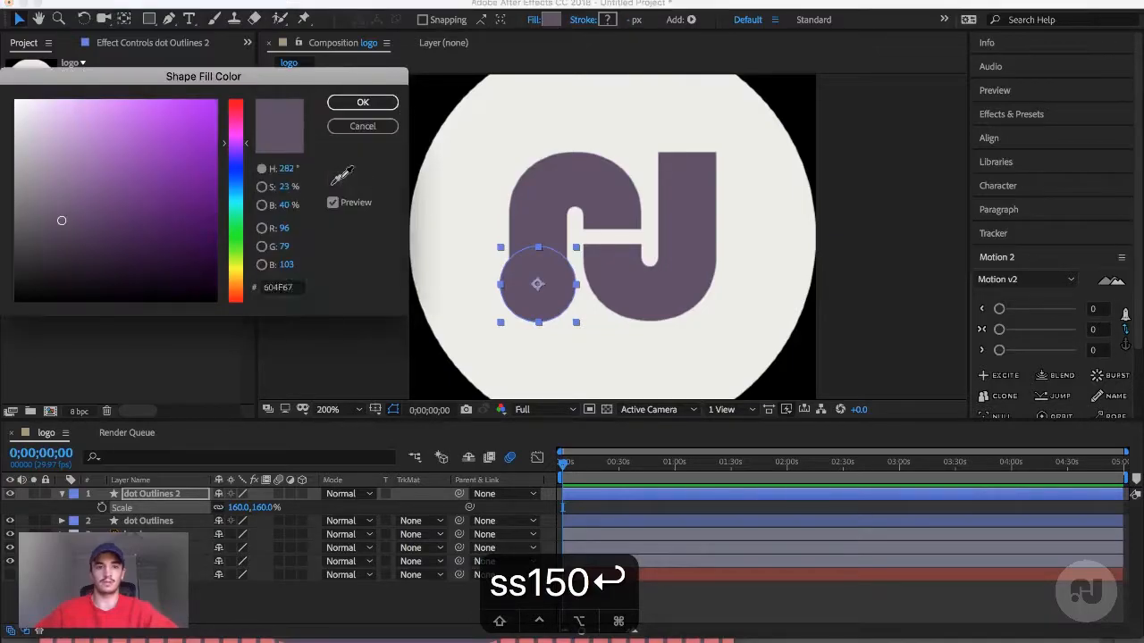
click(480, 169)
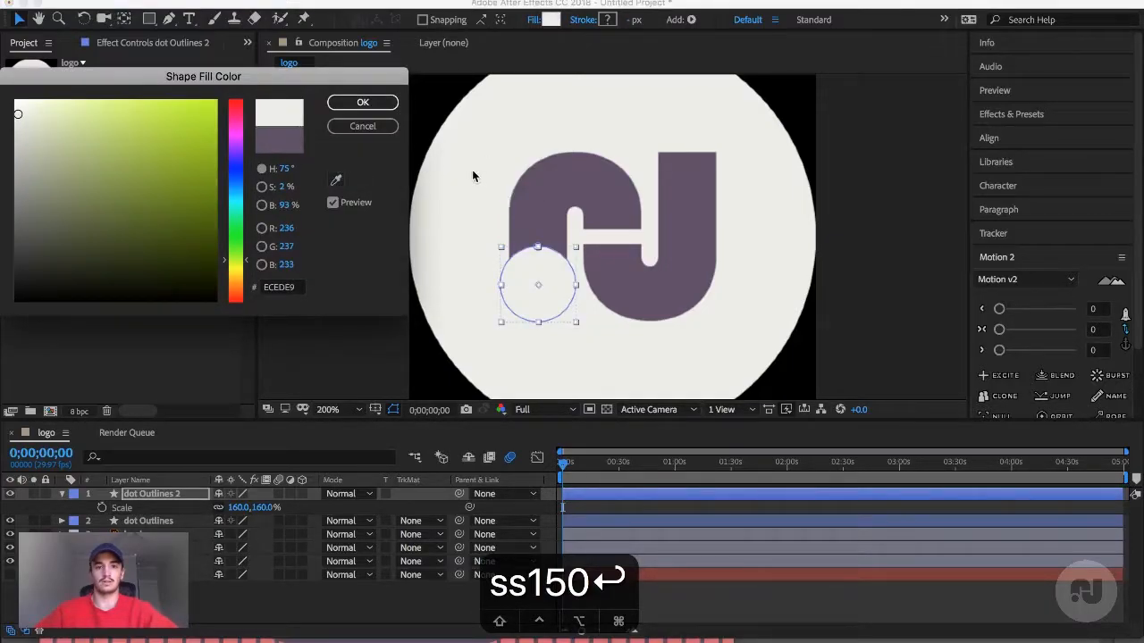
click(379, 106)
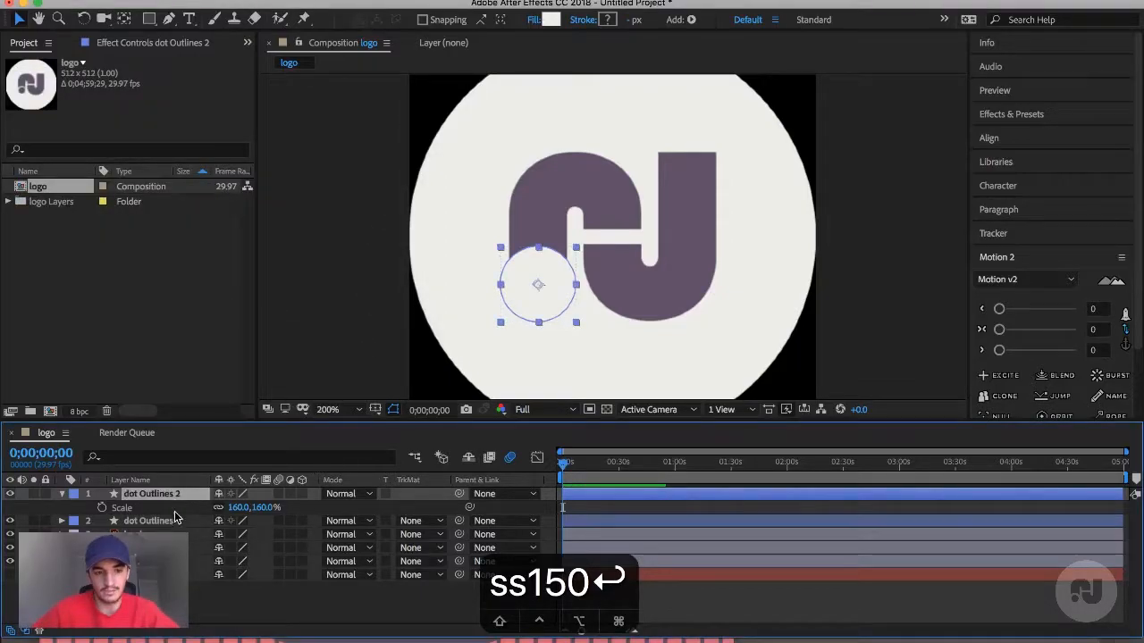
- Rename the enlarged off-white dot layer as dot mask
key(Return)
text(dot mask)
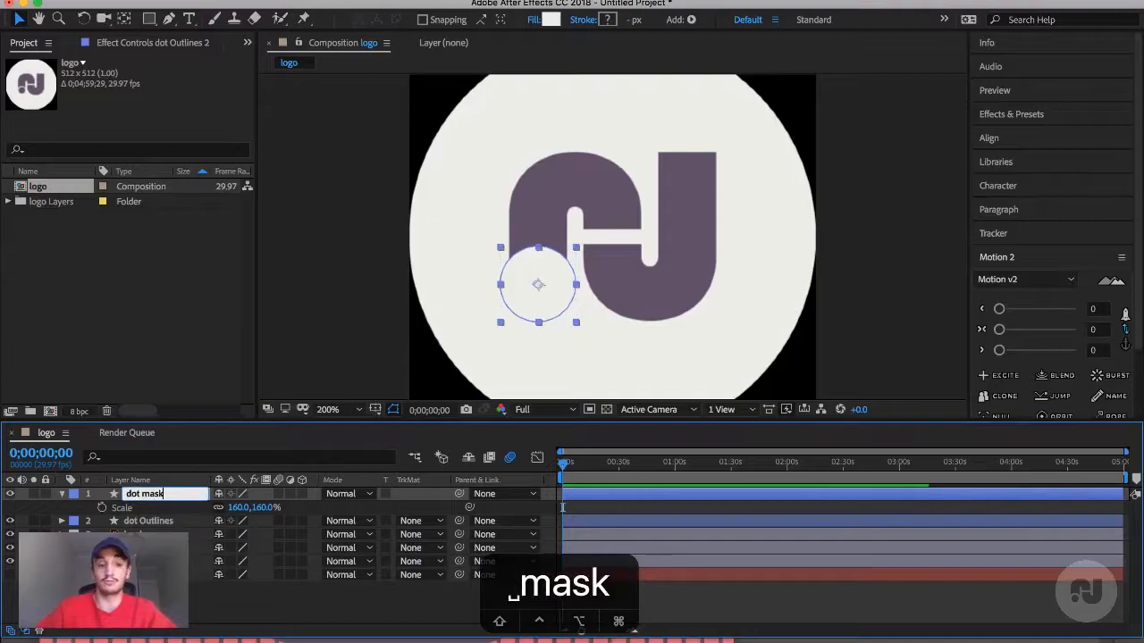
key(Return)
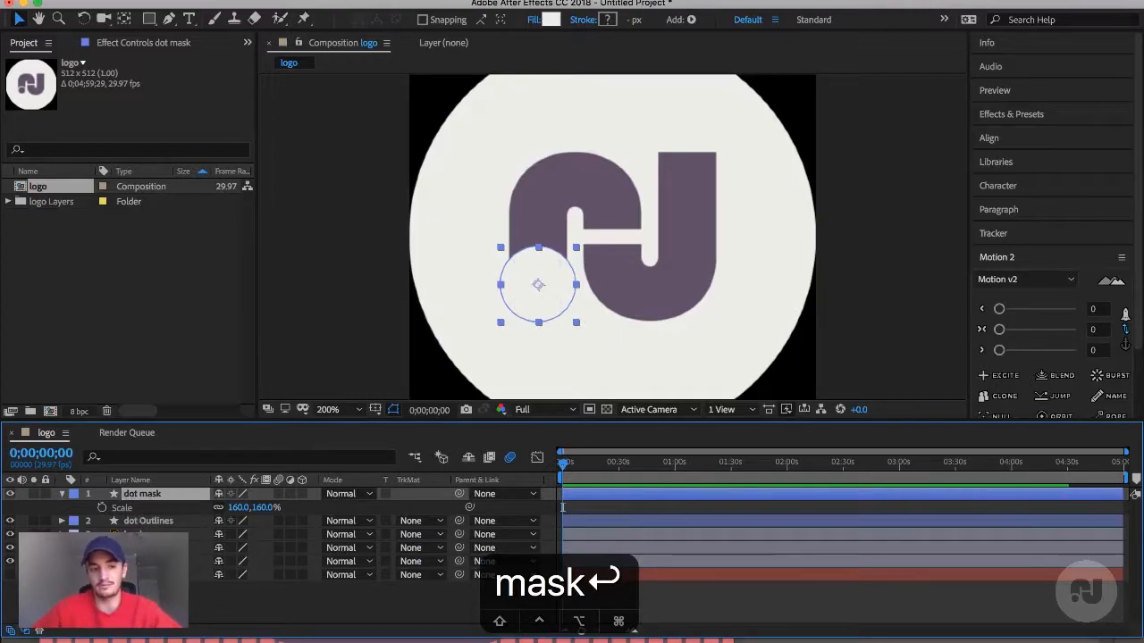
- Move the dot mask layer below dot Outlines and rename dot Outlines as DOT
drag(156, 511, 157, 525)
click(150, 495)
key(Return)
text(DOT.)
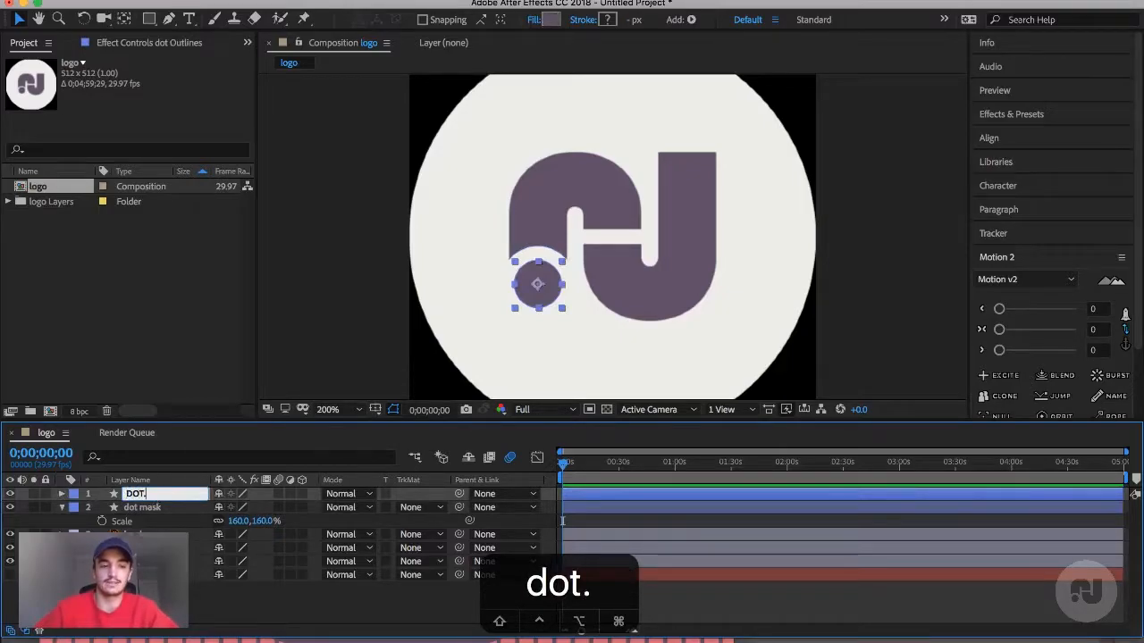
key(Return)
- Select the DOT. and dot mask layers in turn to compare their circles in the composition
click(150, 507)
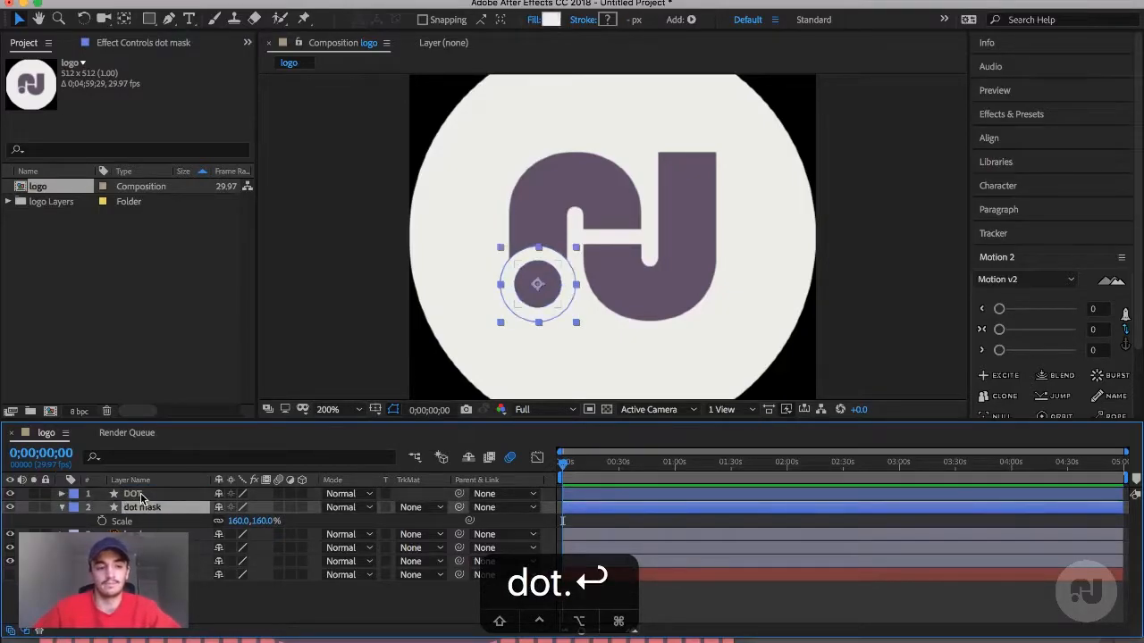
click(141, 494)
click(145, 506)
drag(144, 496, 144, 524)
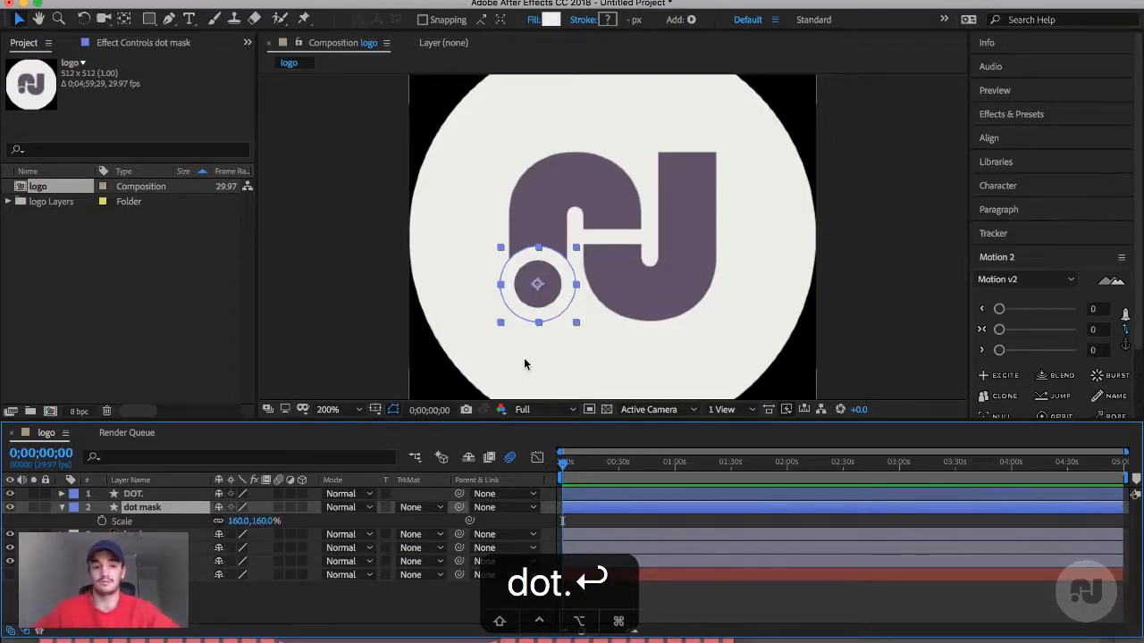
click(154, 496)
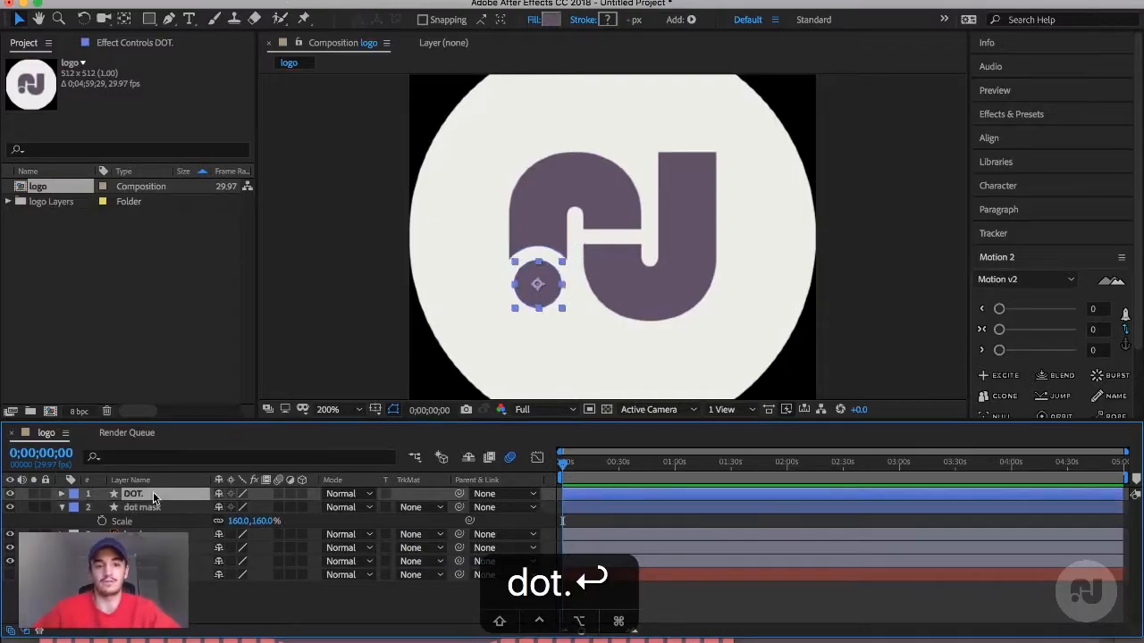
- Add a new empty shape layer to the logo composition
click(160, 508)
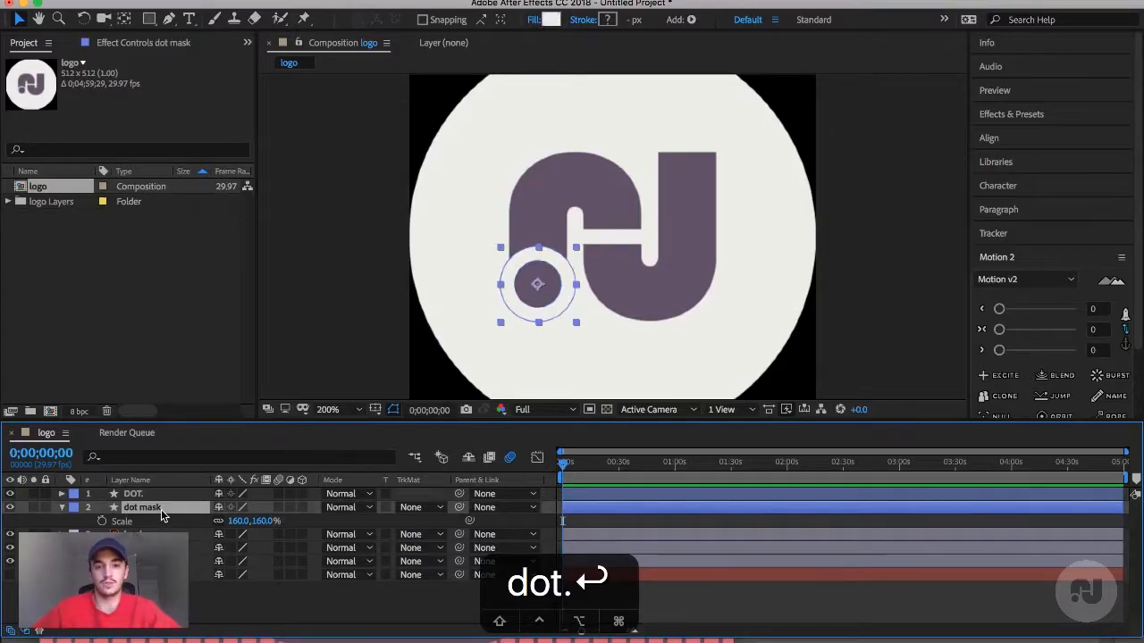
click(254, 610)
right_click(254, 609)
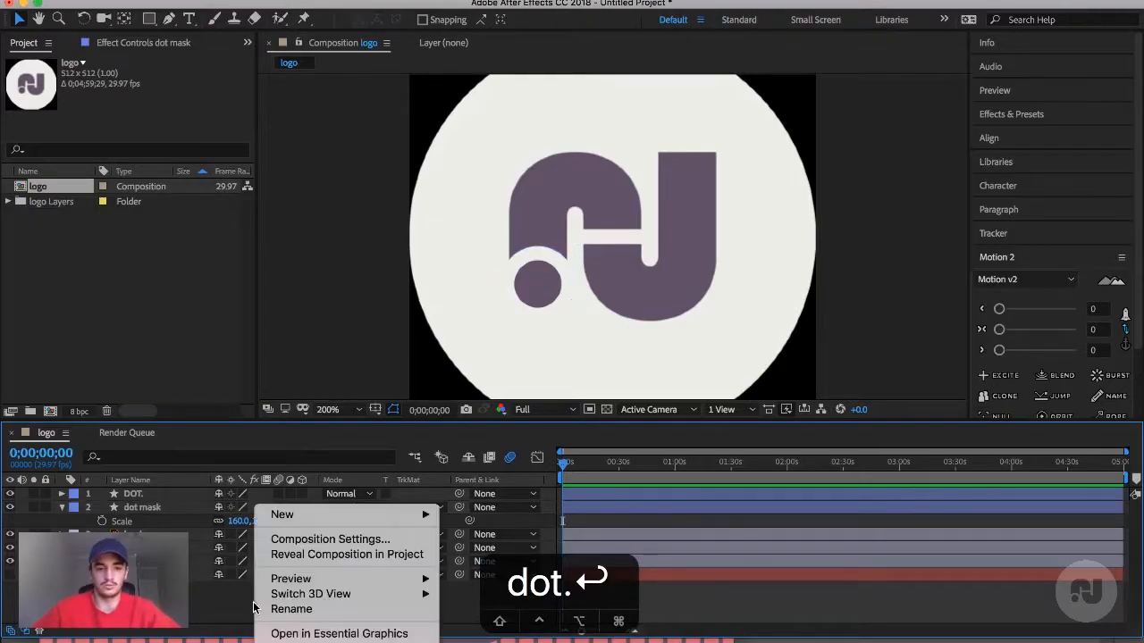
mouse_move(322, 516)
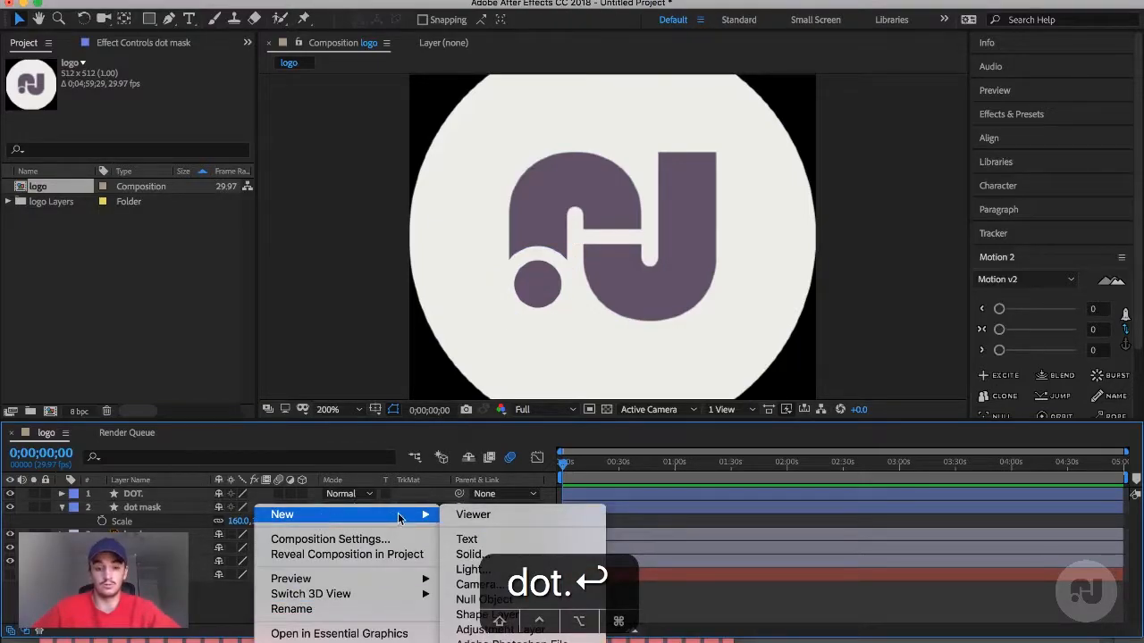
click(457, 617)
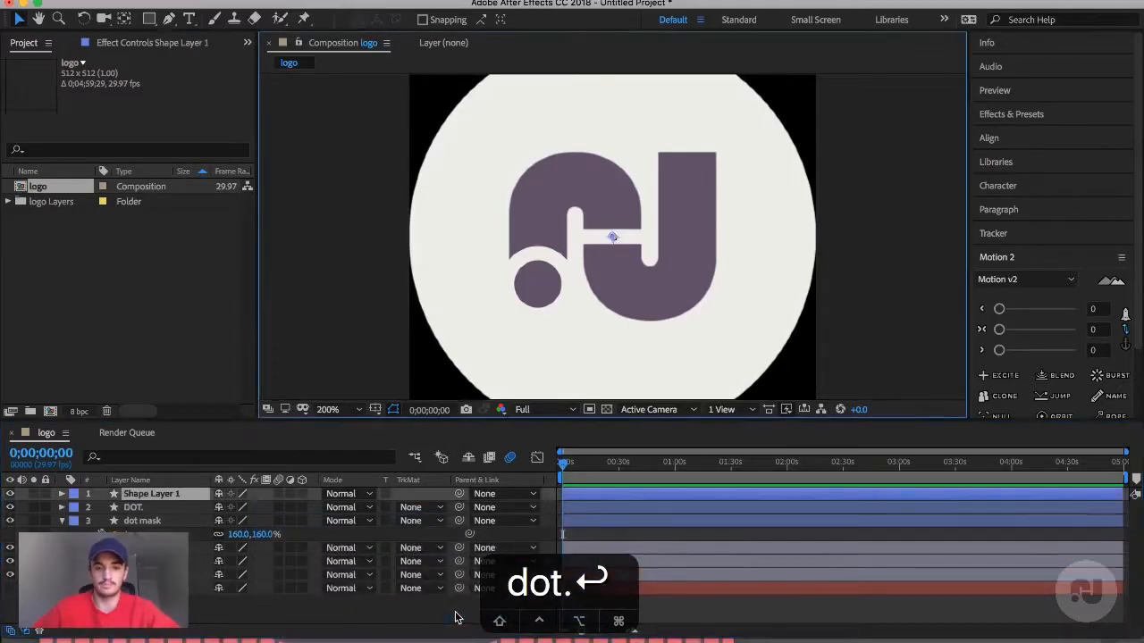
key(q)
key(Caps_Lock)
key(Caps_Lock)
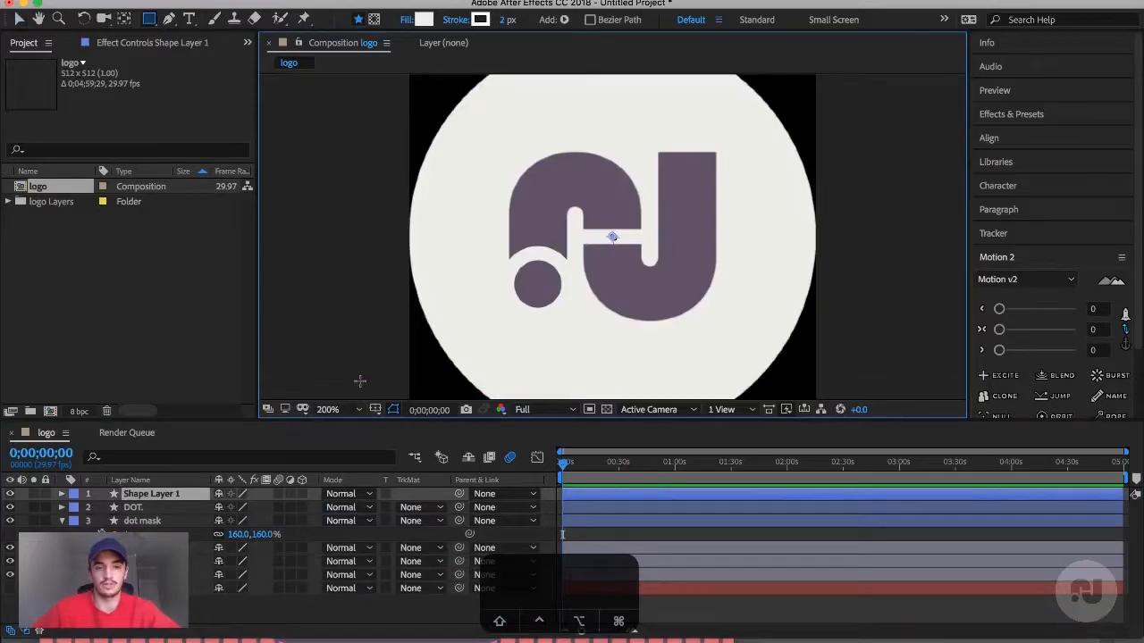
key(comma)
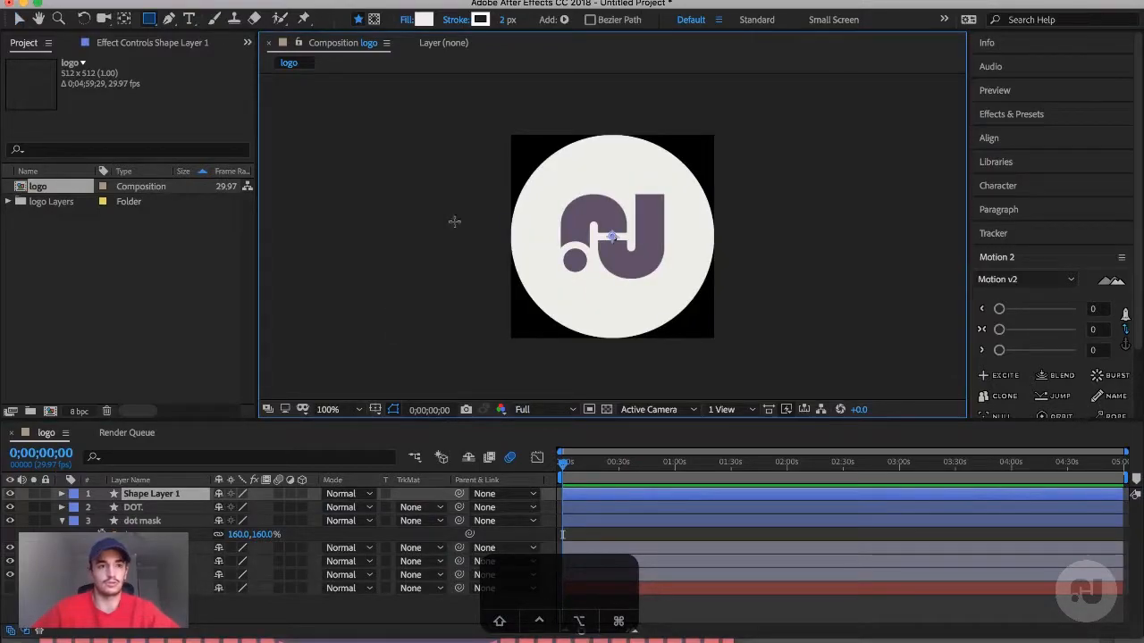
key(v)
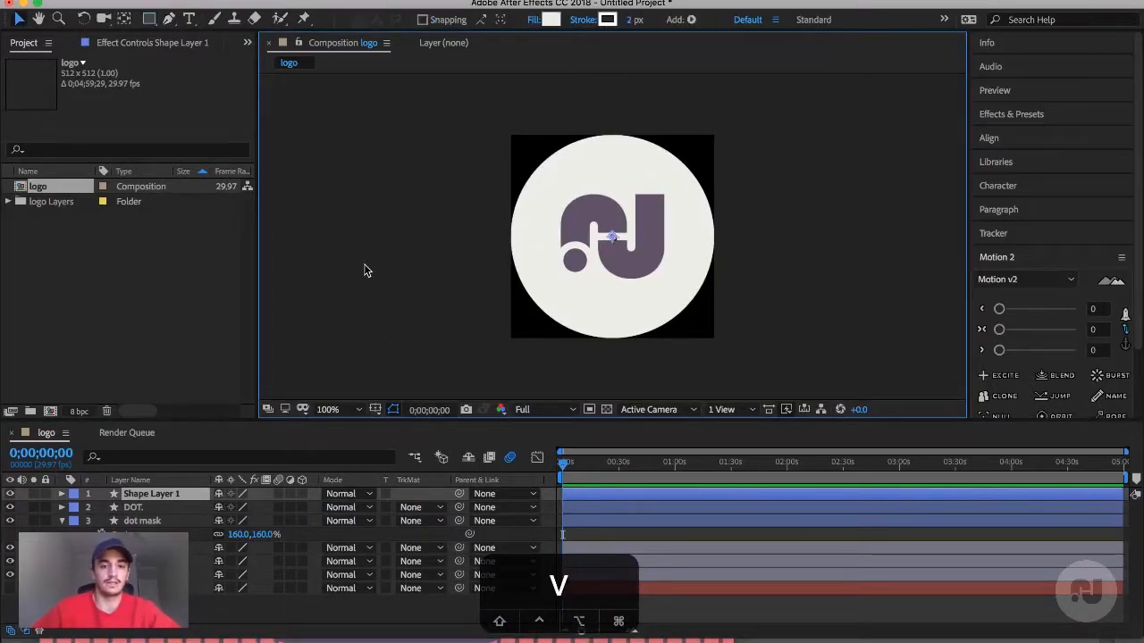
- Activate the Pen tool and replay the logo.mp4 reference animation to study how the dot travels through the logo
click(170, 19)
key(period)
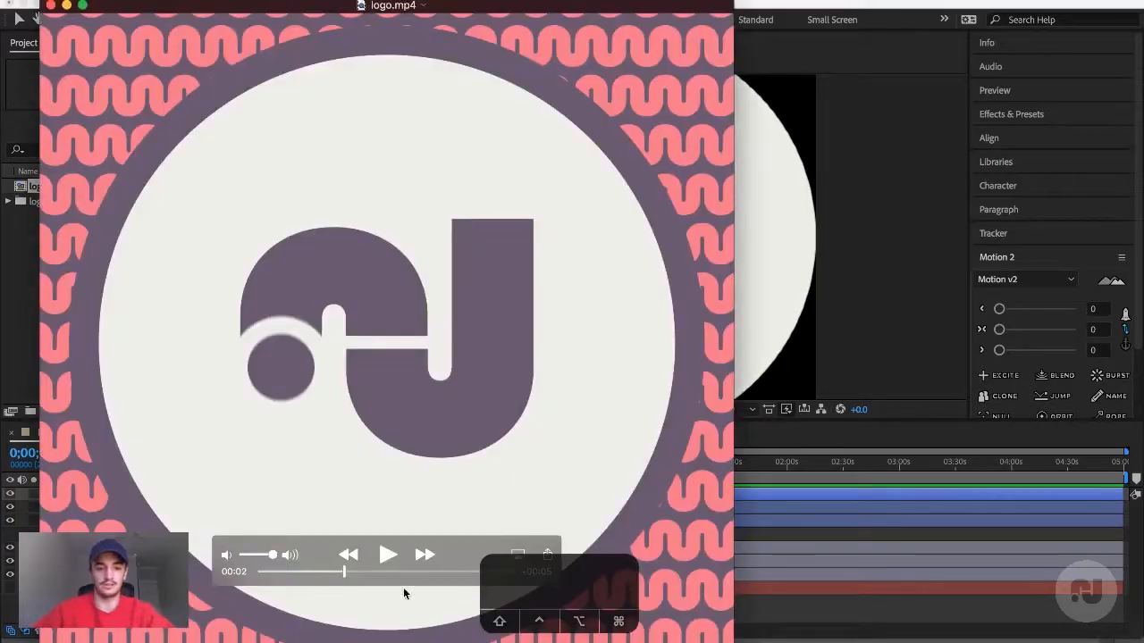
click(314, 572)
click(390, 555)
click(389, 555)
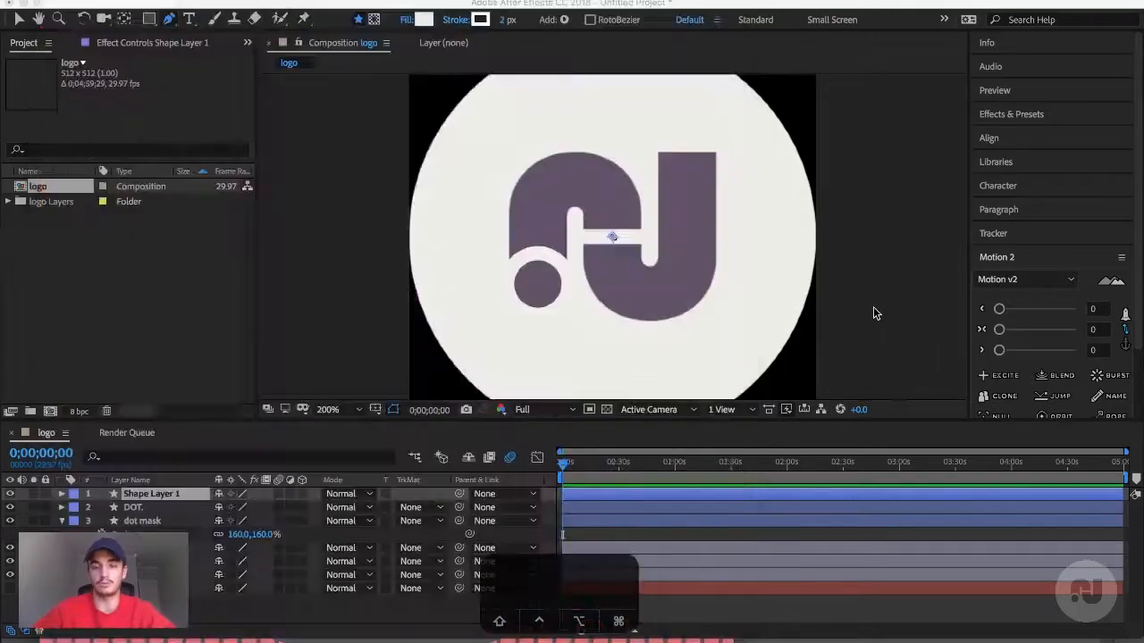
click(873, 306)
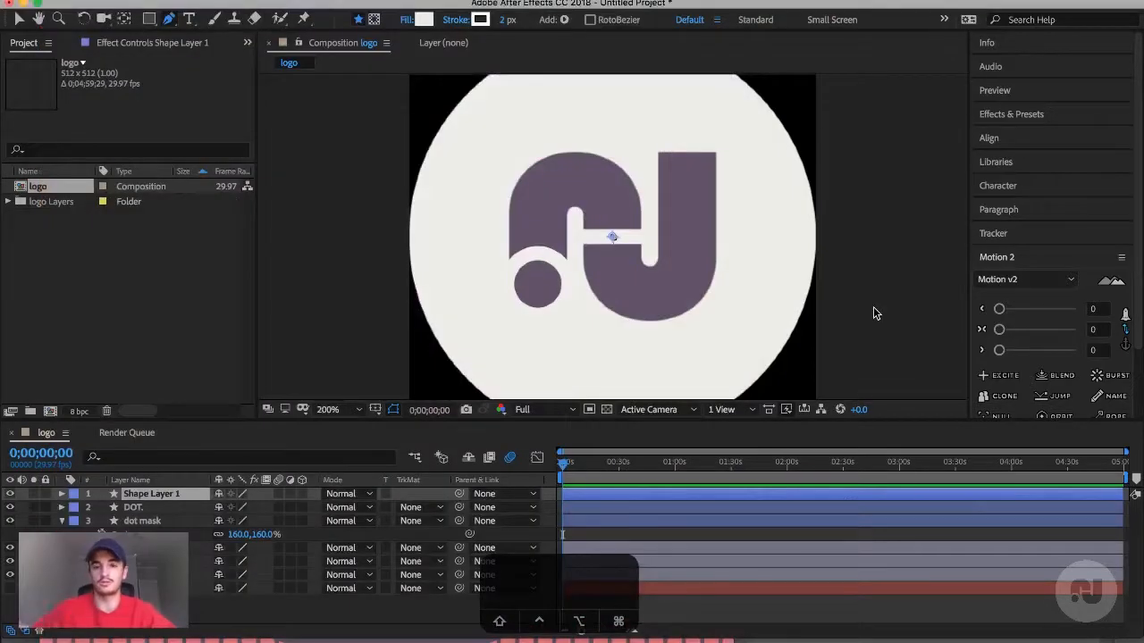
- Start a path above the J's stem, run it down and around the J's bottom curve, and nudge the stem's lower vertex slightly down
click(686, 140)
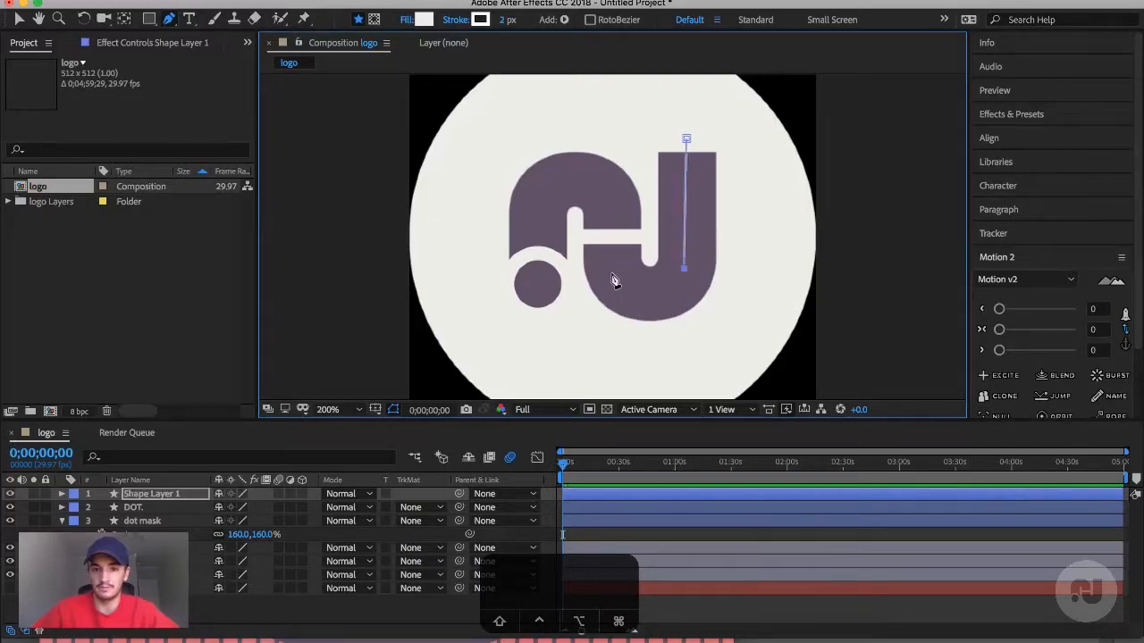
drag(612, 277, 574, 215)
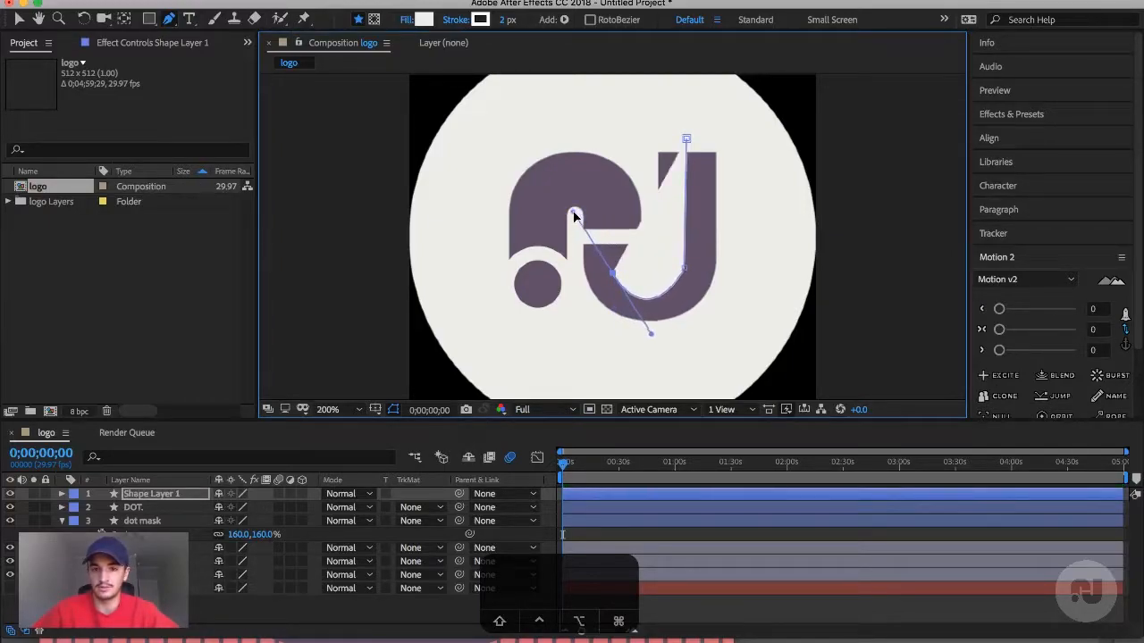
key(a)
click(686, 268)
key(Down)
key(Down)
key(Down)
key(Down)
key(Down)
key(a)
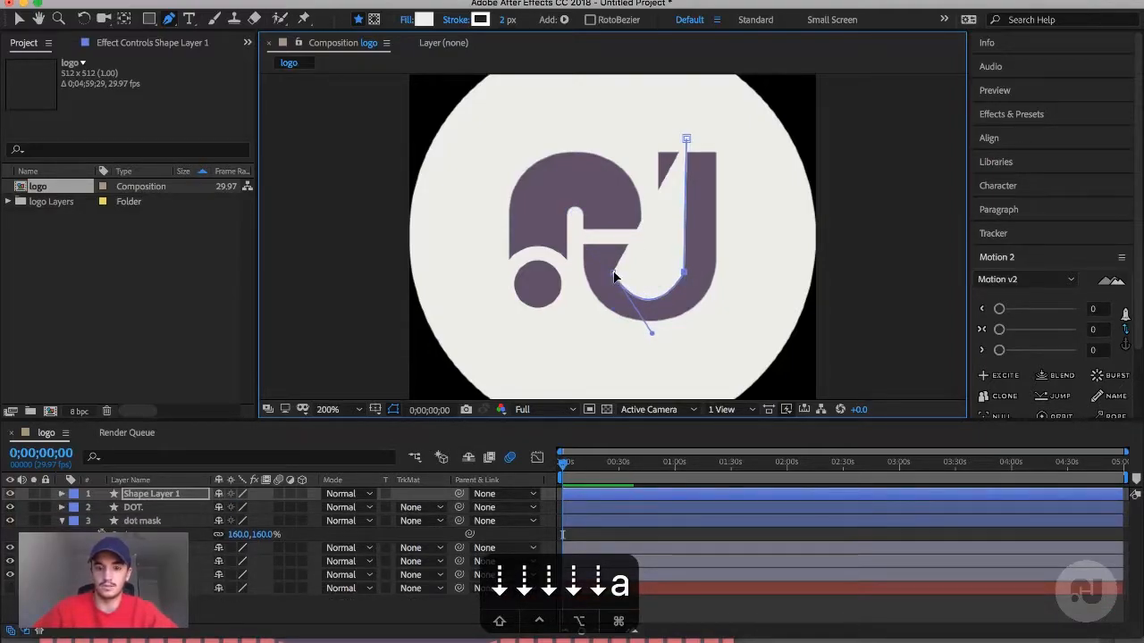
key(p)
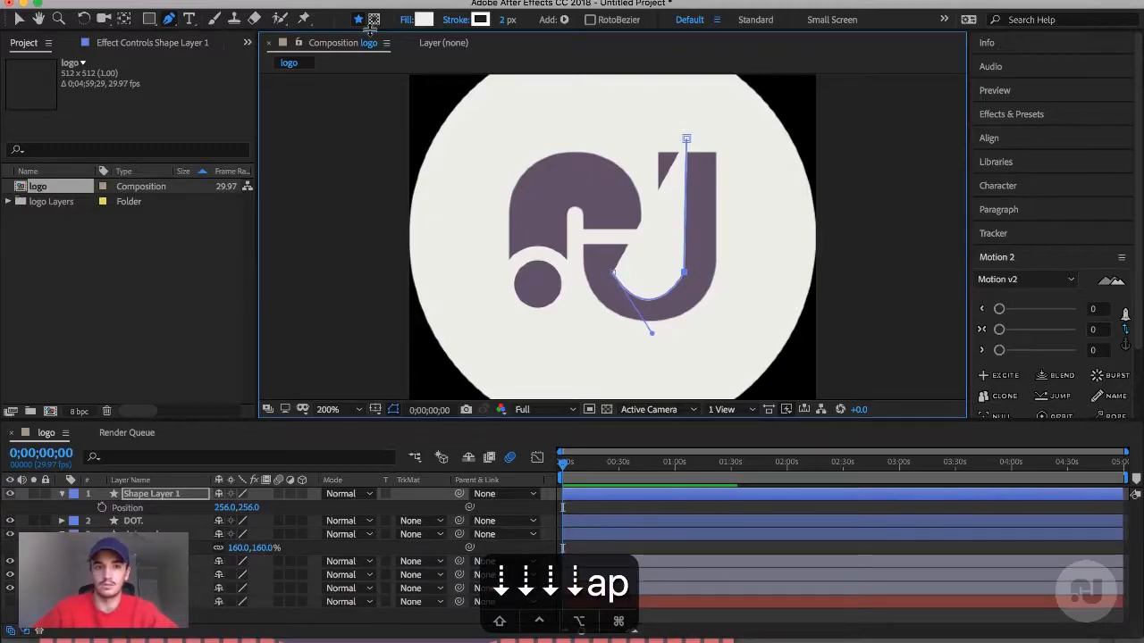
- Extend the path up over the logo's arch to the dot's center, and round its curve along the bottom of the J
click(613, 277)
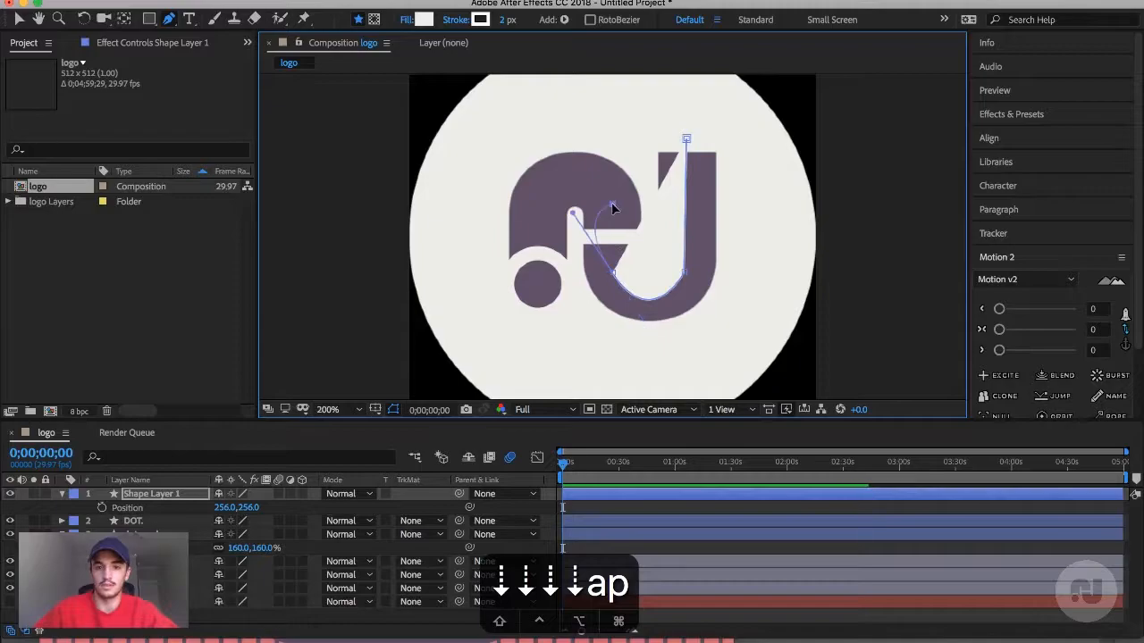
drag(573, 213, 613, 275)
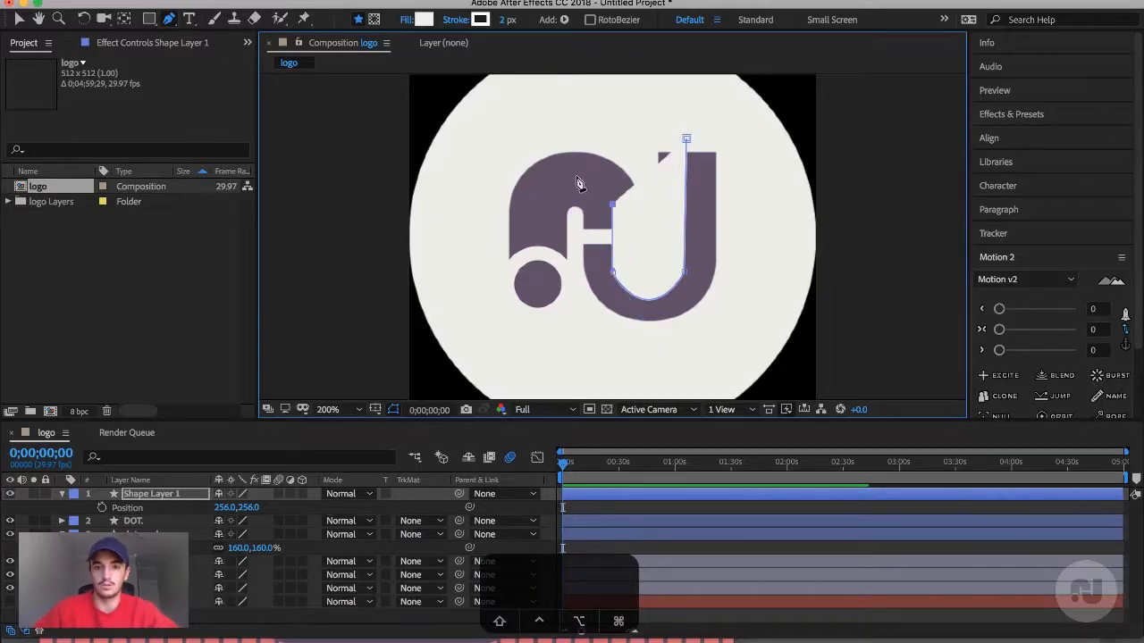
drag(576, 176, 547, 178)
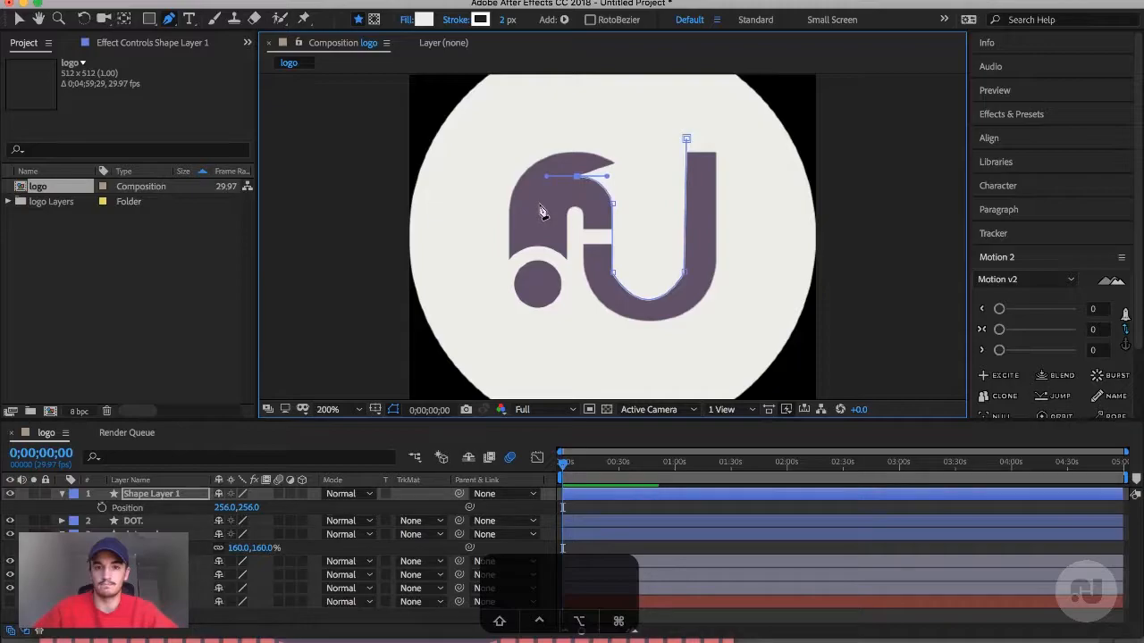
click(539, 203)
click(536, 283)
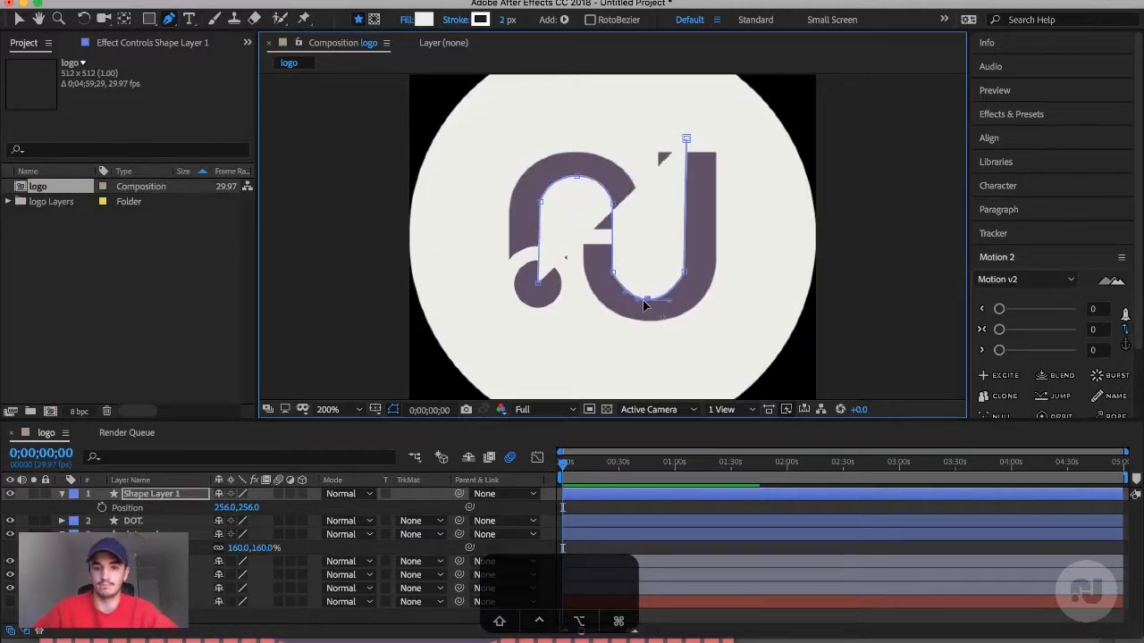
drag(624, 294, 613, 273)
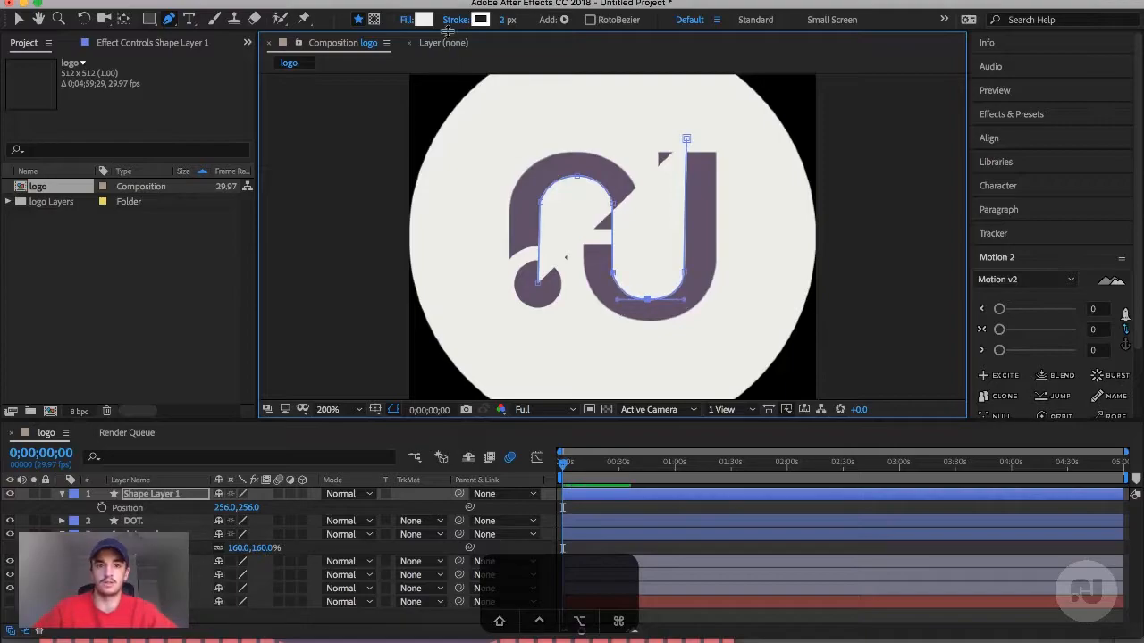
- Set the drawn path's fill to None so only its stroke remains
click(407, 20)
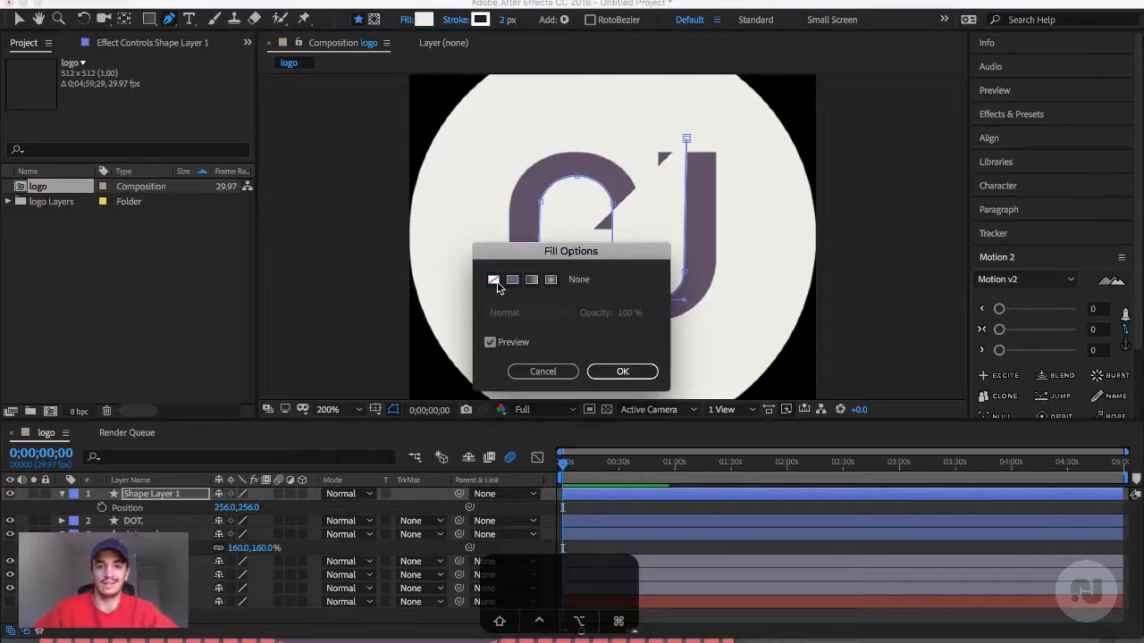
click(494, 280)
click(652, 371)
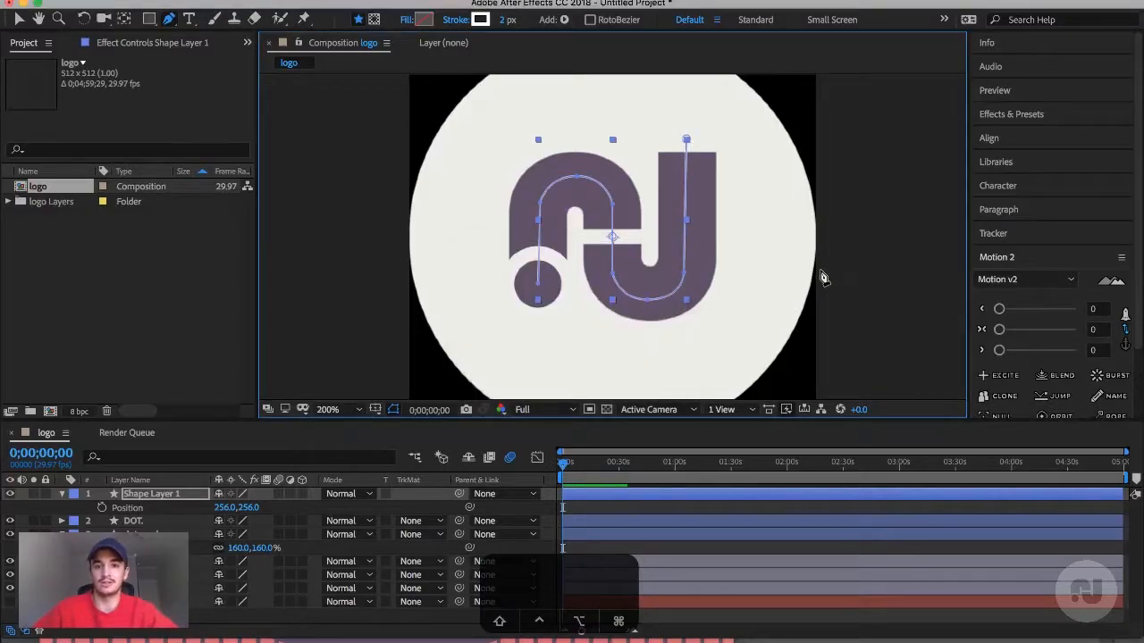
- Nudge the two vertices of the path's middle vertical segment slightly right to align it between the arch and the J
click(613, 274)
key(shift+Right)
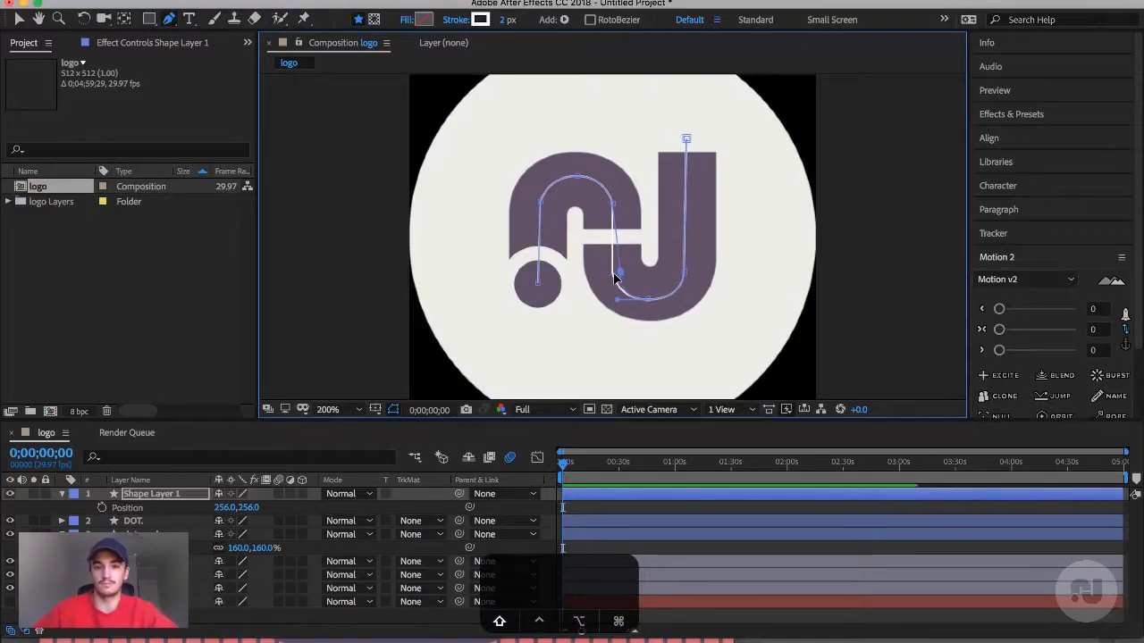
key(Right)
key(Right)
key(Right)
key(Right)
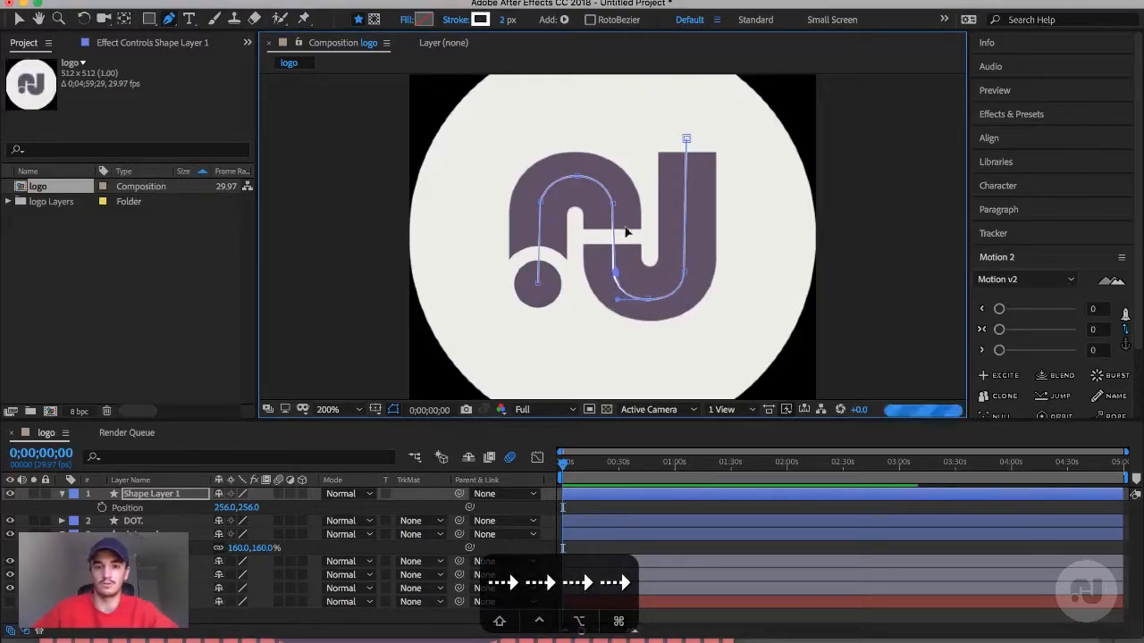
click(610, 203)
key(Right)
key(Right)
key(Right)
key(Left)
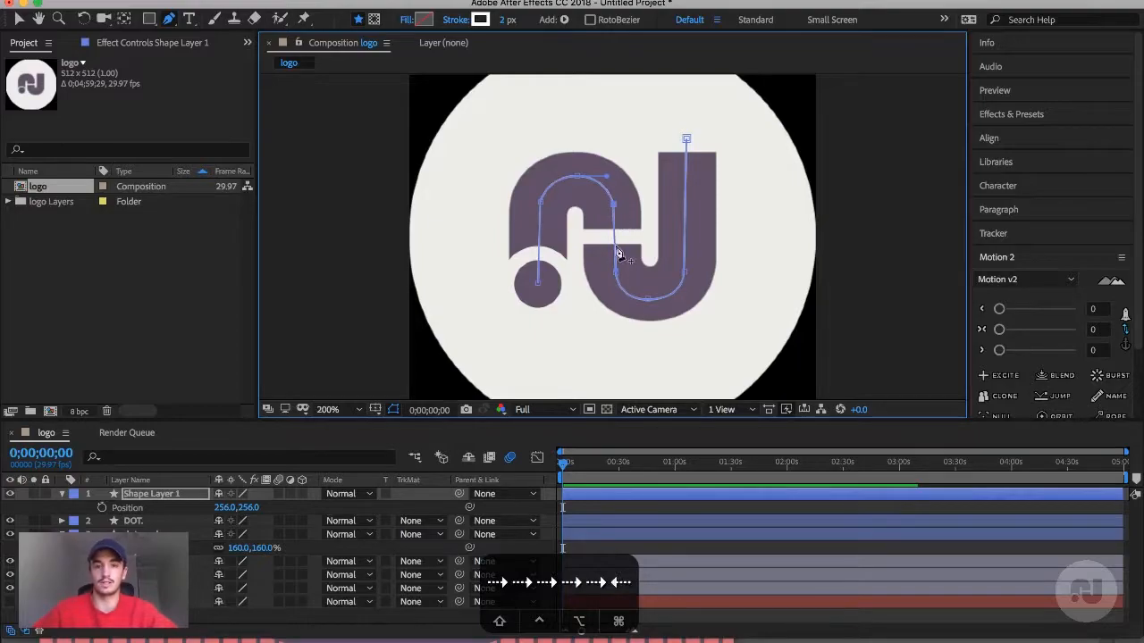
key(v)
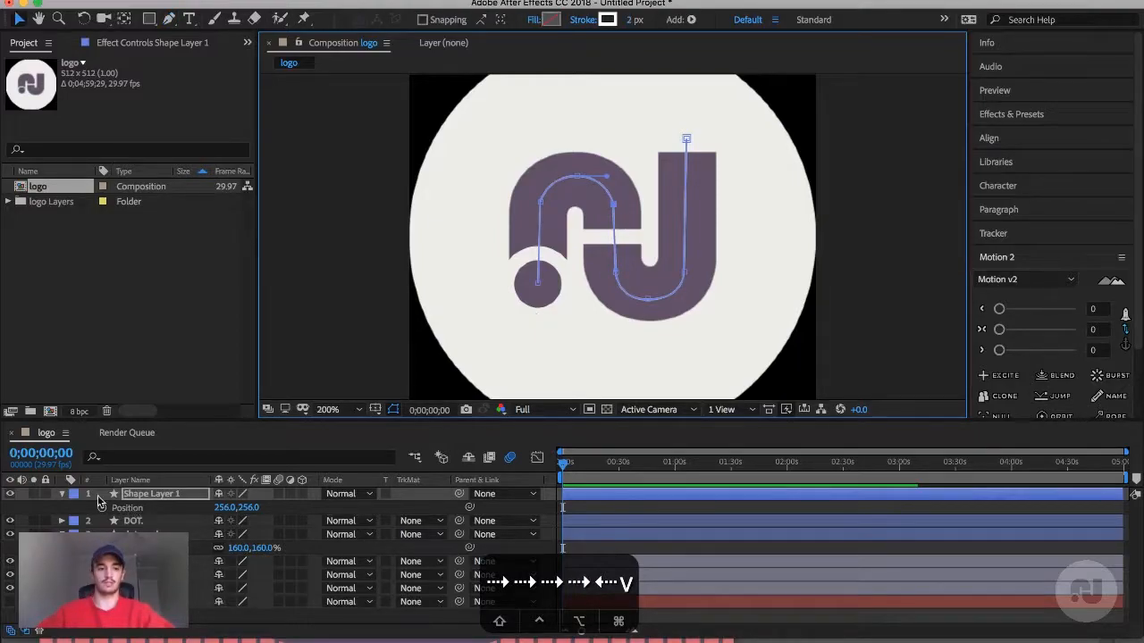
- Reveal the Path property of Shape 1 in Shape Layer 1 and copy it
click(61, 494)
click(62, 494)
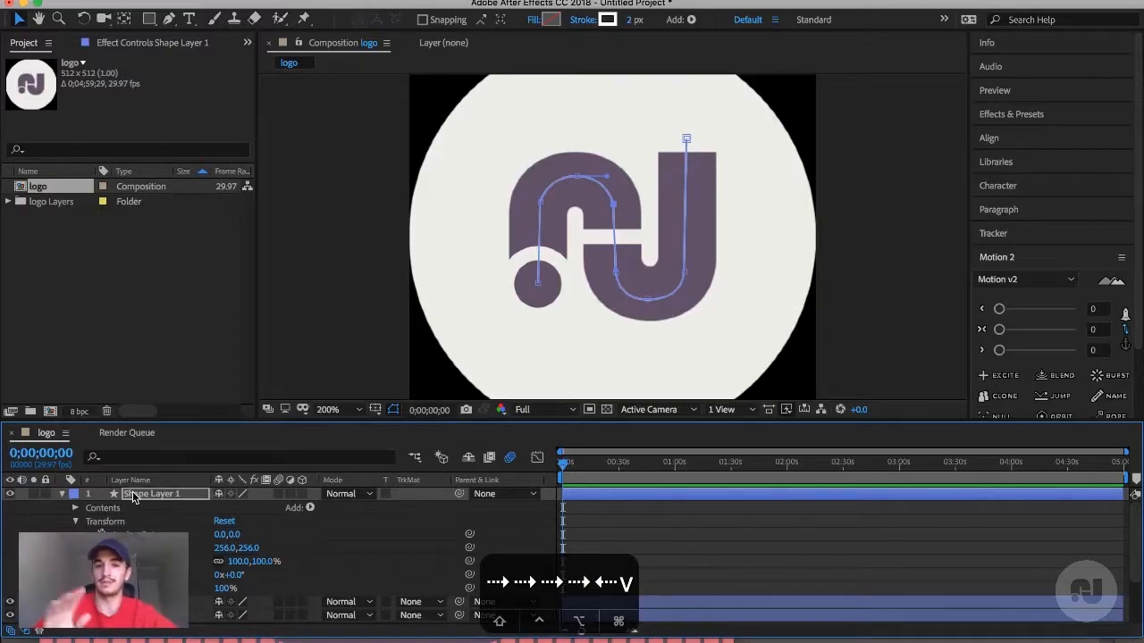
click(148, 602)
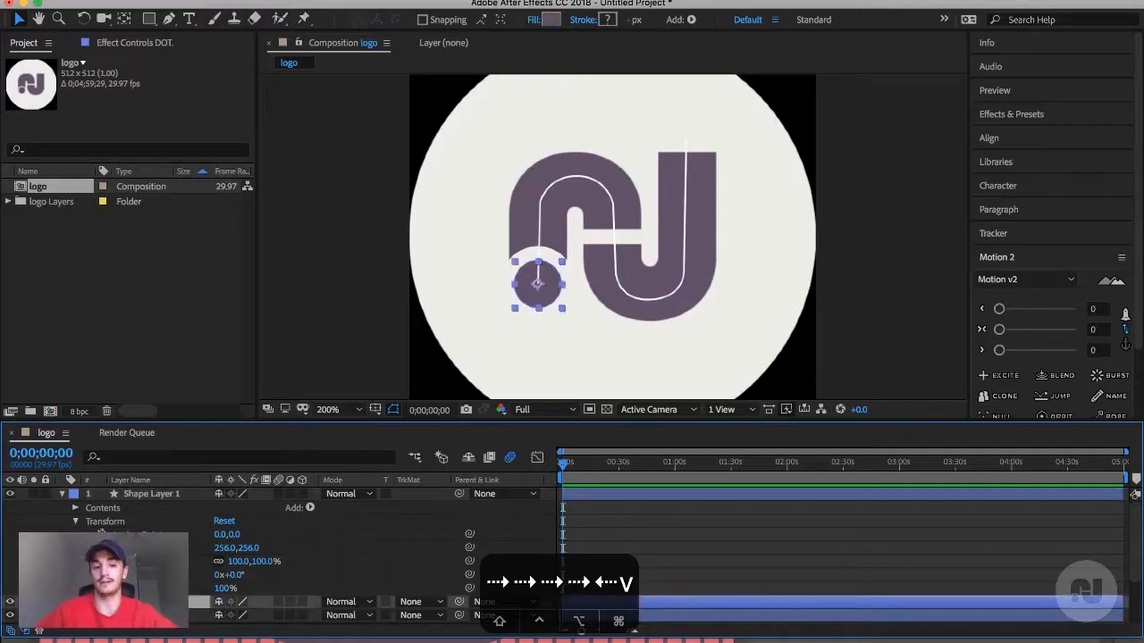
click(144, 492)
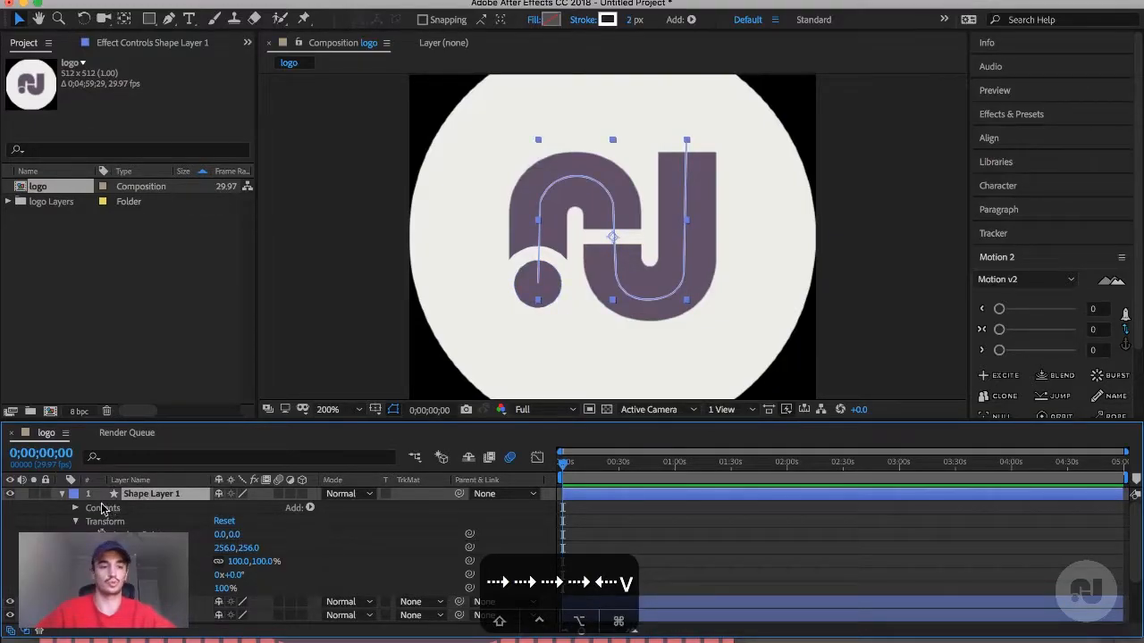
click(75, 523)
click(66, 496)
click(63, 497)
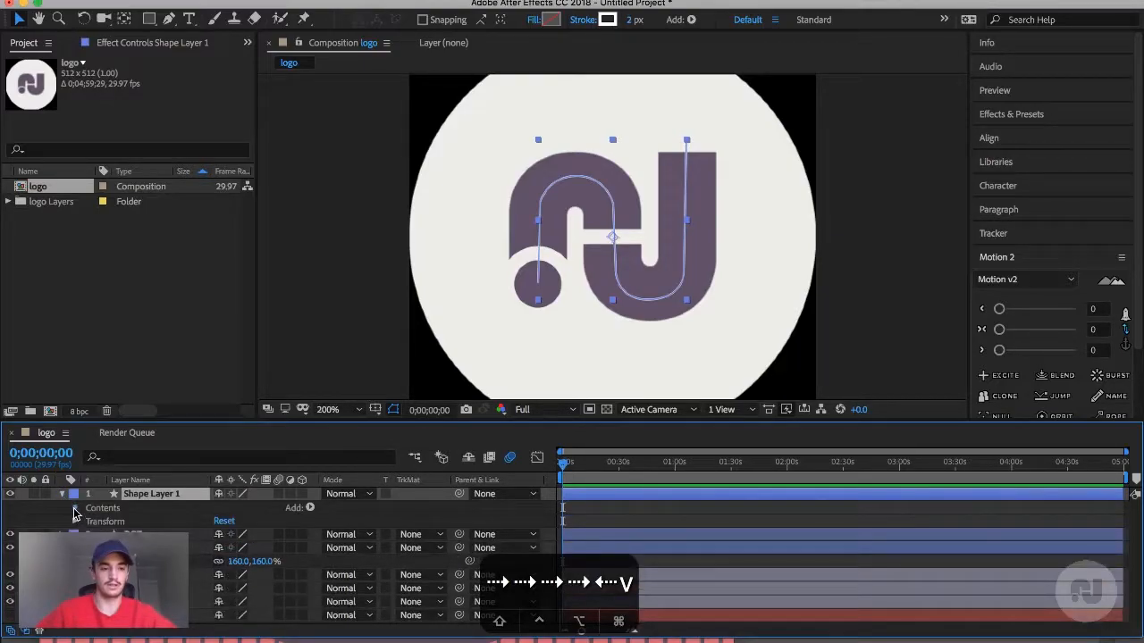
click(75, 508)
click(88, 523)
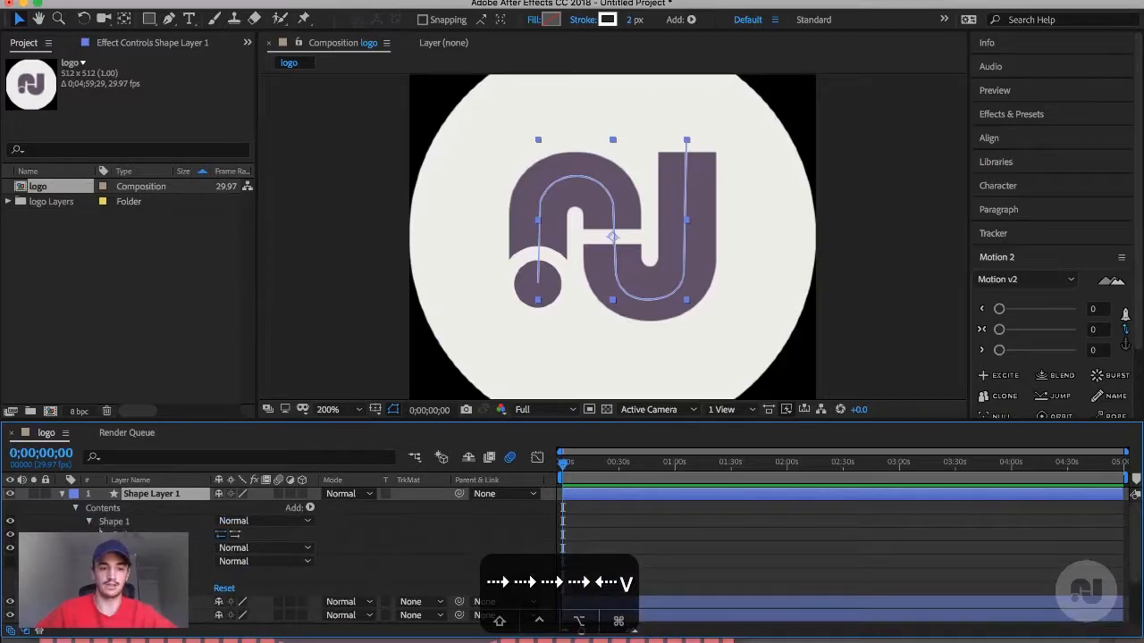
click(101, 534)
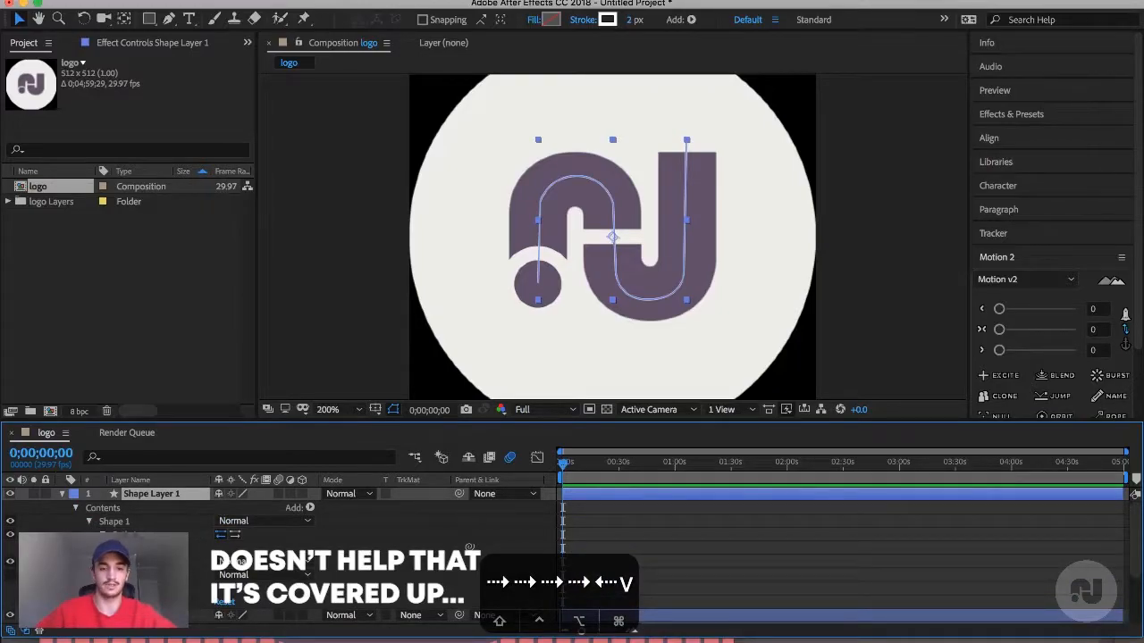
right_click(159, 547)
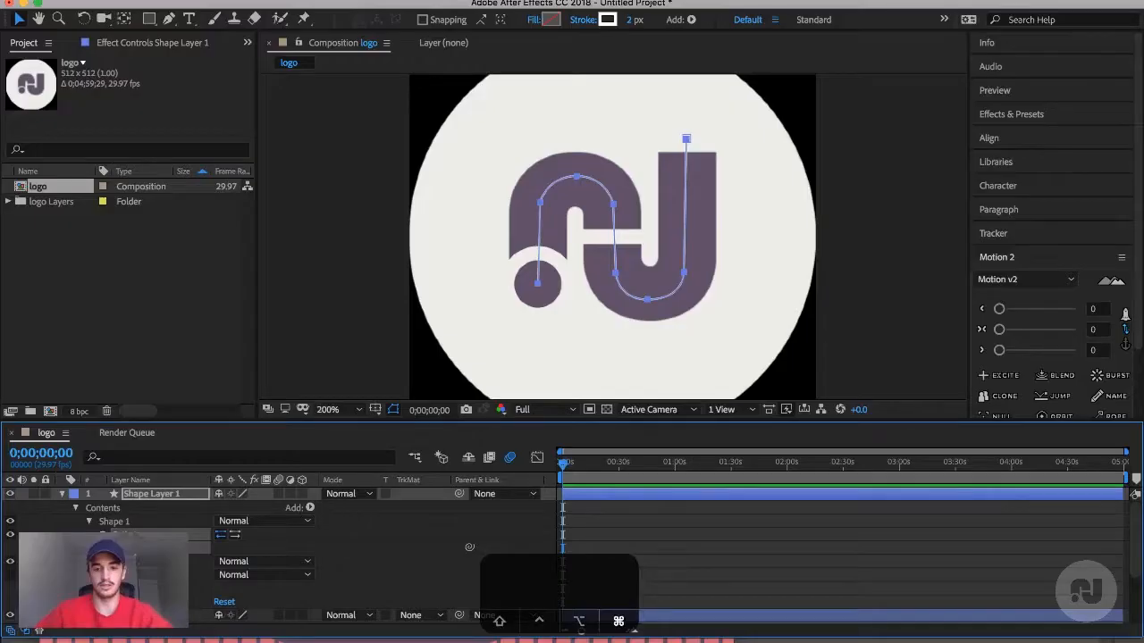
key(super+c)
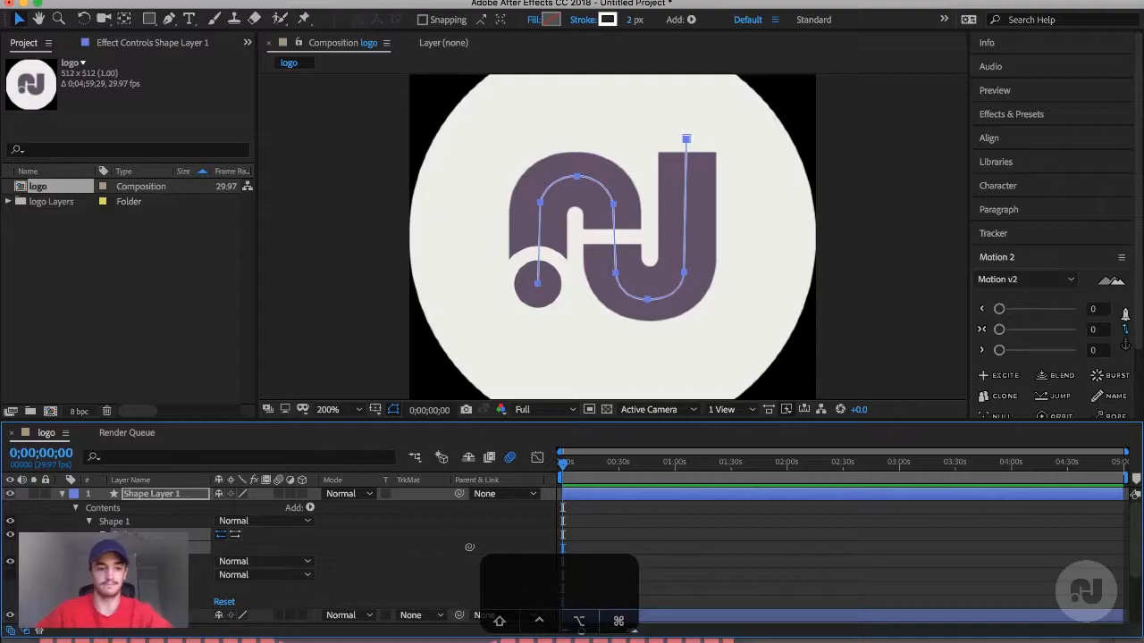
- Reveal the DOT. layer's Position property and paste the copied path into it as motion keyframes starting at 0;00;00;00
click(62, 494)
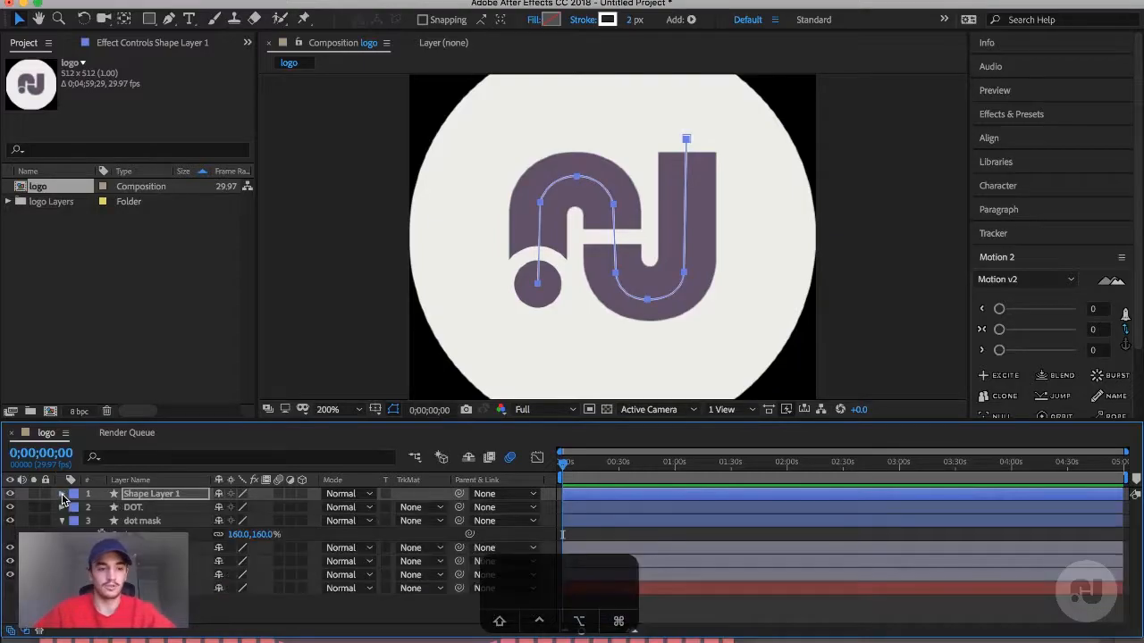
click(134, 508)
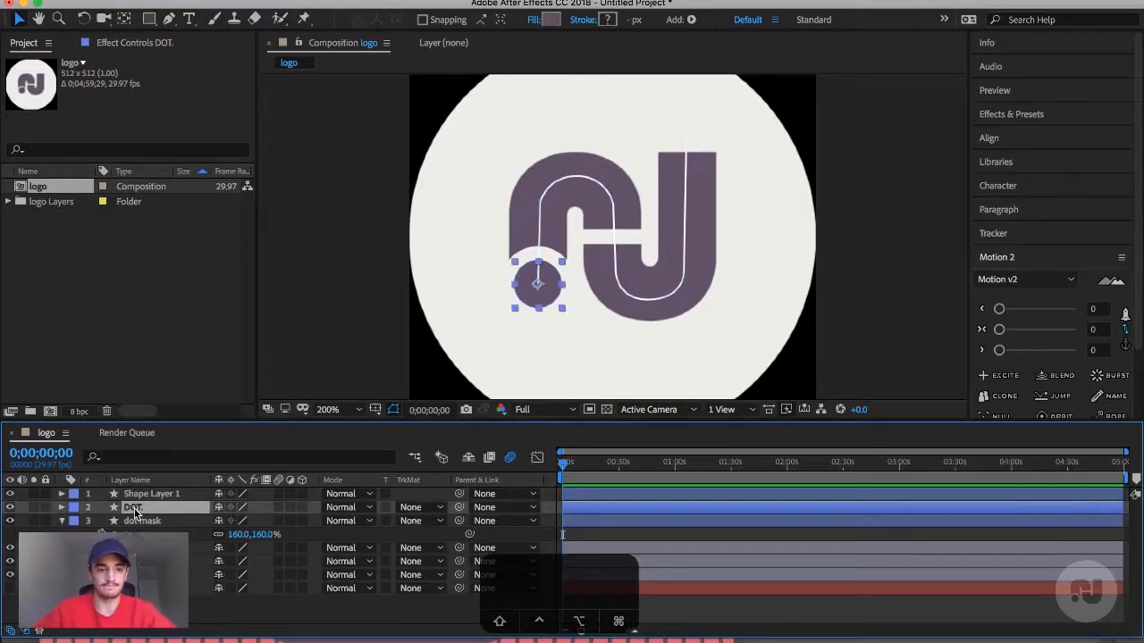
click(62, 507)
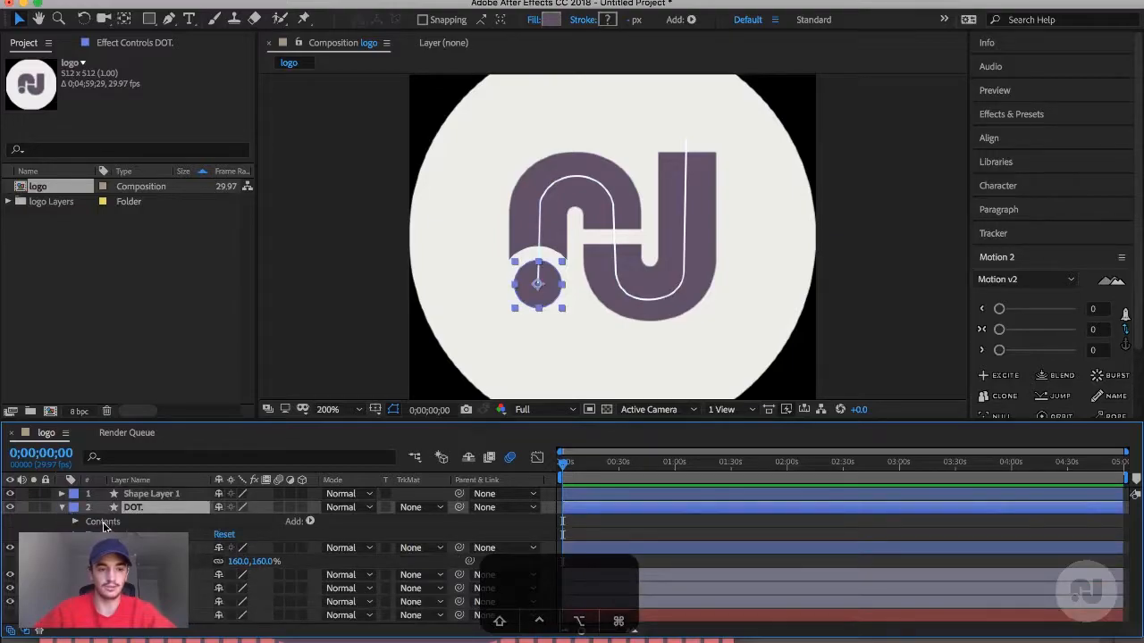
click(75, 522)
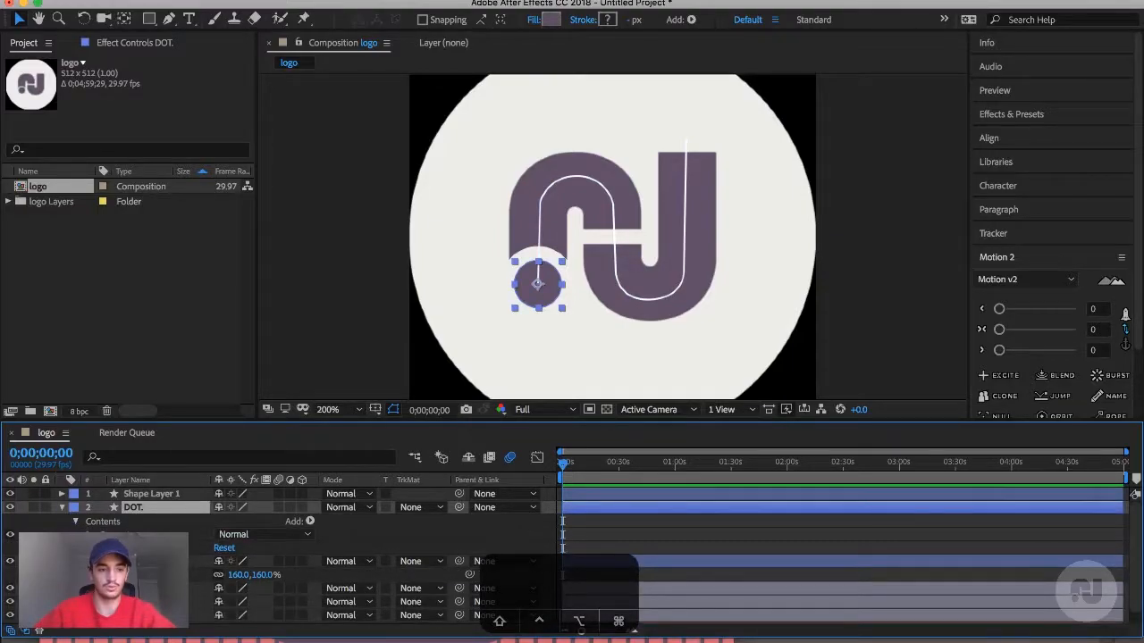
click(90, 535)
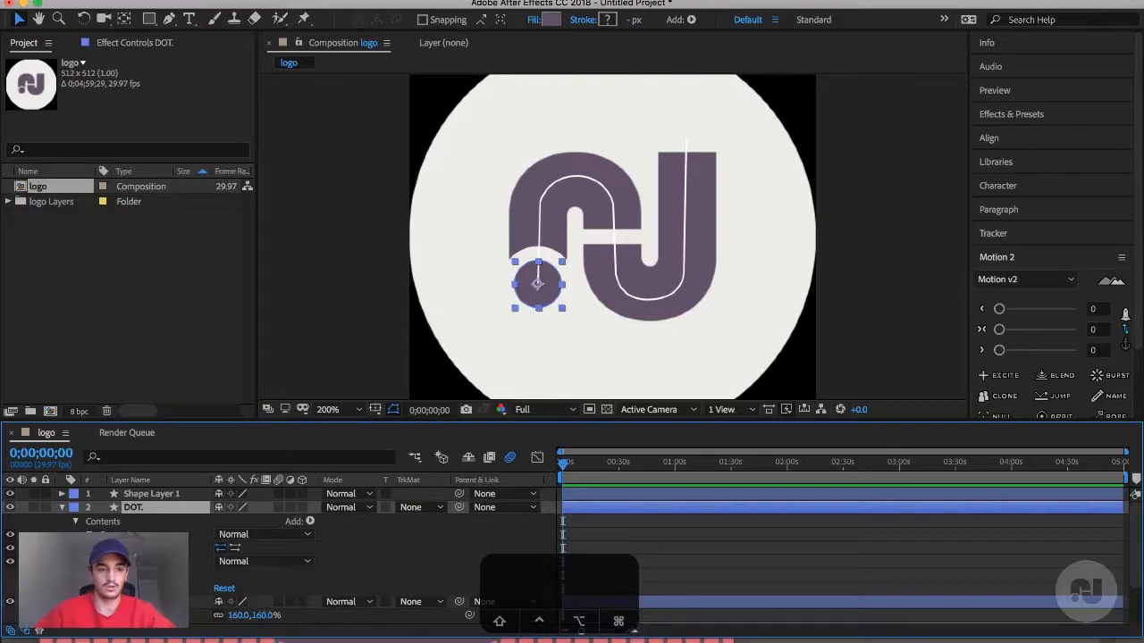
click(103, 549)
click(132, 561)
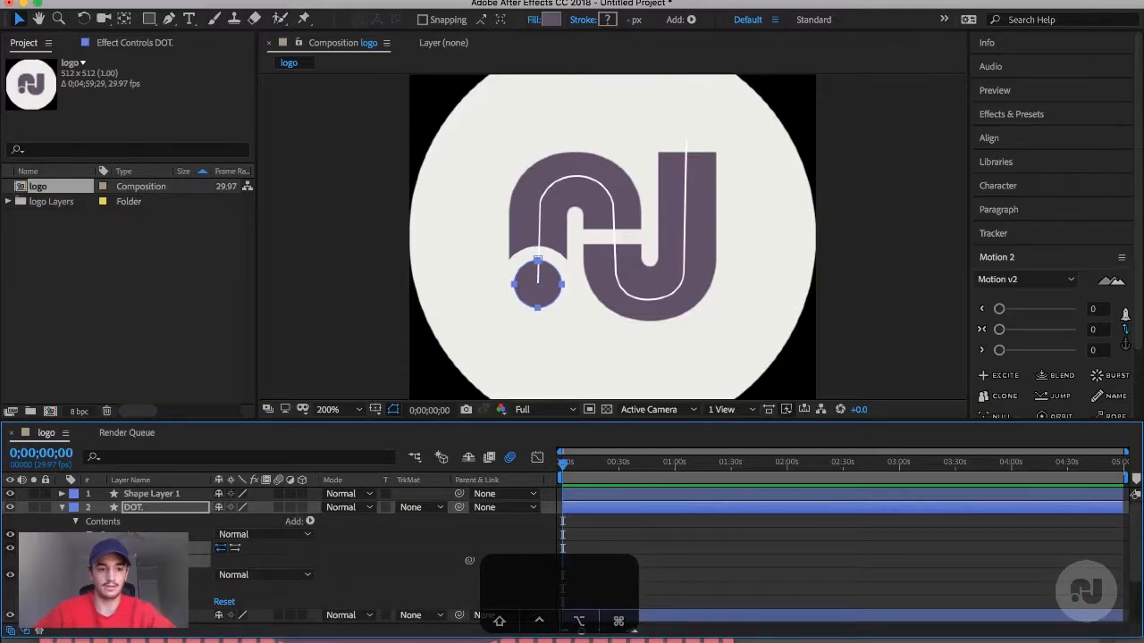
key(p)
click(127, 522)
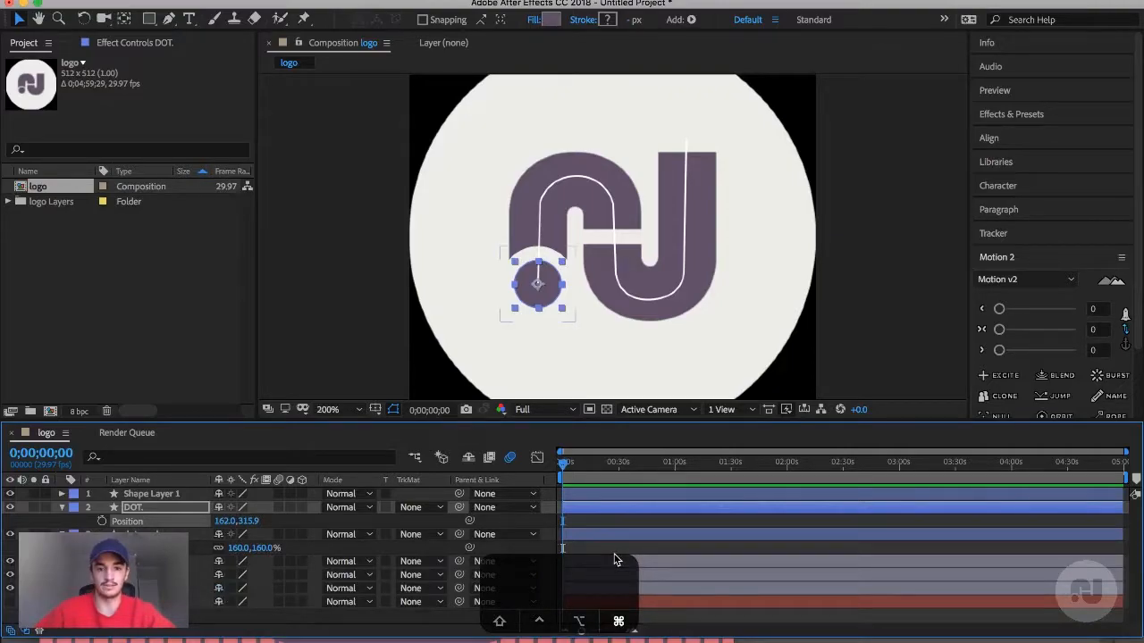
key(super+v)
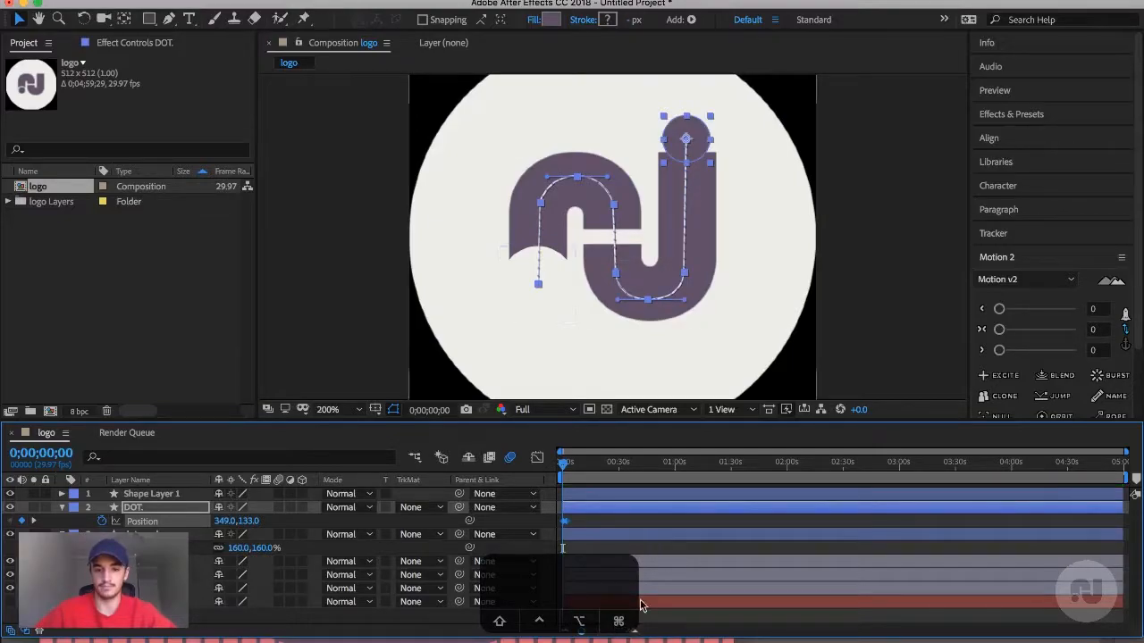
drag(626, 597, 577, 600)
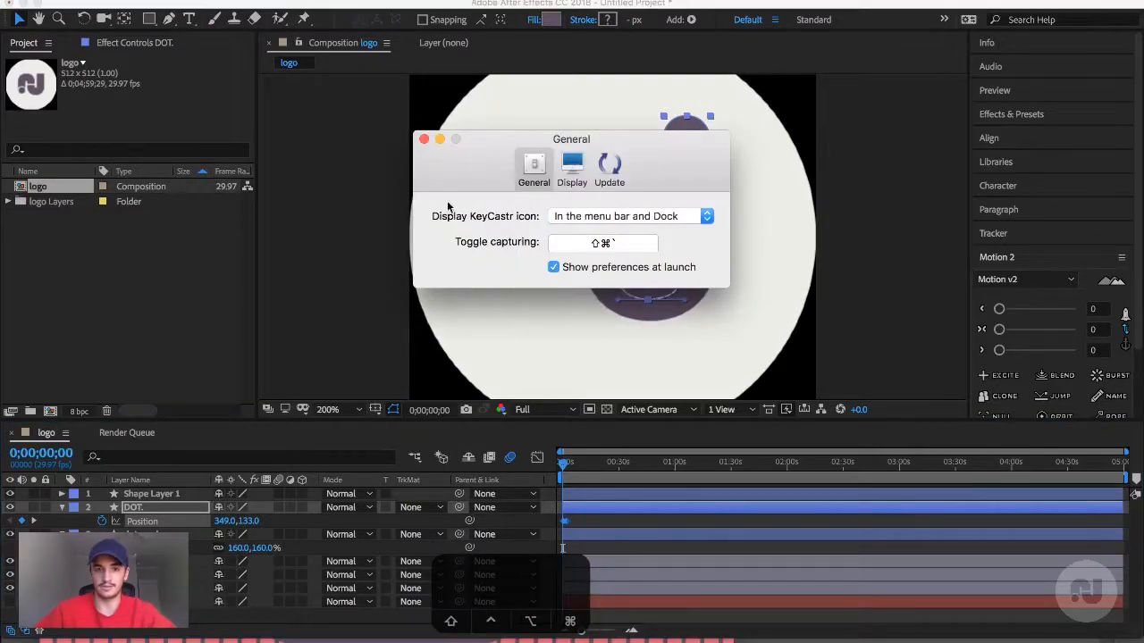
click(440, 140)
drag(554, 585, 1004, 578)
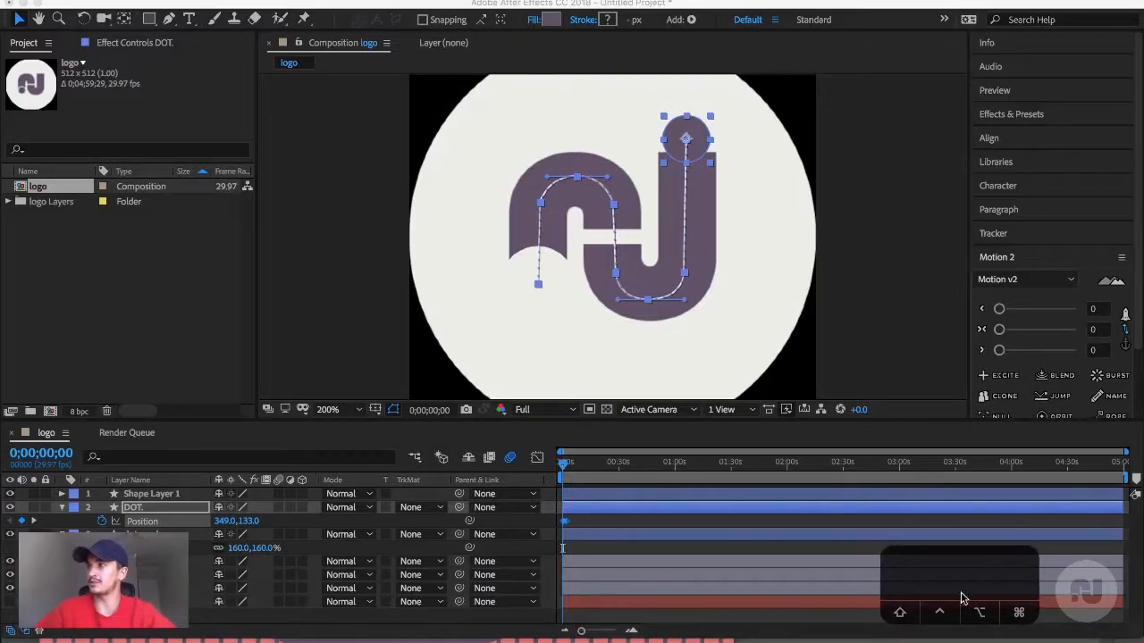
- Examine the DOT. layer's Position keyframes in the timeline and scrub between the first and last ones to check the motion
drag(581, 634, 611, 633)
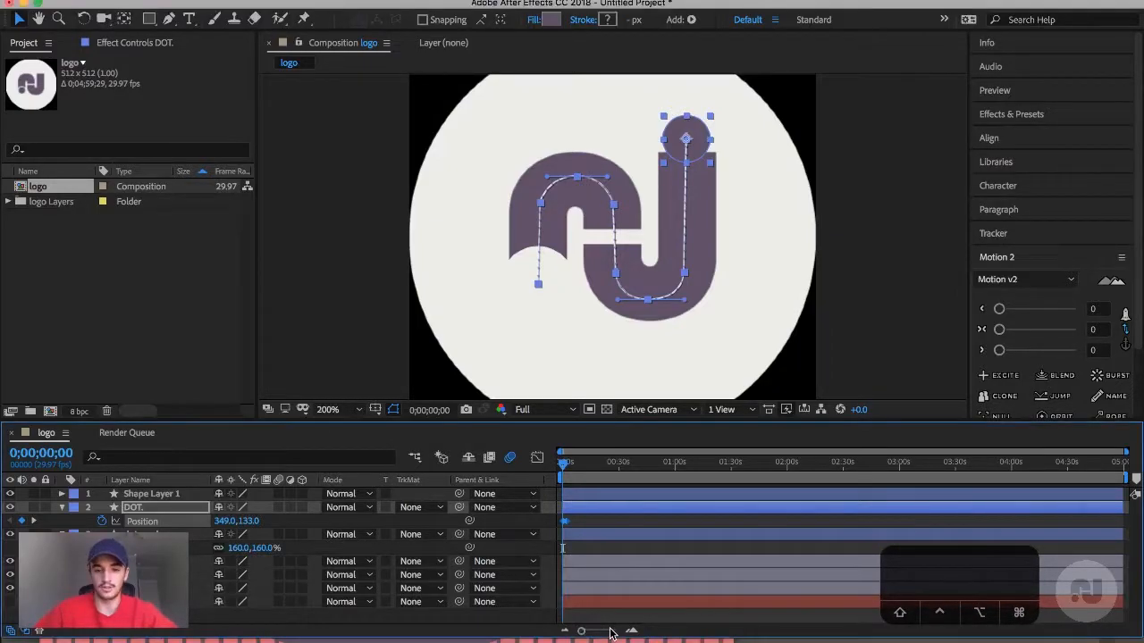
click(630, 630)
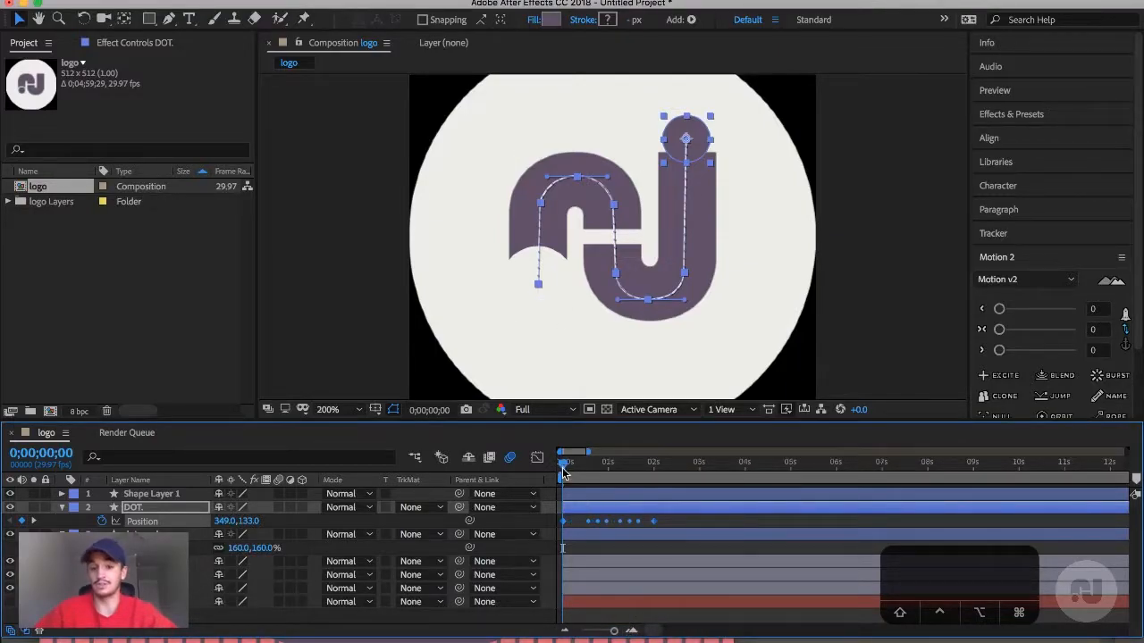
mouse_move(563, 471)
mouse_down()
mouse_move(660, 476)
mouse_move(559, 490)
mouse_up()
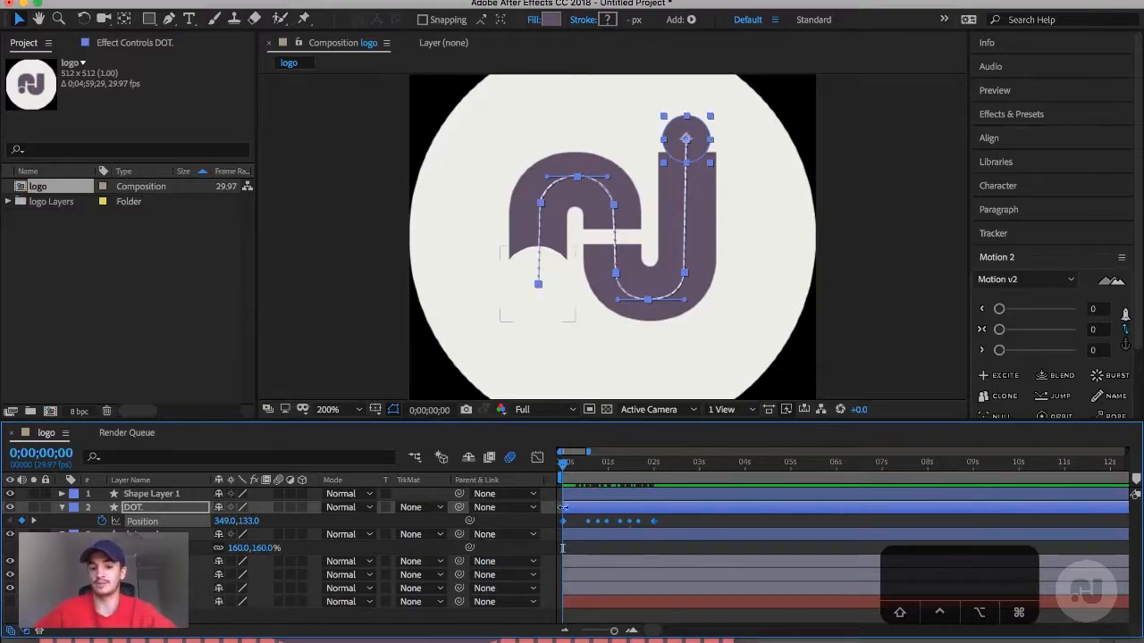
click(576, 534)
click(574, 523)
click(564, 522)
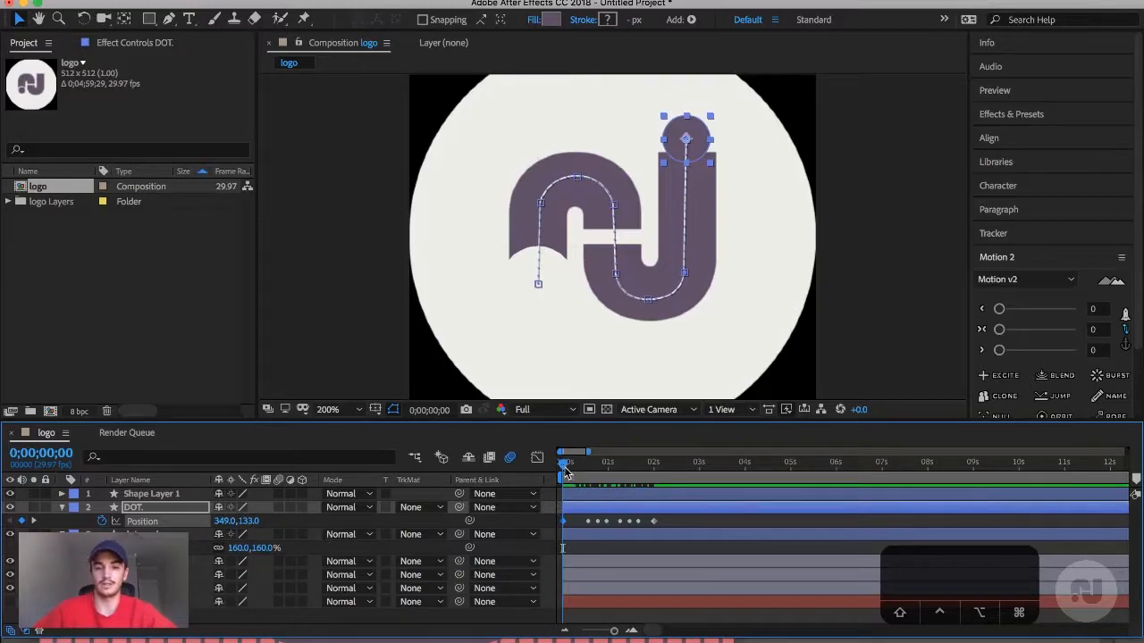
drag(565, 472, 656, 471)
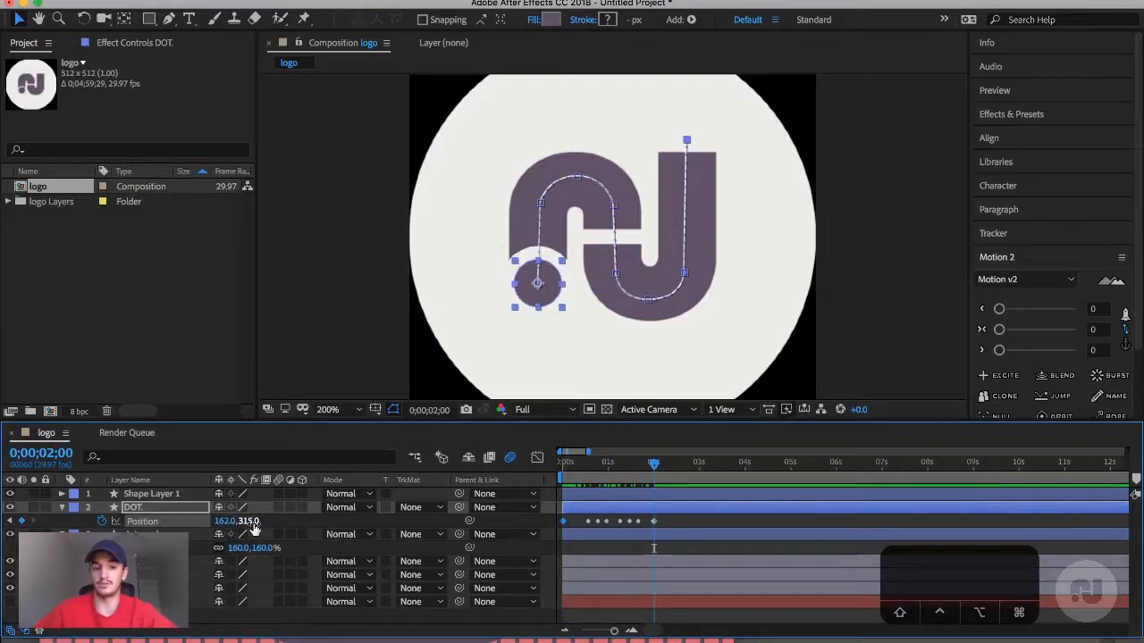
mouse_move(657, 463)
mouse_down()
mouse_move(563, 487)
mouse_move(635, 485)
mouse_move(650, 497)
mouse_move(557, 490)
mouse_move(650, 462)
mouse_move(760, 474)
mouse_move(536, 467)
mouse_move(523, 481)
mouse_up()
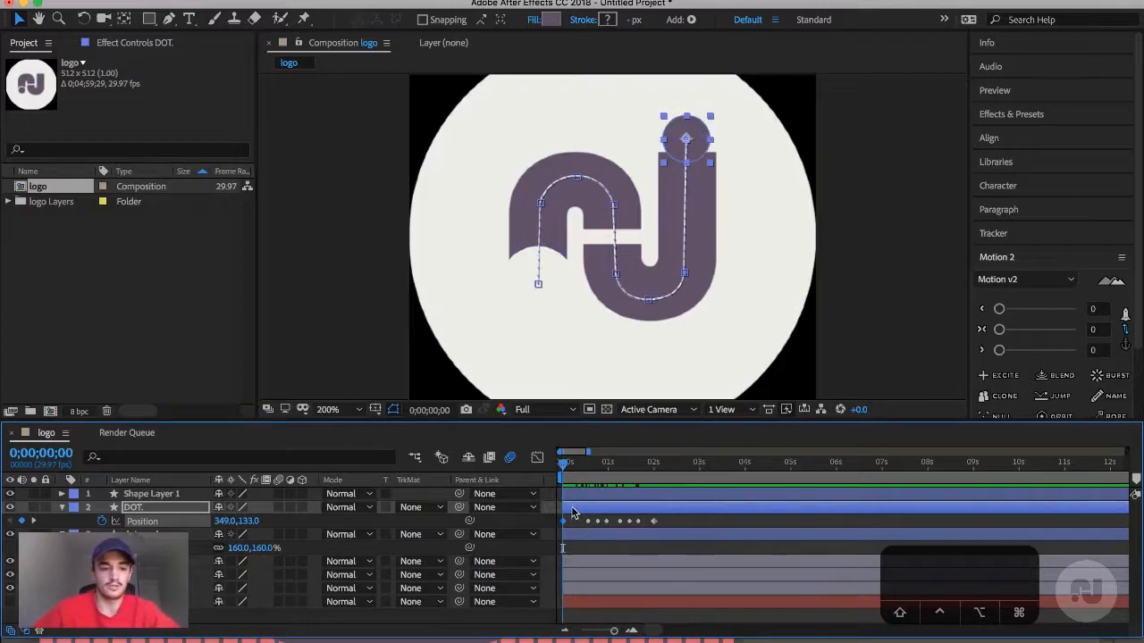
- Move Shape Layer 1 to the bottom of the layer stack and hide it, giving it a Red label
click(61, 506)
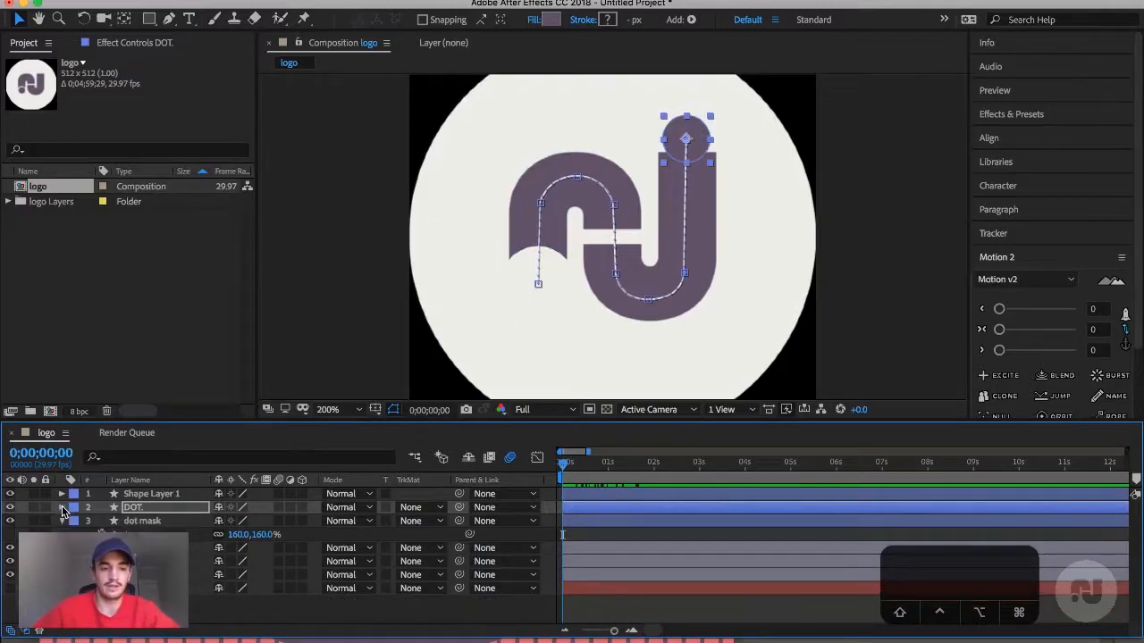
click(134, 496)
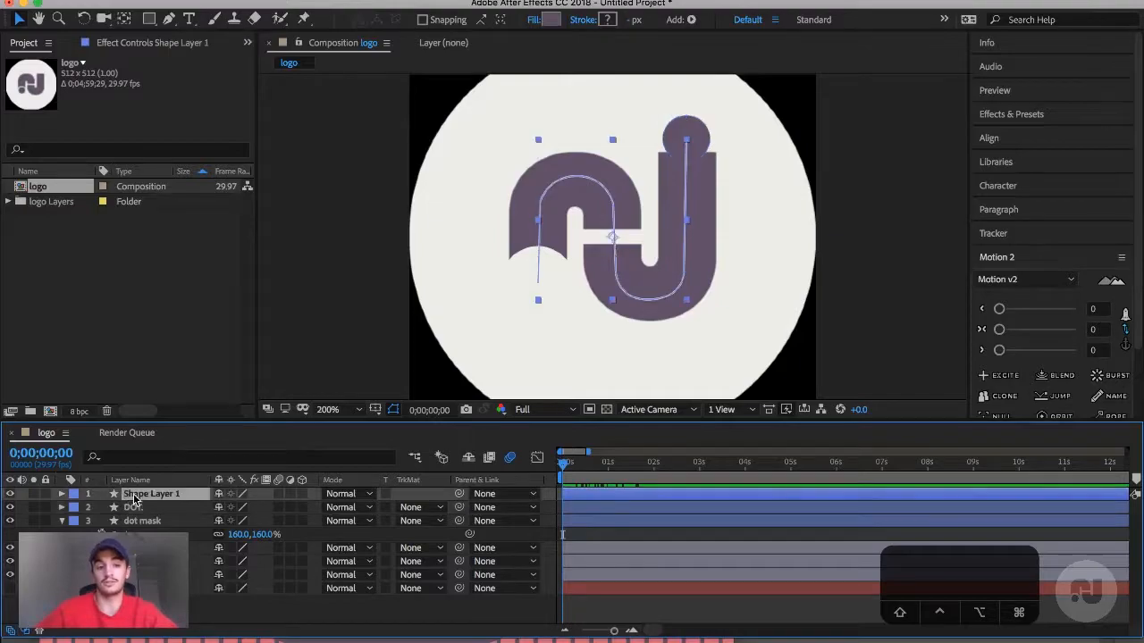
click(132, 506)
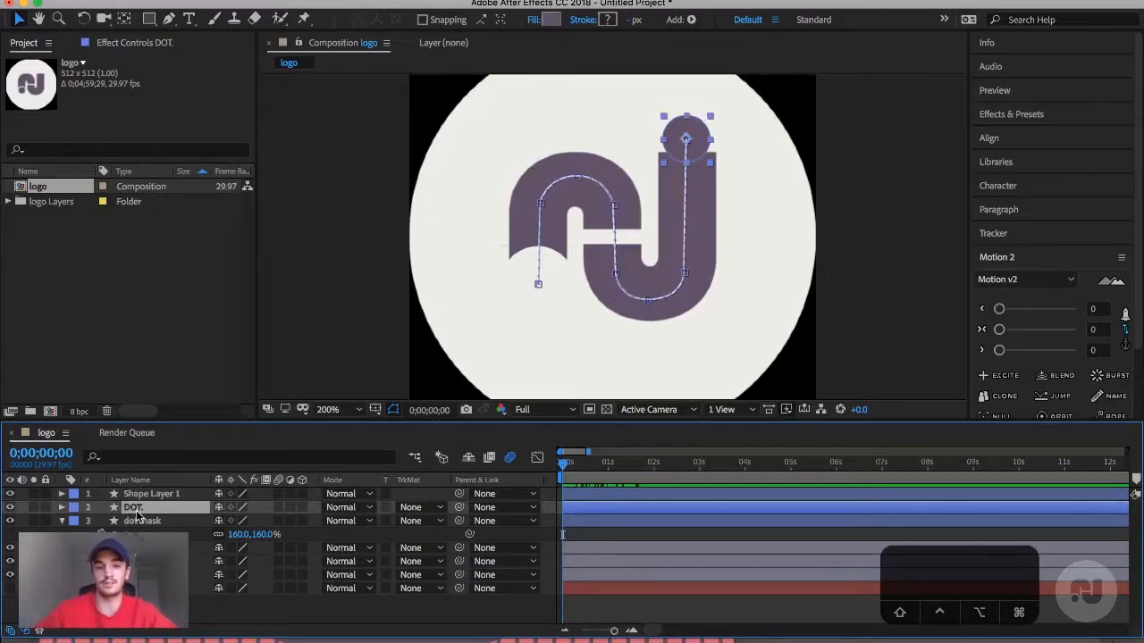
click(532, 287)
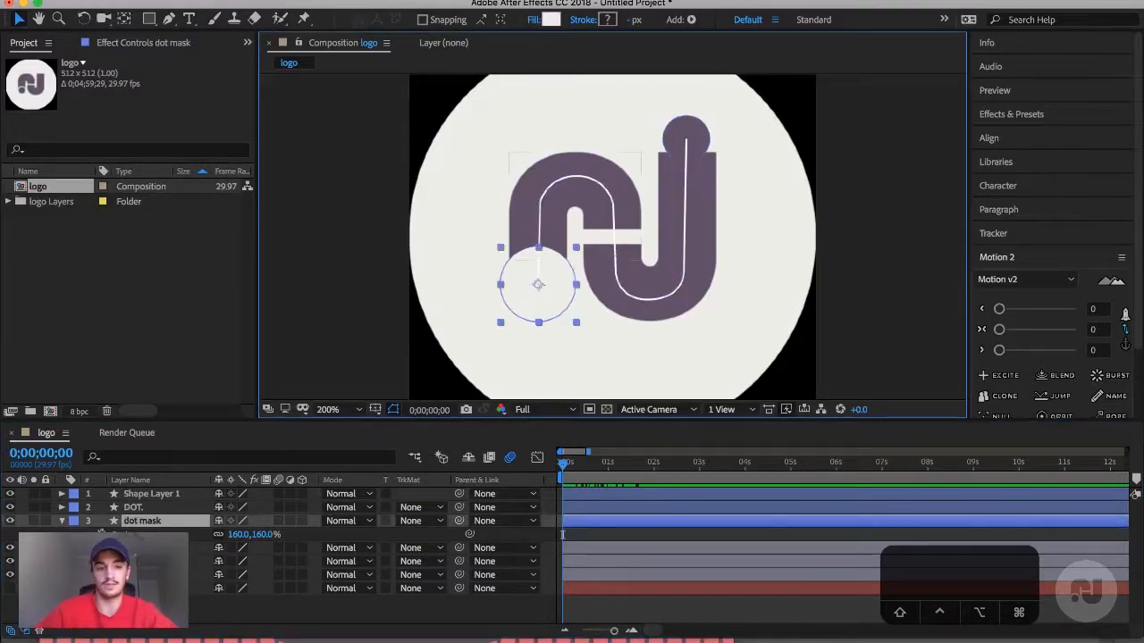
click(143, 496)
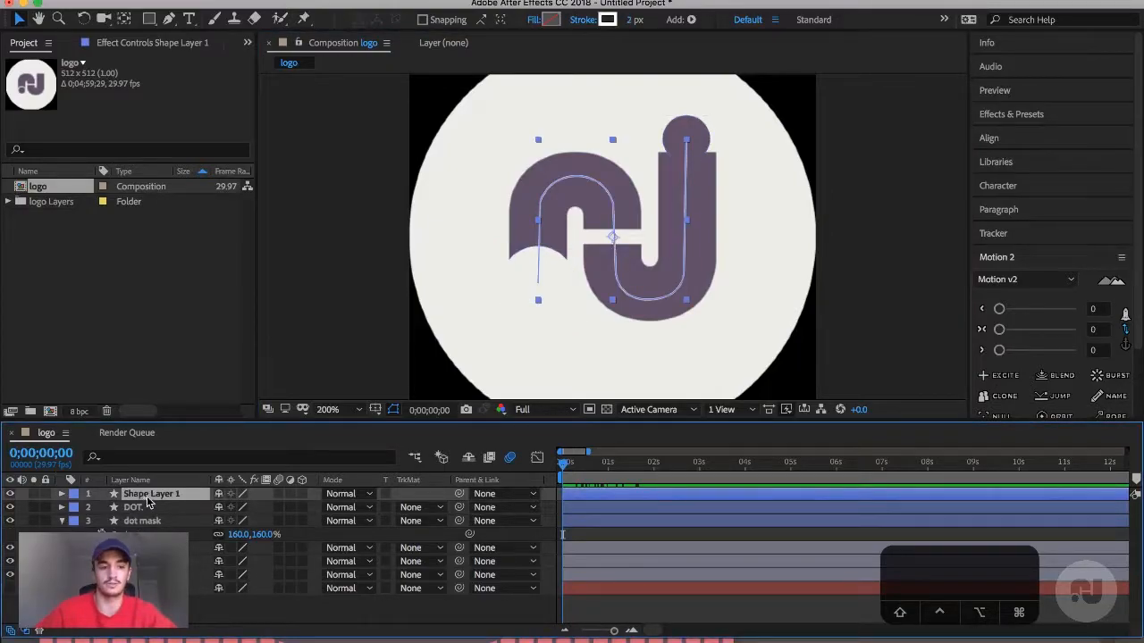
drag(138, 498, 124, 597)
click(73, 588)
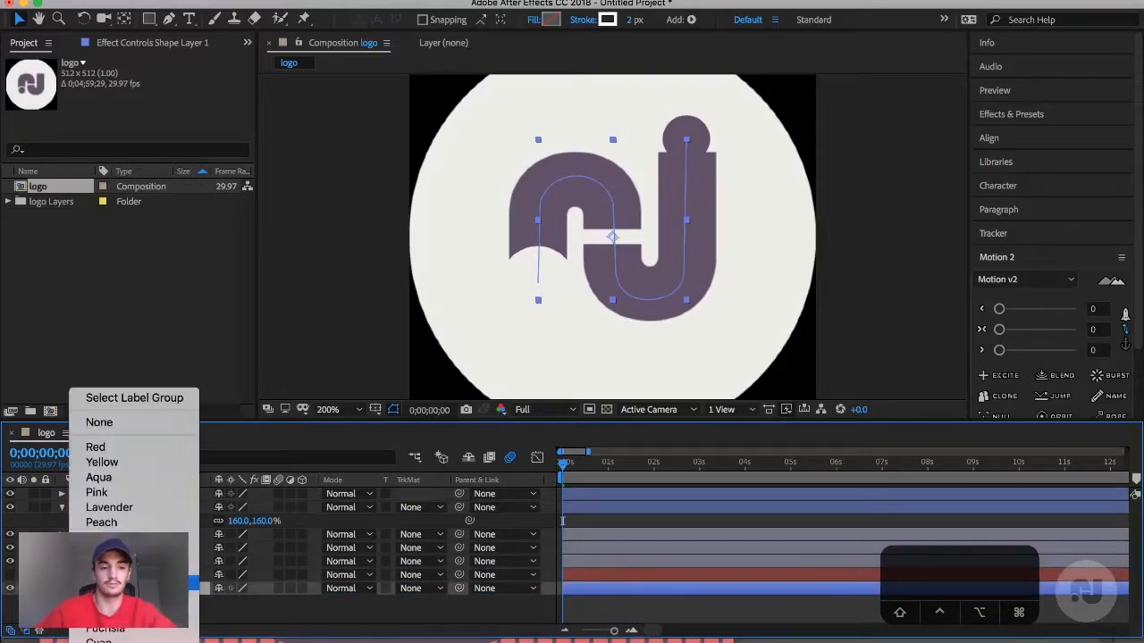
click(99, 447)
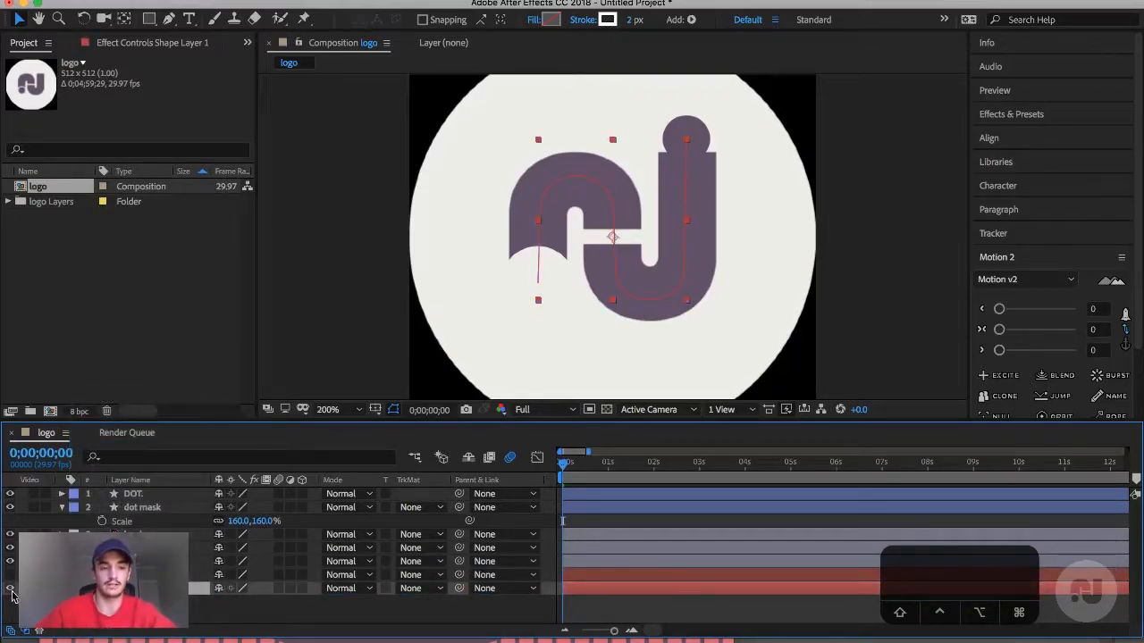
- Parent the dot mask layer to the DOT. layer at the end of the dot's motion, and scrub back to the start to check it
click(143, 507)
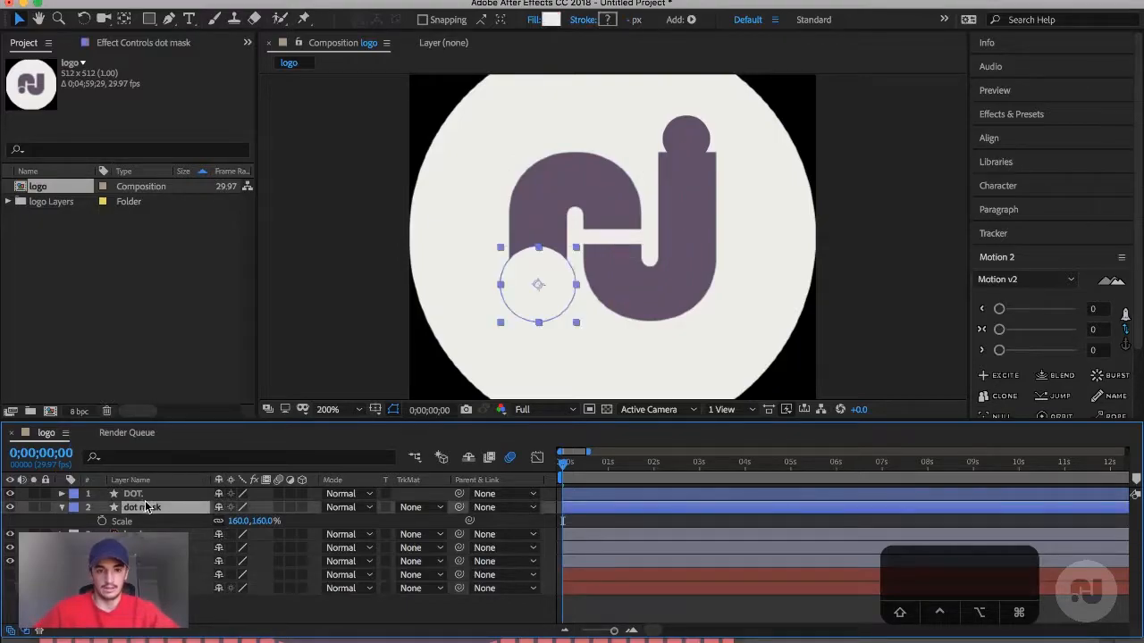
click(134, 494)
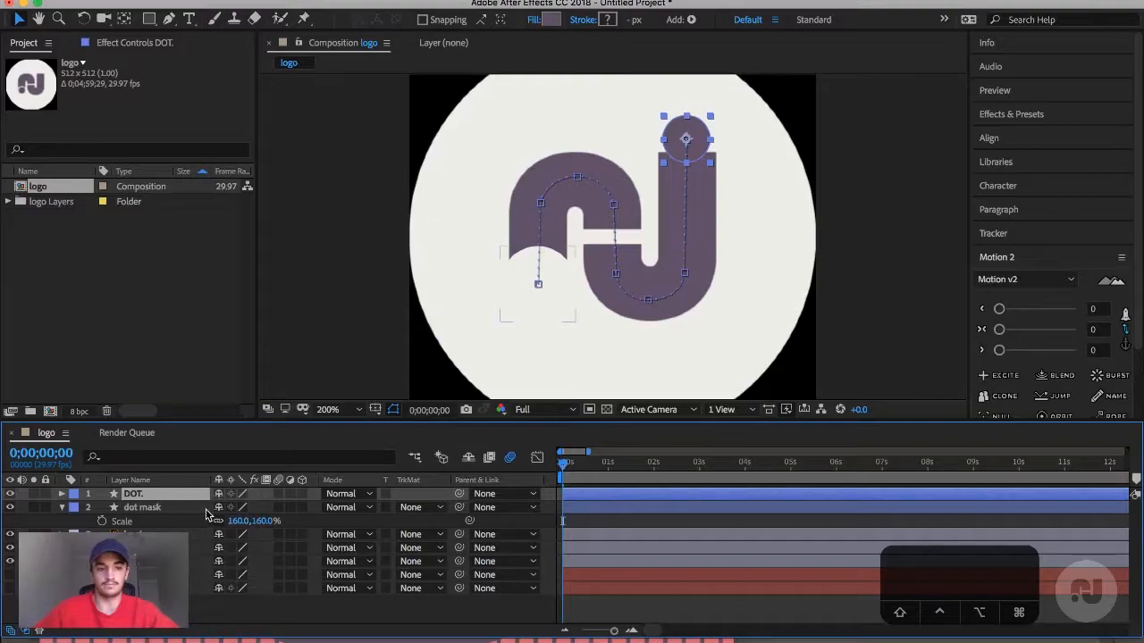
drag(613, 473, 714, 466)
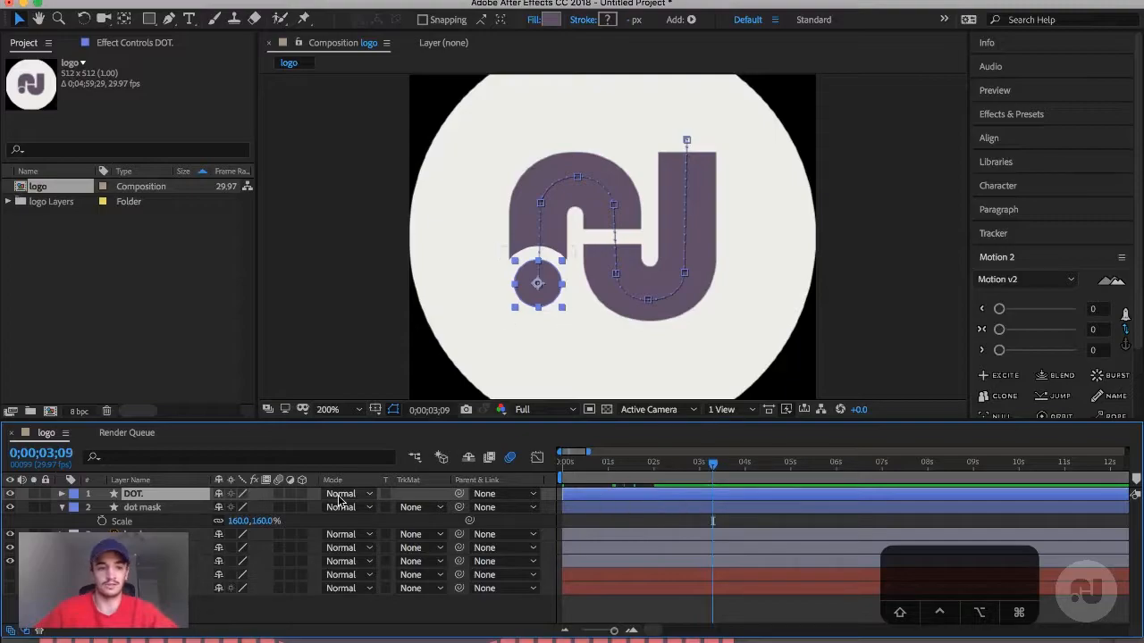
click(152, 510)
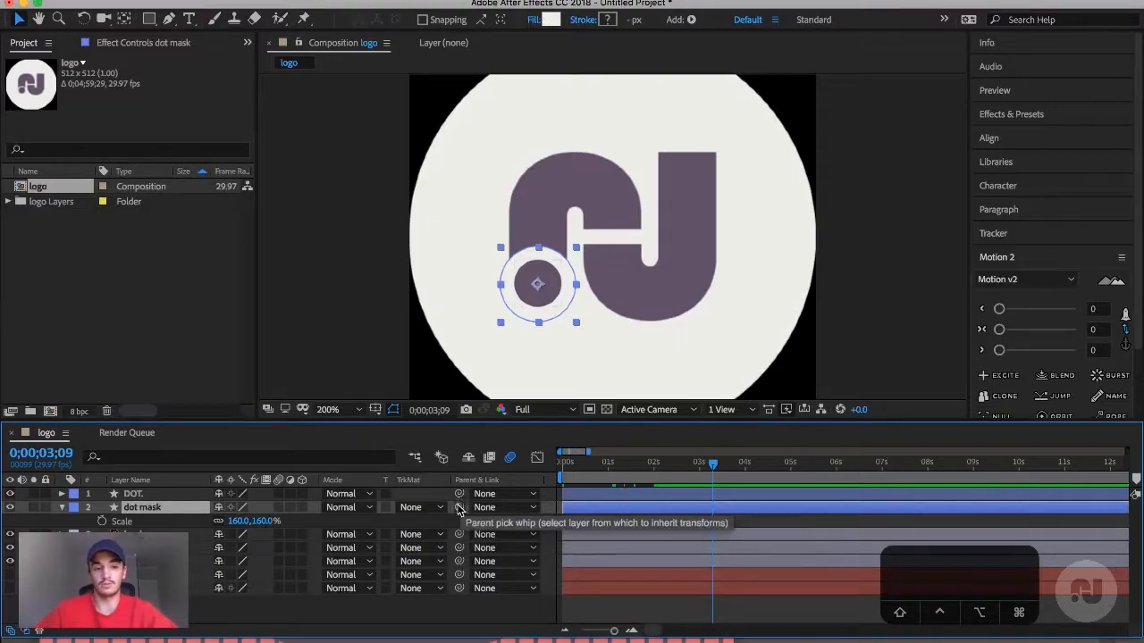
drag(459, 510, 144, 496)
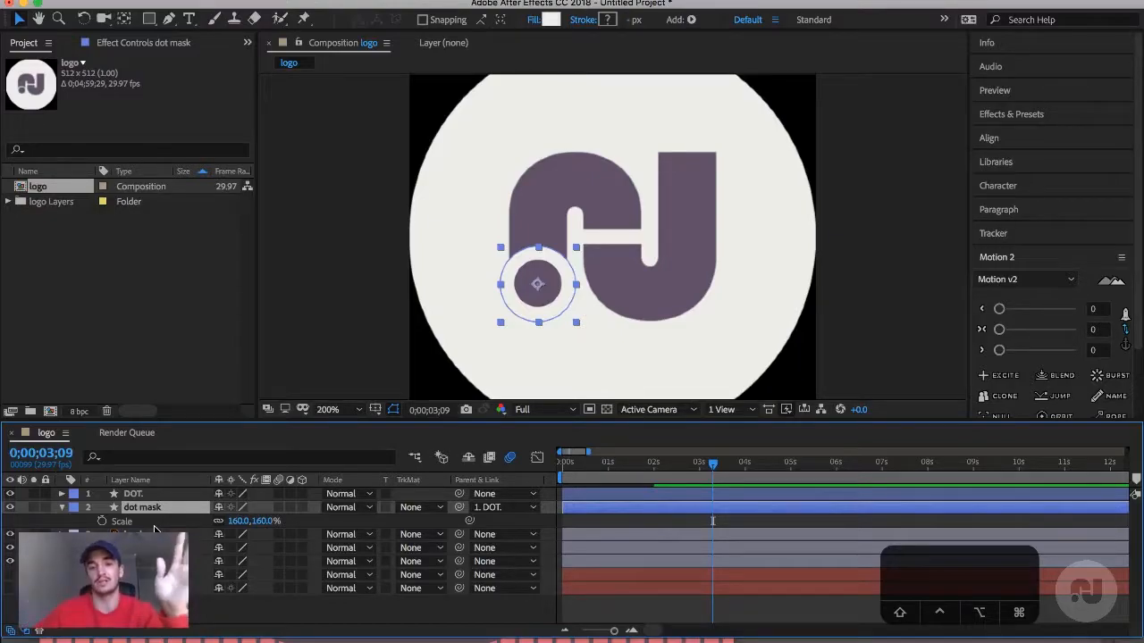
click(706, 466)
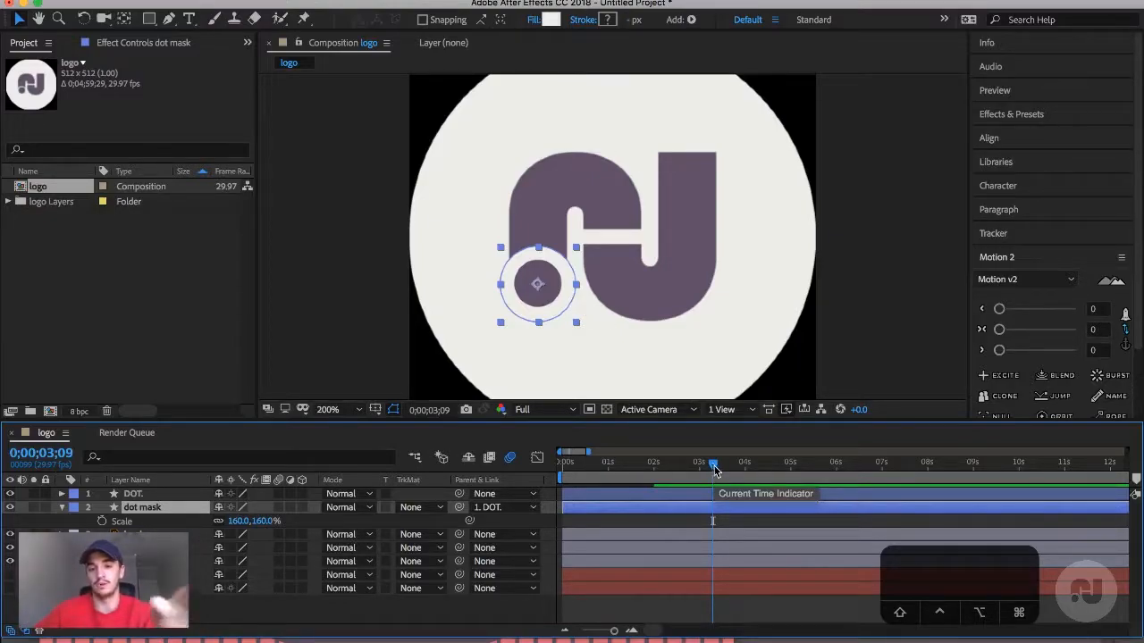
drag(706, 465, 554, 476)
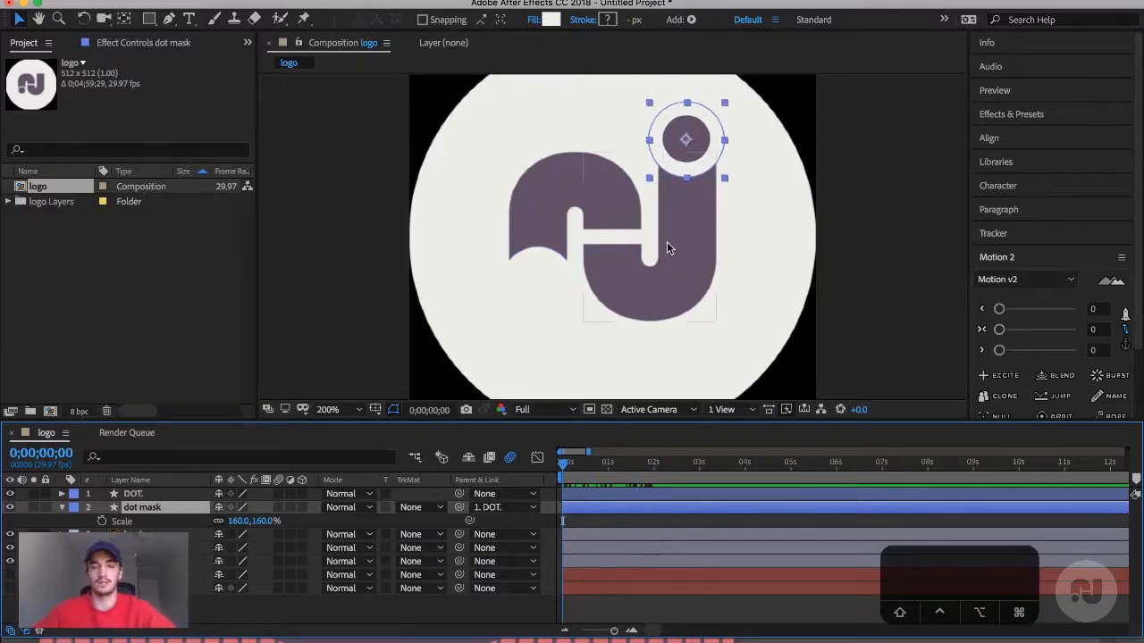
- Enlarge the logo composition to 1000 × 1000 px in its composition settings
key(comma)
click(240, 1)
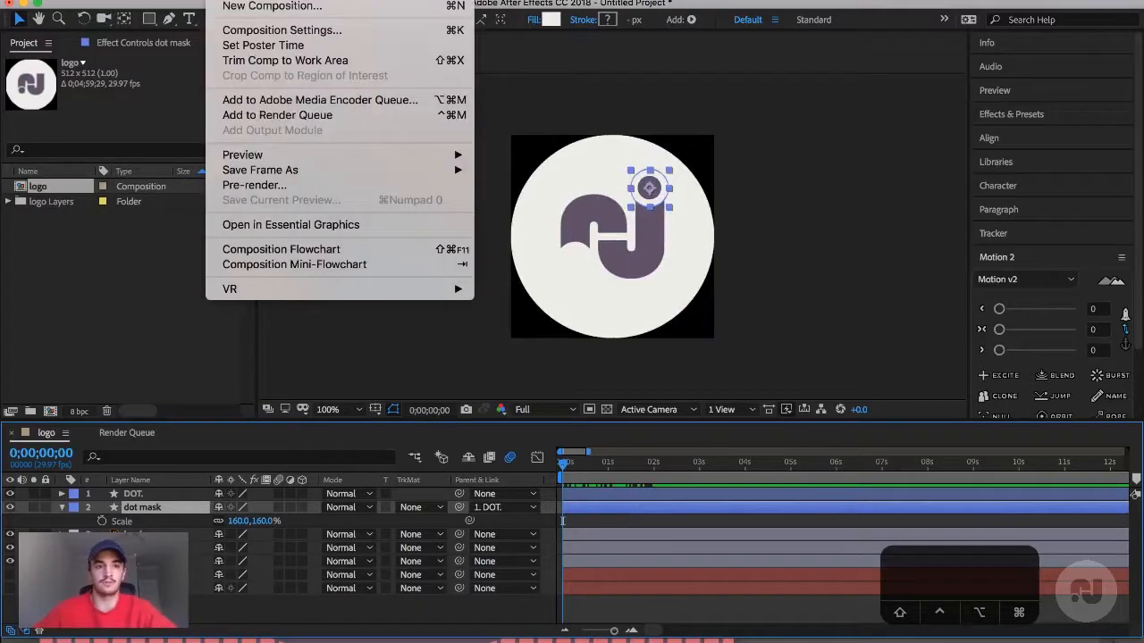
click(257, 34)
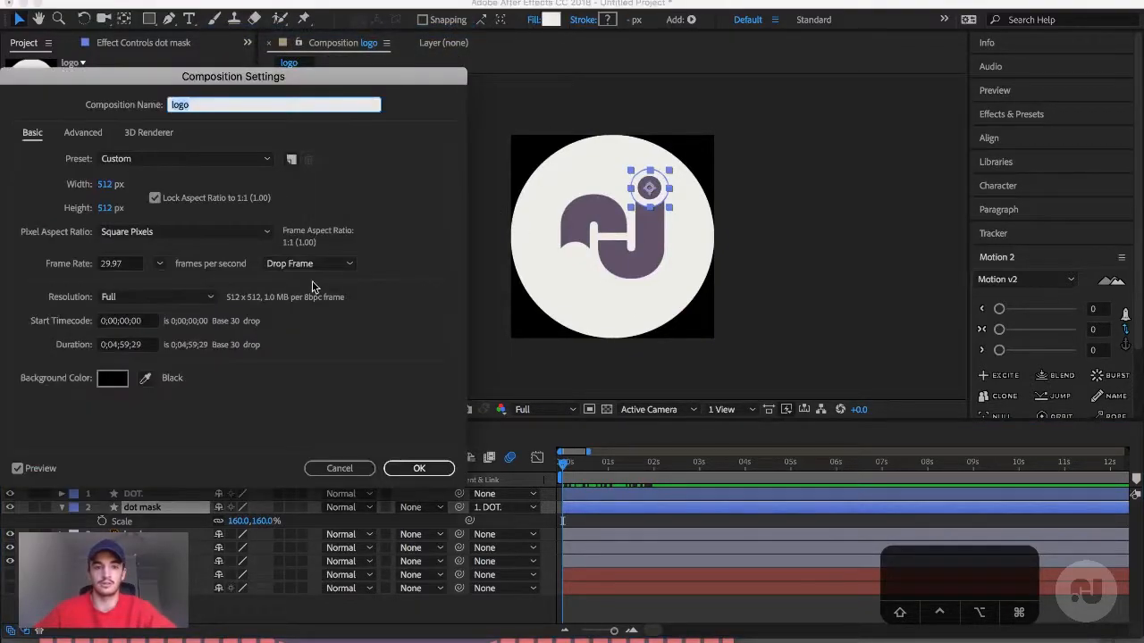
click(103, 183)
text(1000)
key(Tab)
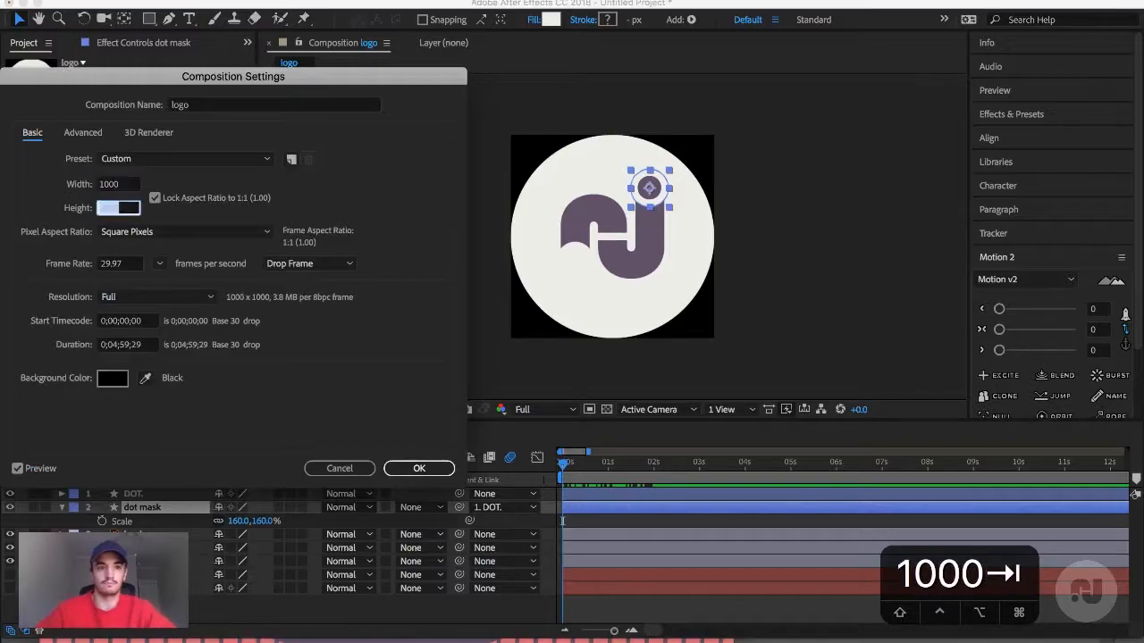
key(Return)
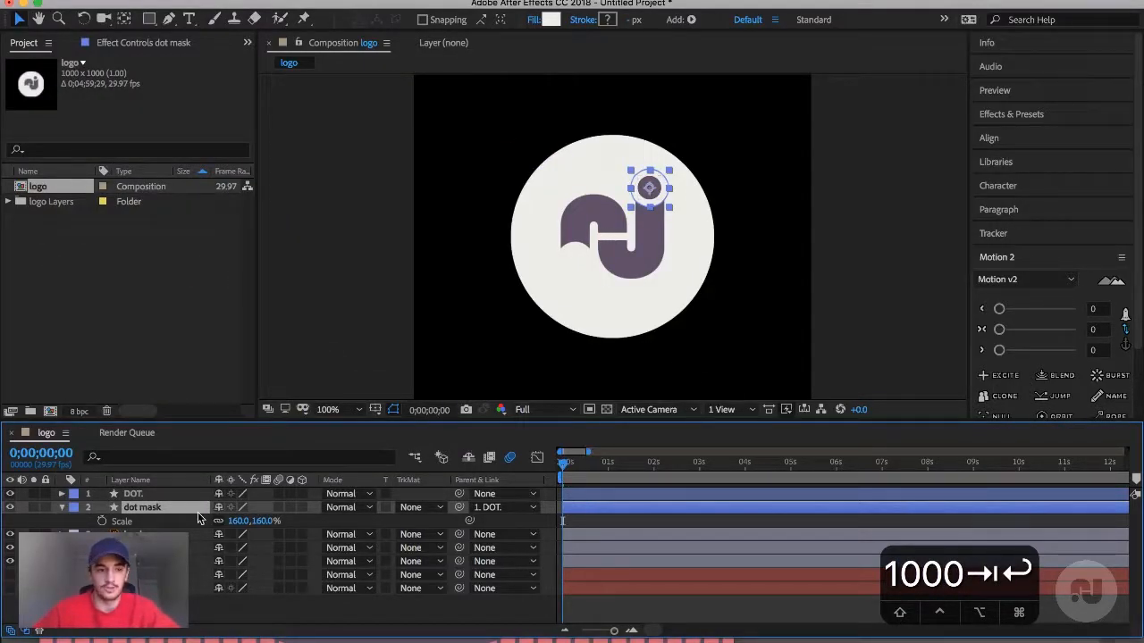
- Review the hook and J movement in the logo.mp4 reference video by scrubbing through the moment the dot travels through the letters
key(super+Down)
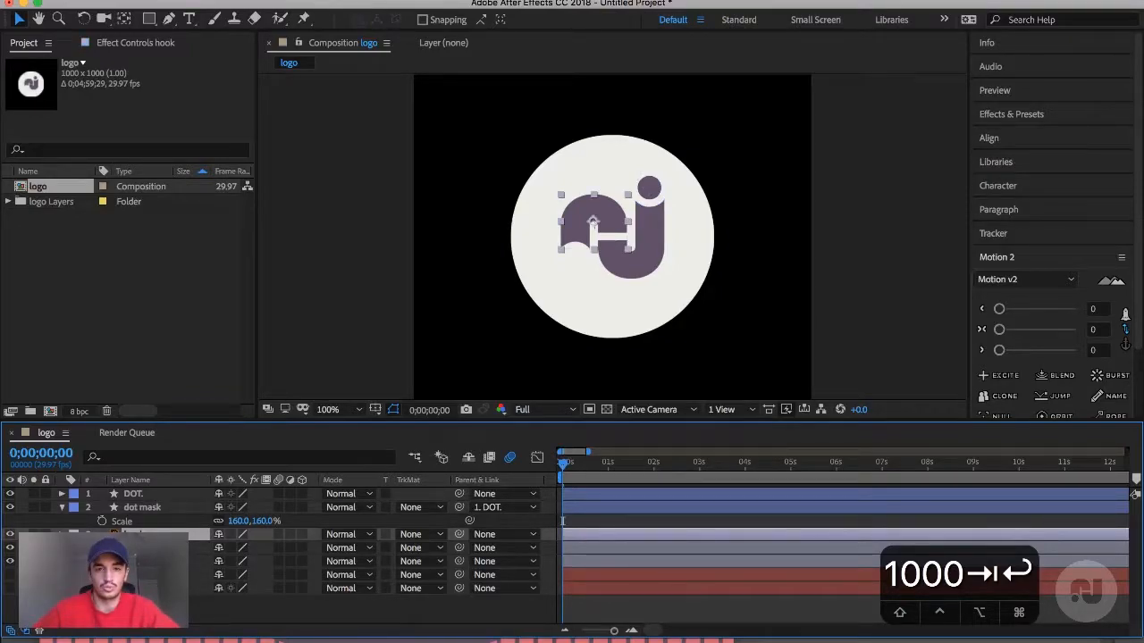
key(super+Down)
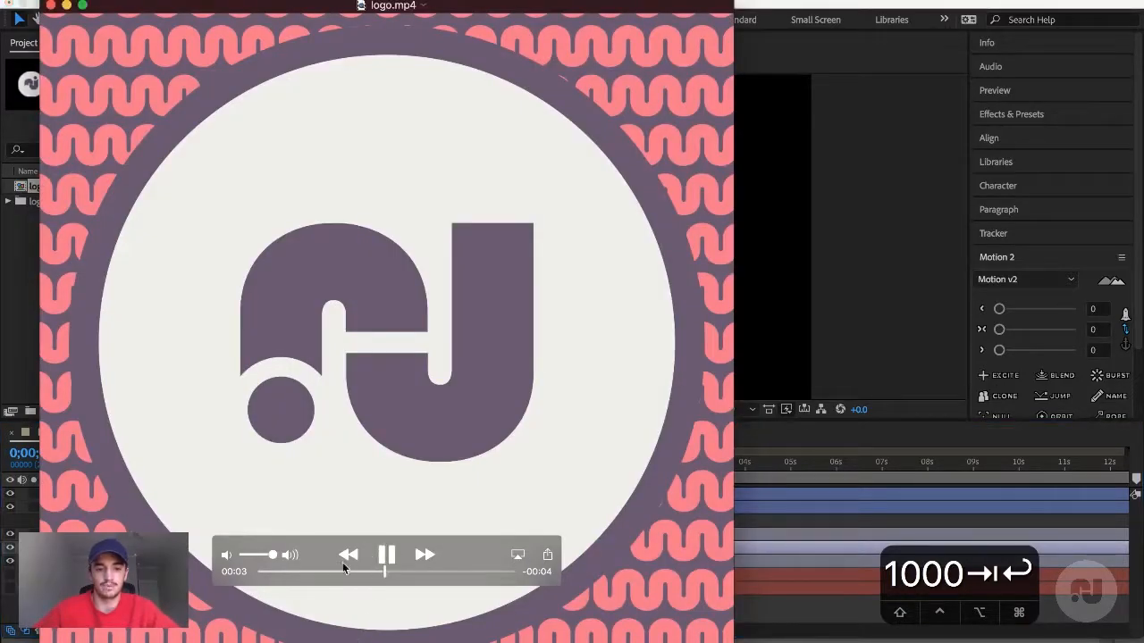
drag(342, 569, 319, 577)
drag(341, 577, 353, 576)
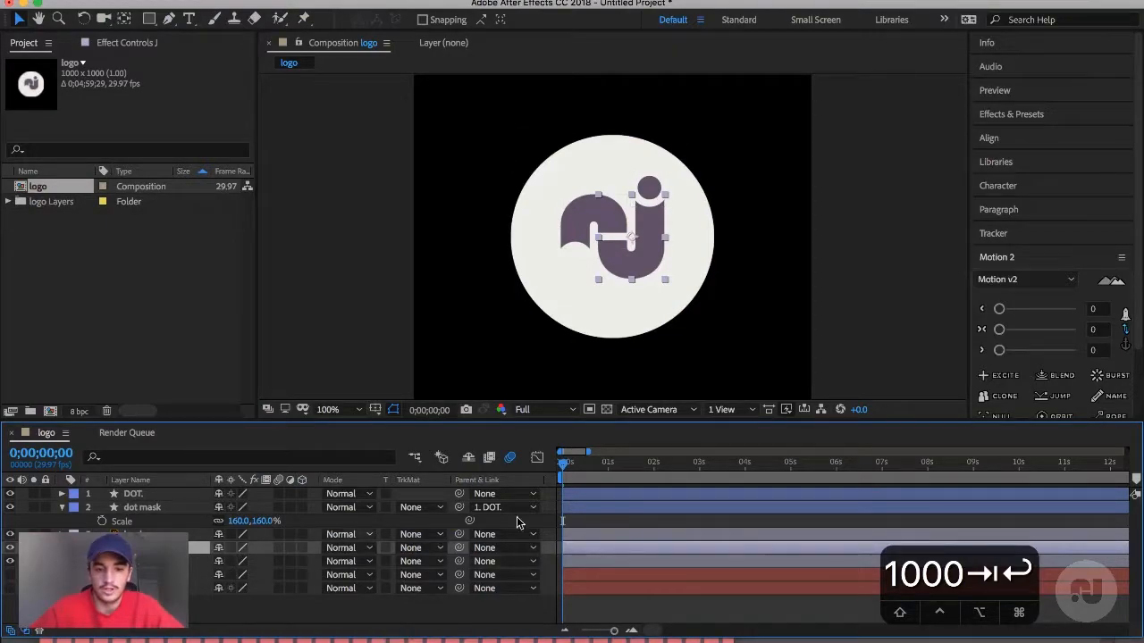
- Keyframe the Position of the J and hook layers at 0;00;02;03, and move the playhead back to 0;00;00;28
click(658, 464)
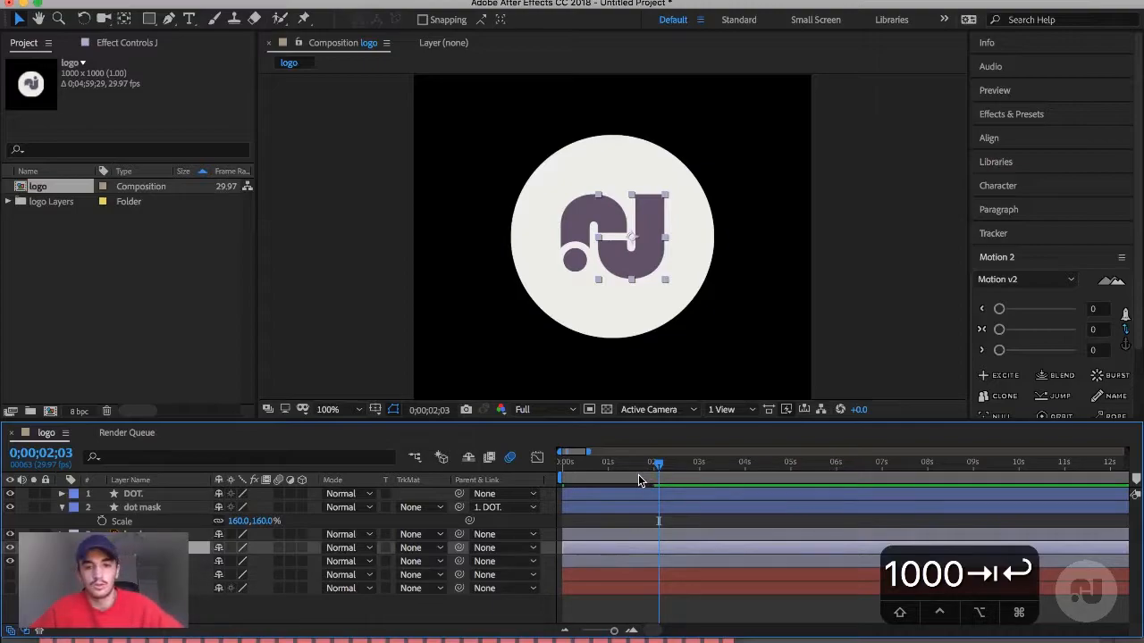
click(143, 562)
click(143, 548)
key(p)
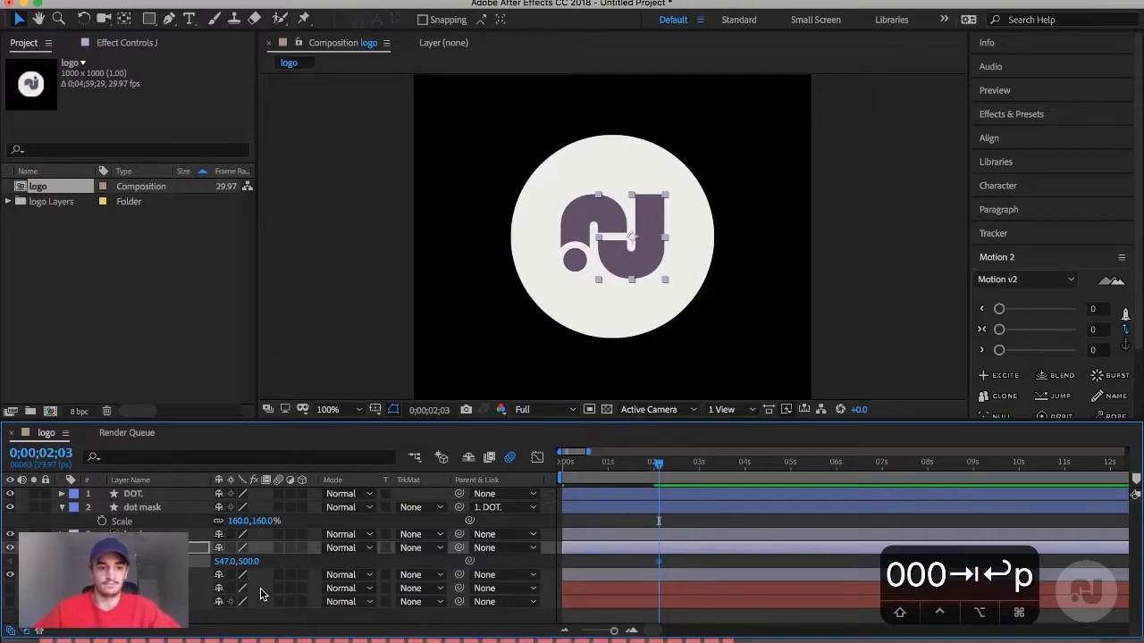
click(594, 223)
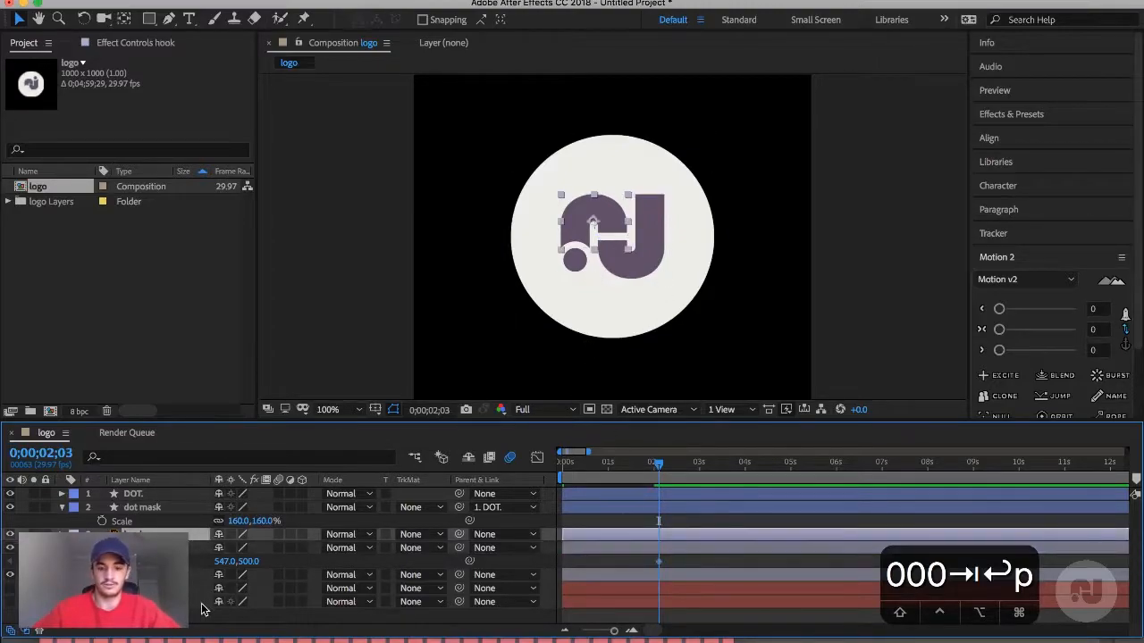
key(p)
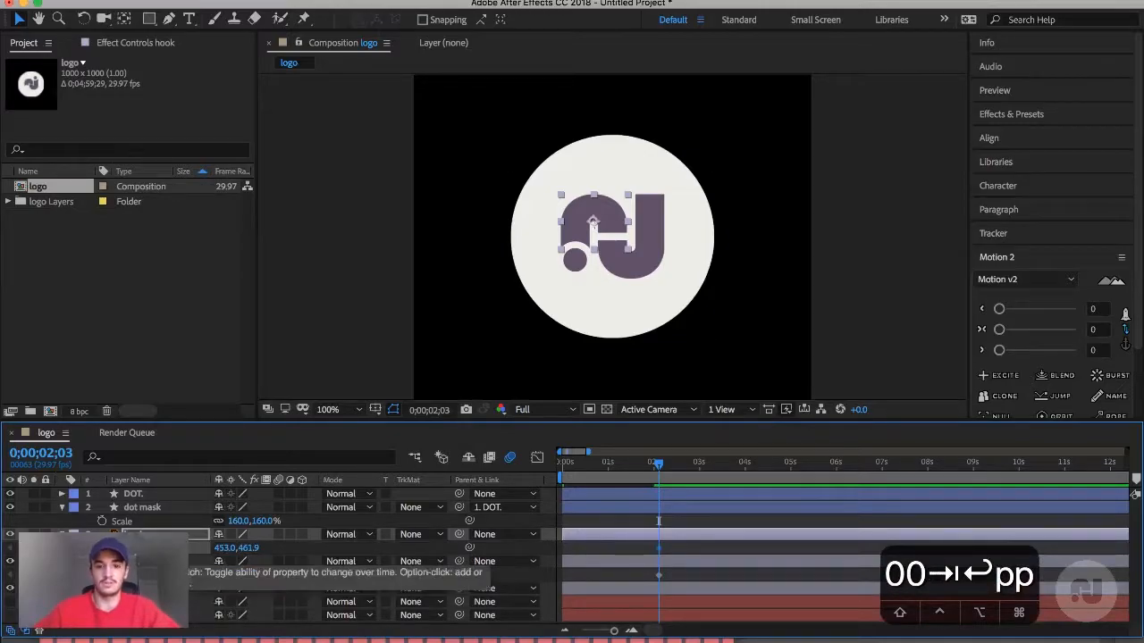
drag(655, 471, 603, 476)
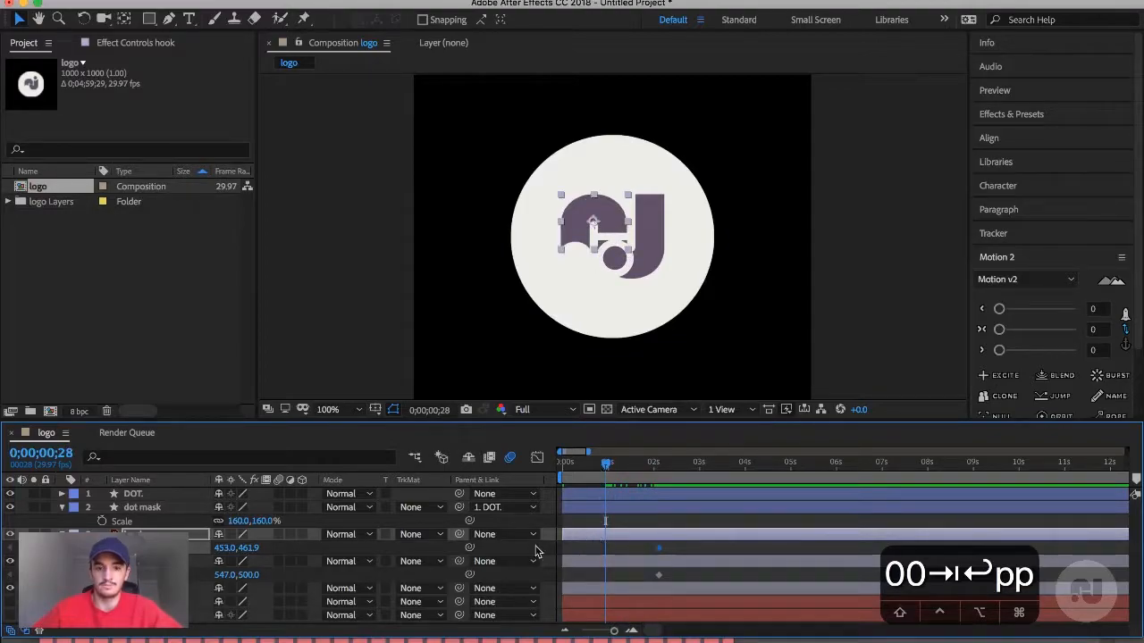
drag(248, 549, 233, 548)
key(super+z)
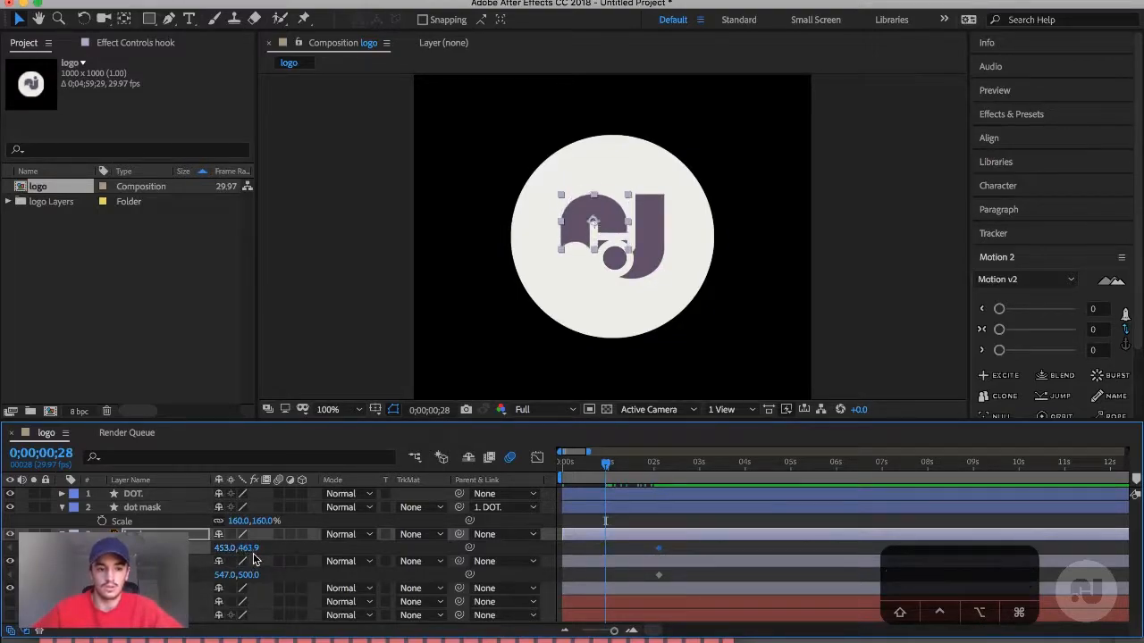
click(249, 548)
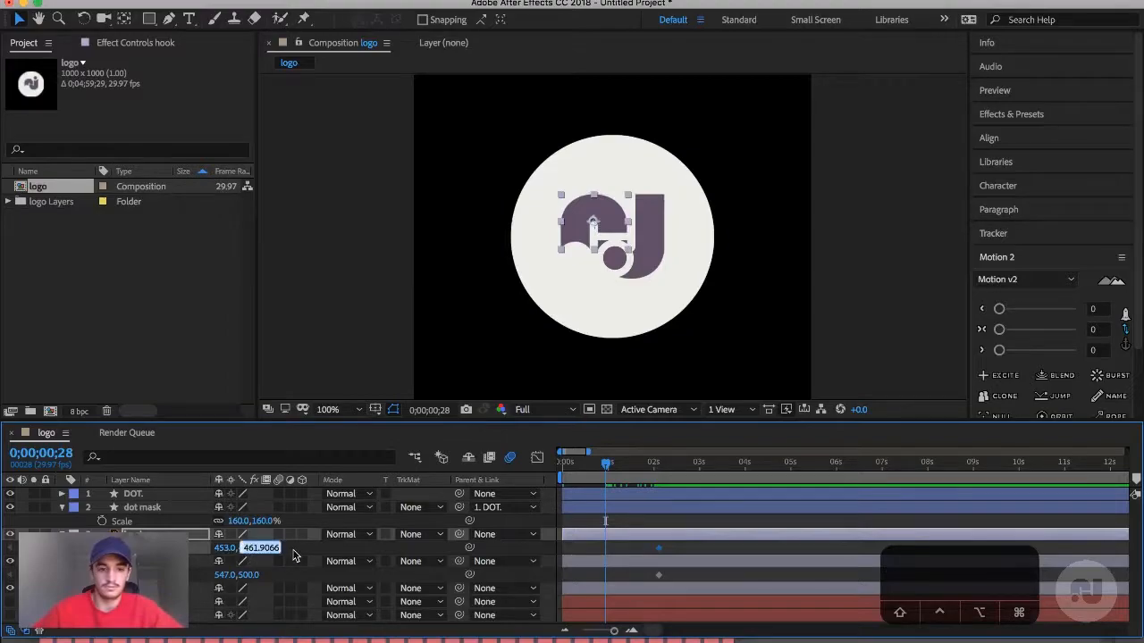
click(293, 553)
drag(257, 549, 260, 548)
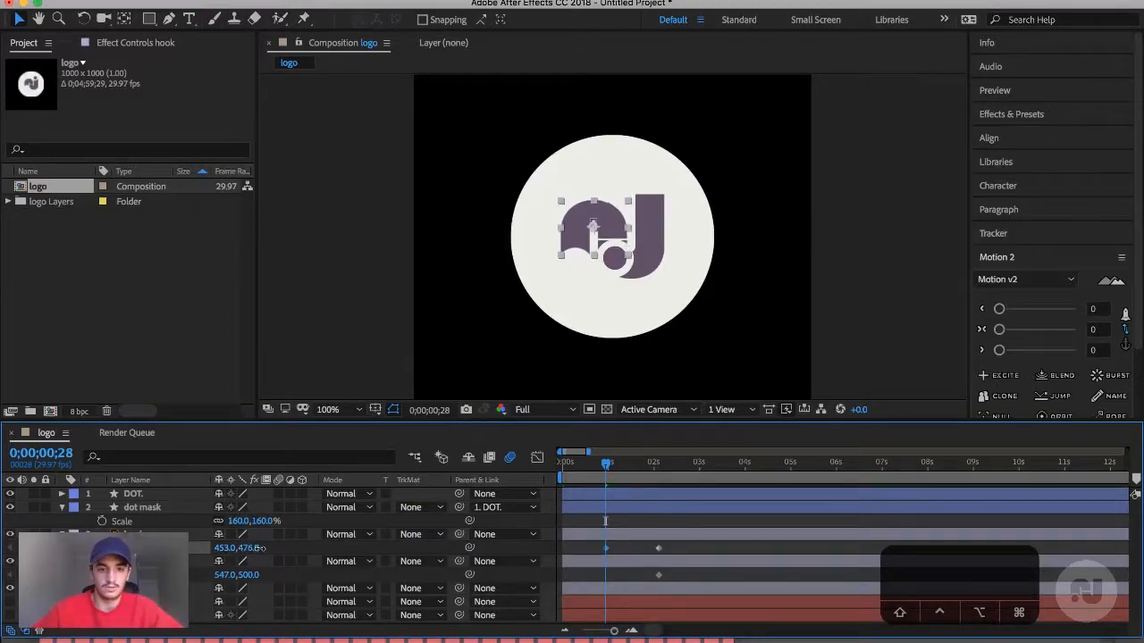
key(super+z)
click(257, 547)
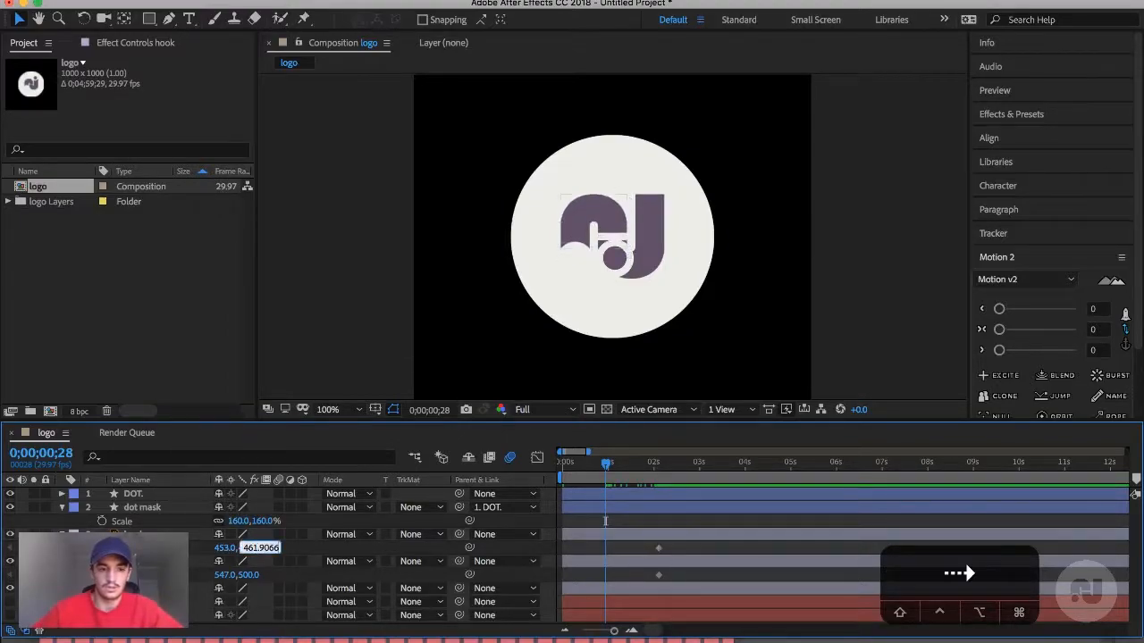
text(+20)
key(Return)
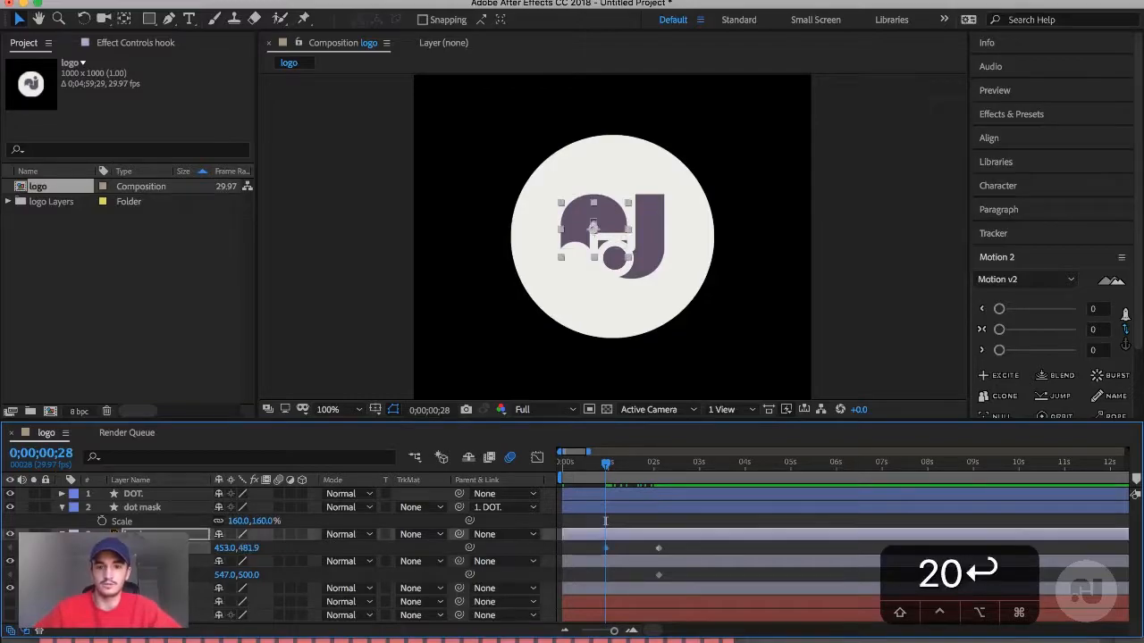
key(super+z)
- Lower the hook layer at 0;00;00;28 by adding 10 to its vertical Position value
click(249, 548)
key(Right)
text(+10)
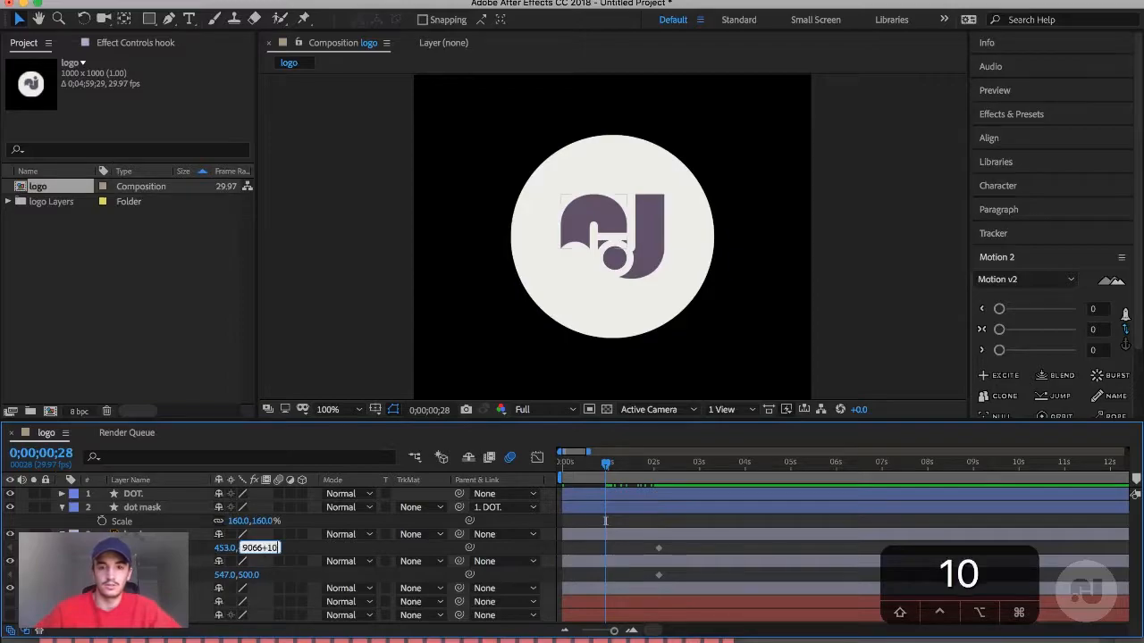
key(Return)
- Raise the J layer at 0;00;00;28 by subtracting 10 from its vertical Position value
click(171, 562)
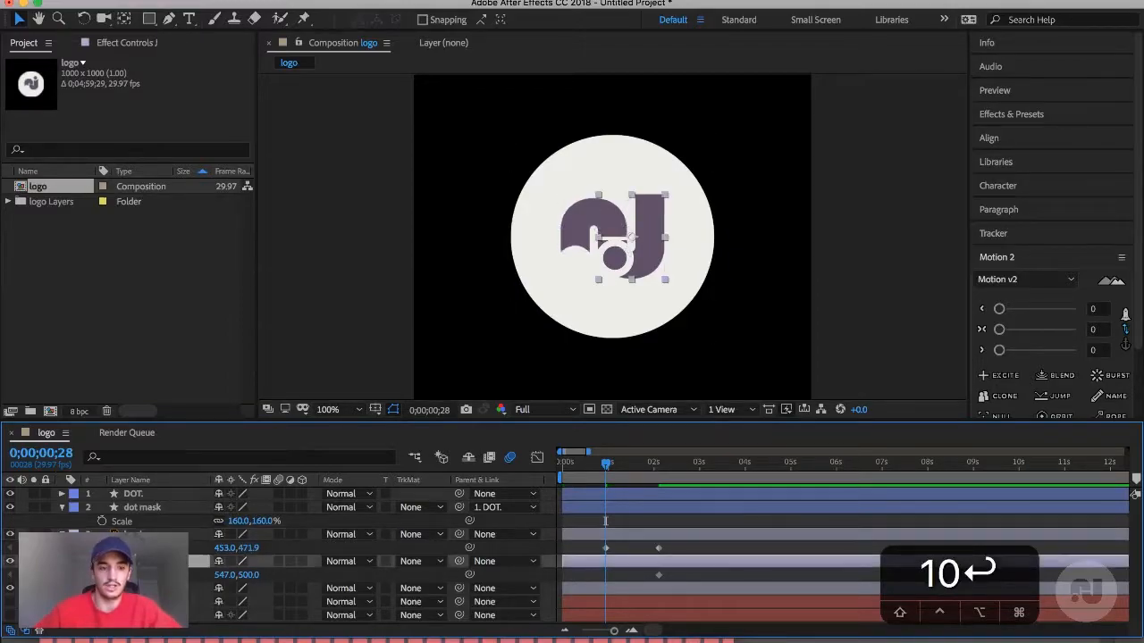
click(249, 576)
key(Right)
text(-)
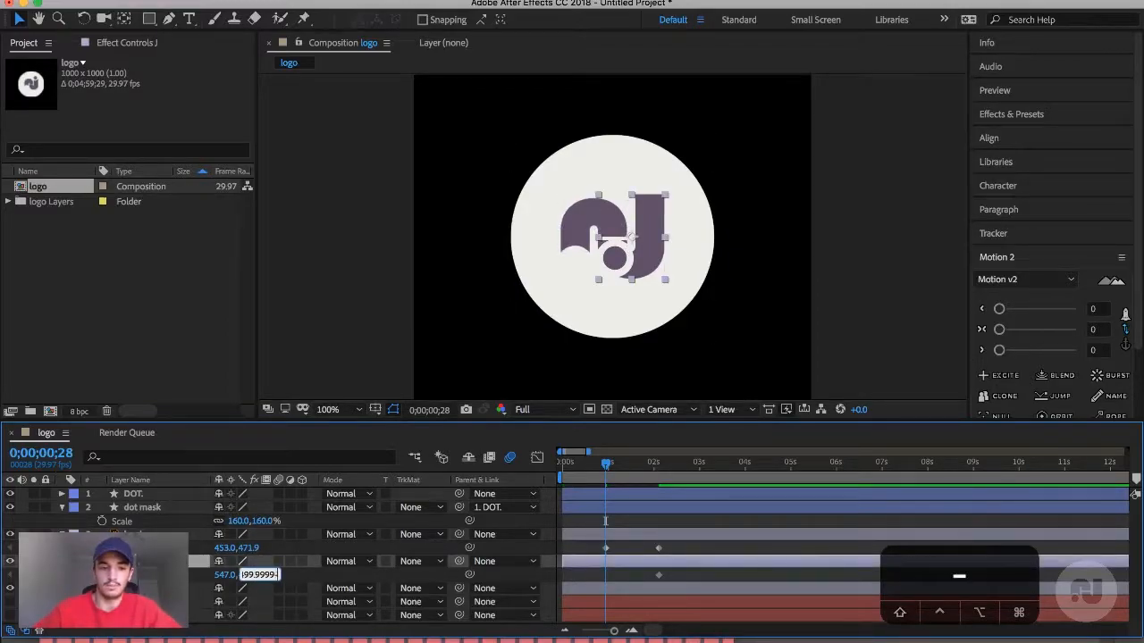
text(10)
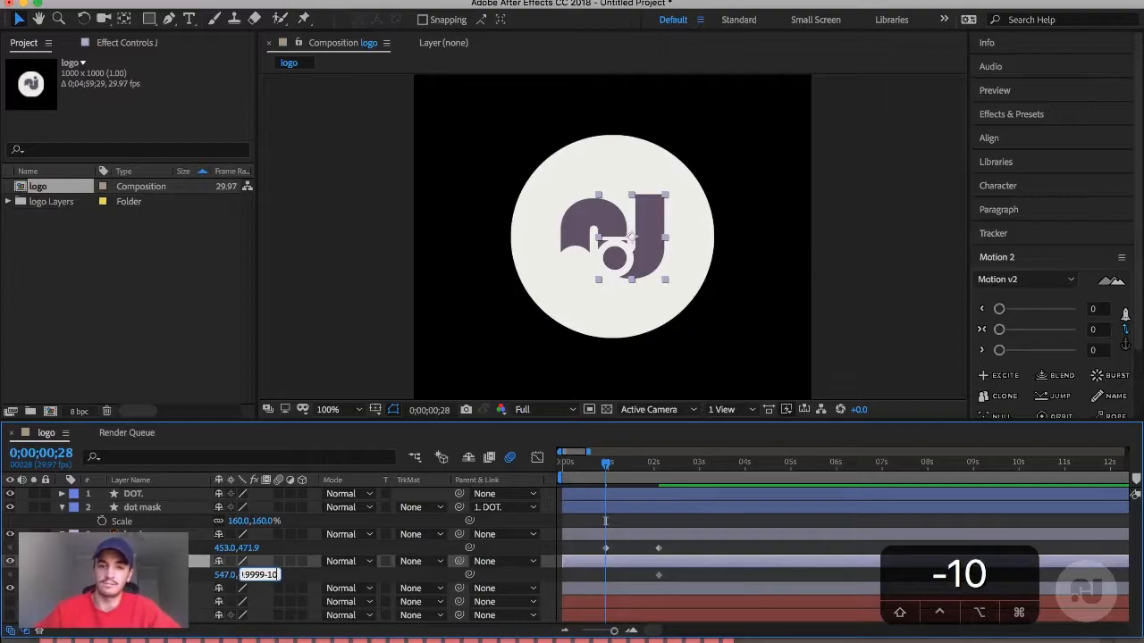
key(Return)
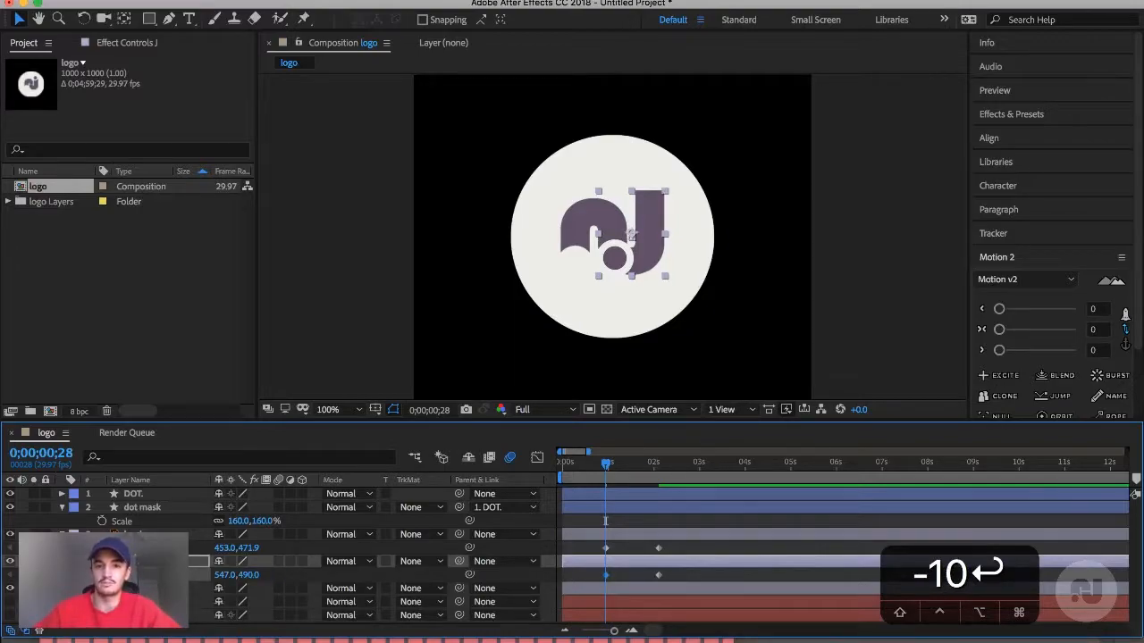
- Preview the letter movement, and pre-compose the hook and J layers into a new composition named "wave?"
drag(608, 470, 659, 481)
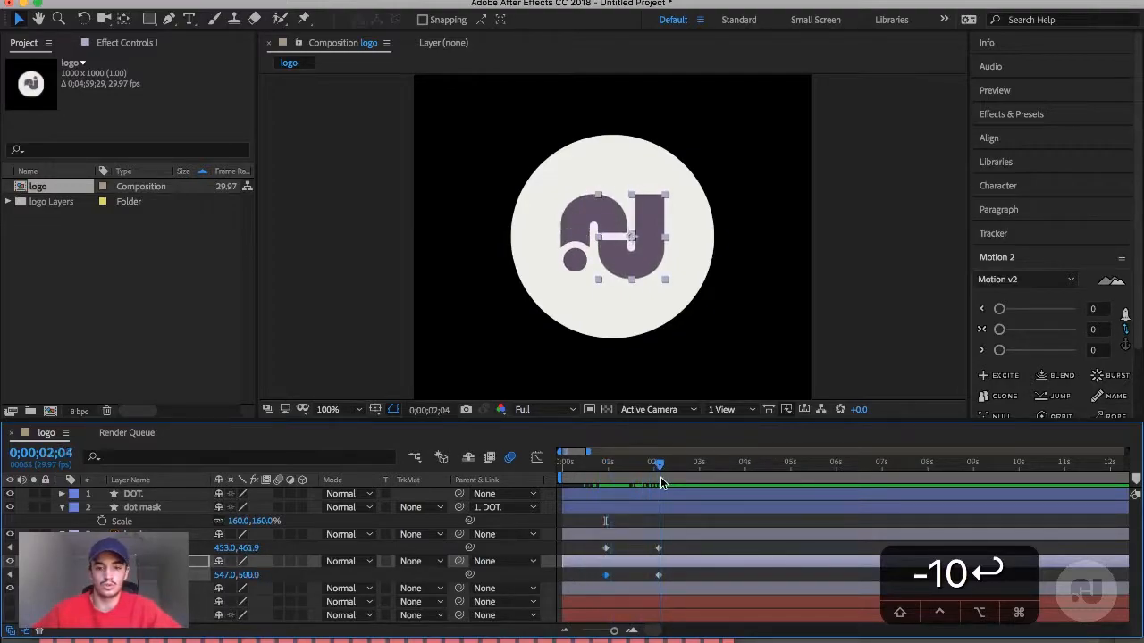
click(593, 223)
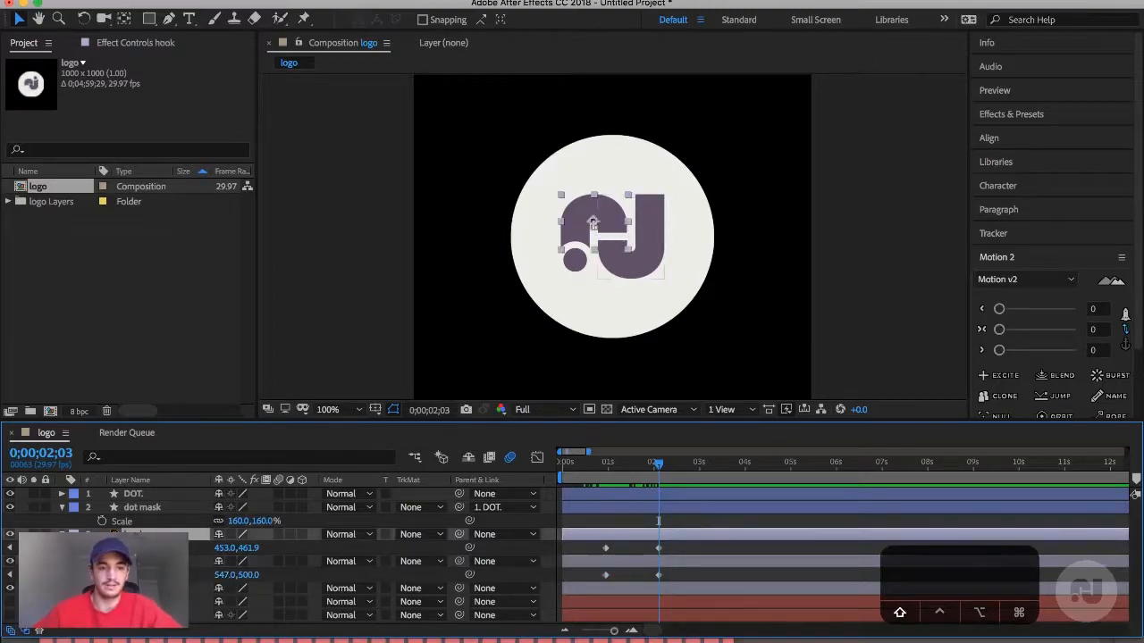
shift+click(143, 561)
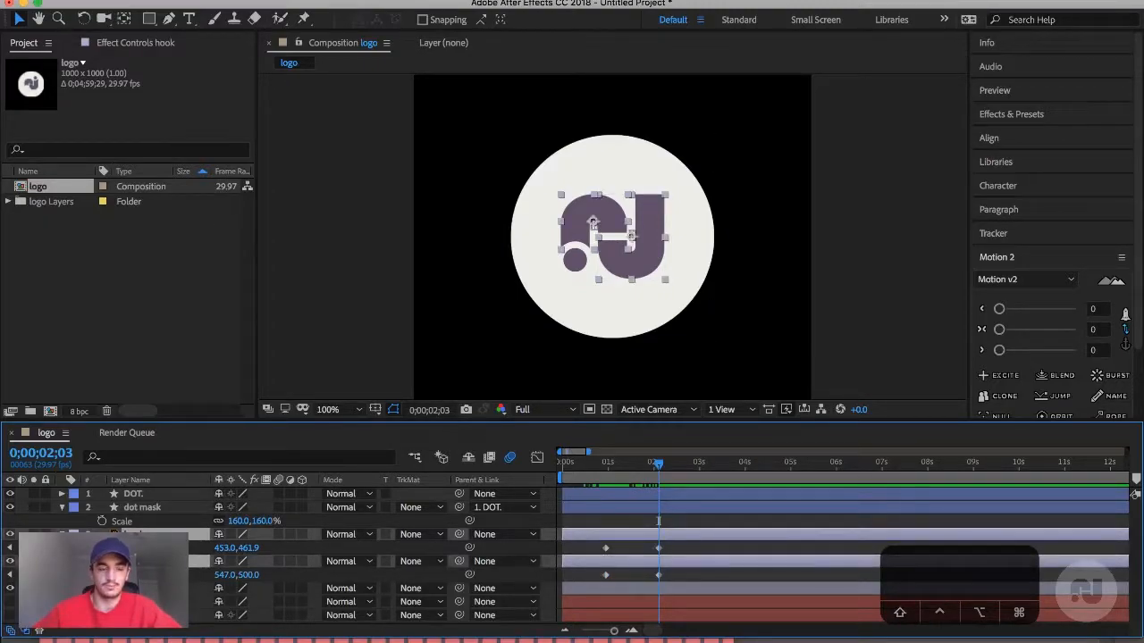
right_click(143, 561)
mouse_move(147, 563)
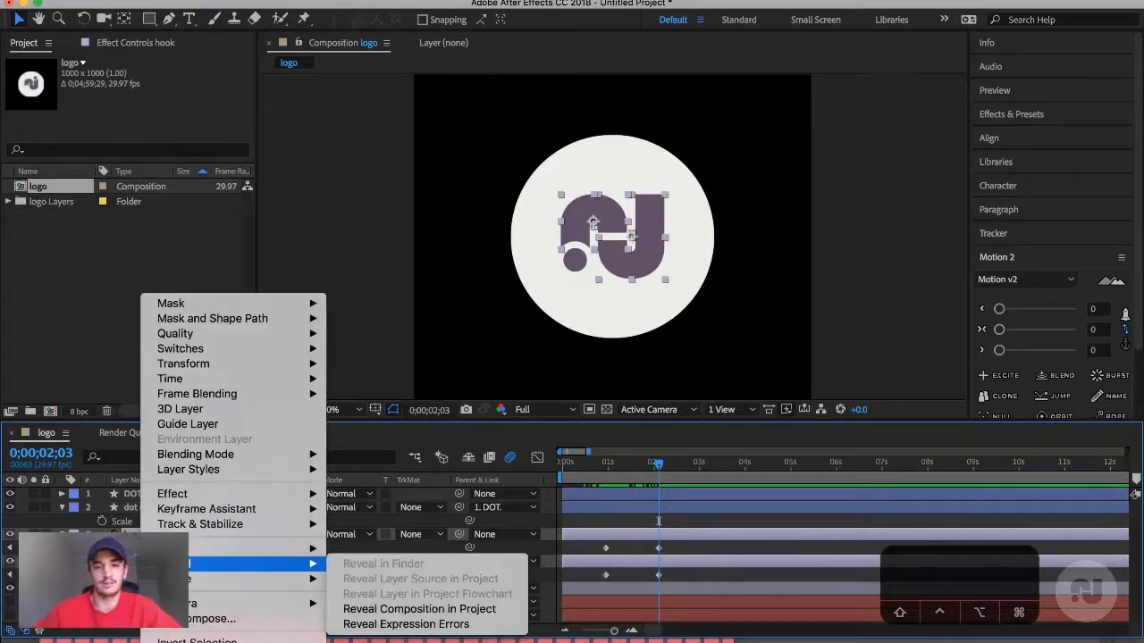
click(213, 618)
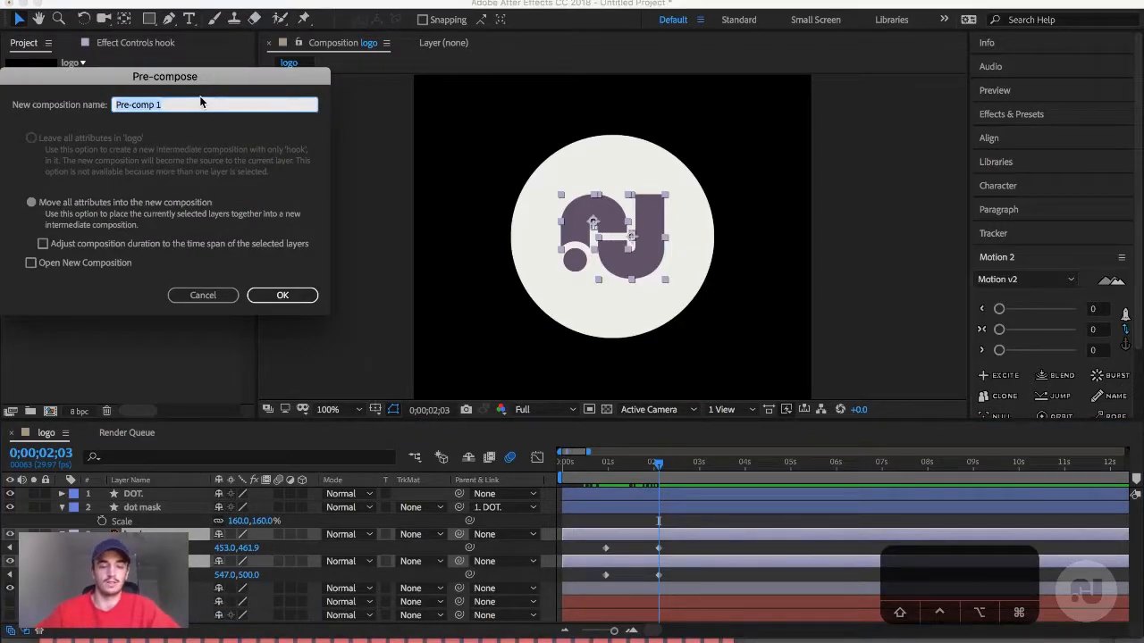
text(wave)
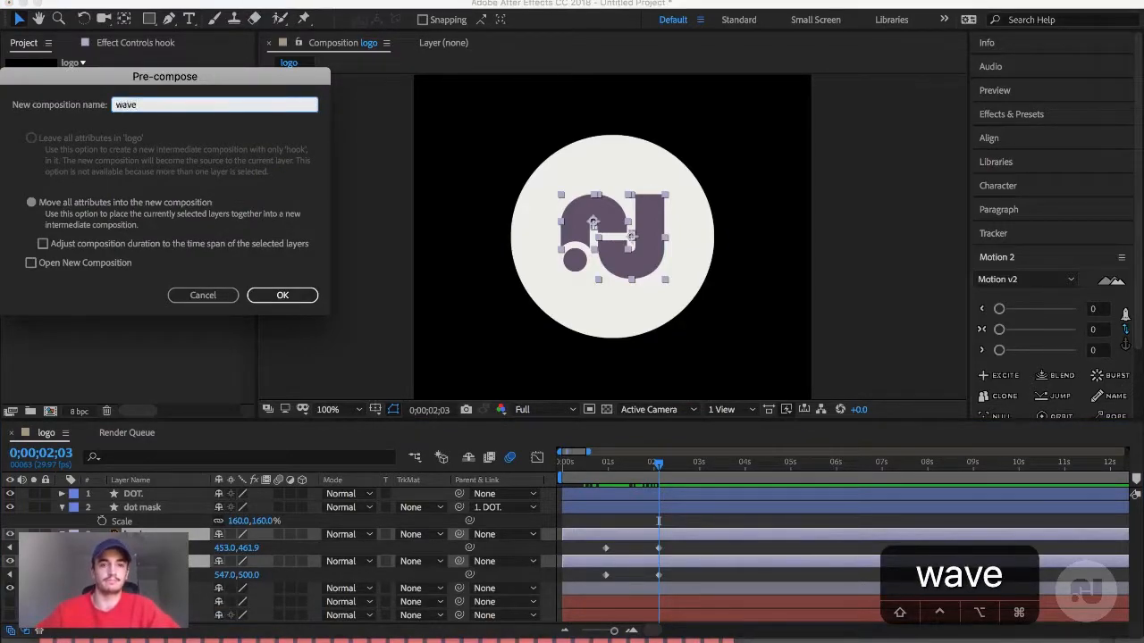
key(Return)
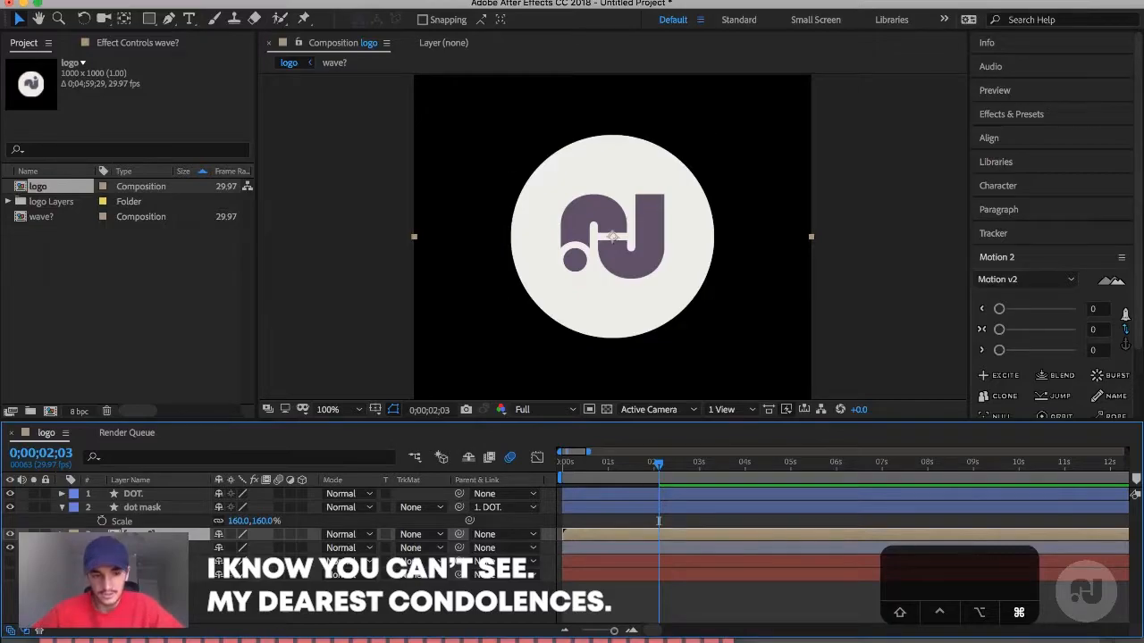
key(super+z)
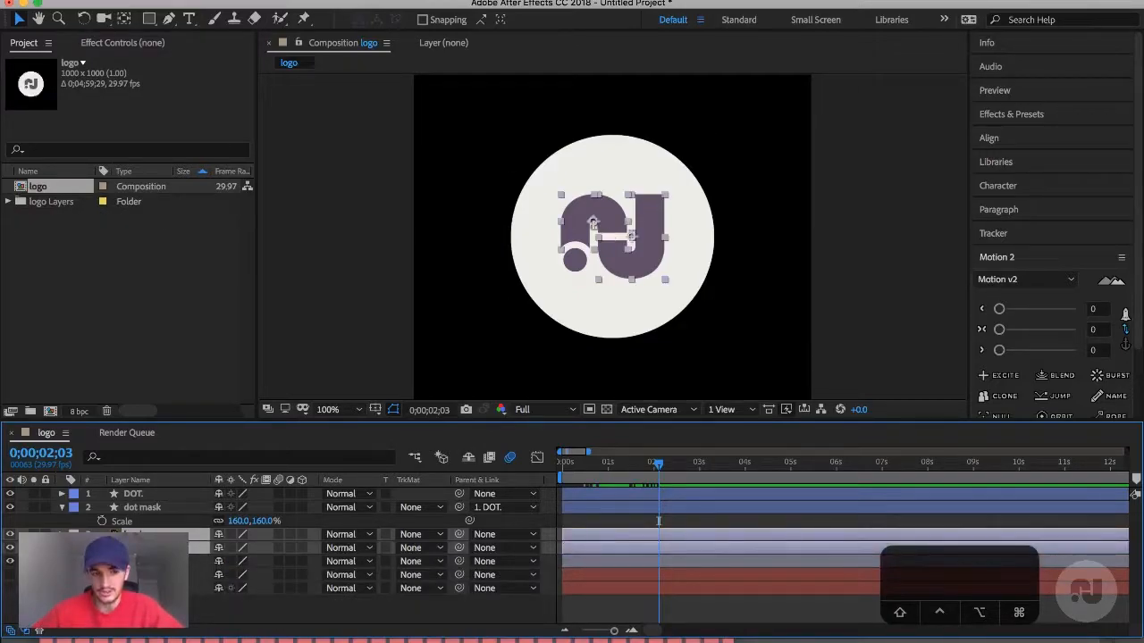
key(super+shift+z)
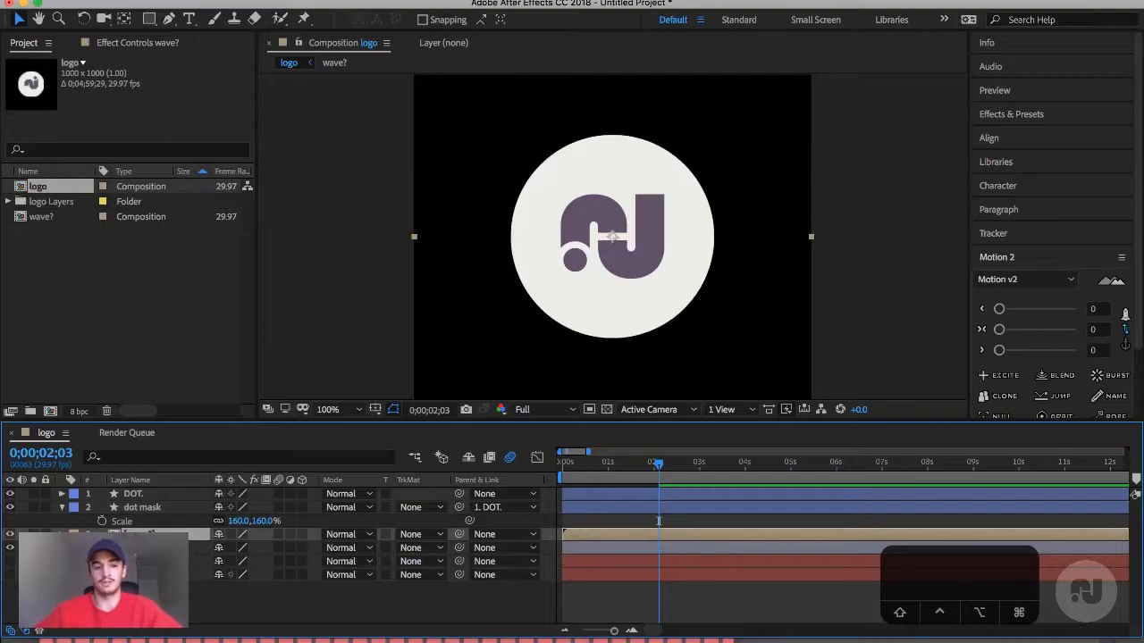
- Open the wave? composition to examine its hook and J layers, and return to the logo composition
double_click(41, 216)
click(161, 493)
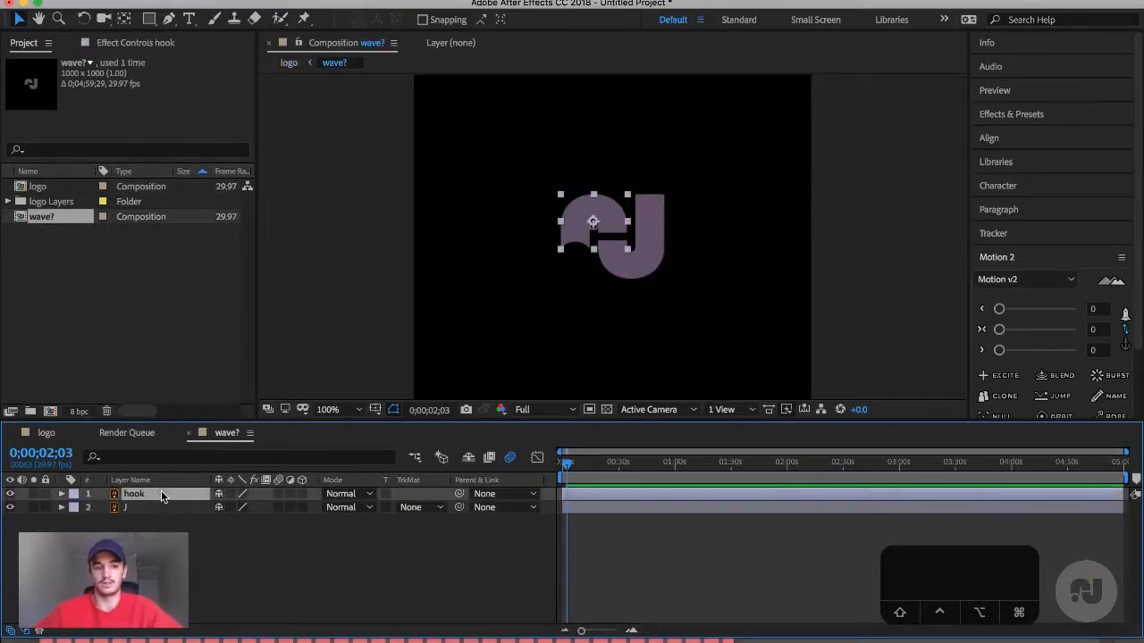
click(161, 508)
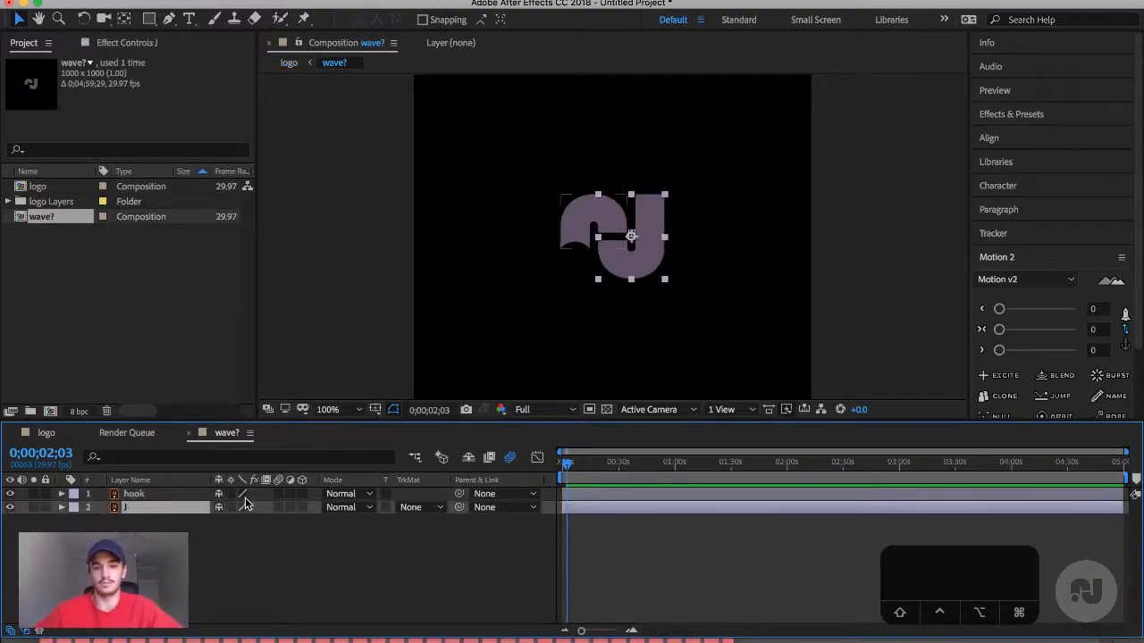
click(188, 432)
click(43, 436)
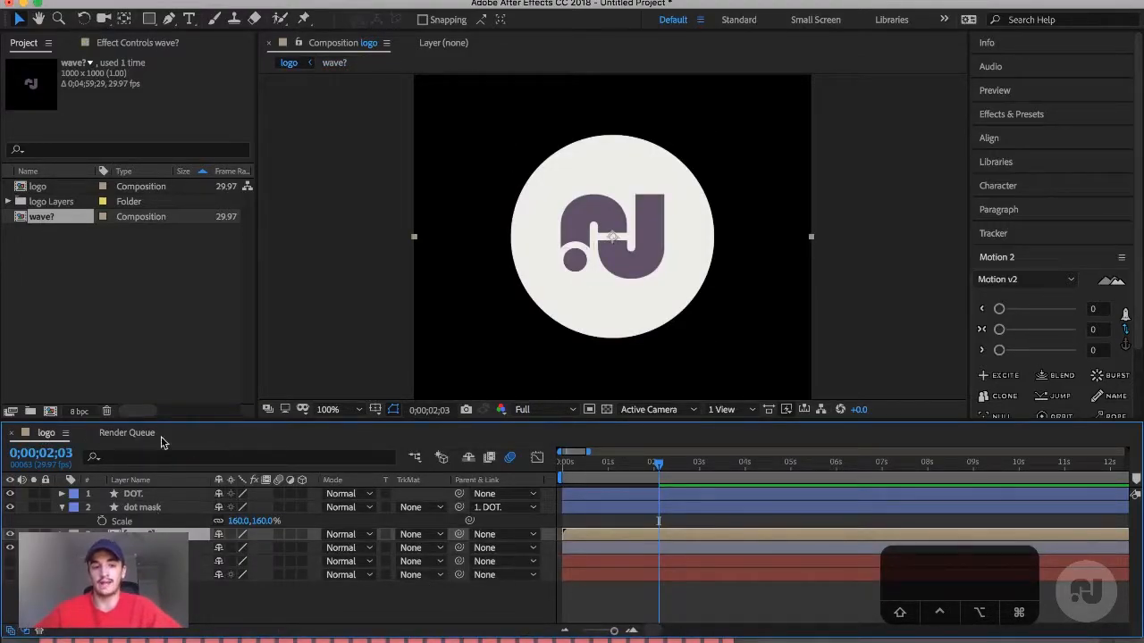
double_click(412, 230)
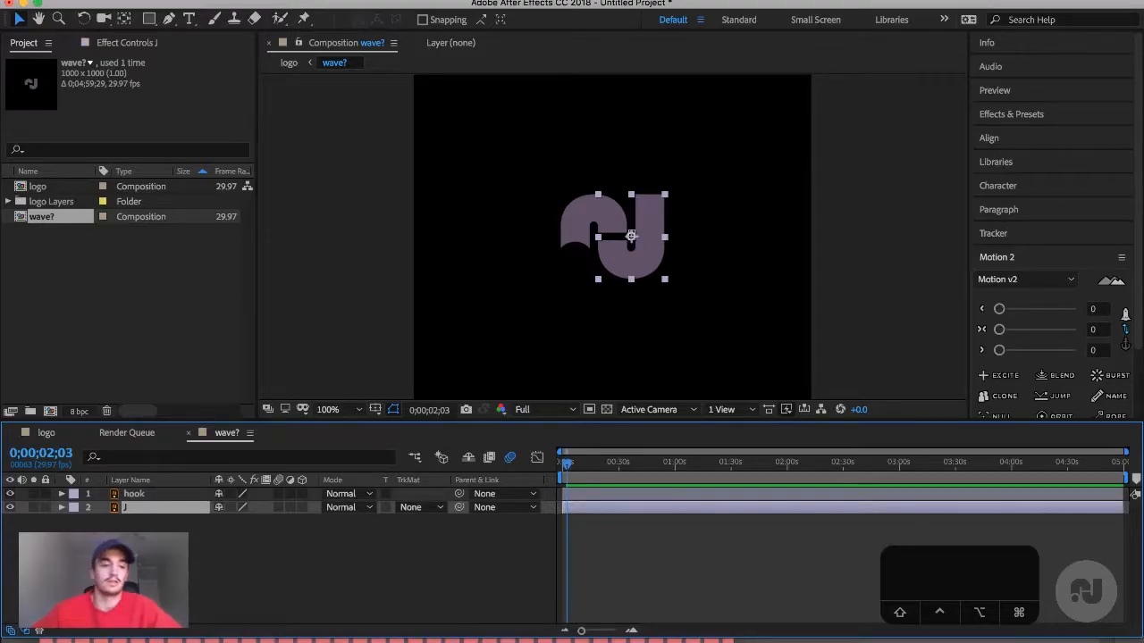
click(53, 434)
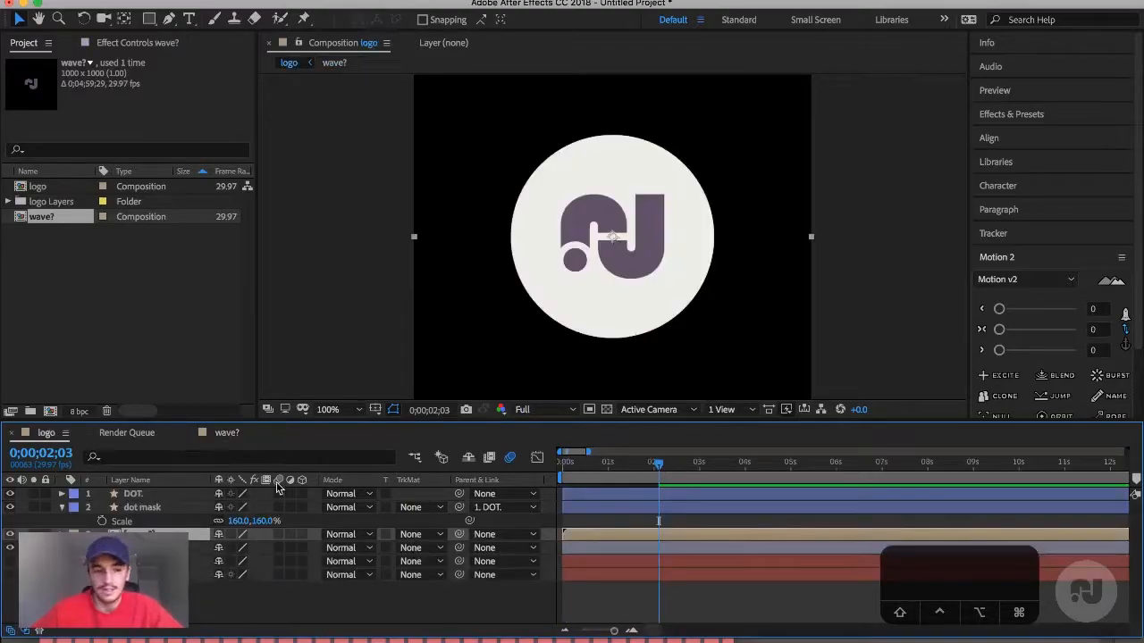
- Enable Collapse Transformations on the wave? layer in the logo composition, and scrub back to 0;00;00;00 to check the animation
click(232, 535)
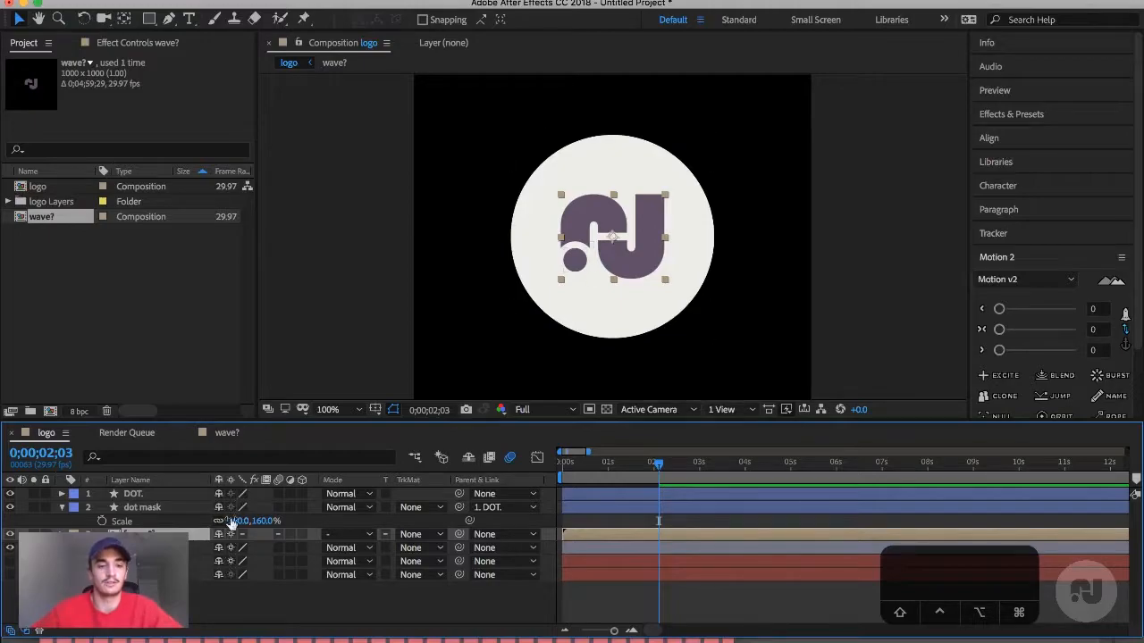
click(189, 537)
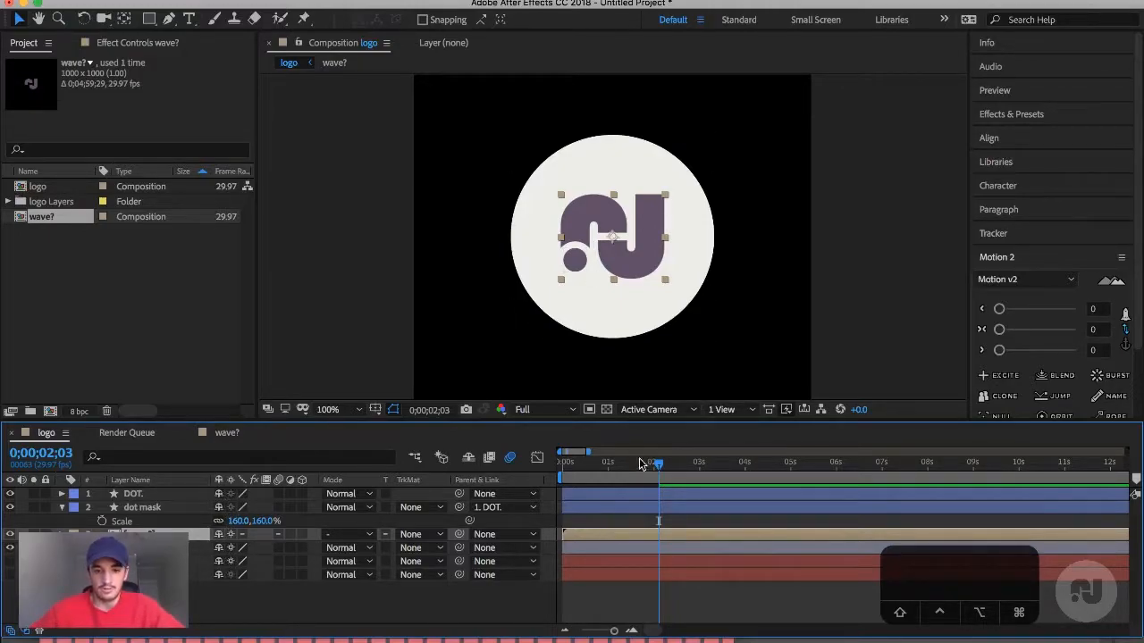
drag(659, 467, 561, 477)
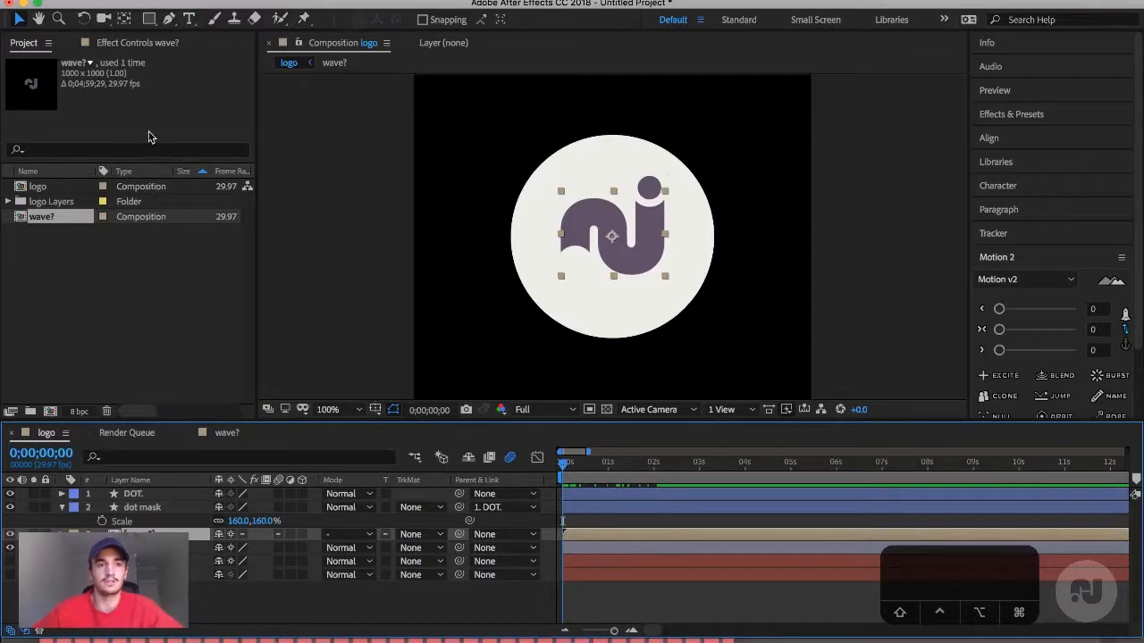
- Draw a closed four-point Pen mask on the wave? layer just above the J, crossing the dot, and reveal its mask properties
click(170, 19)
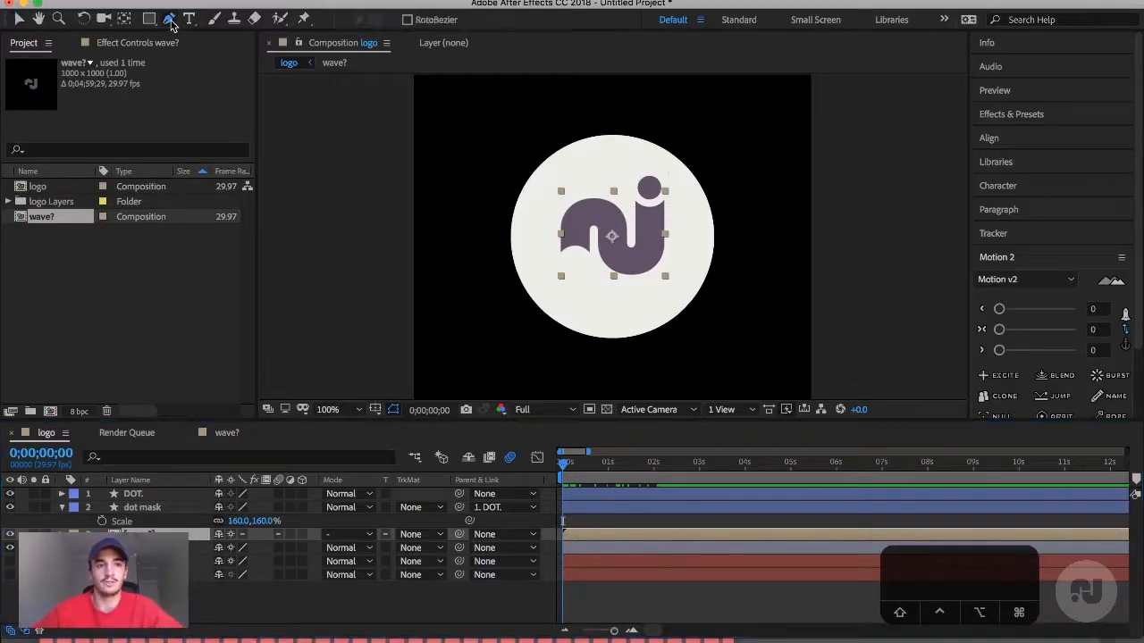
click(629, 186)
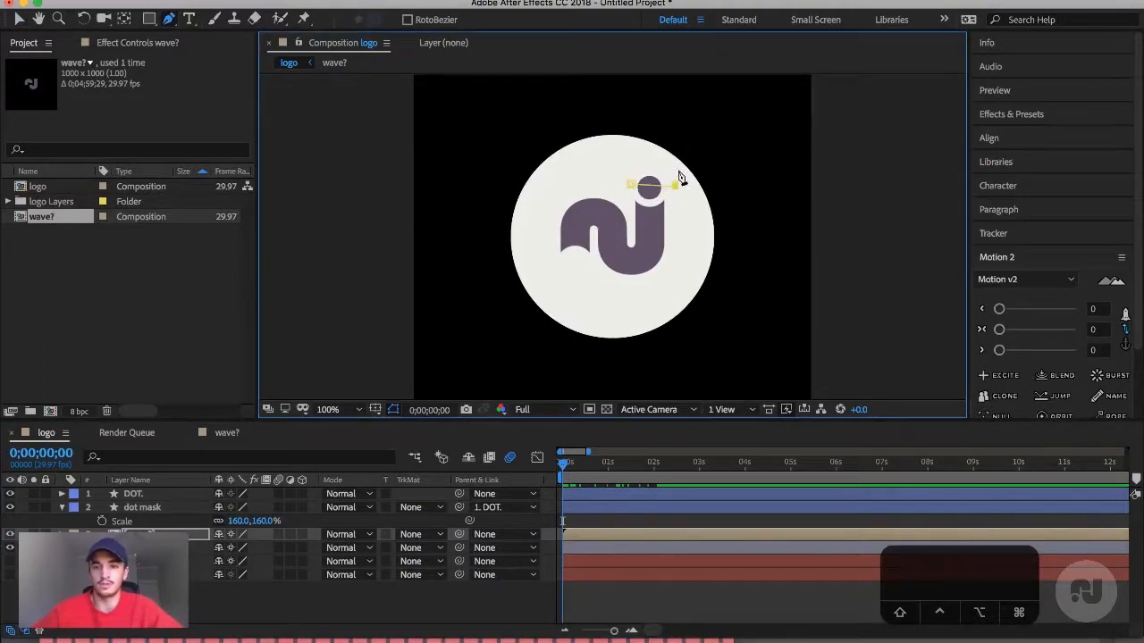
click(631, 187)
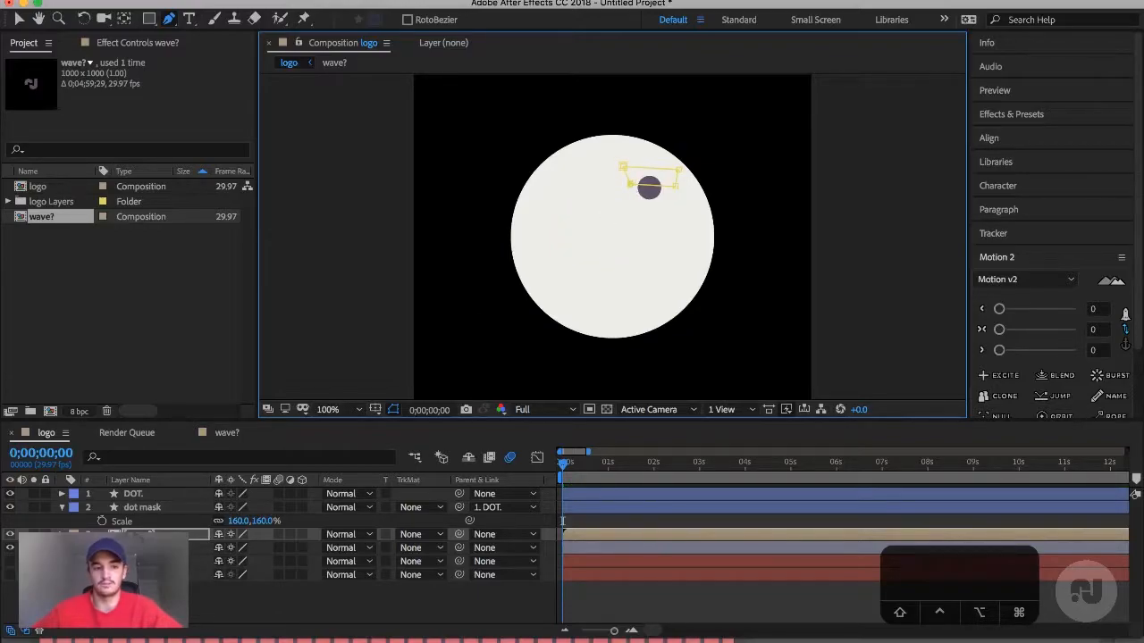
key(m)
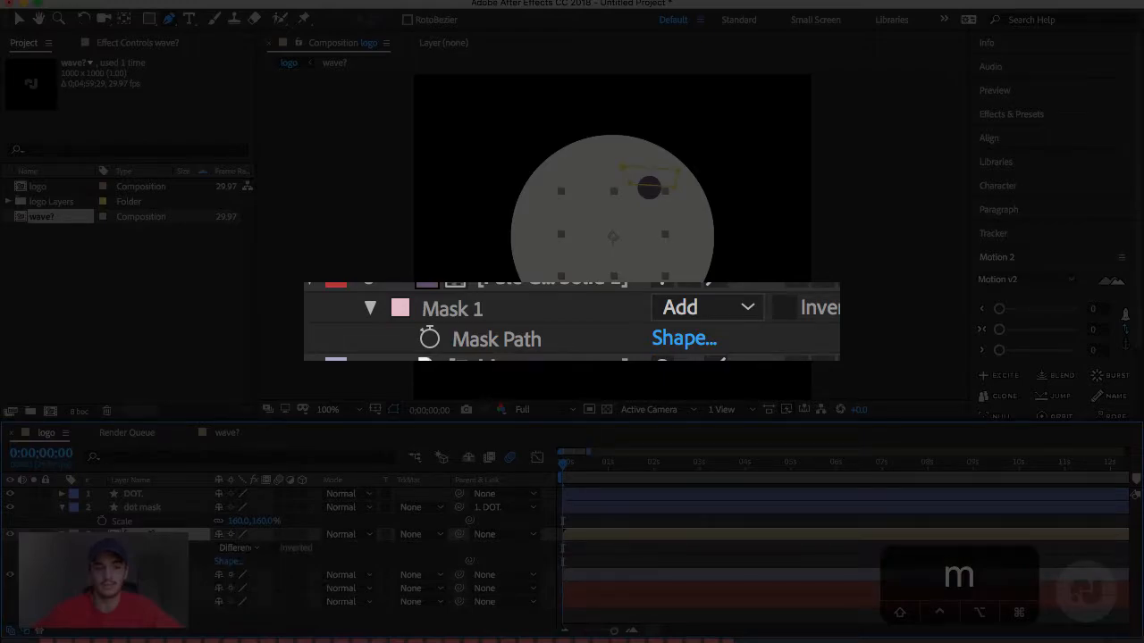
- Try the Subtract and Add modes on the wave? layer's new mask
click(116, 548)
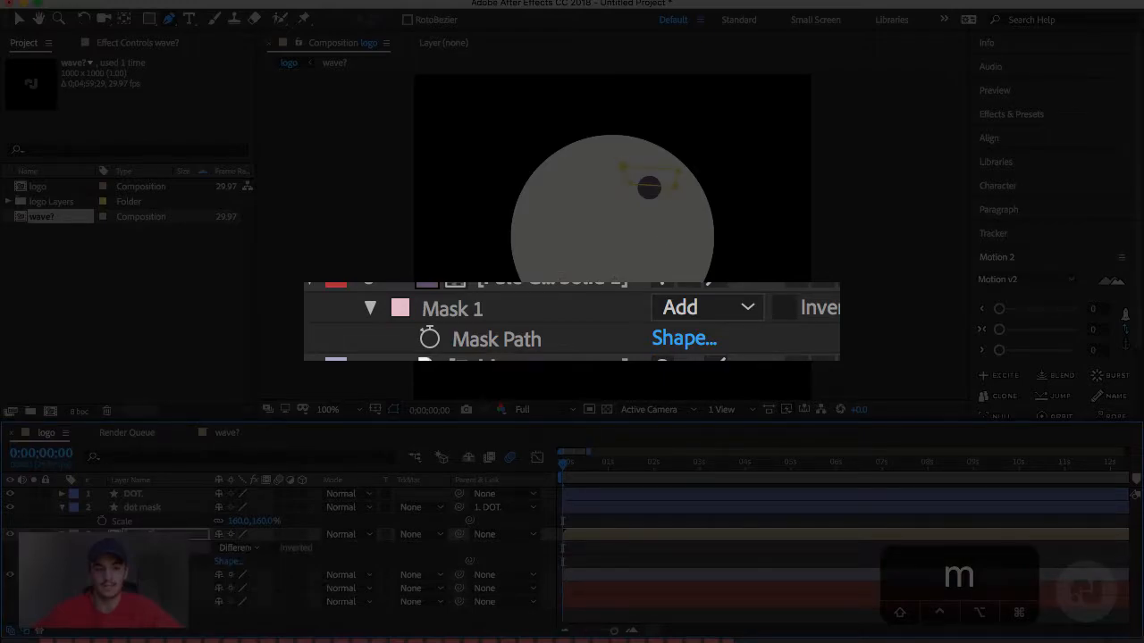
click(229, 548)
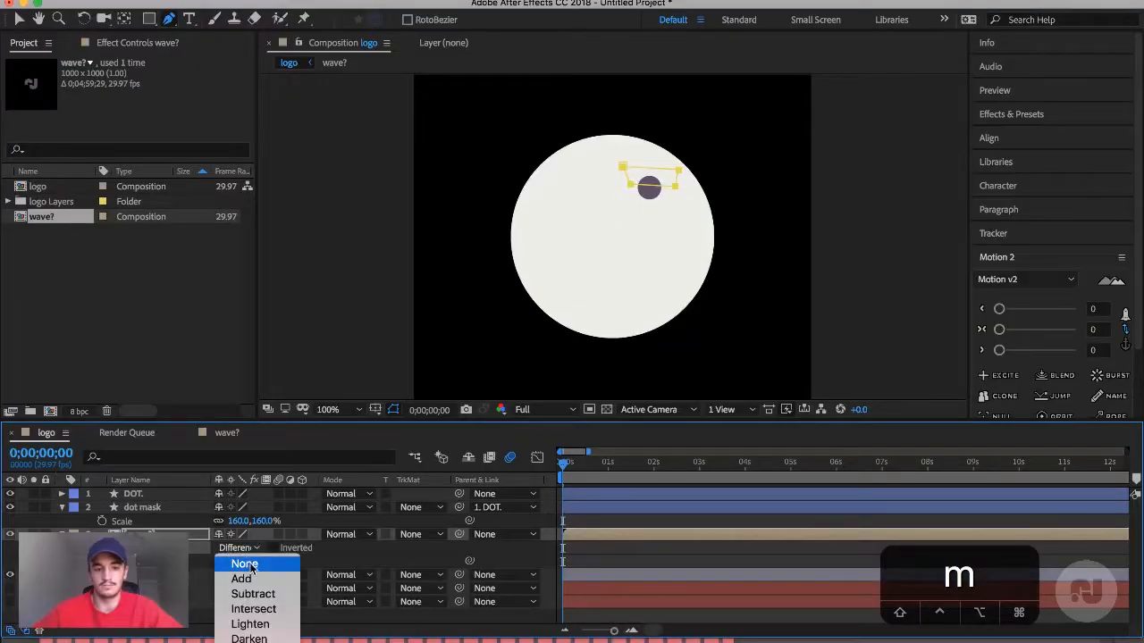
click(258, 595)
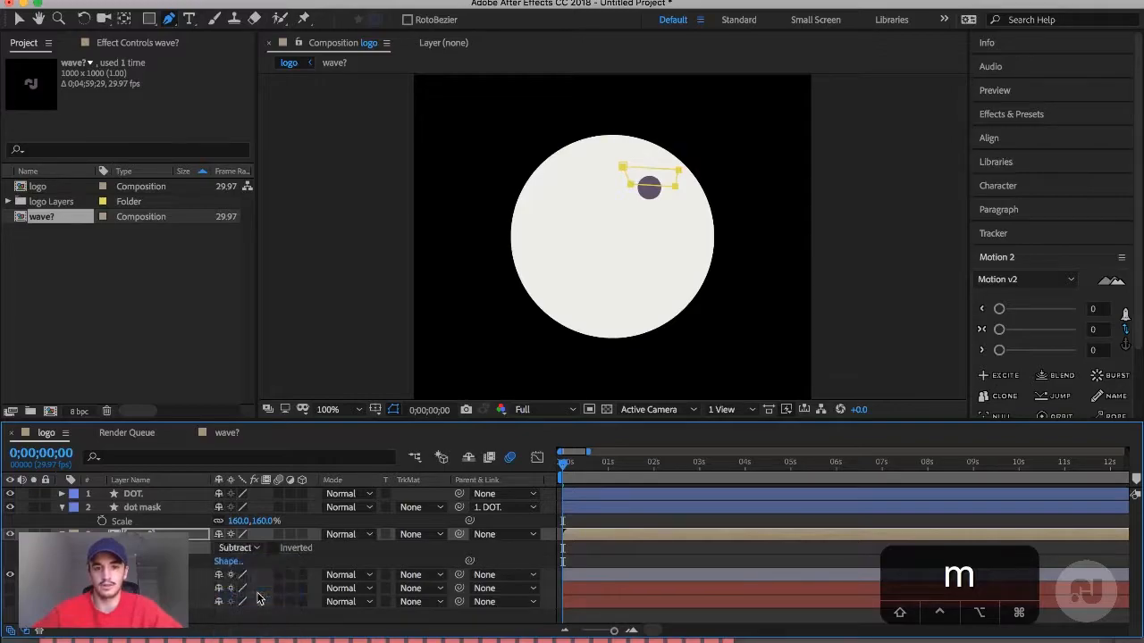
click(246, 548)
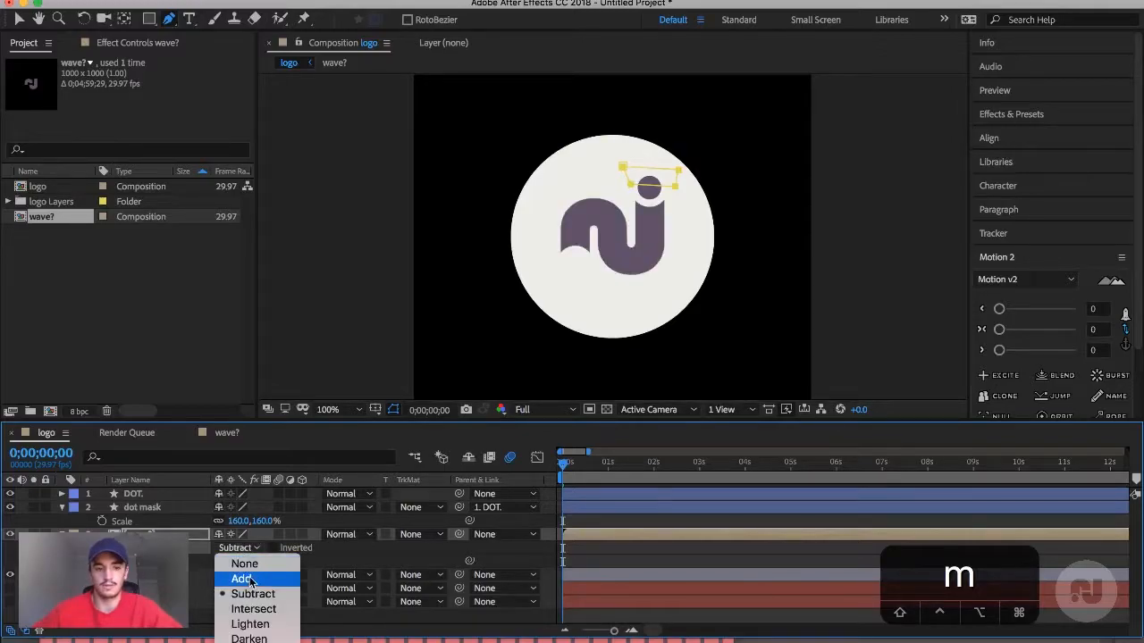
click(249, 579)
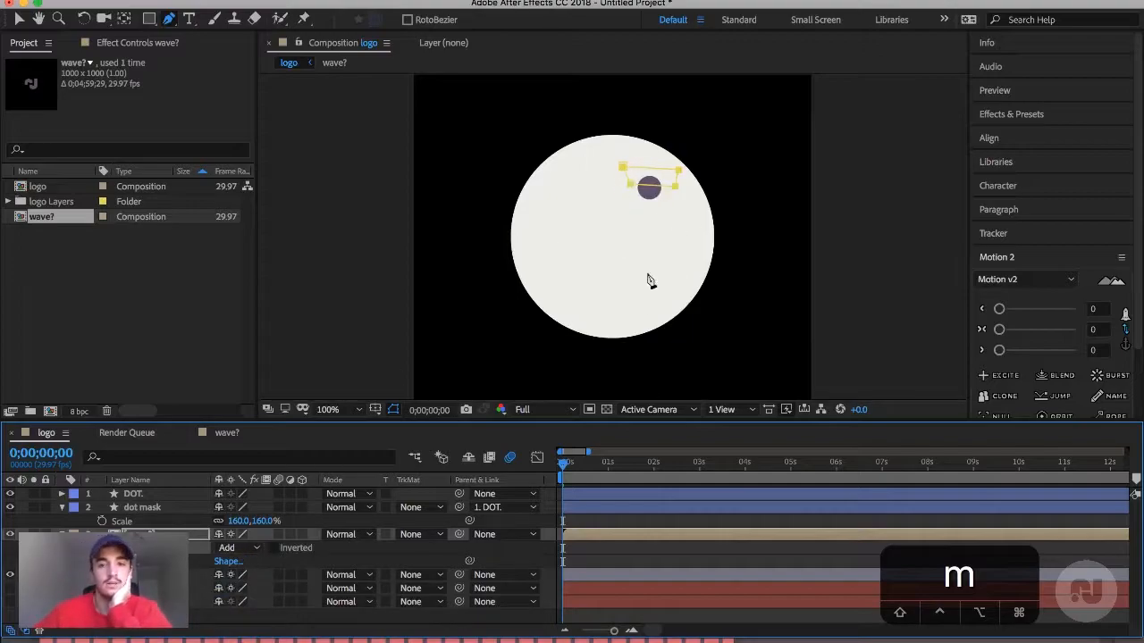
- Select the mask's two lower points and shift them slightly to the left
click(633, 189)
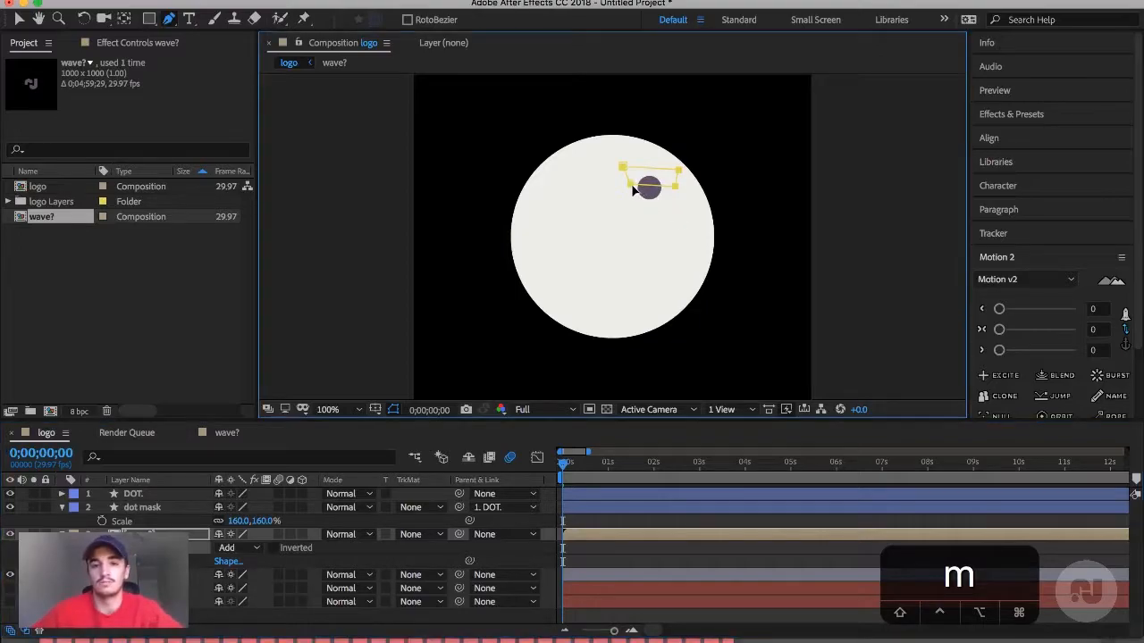
double_click(632, 186)
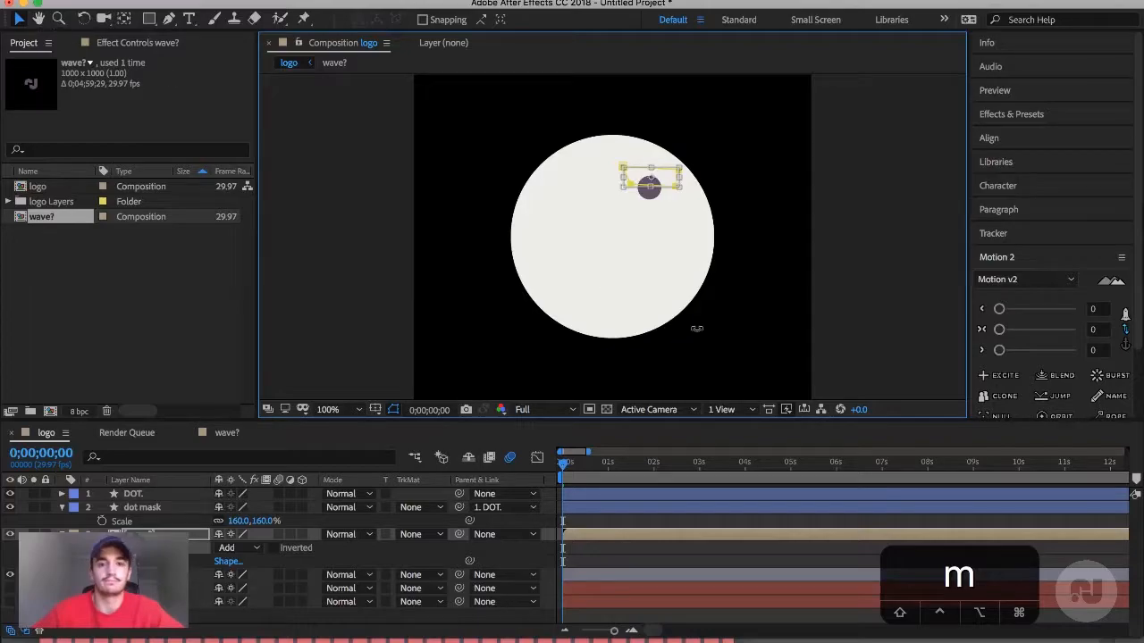
key(v)
key(p)
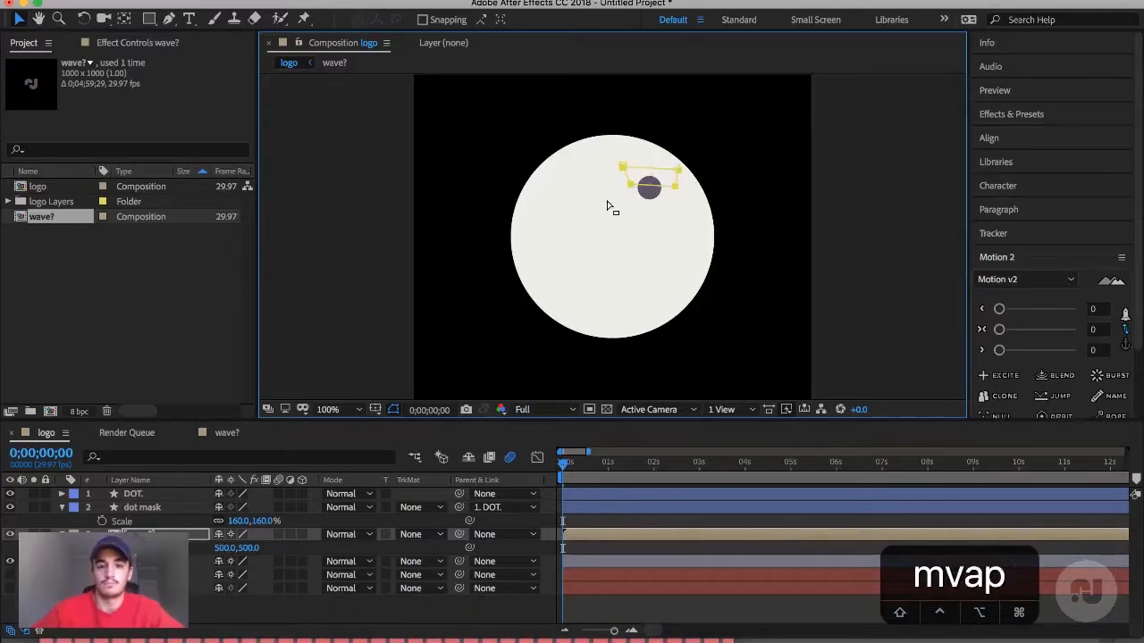
drag(617, 179, 671, 186)
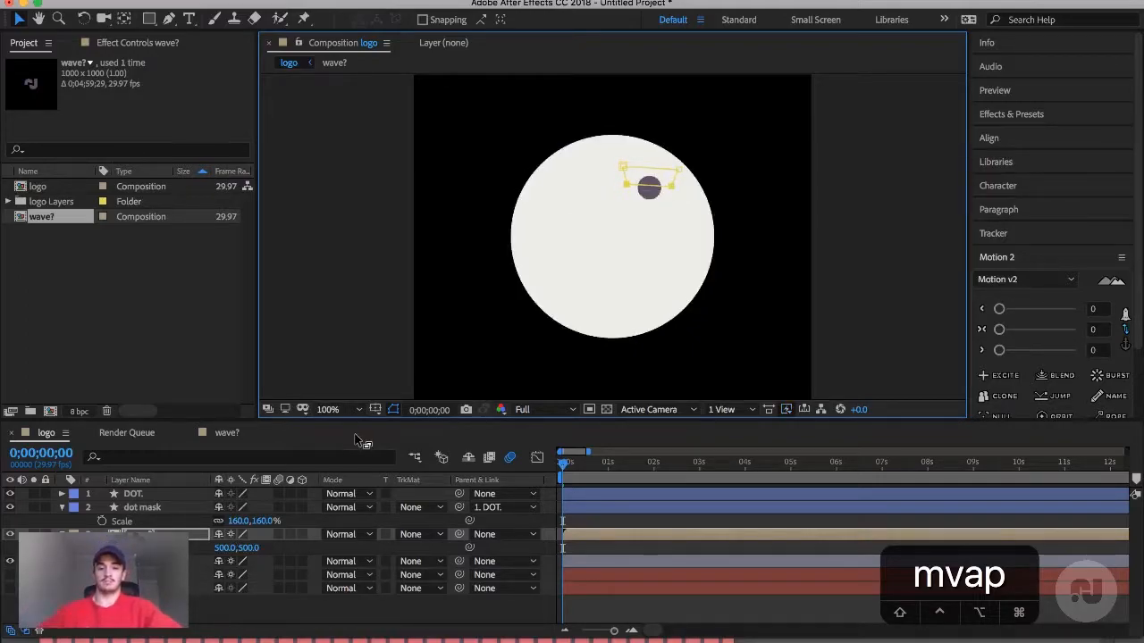
mouse_move(569, 469)
mouse_down()
mouse_move(585, 466)
mouse_move(560, 469)
mouse_move(572, 469)
mouse_up()
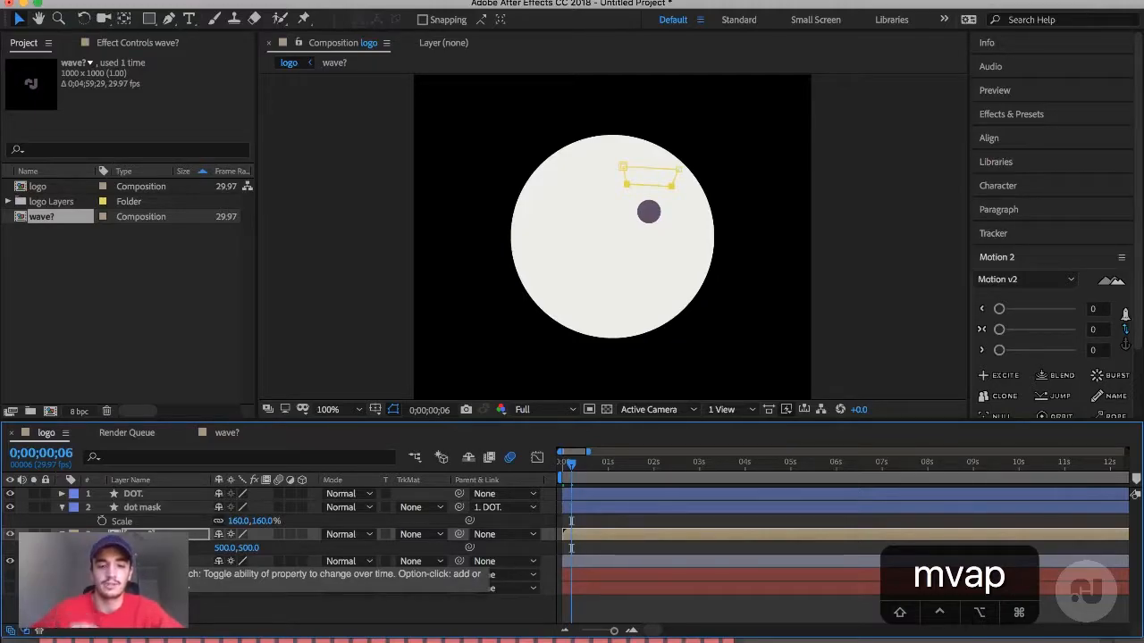
click(102, 547)
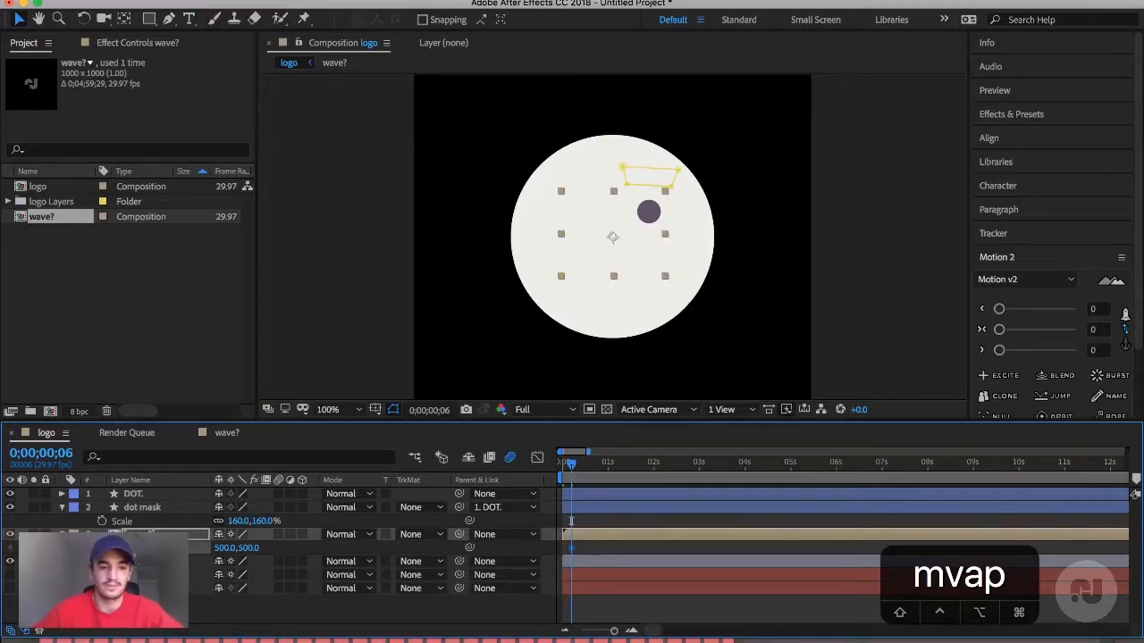
click(577, 464)
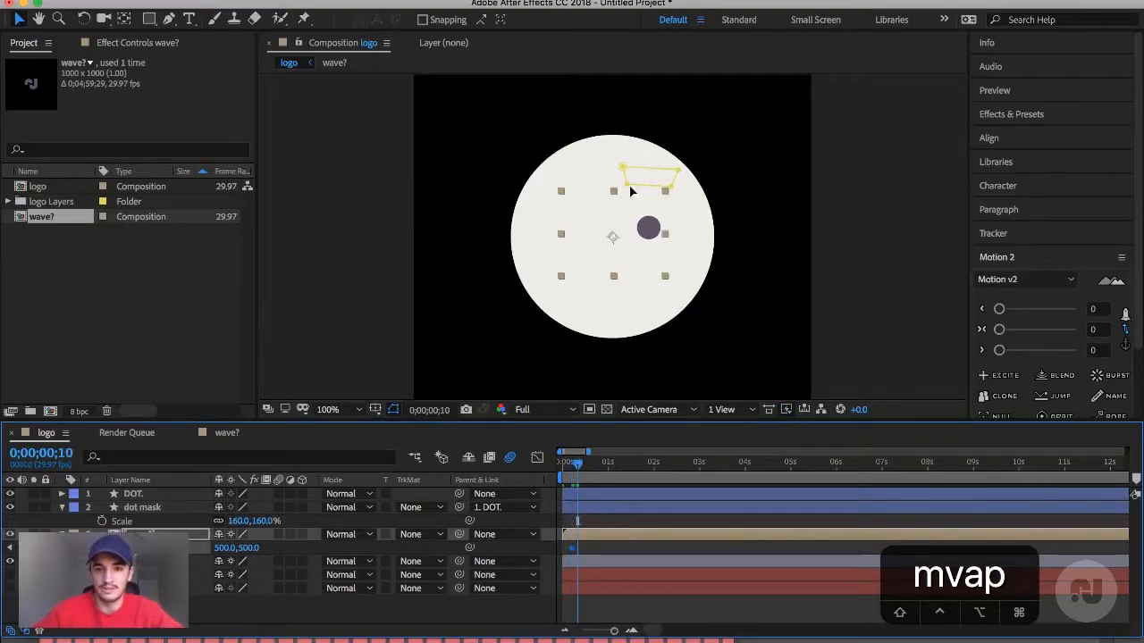
click(627, 184)
drag(671, 187, 673, 227)
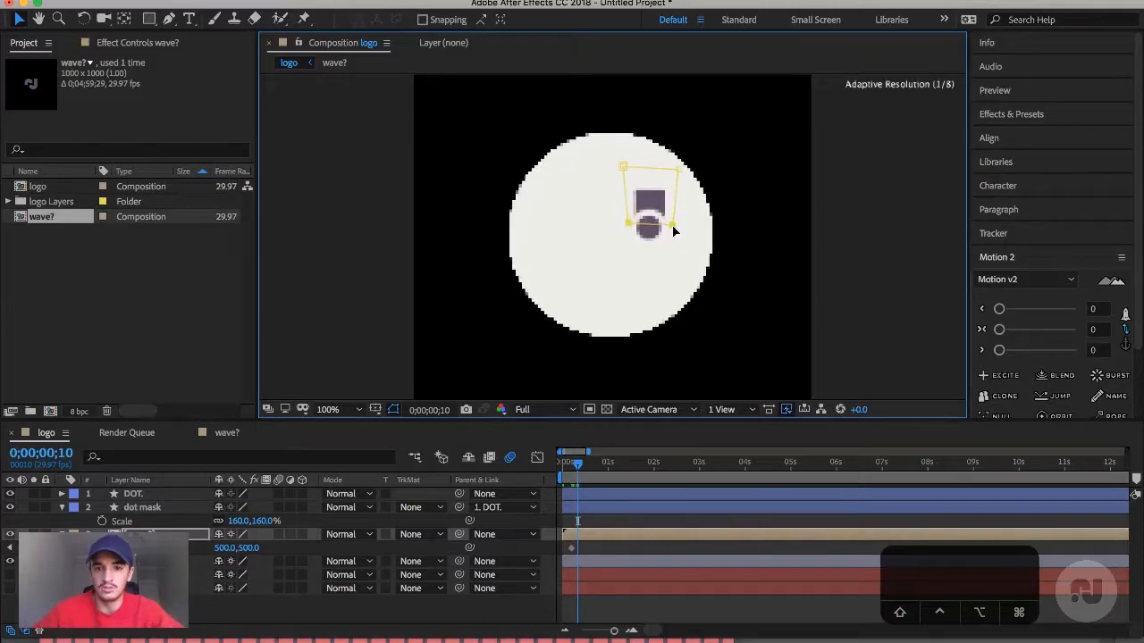
drag(625, 165, 631, 168)
mouse_move(574, 548)
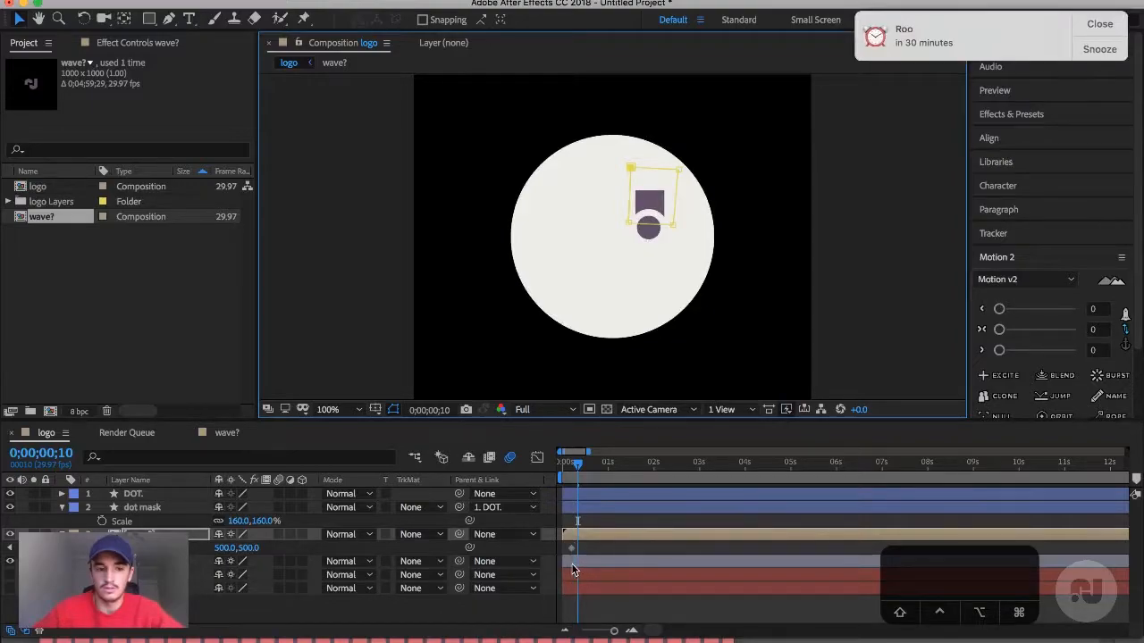
key(super+z)
key(super+z)
key(super+z)
key(super+z)
key(super+z)
key(super+z)
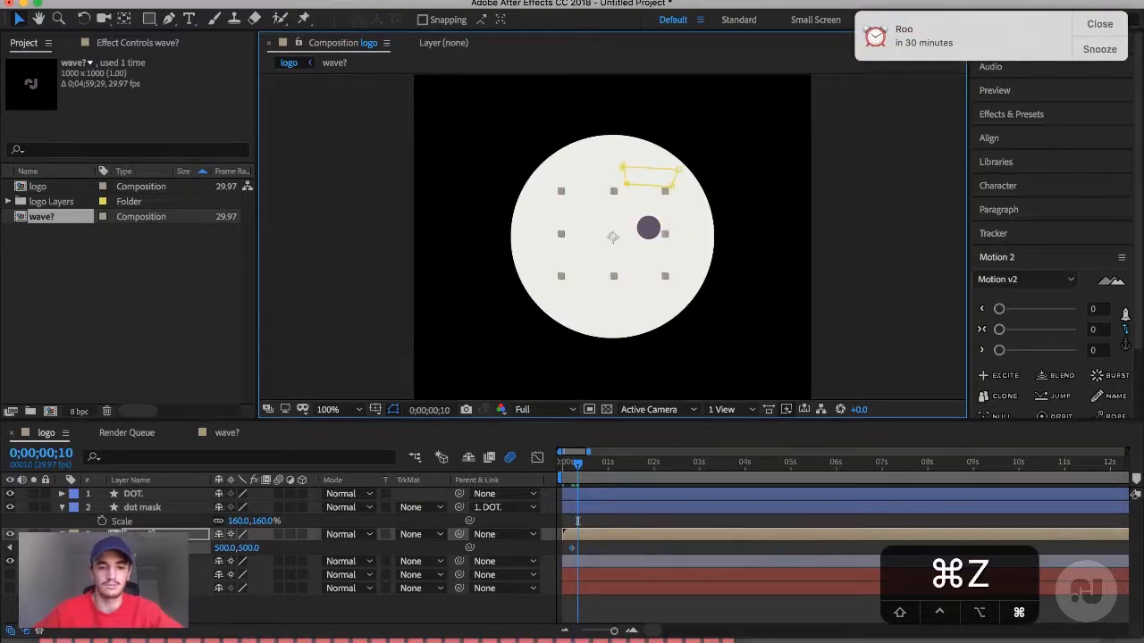
- Keyframe the wave? layer's Mask Path at 0;00;00;06, and move that keyframe slightly earlier in time
click(128, 534)
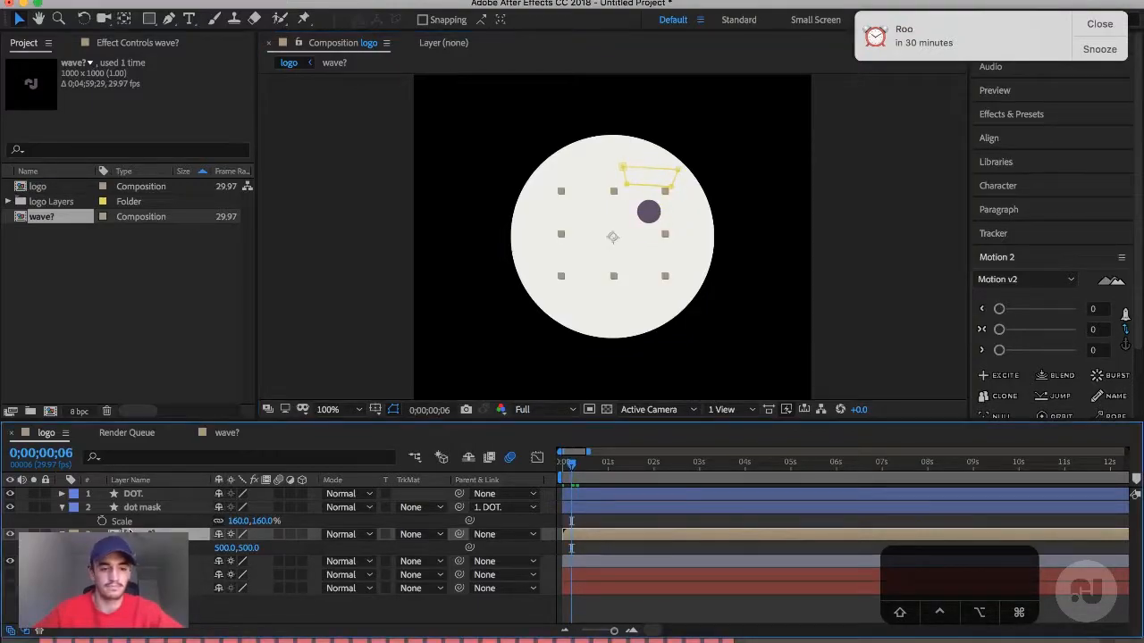
key(m)
click(134, 561)
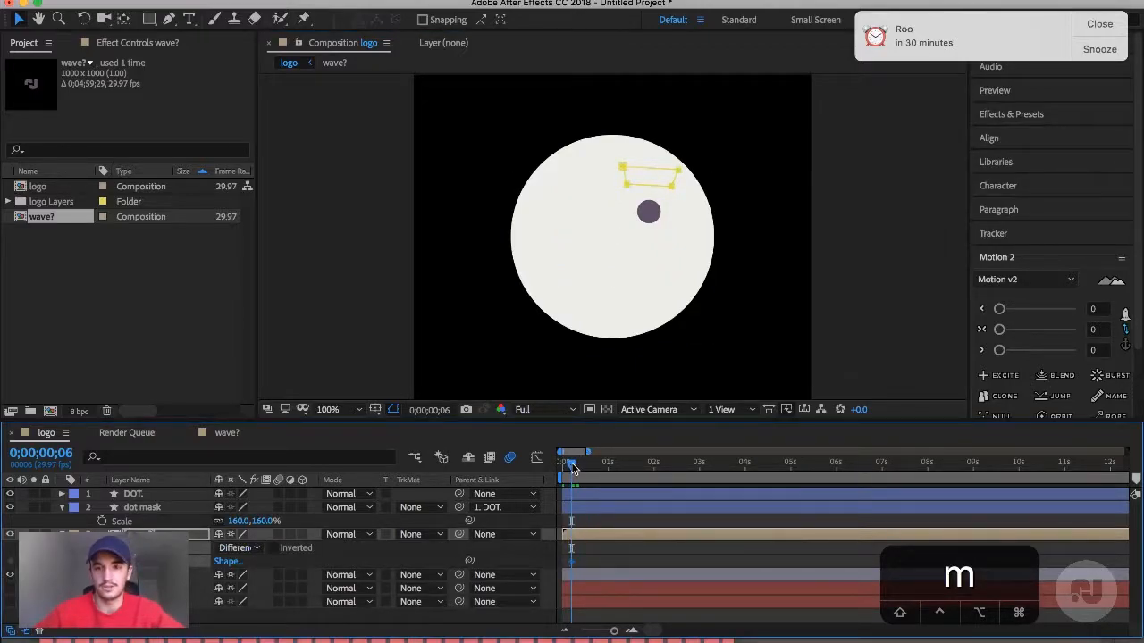
drag(571, 467, 580, 465)
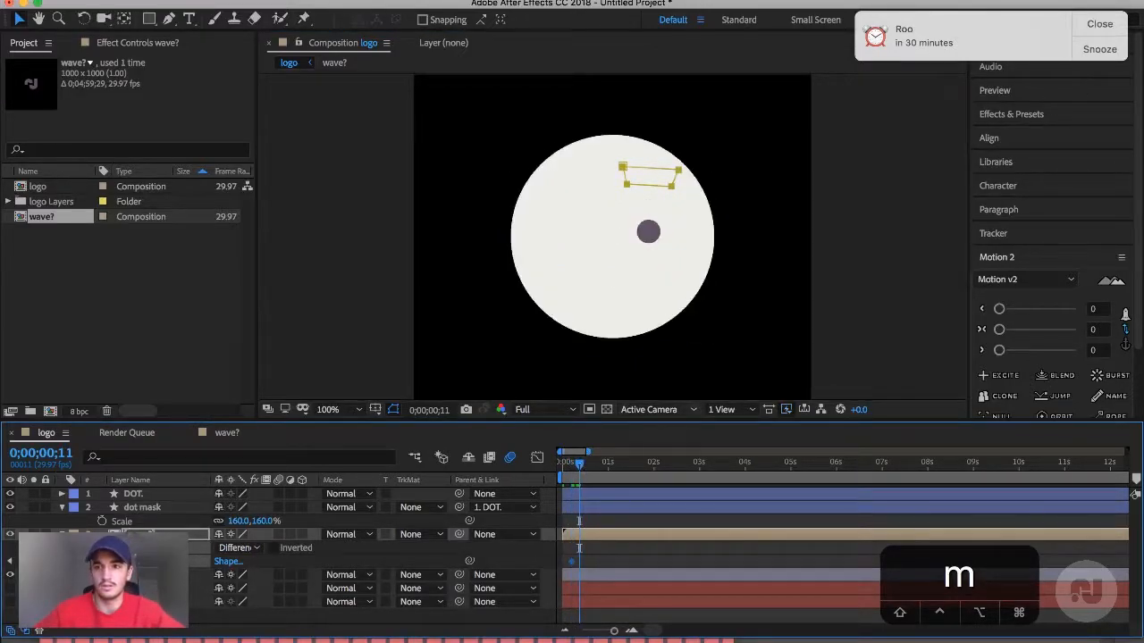
click(1099, 26)
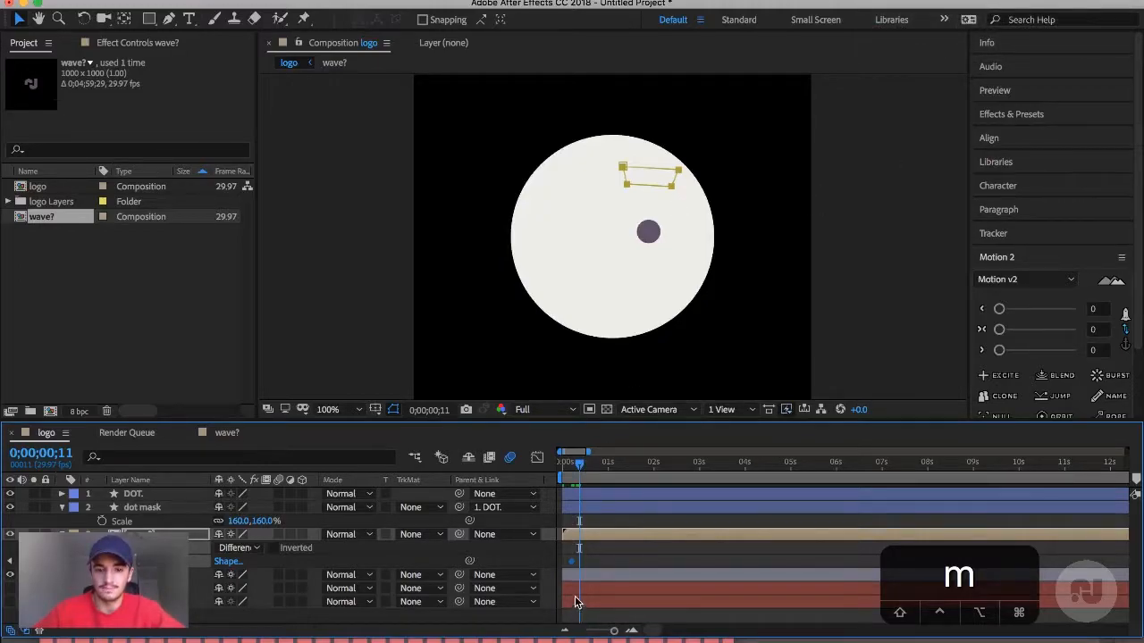
click(571, 563)
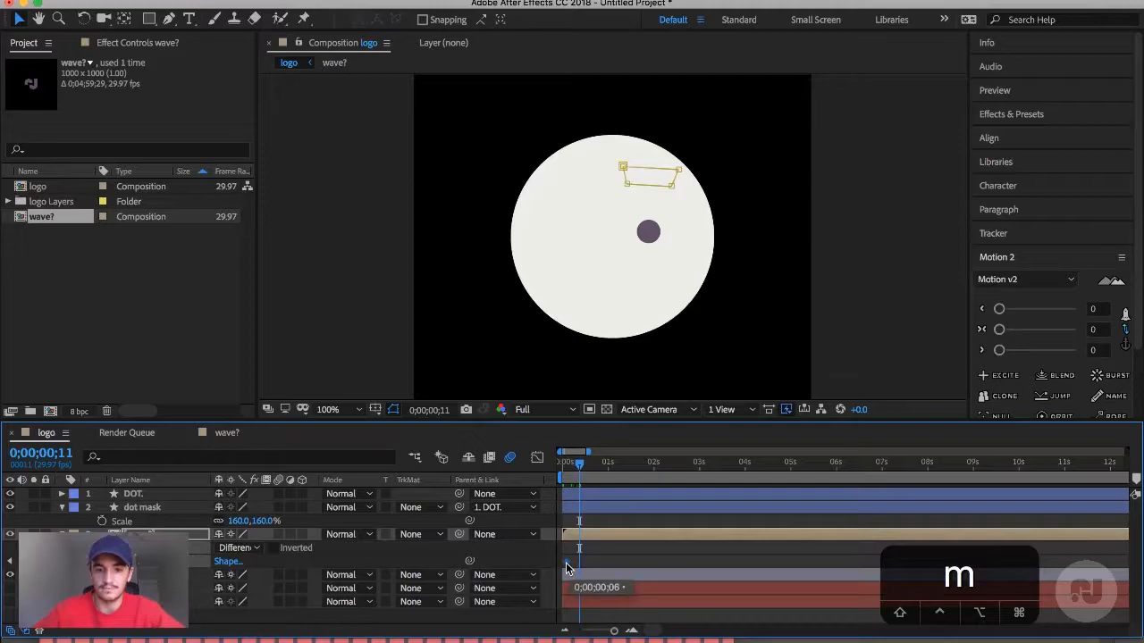
- At 0;00;00;06, pull the mask's two lower points down to the centre of the dot
drag(580, 465, 571, 465)
click(671, 185)
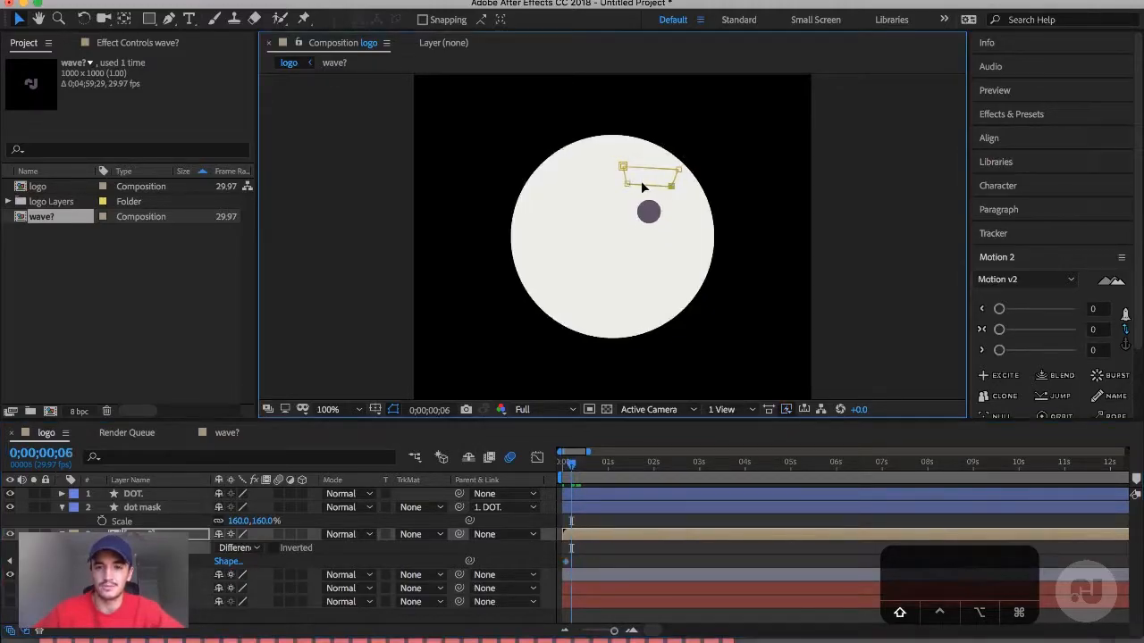
drag(627, 186, 628, 212)
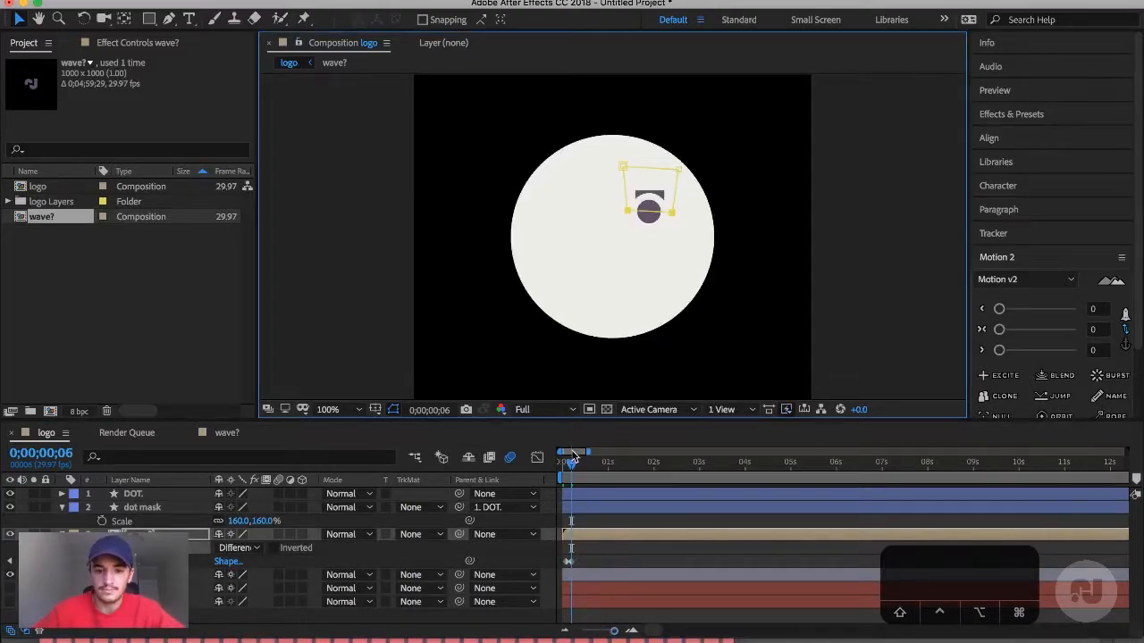
- At 0;00;00;15, lower the mask's bottom edge to the dot, and nudge its upper-left point inward and down
drag(568, 456, 585, 458)
drag(670, 214, 671, 245)
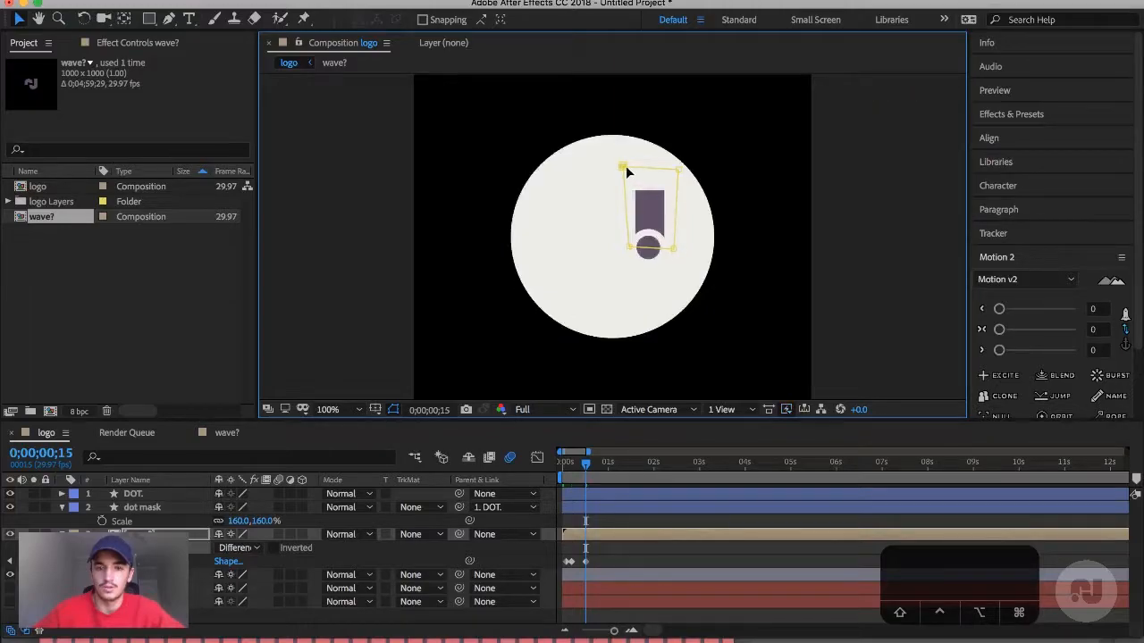
drag(628, 175, 634, 181)
- Go to 0;00;00;26, select the wave? layer's mask path, and add two points along its lower edge with the Pen tool
key(period)
drag(588, 462, 602, 463)
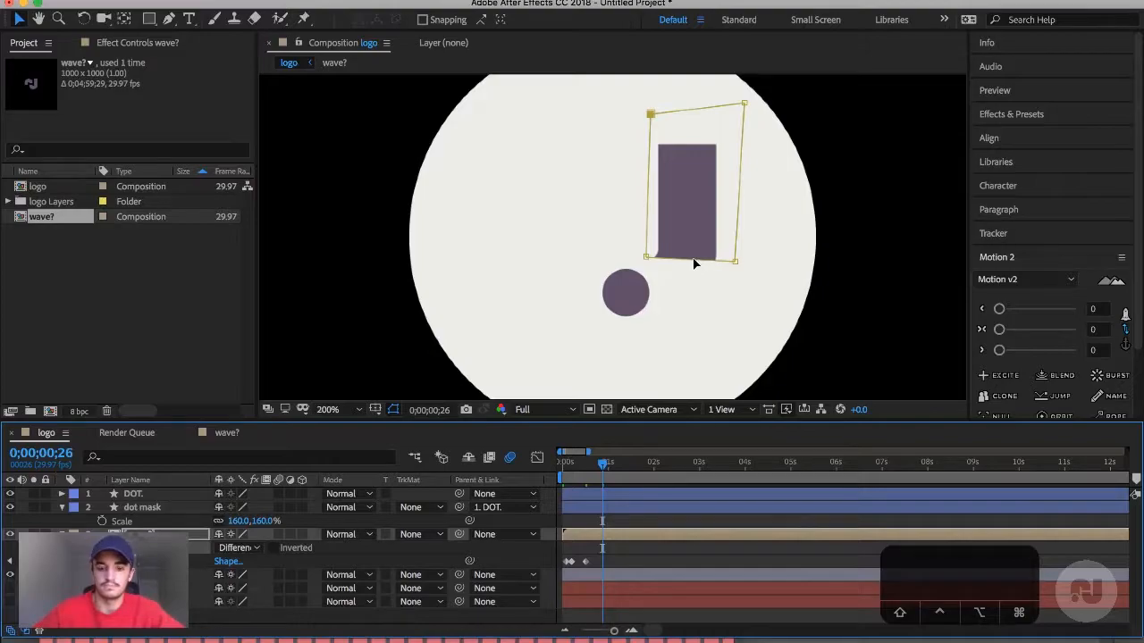
key(p)
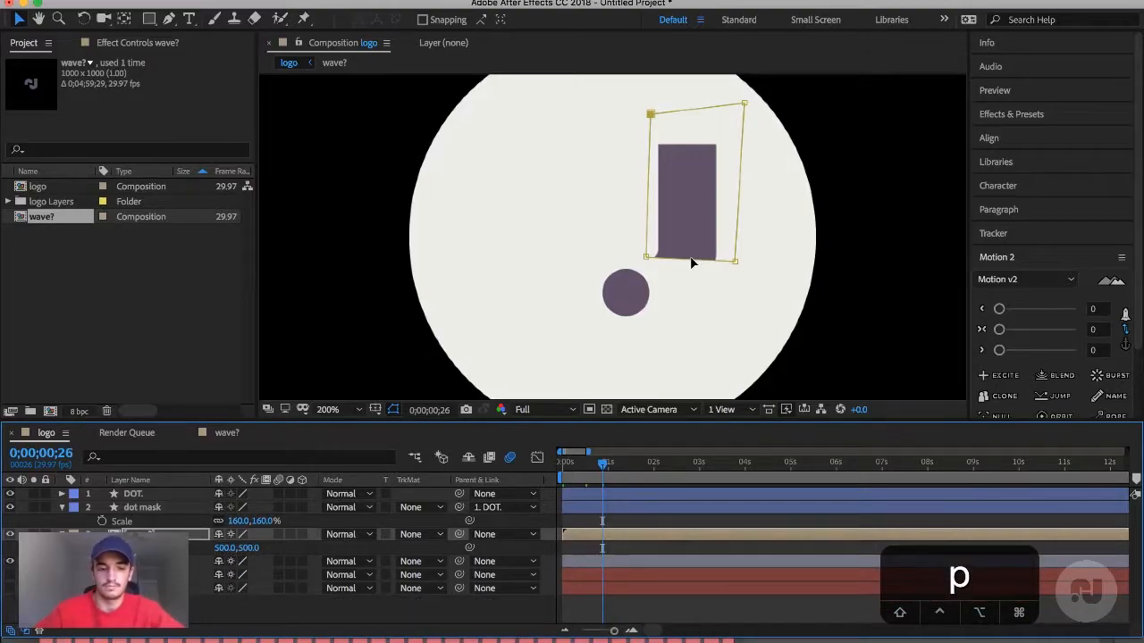
key(m)
click(188, 566)
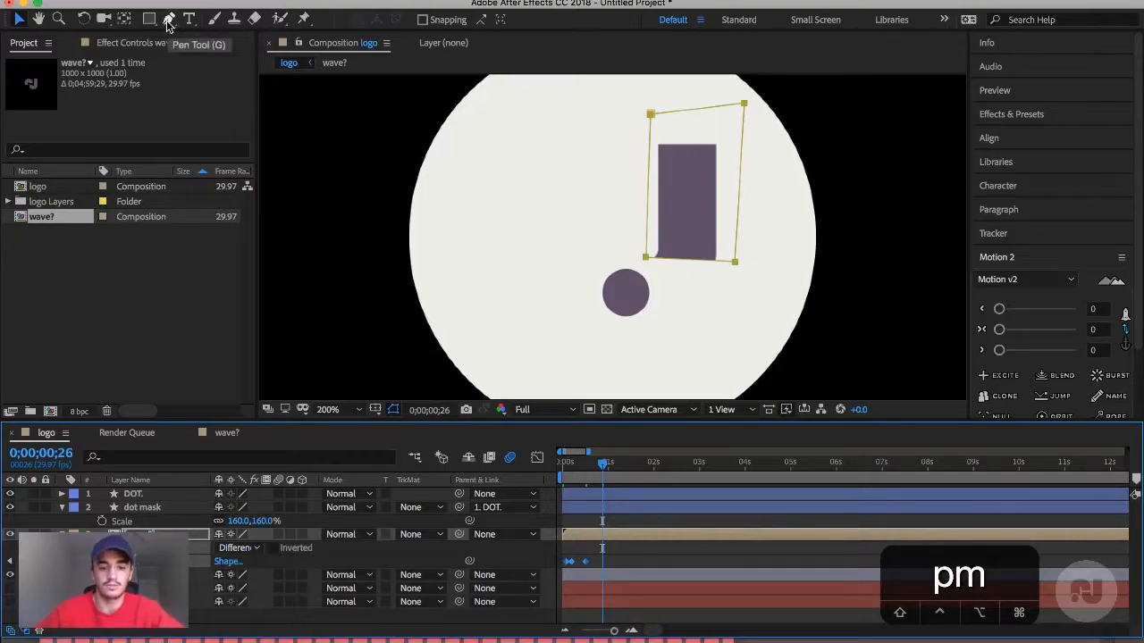
key(g)
click(695, 261)
click(675, 260)
- At 0;00;00;26, pull the mask's lower points down around the J's curve so the mask edge meets the dot
key(a)
drag(675, 260, 636, 365)
drag(736, 261, 736, 288)
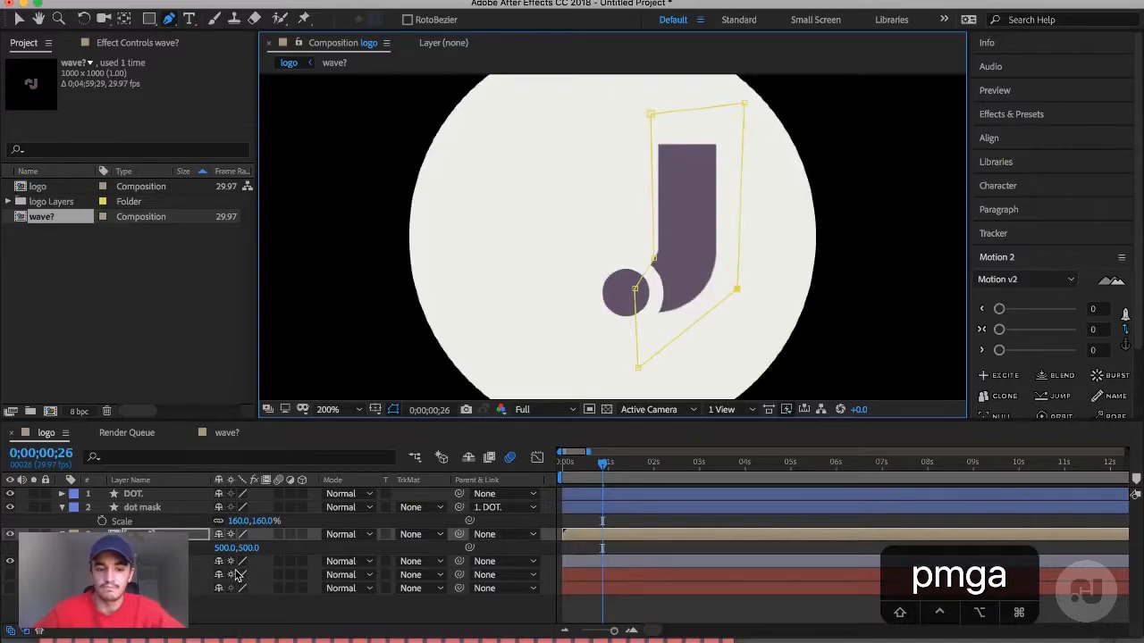
- At 0;00;01;08, reshape the mask around the J's bowl, moving its left-hand points up to the dot and its lower point left
key(m)
drag(583, 471, 620, 480)
drag(637, 288, 566, 250)
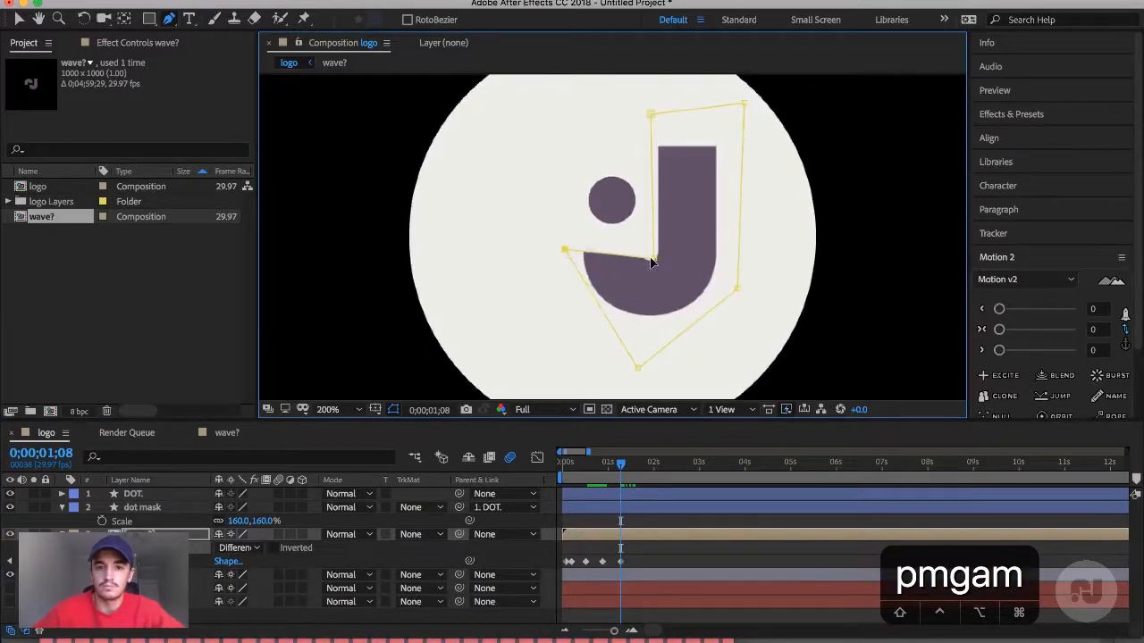
drag(653, 256, 647, 197)
drag(568, 243, 575, 211)
drag(648, 198, 648, 170)
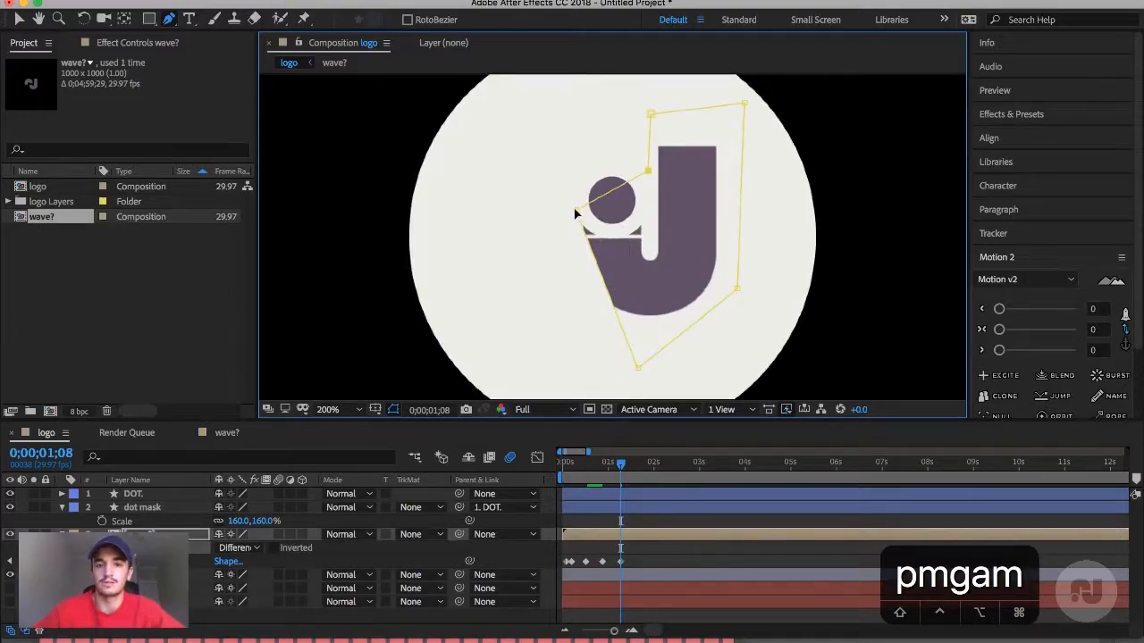
drag(575, 212, 571, 216)
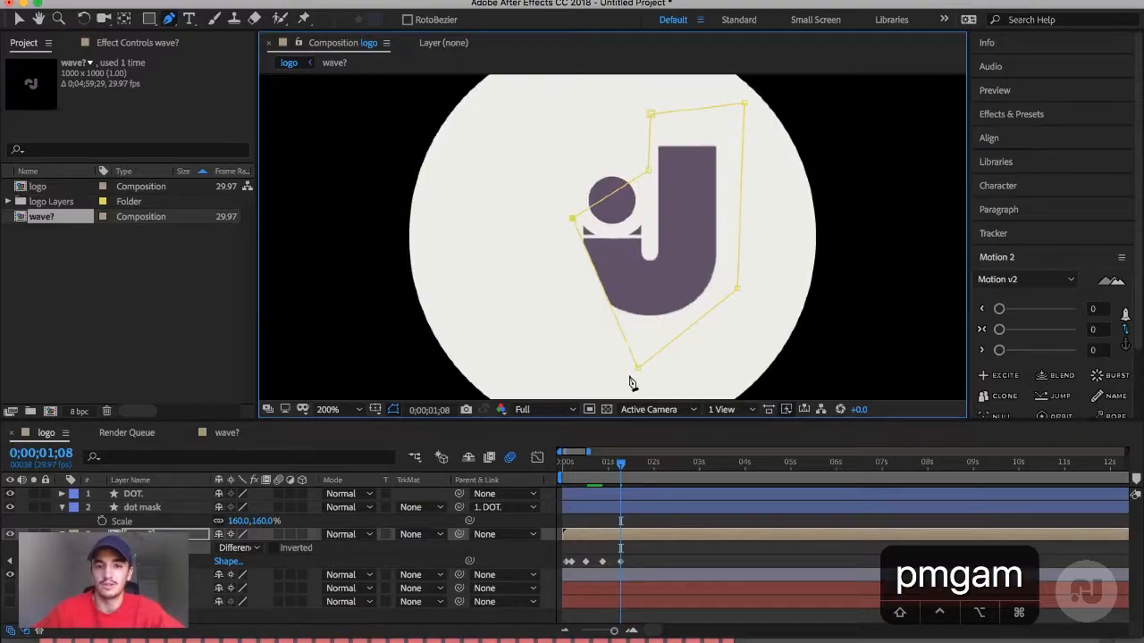
drag(632, 368, 580, 358)
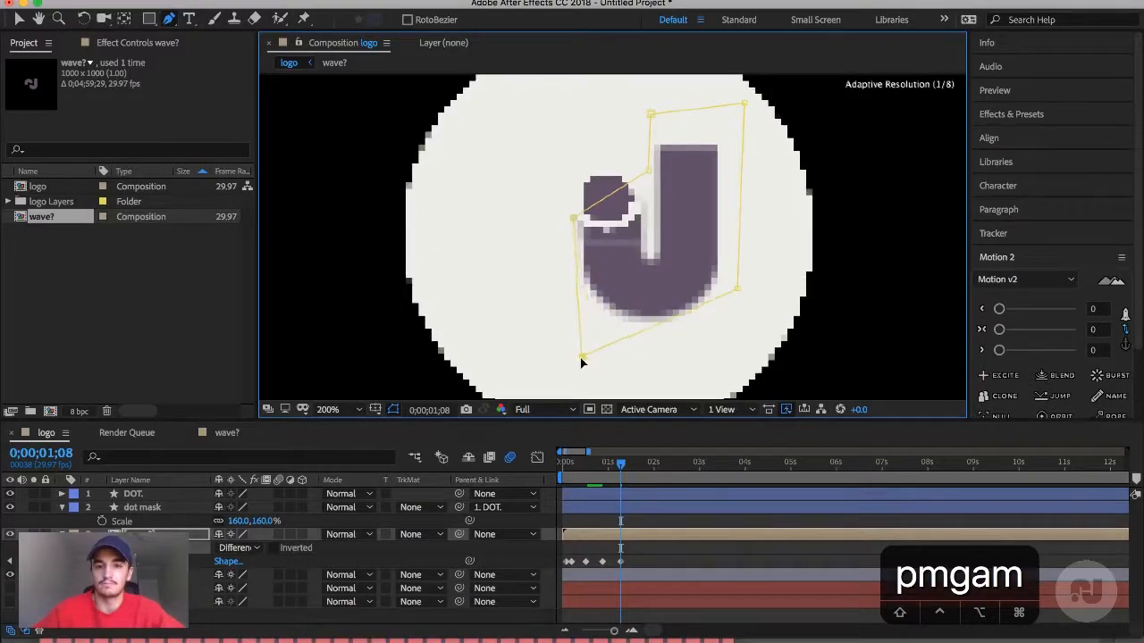
- Lower the mask's lower-right point at 0;00;01;08, then at 0;00;01;25 pull its two upper-left points out around the hook
drag(736, 287, 733, 331)
drag(621, 464, 649, 473)
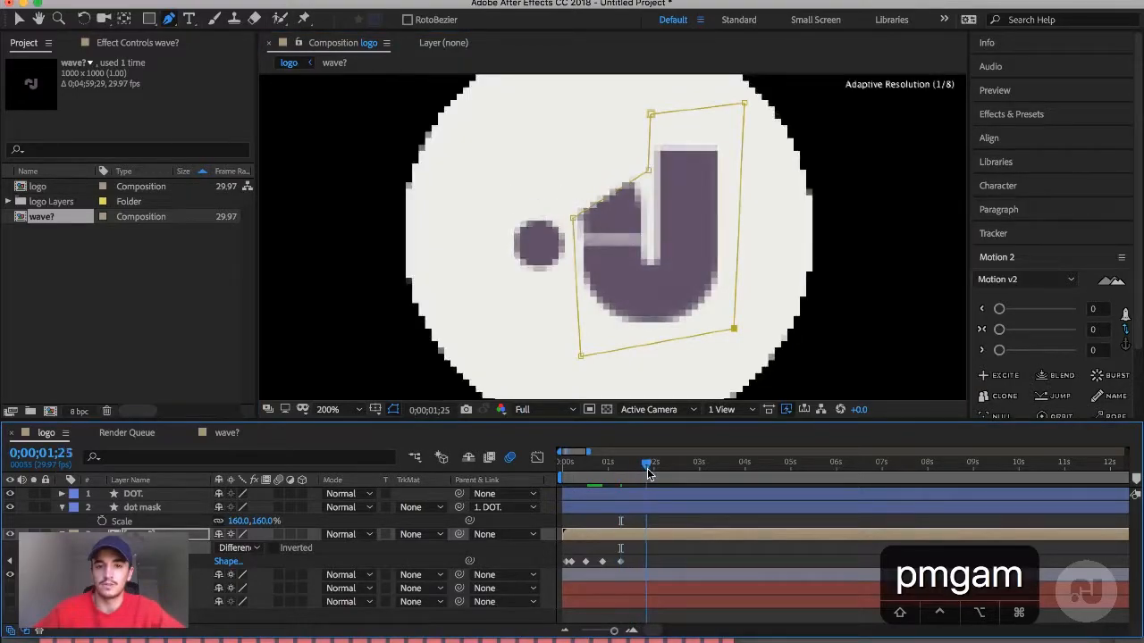
drag(648, 171, 492, 230)
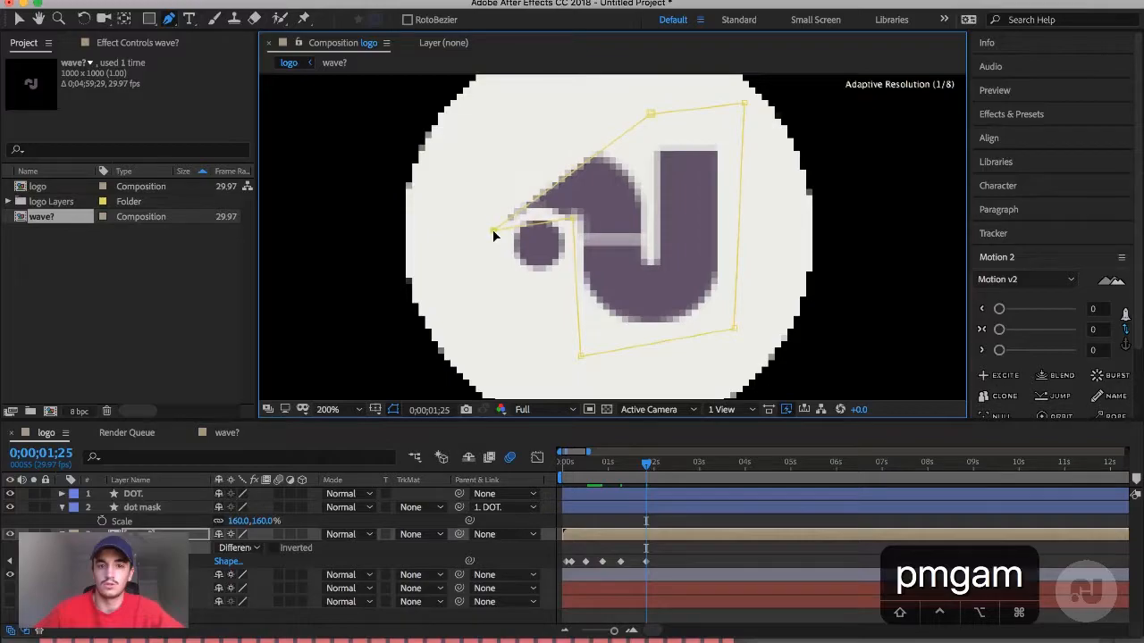
click(650, 115)
drag(649, 116, 508, 118)
- At 0;00;02;06, lower the mask's two left-hand lower points to the dot so the mask uncovers the whole hook
drag(646, 465, 664, 469)
drag(572, 217, 571, 291)
drag(491, 234, 493, 275)
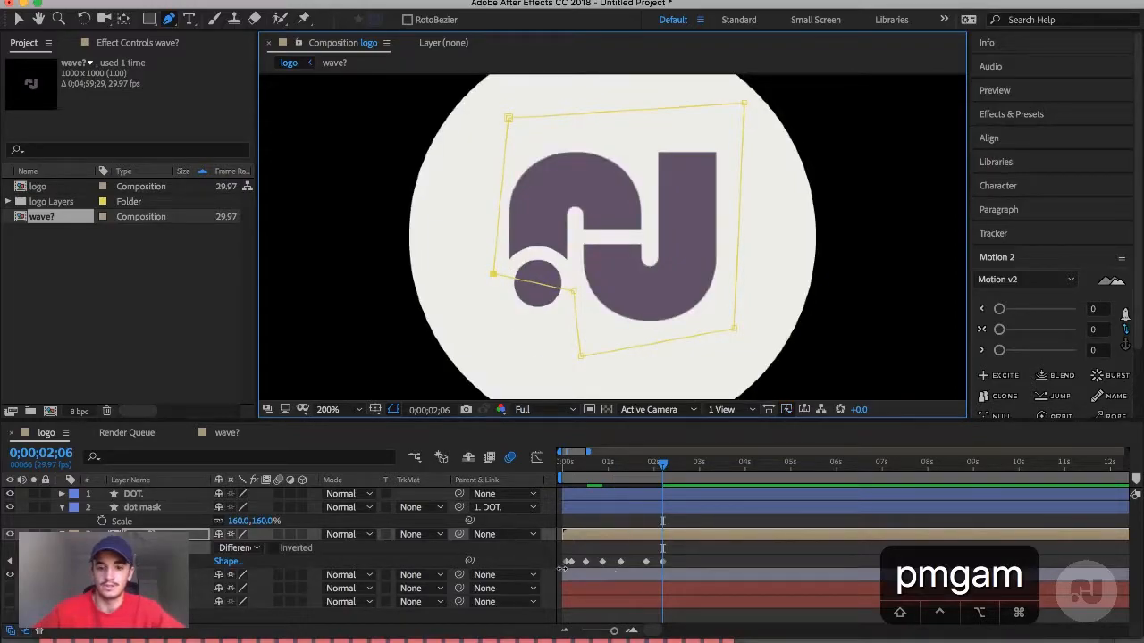
- Preview the dot and mask reveal from 0;00;00;00
drag(661, 471, 559, 487)
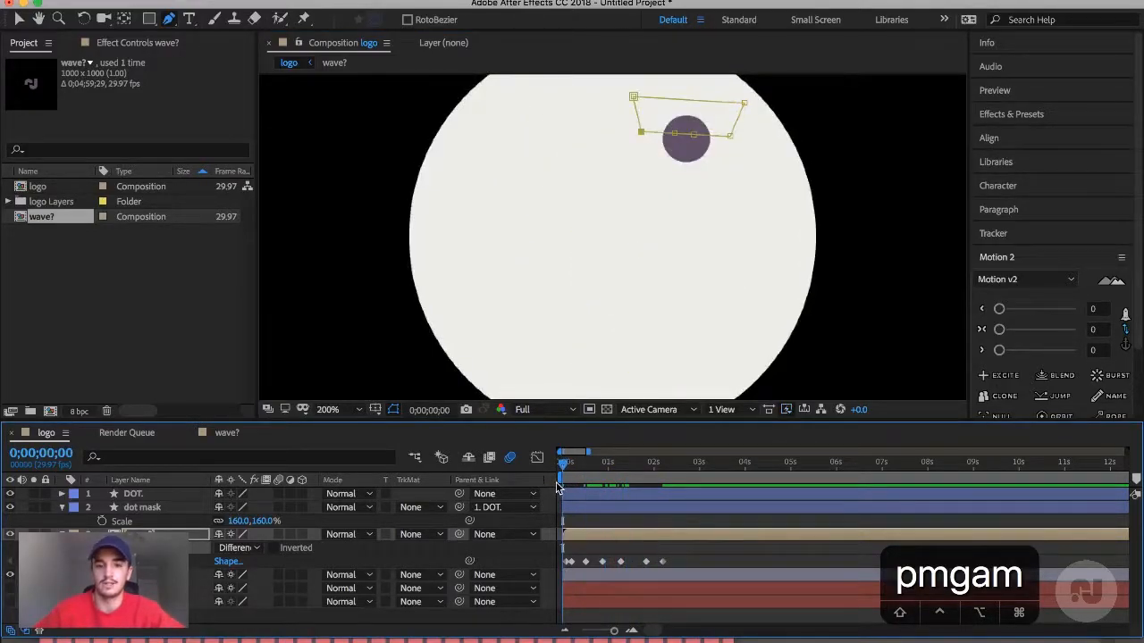
key(space)
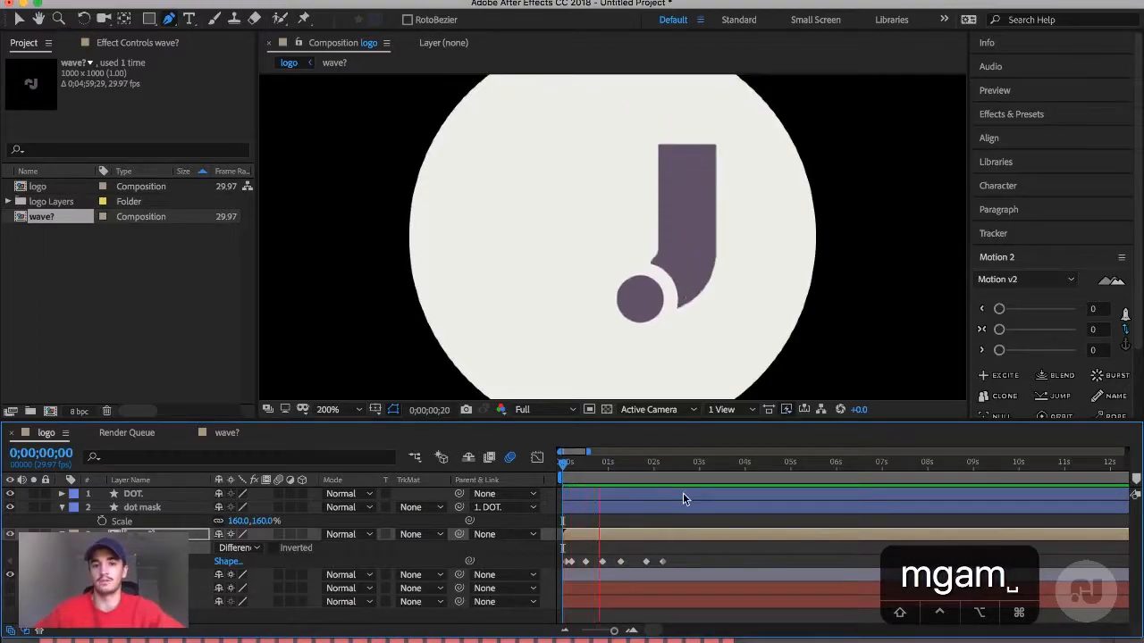
key(space)
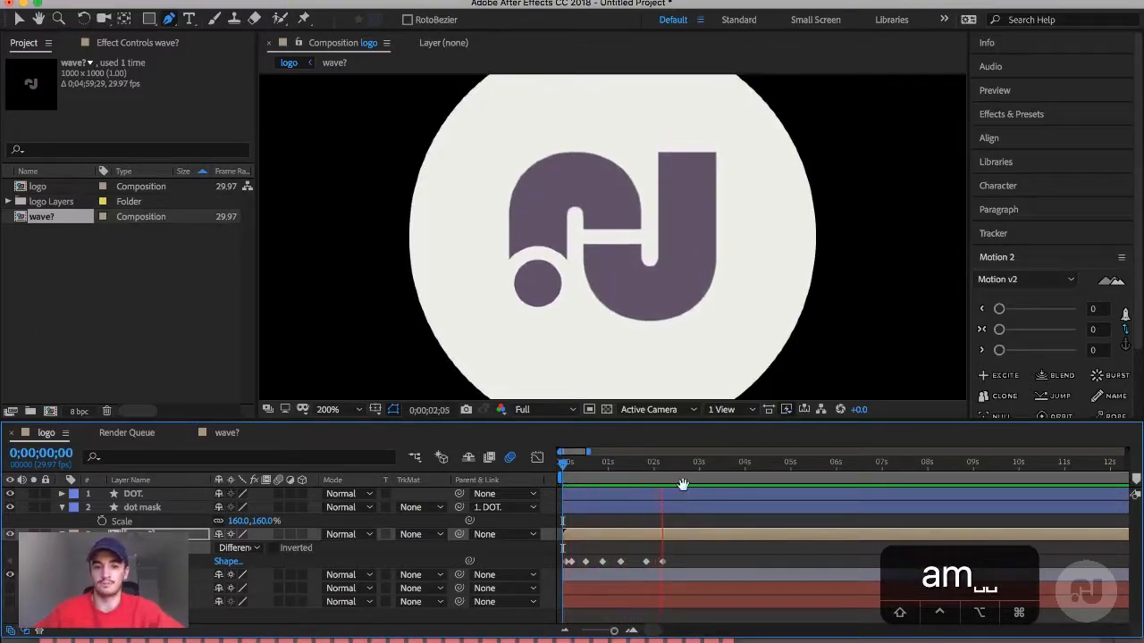
- Magnify the timeline, return to 0;00;00;00, and reveal the DOT. layer's Position keyframes
mouse_move(590, 473)
mouse_down()
mouse_move(566, 475)
mouse_move(586, 479)
mouse_up()
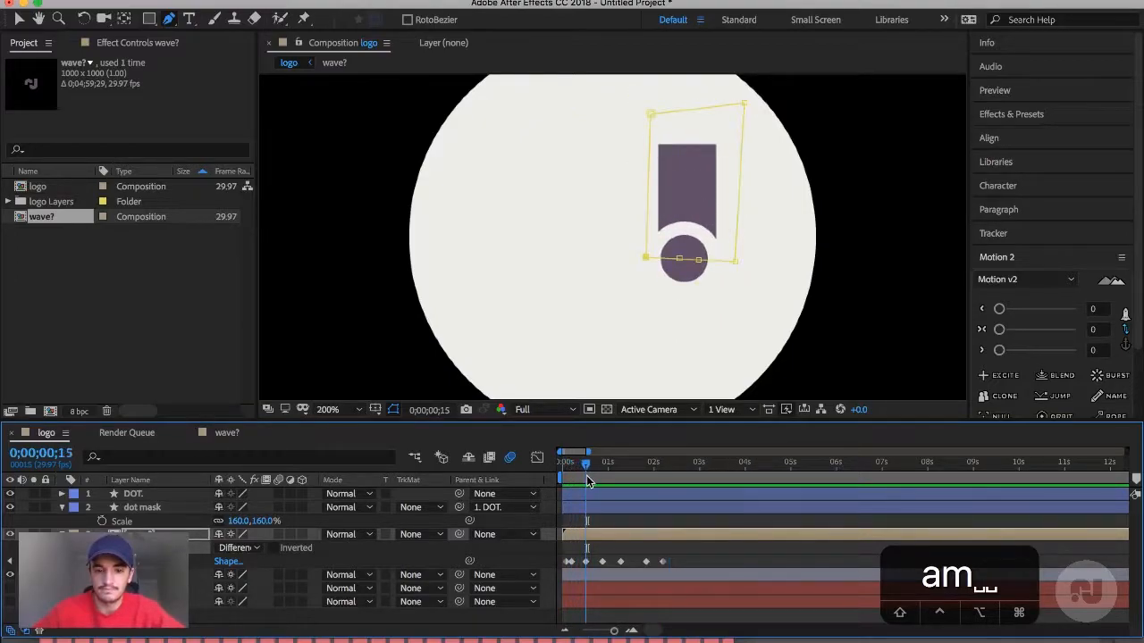
click(631, 631)
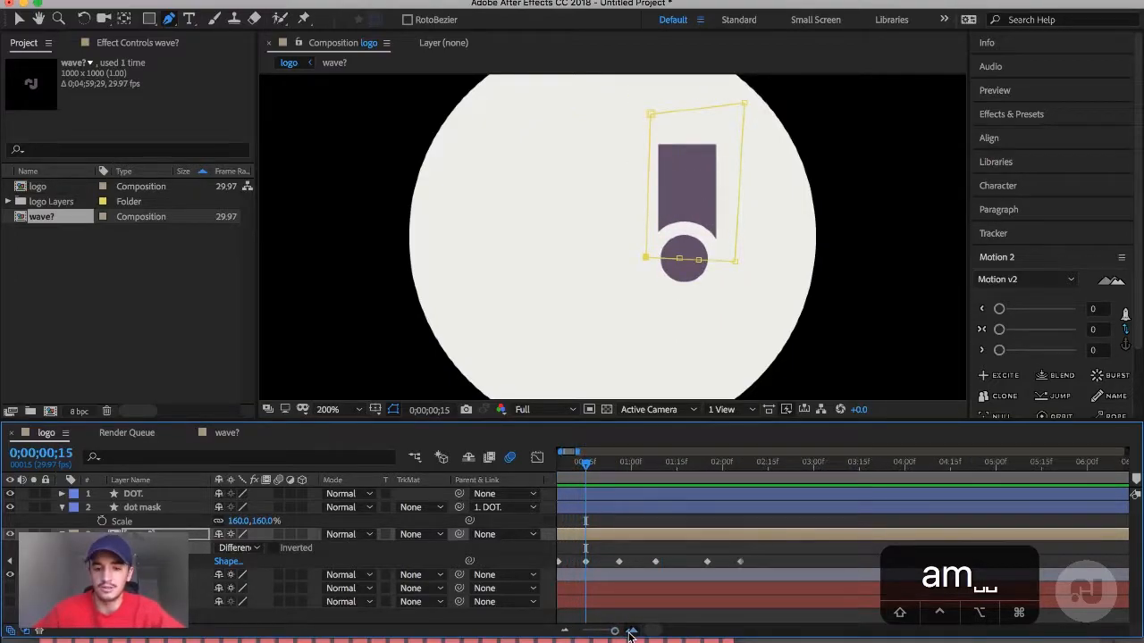
scroll(681, 583, up, 2)
drag(579, 464, 561, 466)
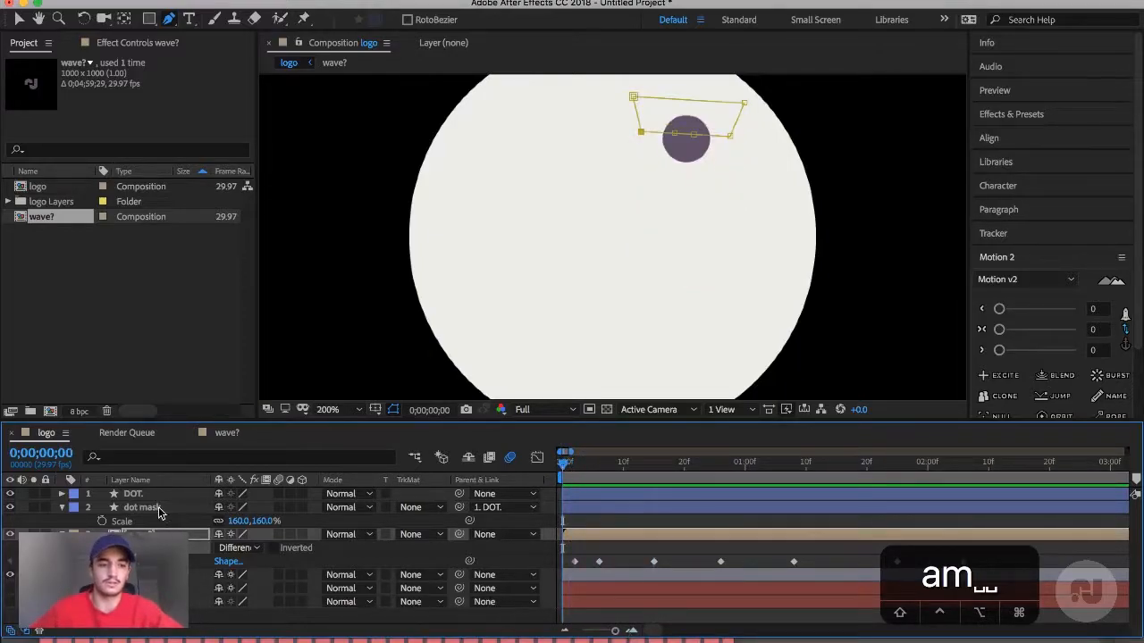
click(132, 493)
key(p)
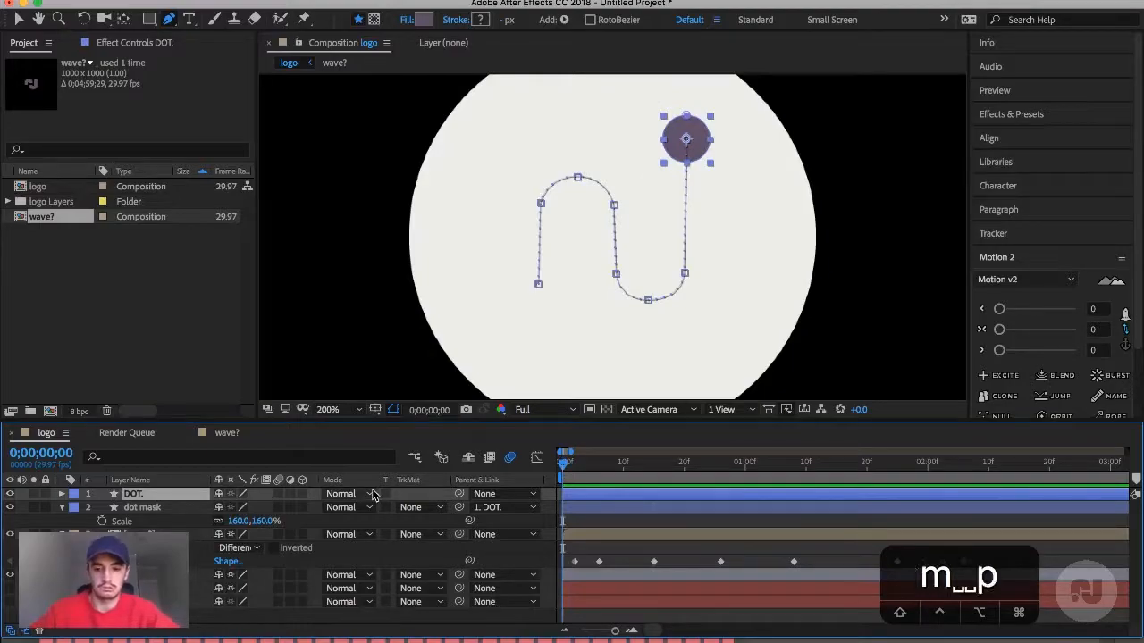
- Compress the DOT. layer's Position keyframes proportionally to run from 0;00;00;13 to about 0;00;00;25, and preview the motion
click(927, 509)
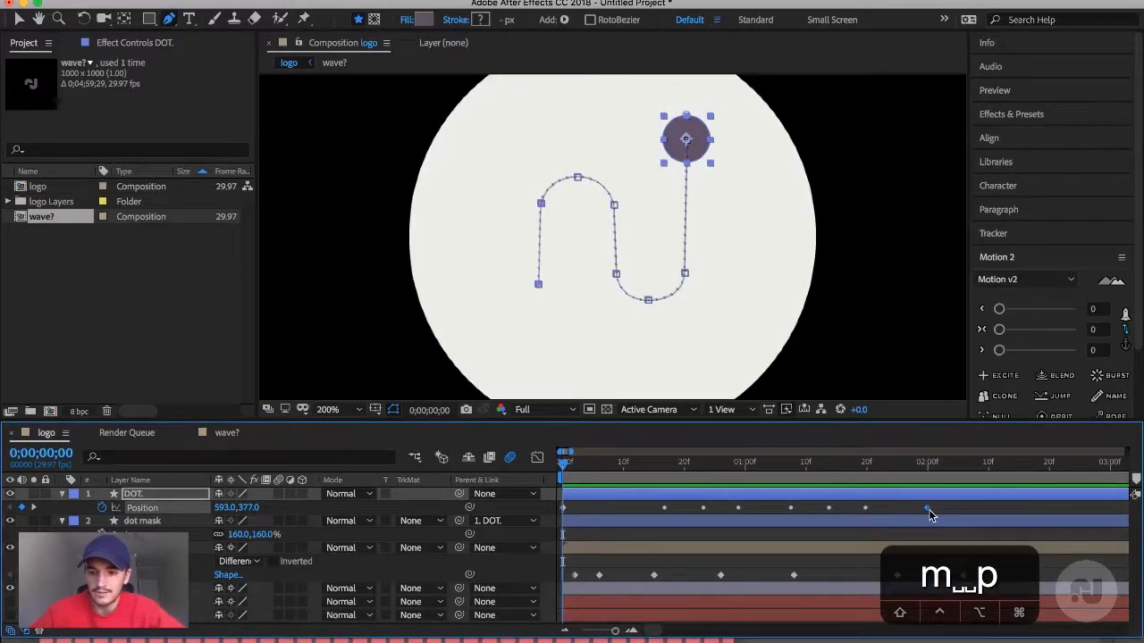
drag(600, 512, 626, 511)
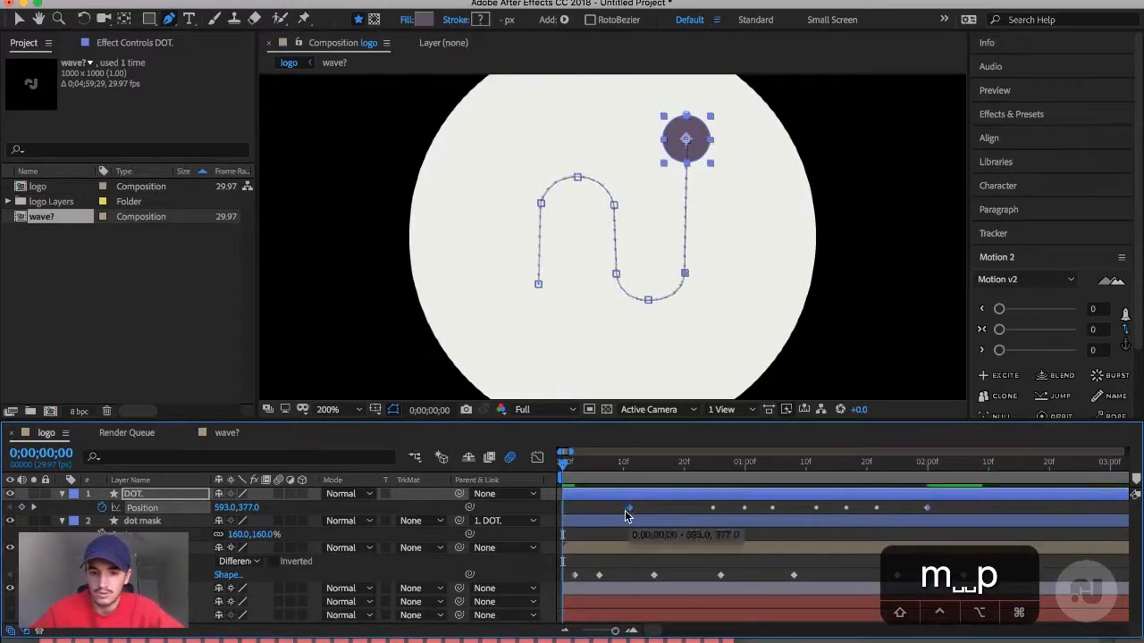
key(super+z)
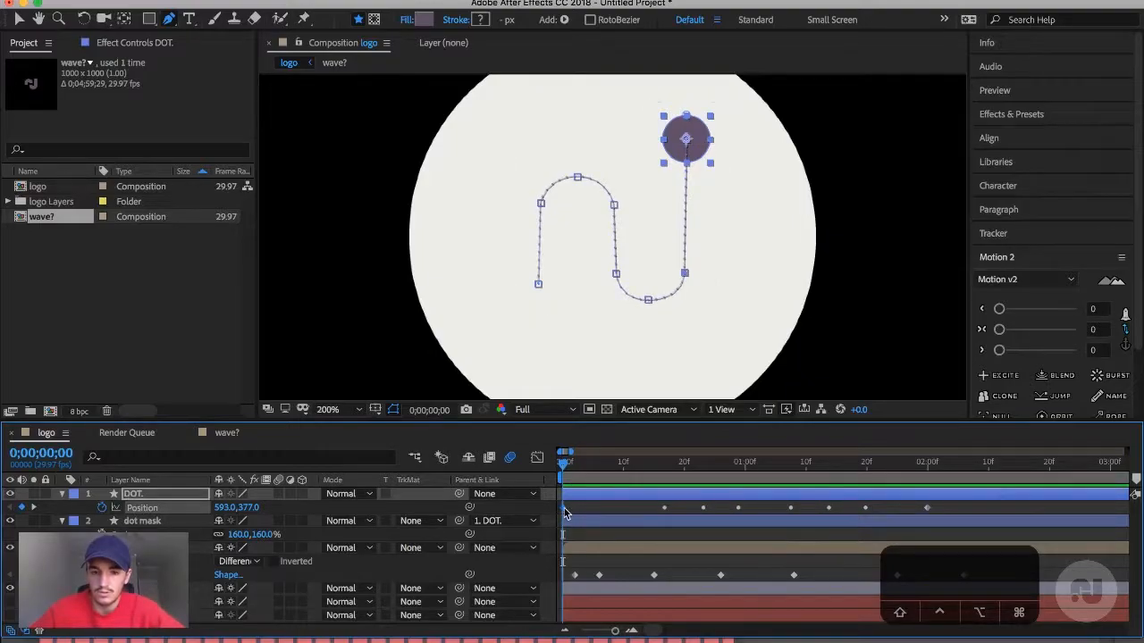
drag(565, 513, 641, 508)
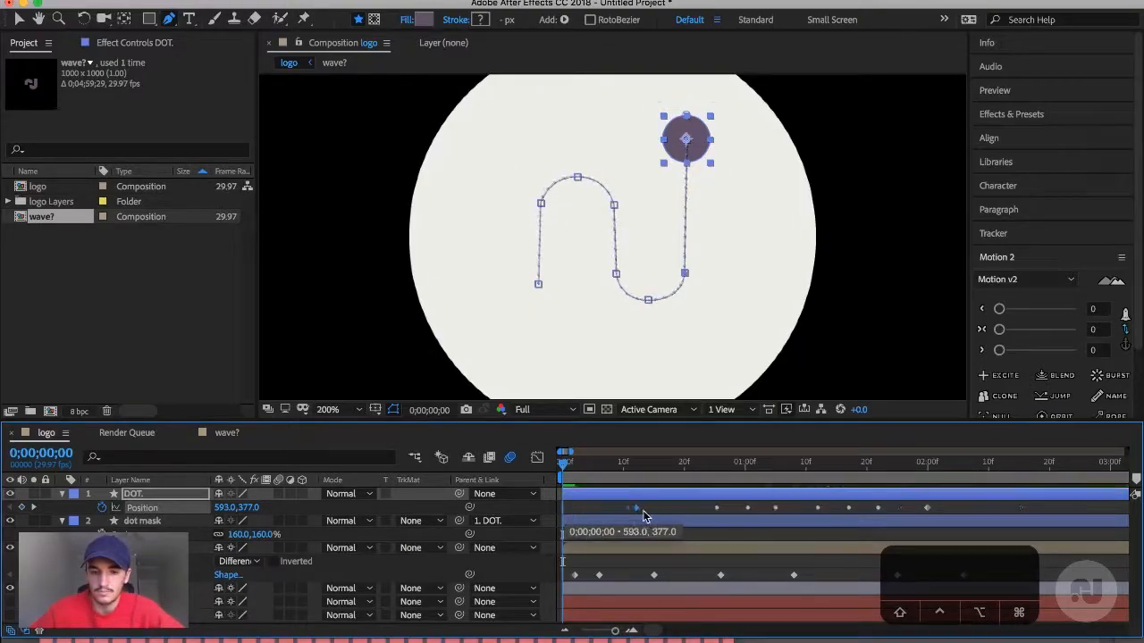
drag(928, 506, 714, 509)
click(642, 466)
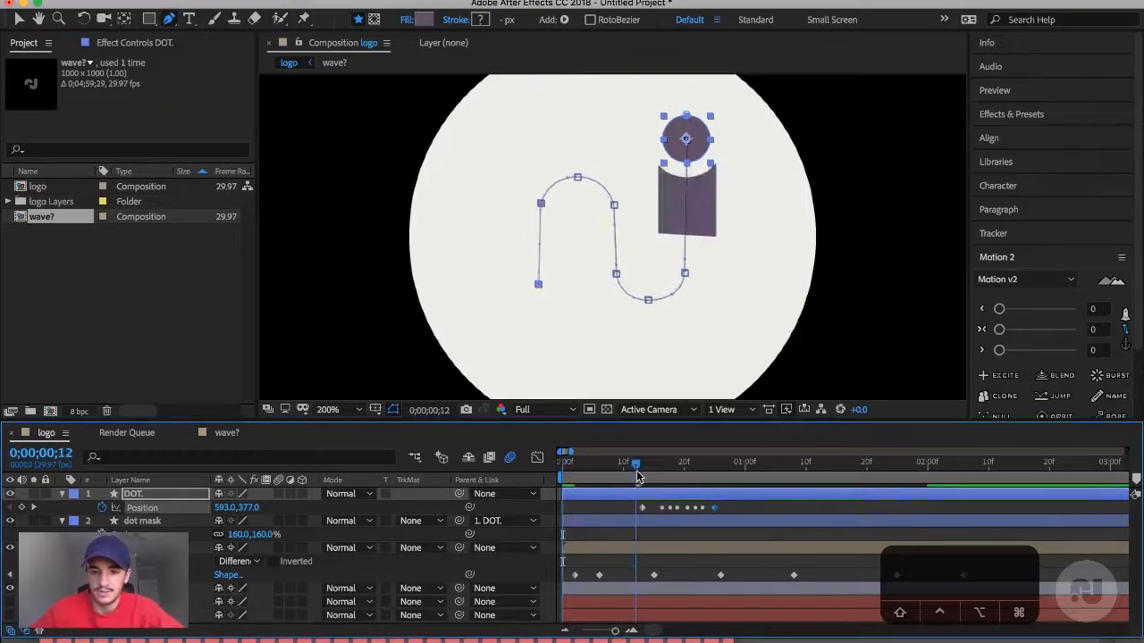
key(space)
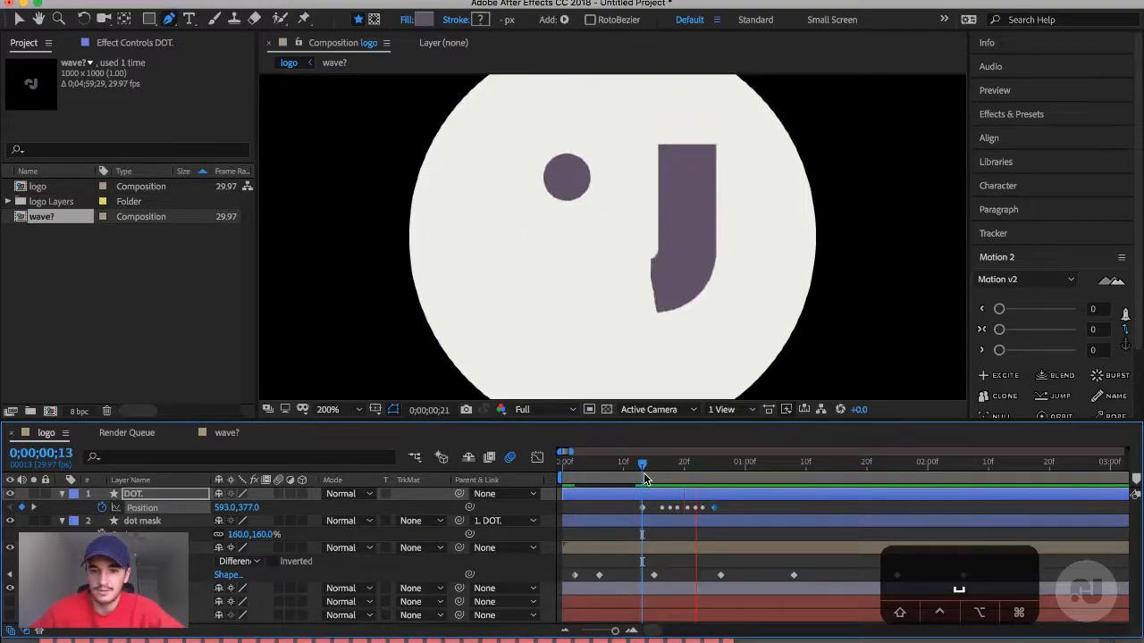
key(space)
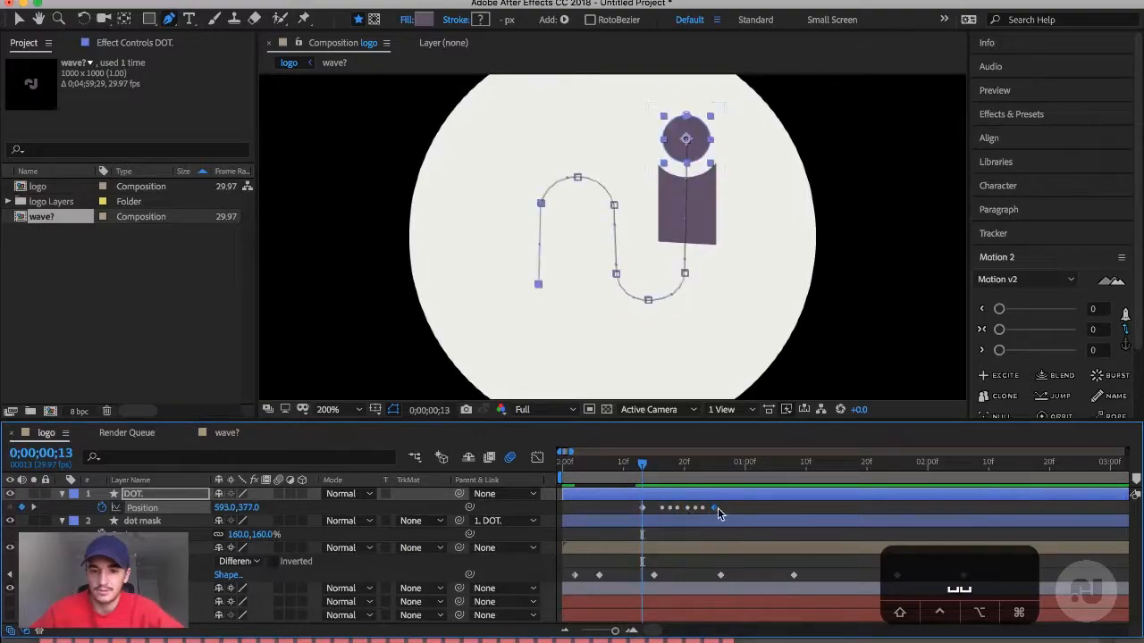
- Rescale the DOT. Position keyframes proportionally to run from 0;00;00;10 to 0;00;01;00, and preview the timing
drag(737, 511, 746, 509)
drag(641, 507, 625, 509)
click(623, 465)
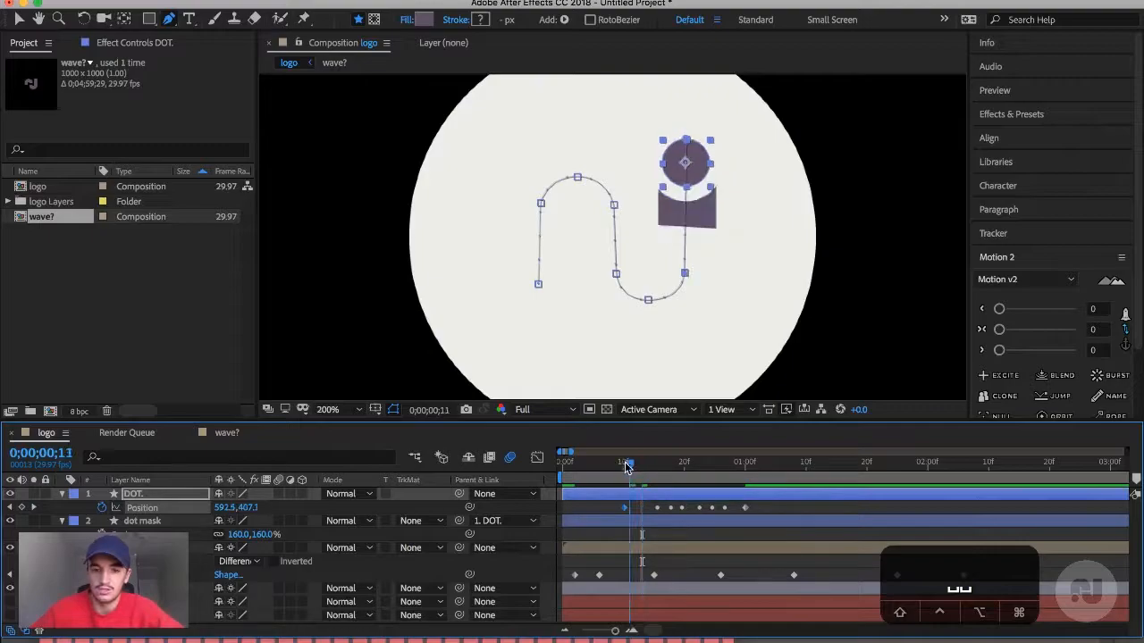
key(space)
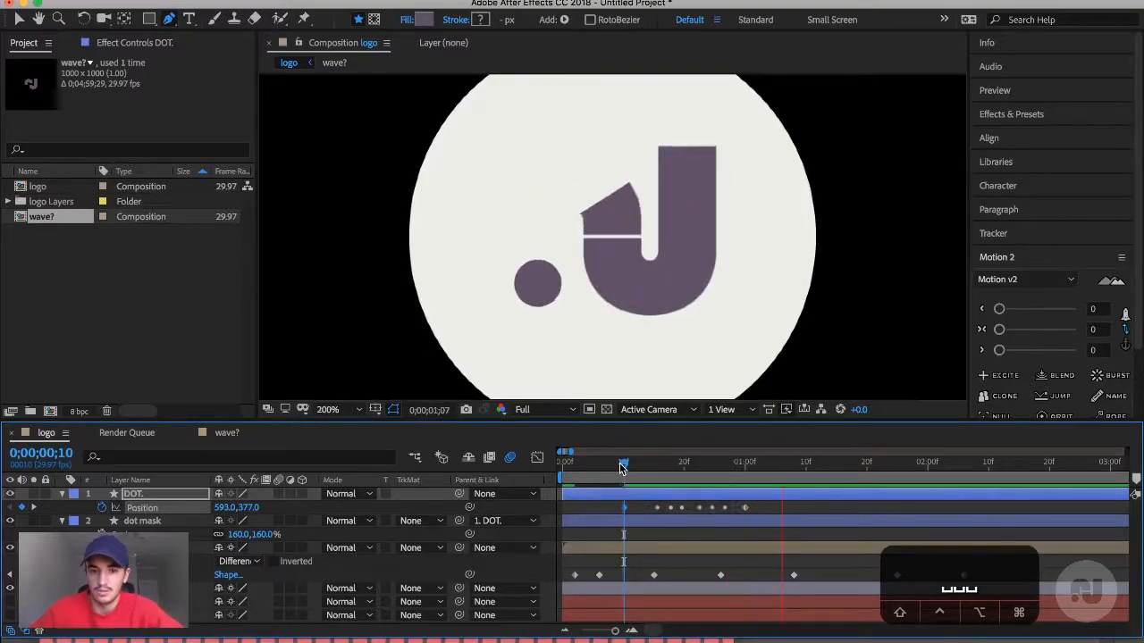
- Stretch the DOT. Position keyframes to start at 0;00;00;00, and move the wave? layer's first mask path keyframe to 0;00;00;00
drag(629, 503, 566, 516)
click(574, 576)
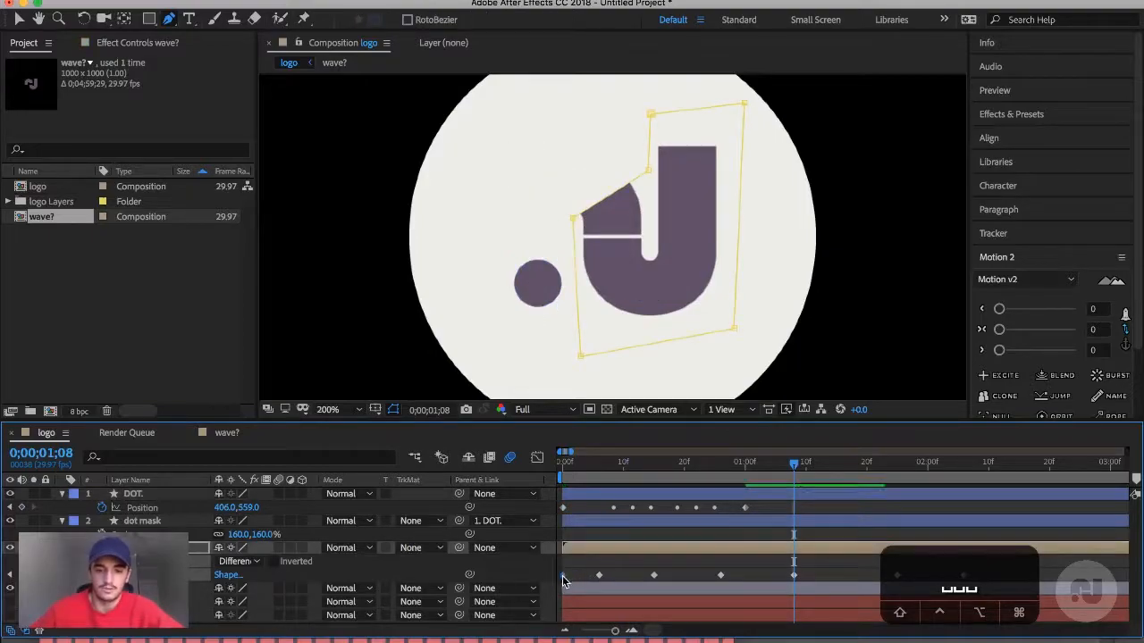
scroll(679, 580, right, 5)
scroll(765, 586, left, 3)
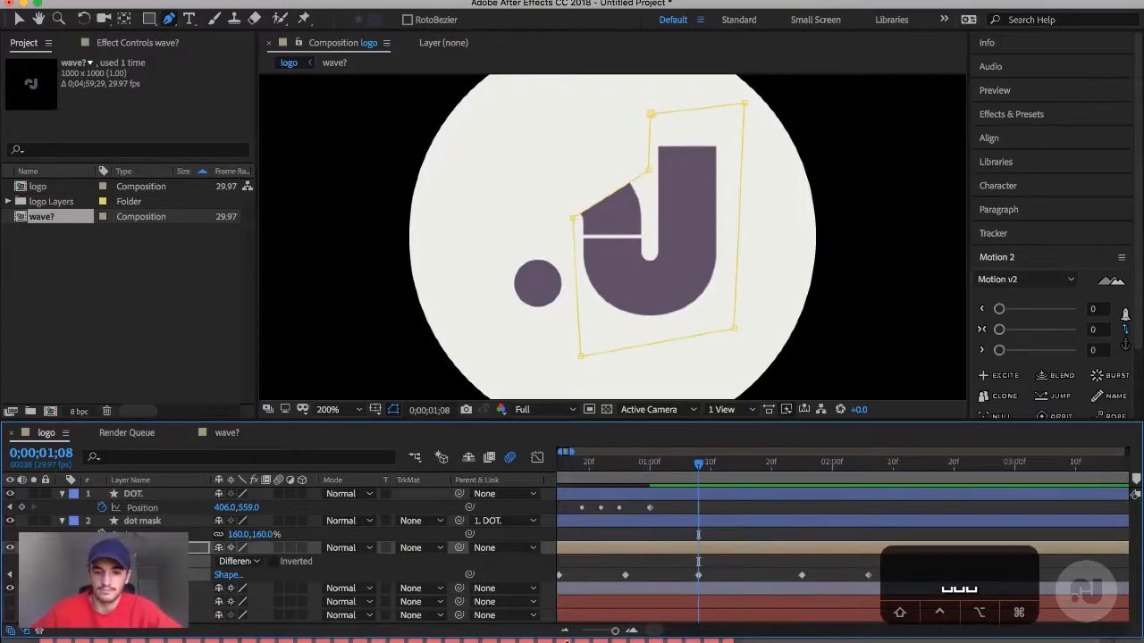
- Compress the timing of the wave? layer's mask path keyframes so that the last one falls at 1 second
click(565, 632)
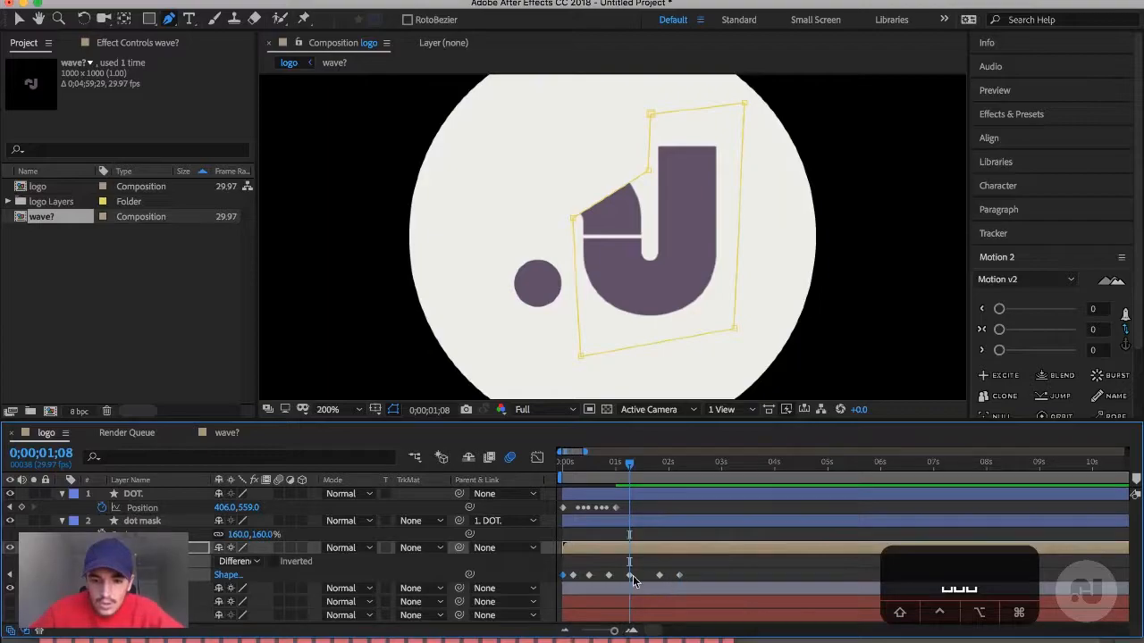
drag(587, 576, 616, 578)
click(577, 577)
click(632, 630)
- Shift the third mask path keyframe to about frame 7 and the fourth to about frame 13 to follow the dot's movement
click(567, 464)
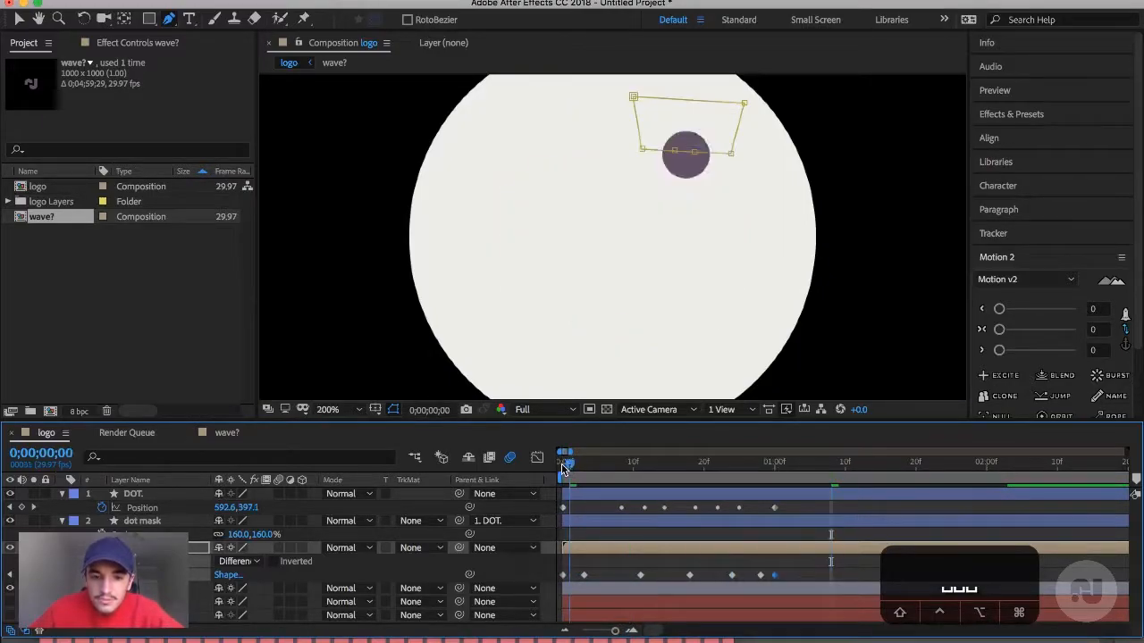
drag(569, 466, 619, 471)
drag(639, 575, 611, 576)
click(607, 470)
drag(607, 478, 640, 483)
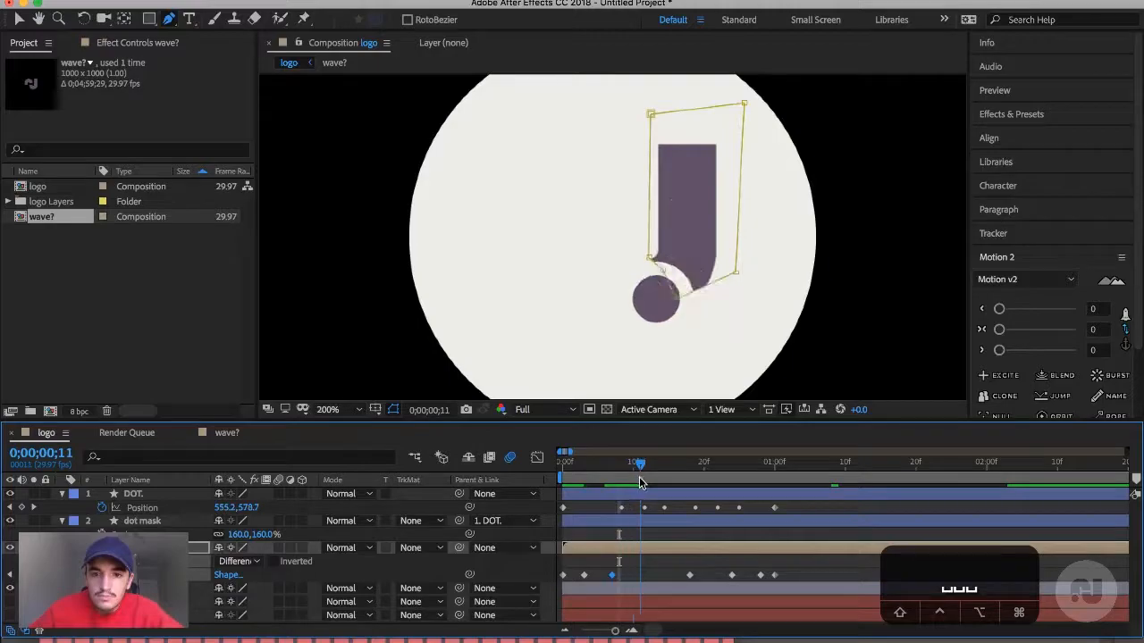
drag(690, 574, 654, 575)
click(647, 470)
drag(648, 471, 661, 473)
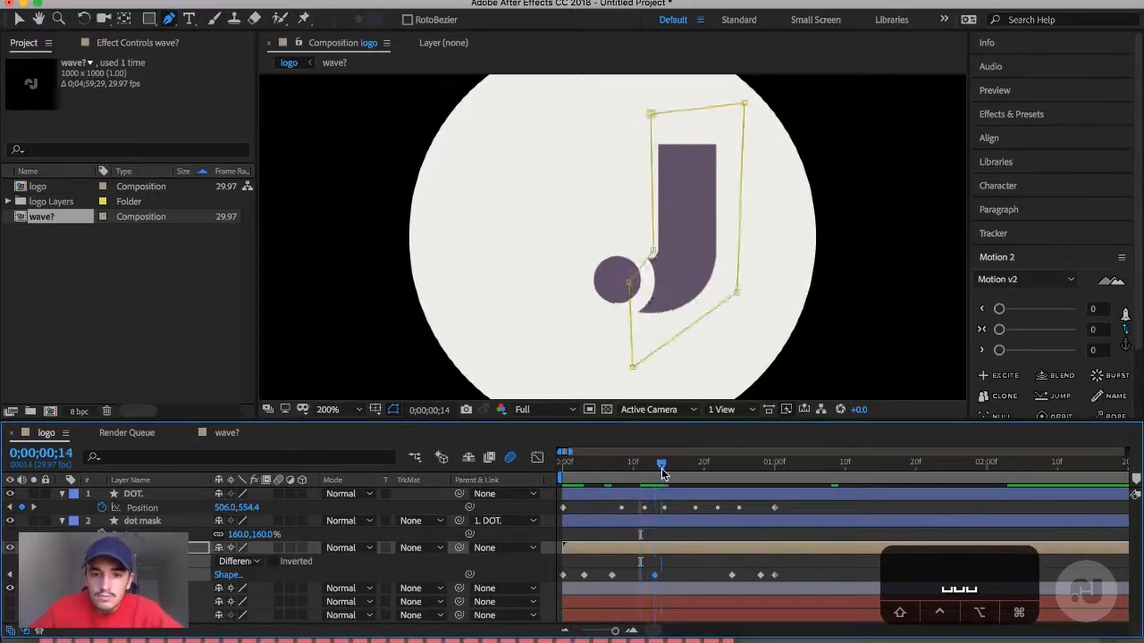
- Move the fifth mask path keyframe to about frame 20 and pull the mask's lower-left point outward at frame 16
drag(732, 574, 690, 585)
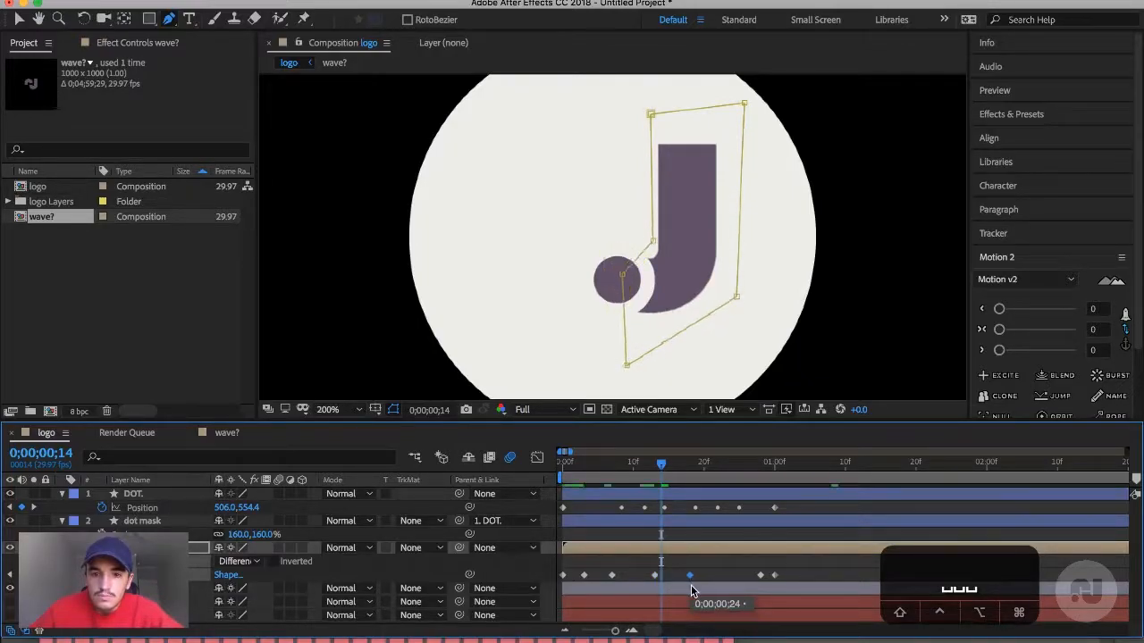
click(671, 465)
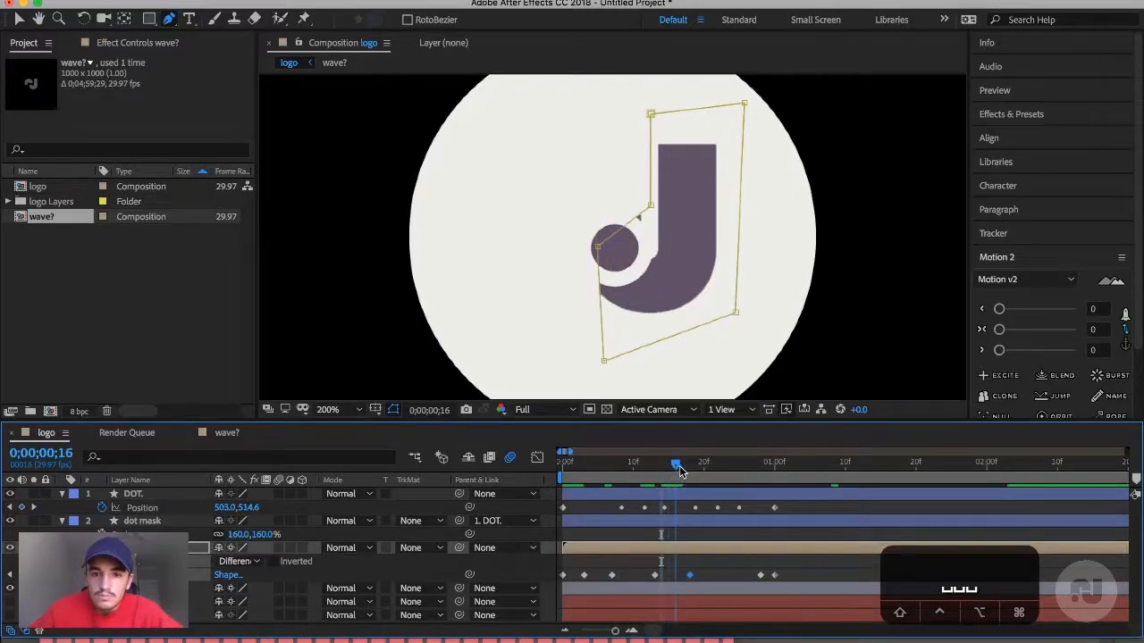
drag(693, 576, 707, 581)
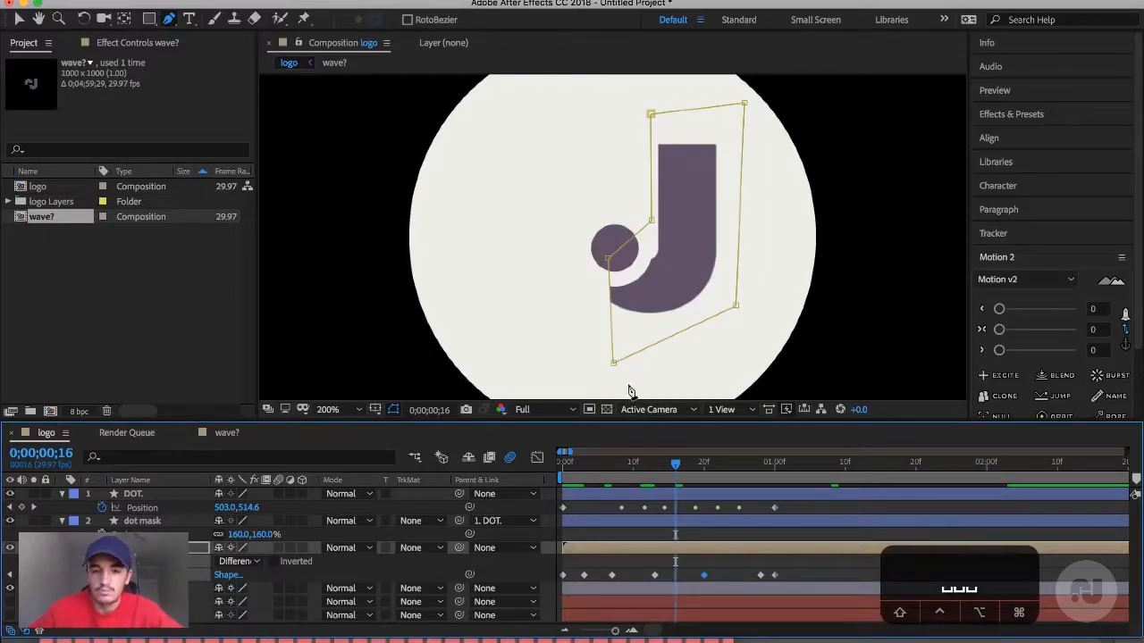
drag(613, 363, 515, 330)
double_click(735, 307)
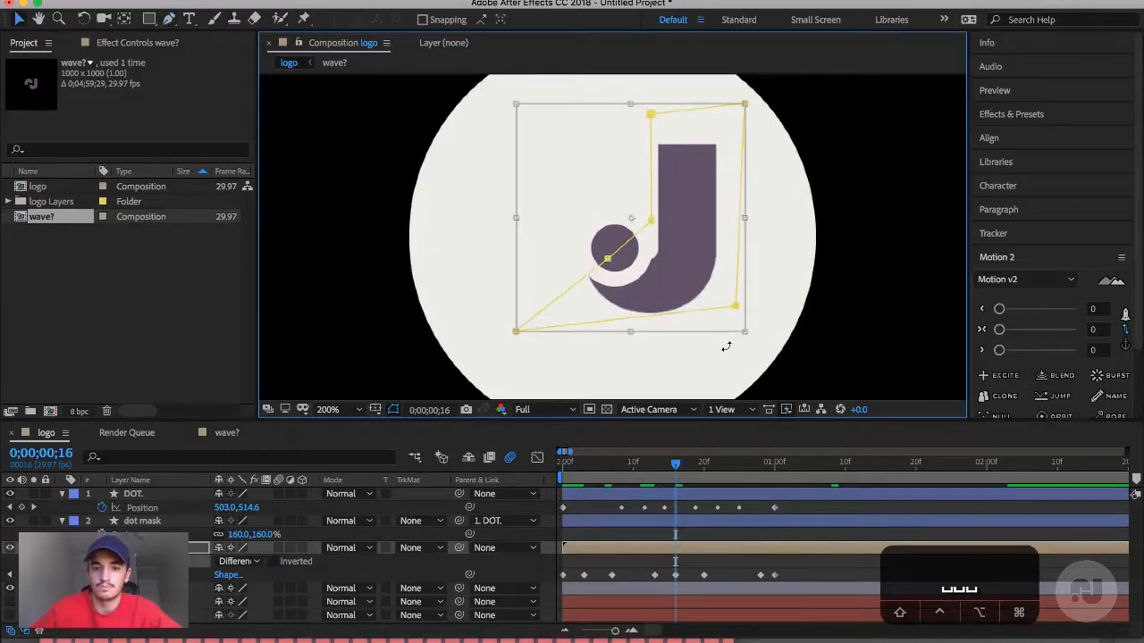
double_click(732, 304)
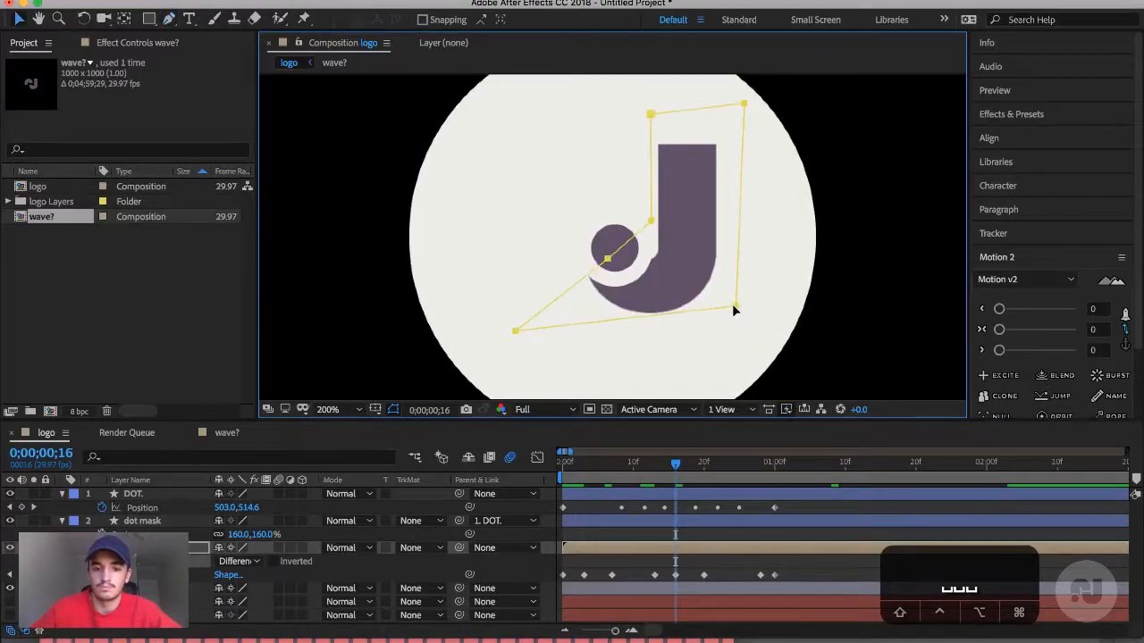
drag(732, 304, 732, 320)
key(super+z)
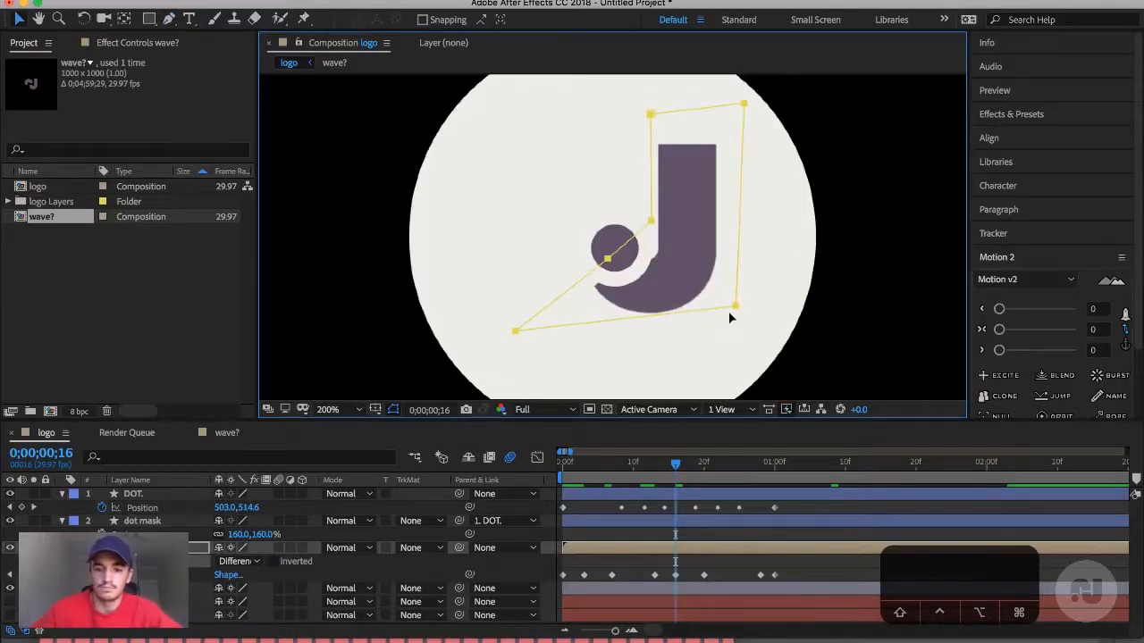
key(g)
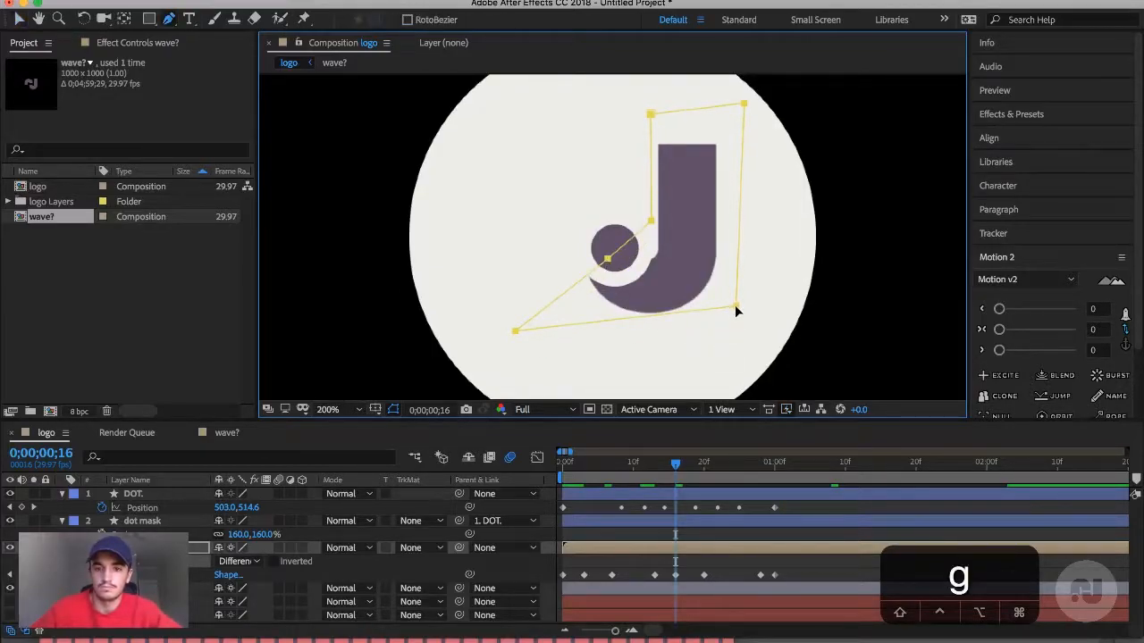
click(735, 307)
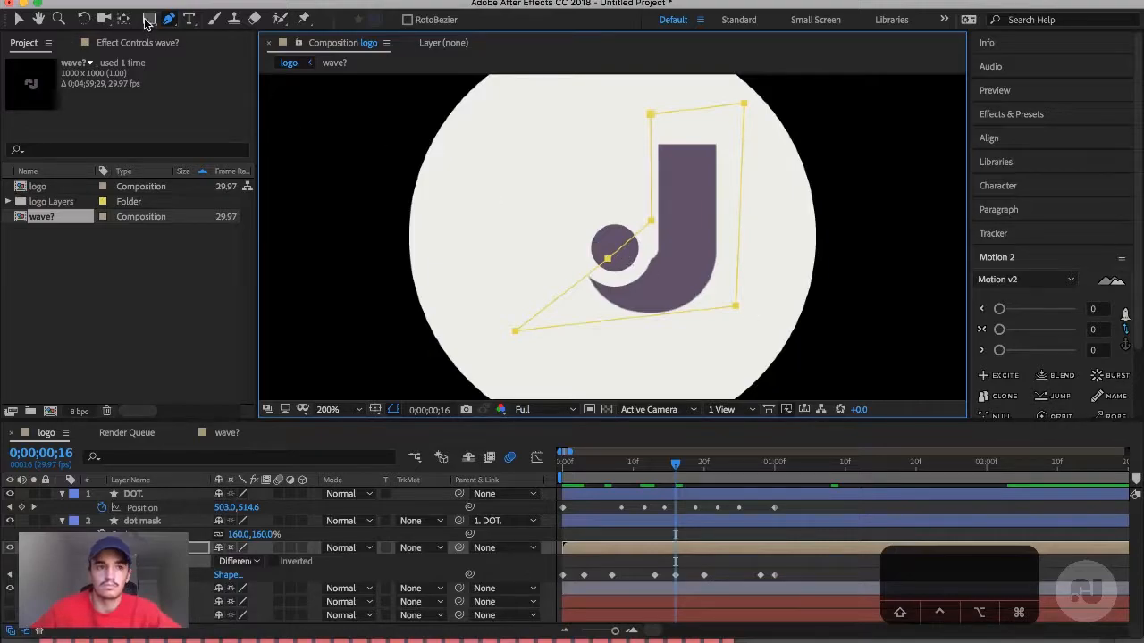
key(v)
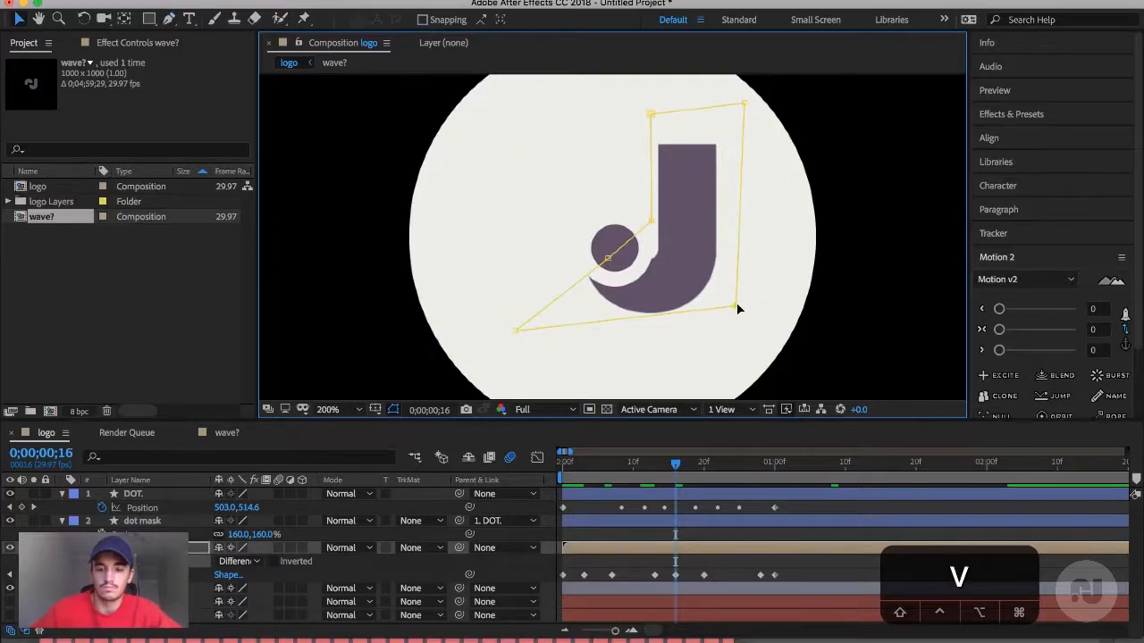
key(p)
key(g)
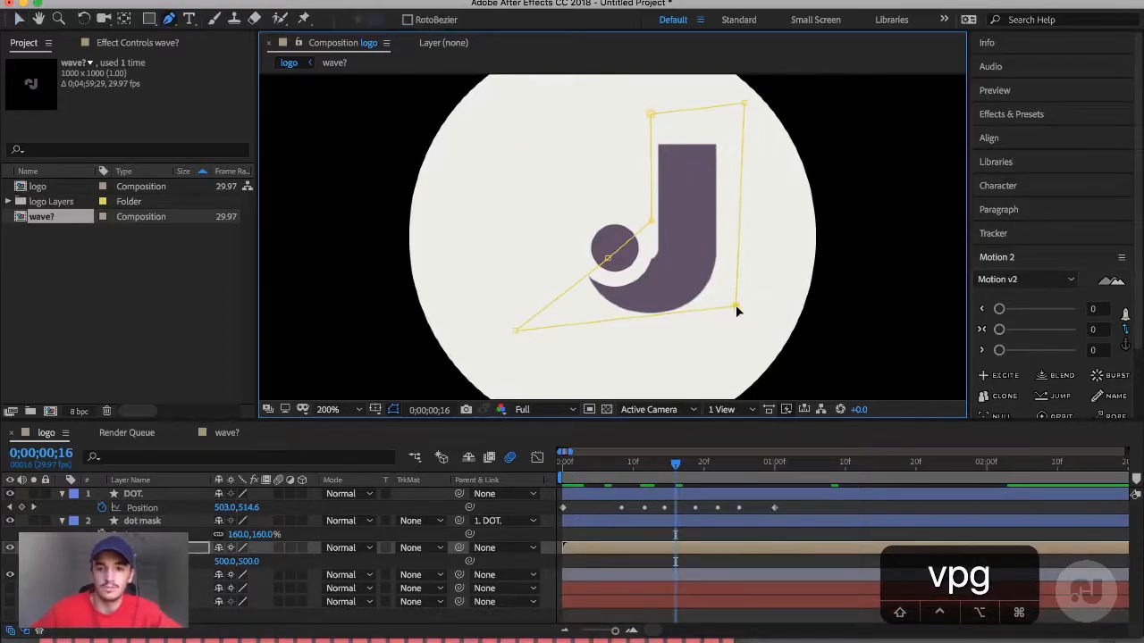
double_click(734, 304)
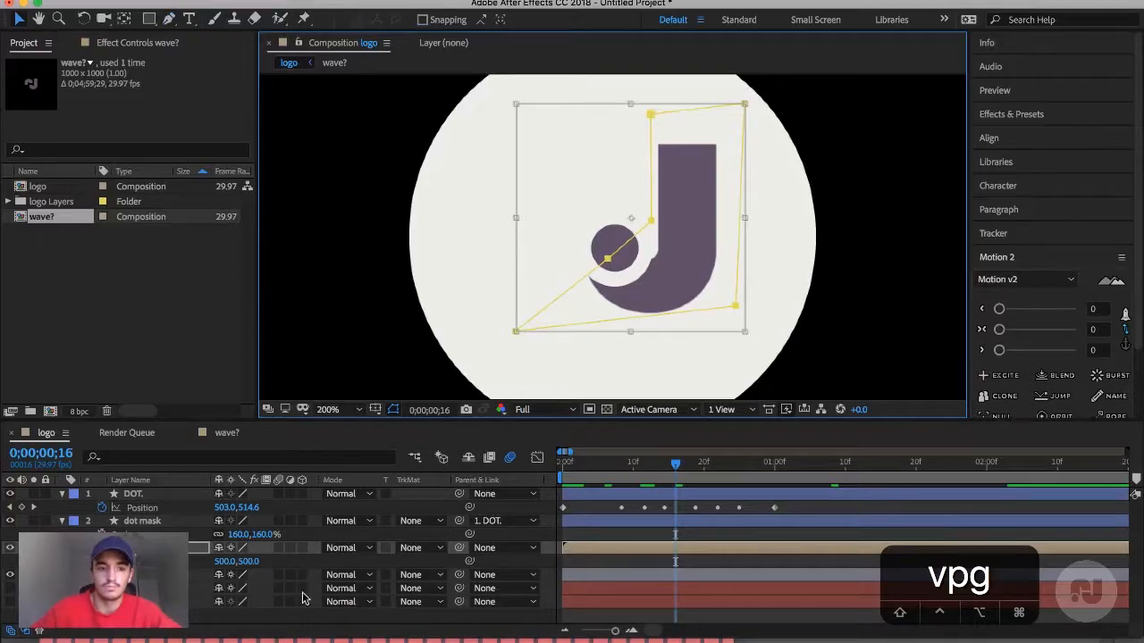
- Lower the mask's lower-right point at frame 16 to clear the J's curve and scrub forward to check the reveal
key(m)
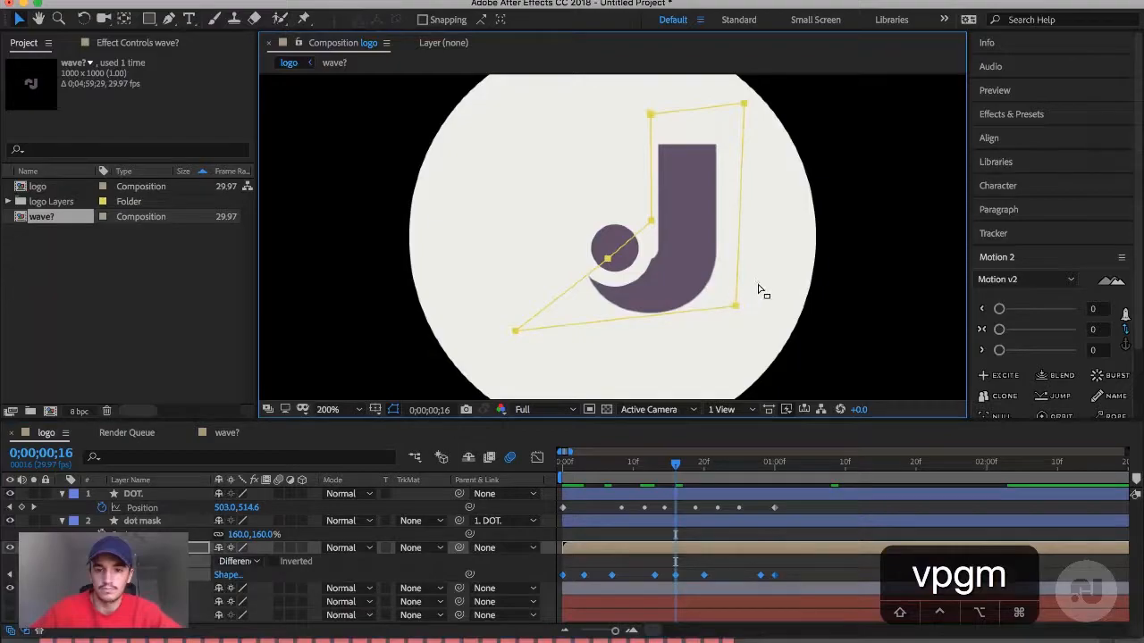
drag(735, 308, 731, 329)
drag(668, 465, 845, 456)
- Play the logo animation from the start to review the mask reveal against the dot's movement
click(564, 631)
click(564, 631)
click(564, 631)
drag(570, 464, 539, 481)
key(space)
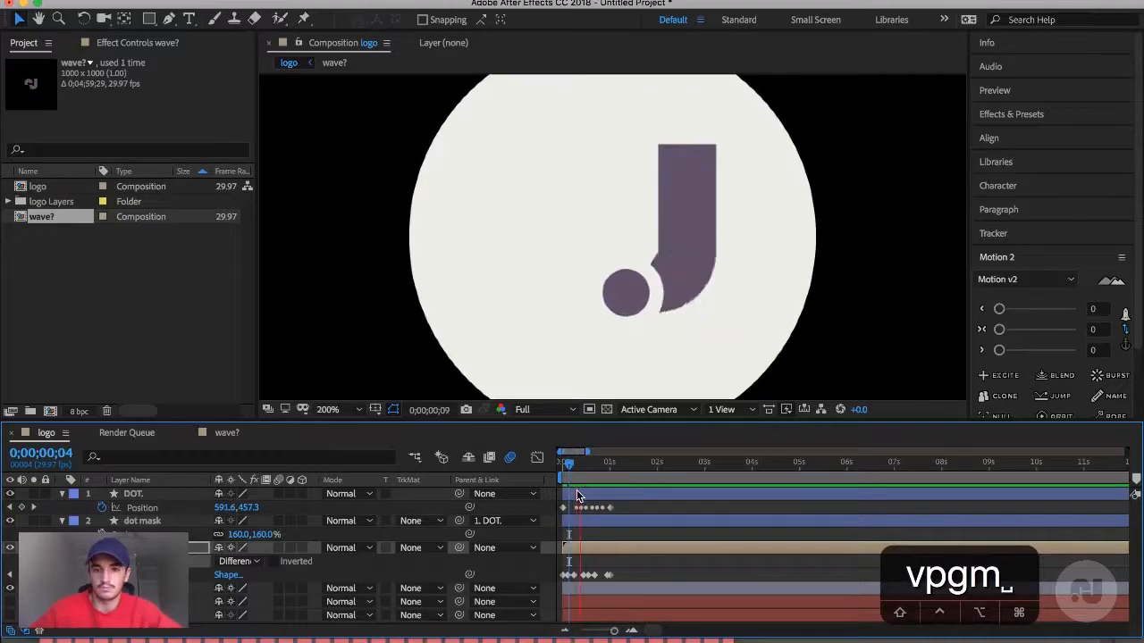
key(space)
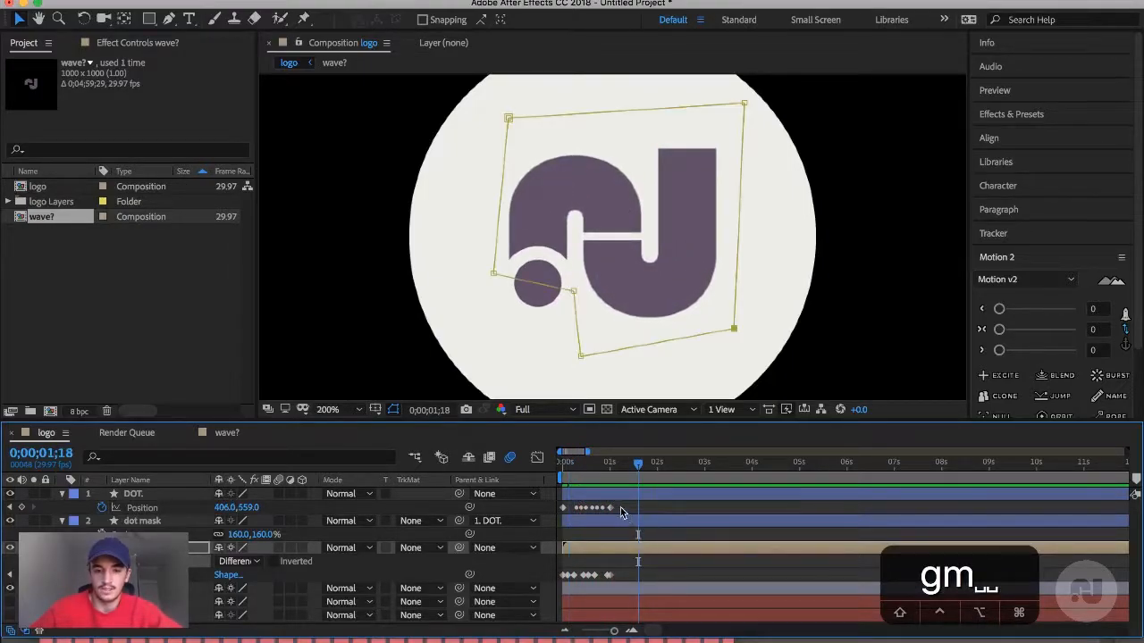
- Open the wave? precomposition and show the Position keyframes of the hook and J layers
click(623, 511)
click(615, 586)
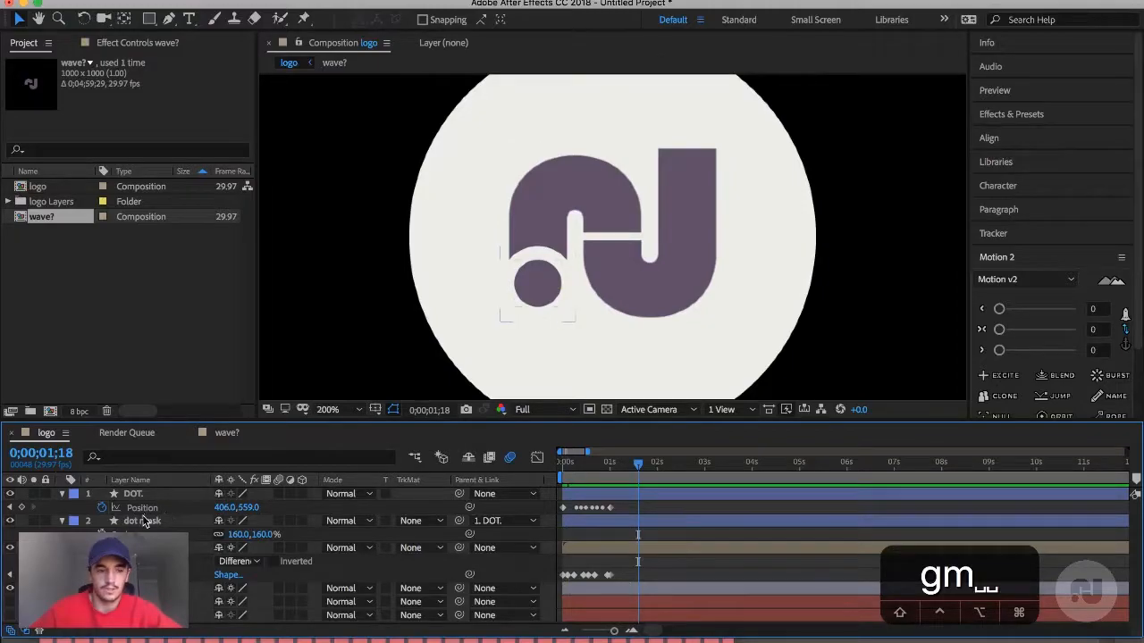
click(143, 548)
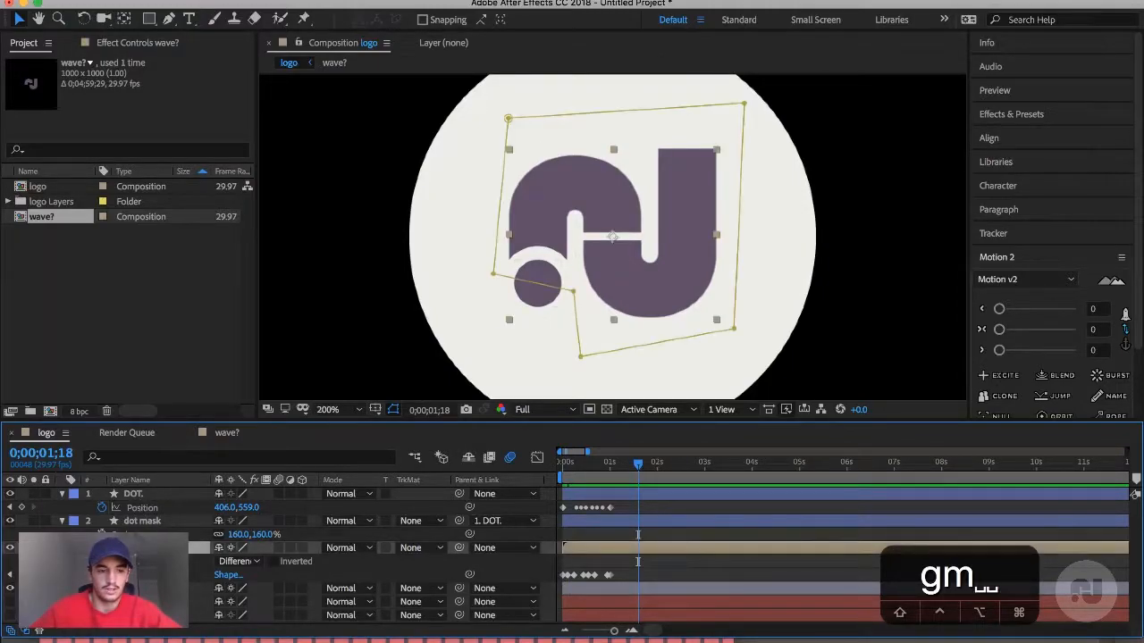
double_click(143, 548)
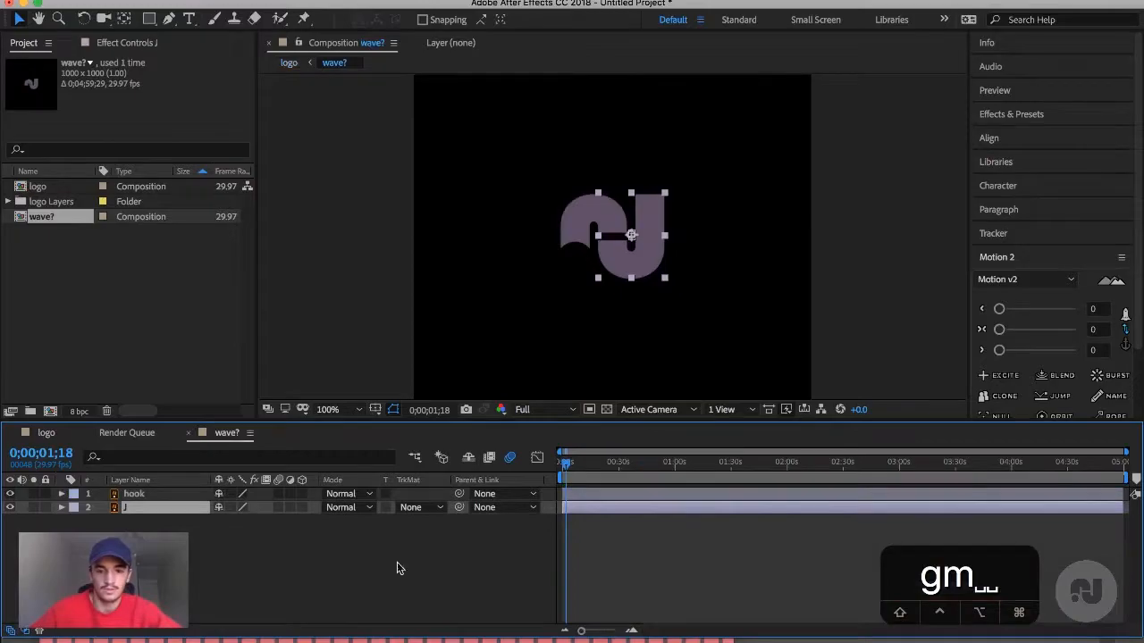
key(p)
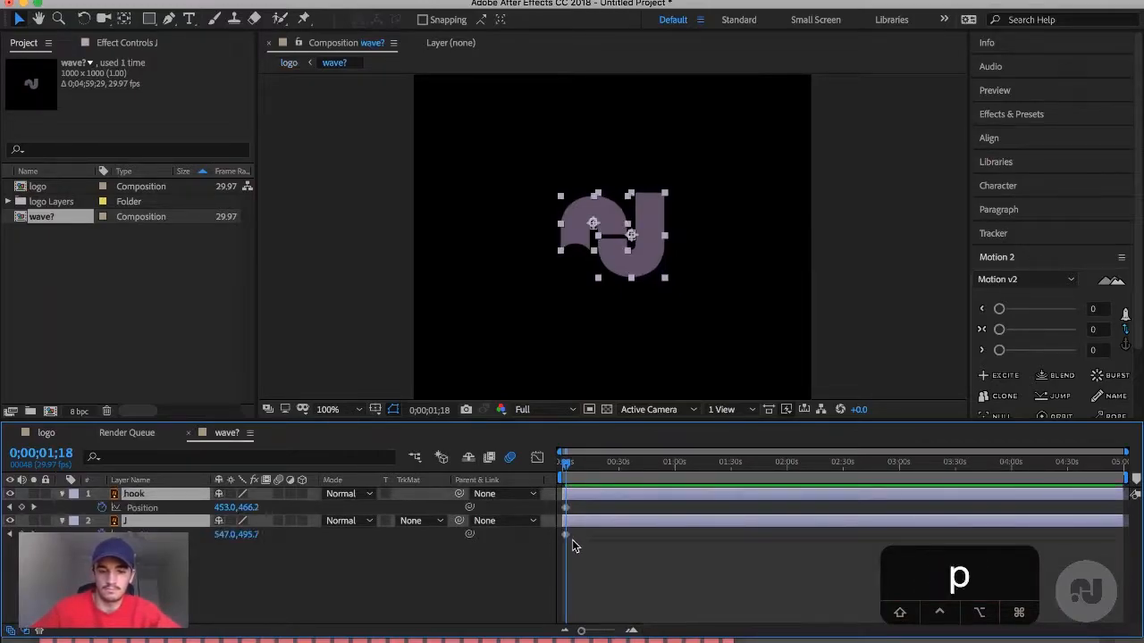
drag(581, 631, 614, 632)
- Shift the hook and J Position keyframes earlier so that they run from about frame 9 to about frame 20
drag(684, 555, 632, 508)
click(600, 466)
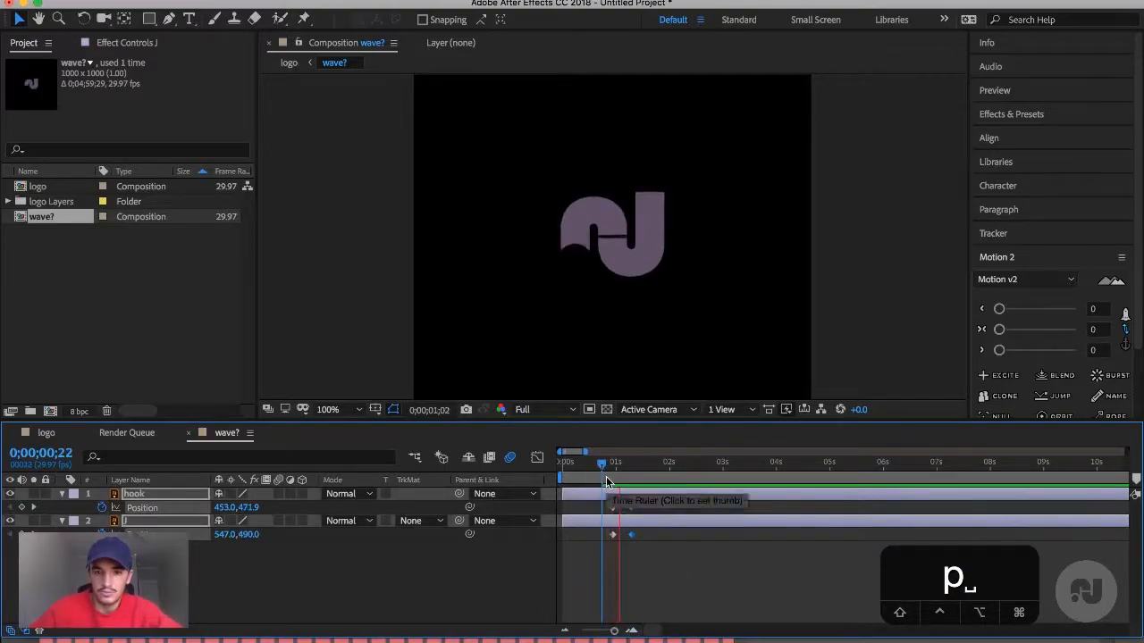
key(space)
click(640, 552)
drag(639, 552, 580, 511)
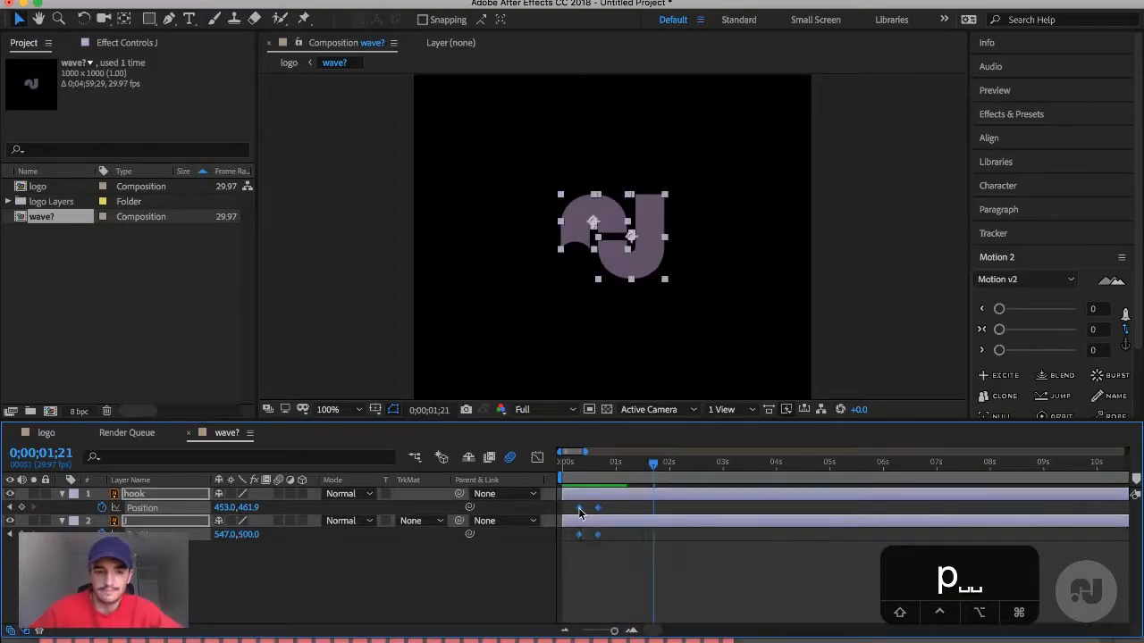
- Check the logo composition at frame 19, try sliding the wave? layer slightly later, and put it back at the start
click(44, 433)
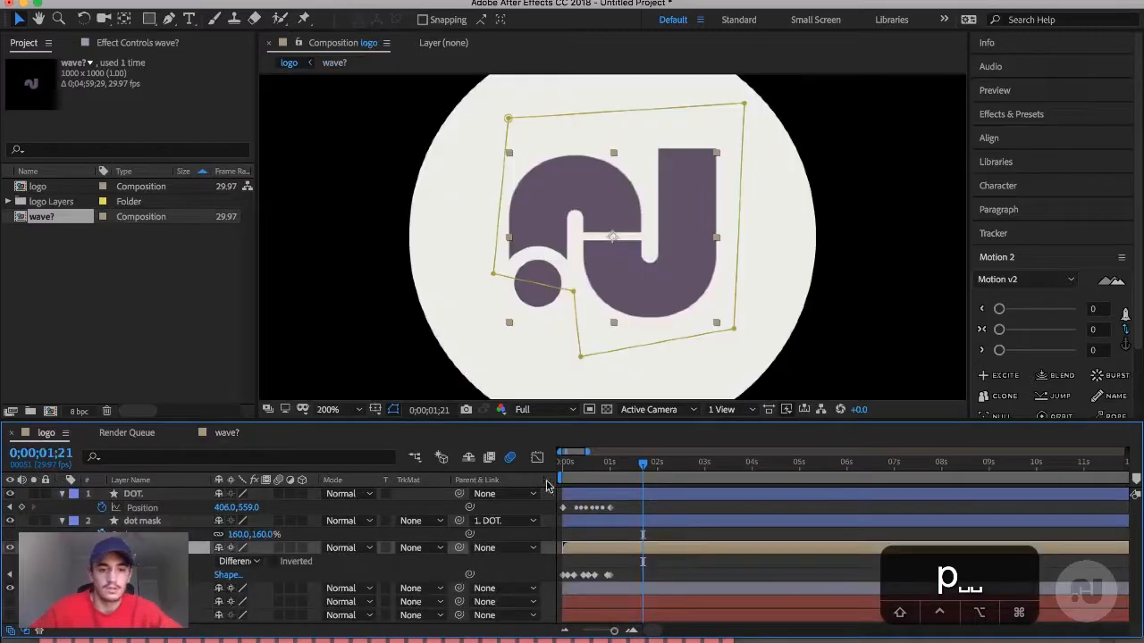
click(596, 463)
mouse_move(596, 470)
mouse_down()
mouse_move(555, 471)
mouse_move(591, 471)
mouse_up()
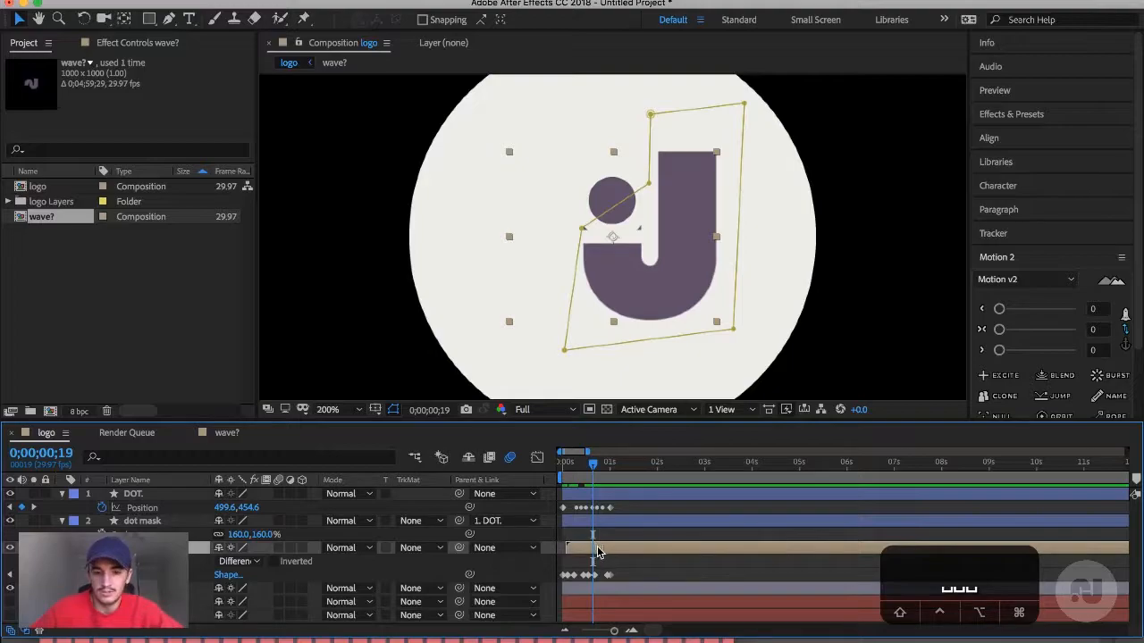
drag(597, 552, 600, 553)
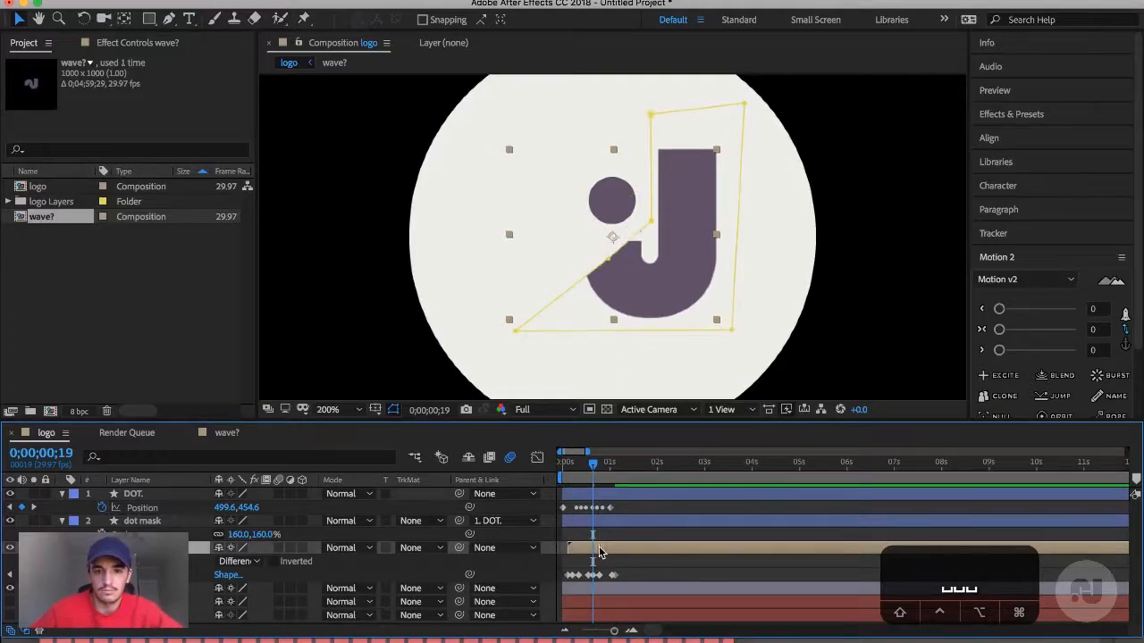
drag(601, 552, 597, 553)
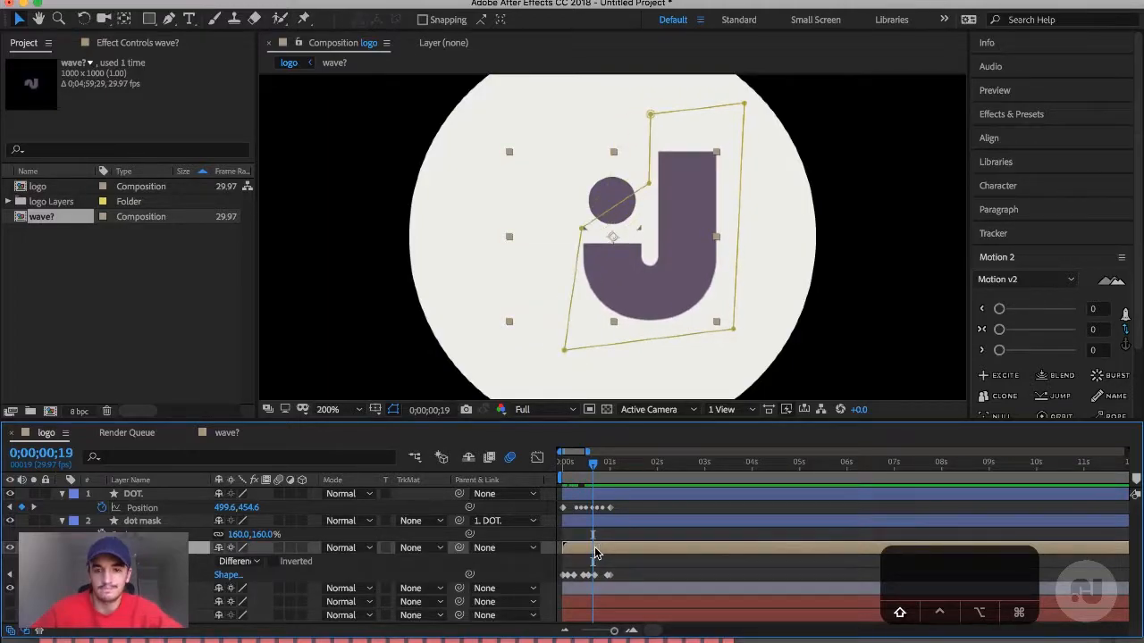
- Delay the hook and J Position keyframes in the wave? composition so that the last ones fall at frame 28
click(227, 432)
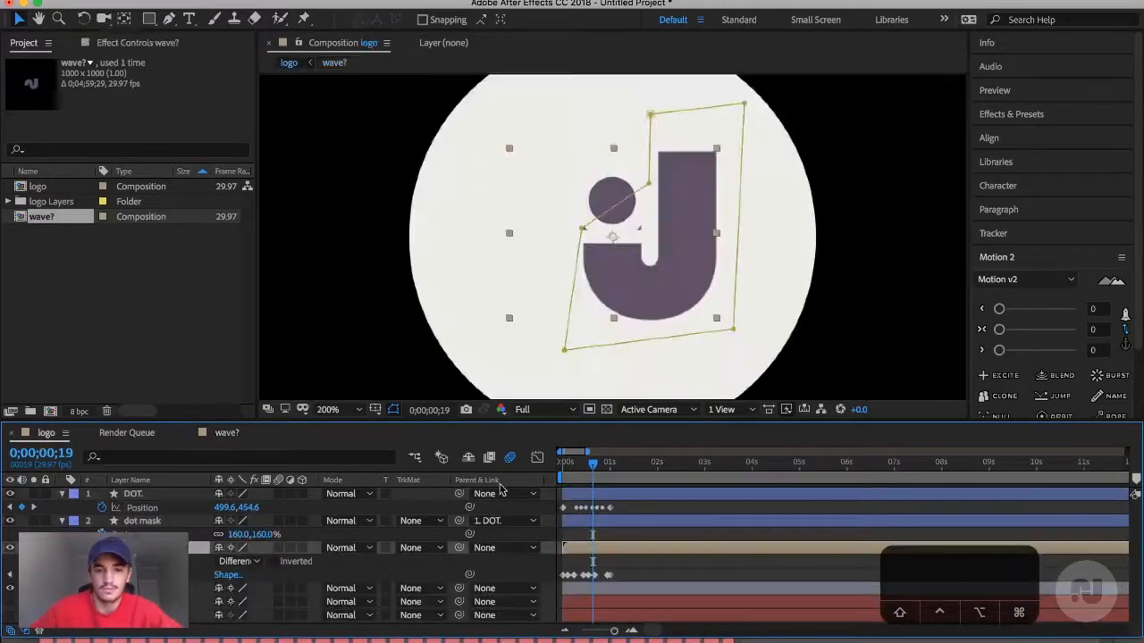
click(46, 433)
mouse_move(586, 468)
mouse_down()
mouse_move(571, 467)
mouse_move(606, 474)
mouse_up()
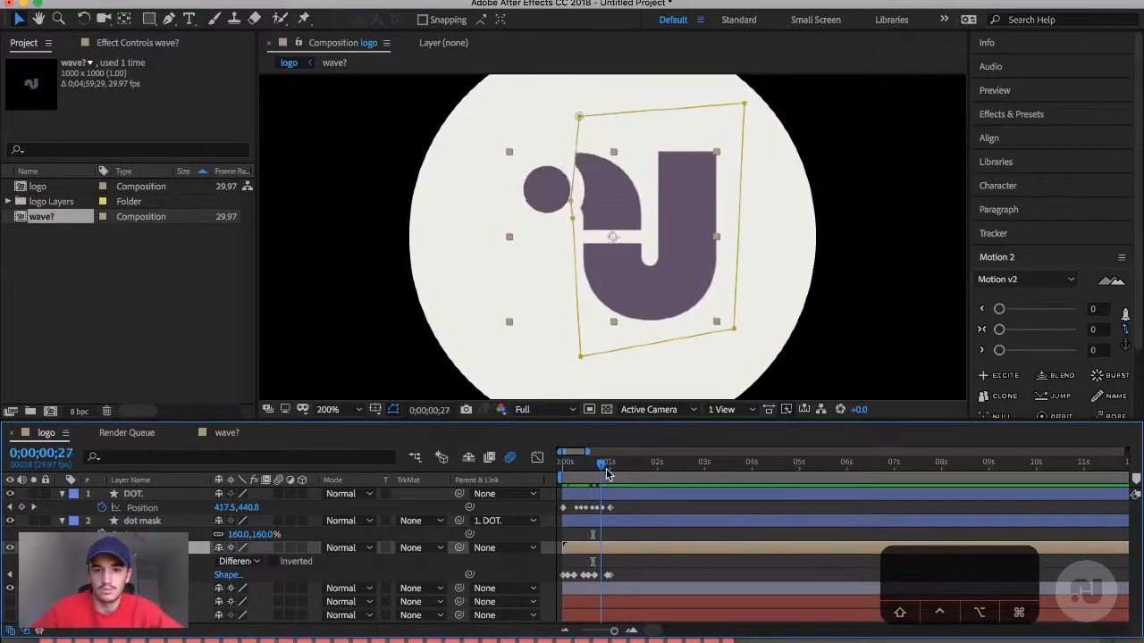
click(227, 432)
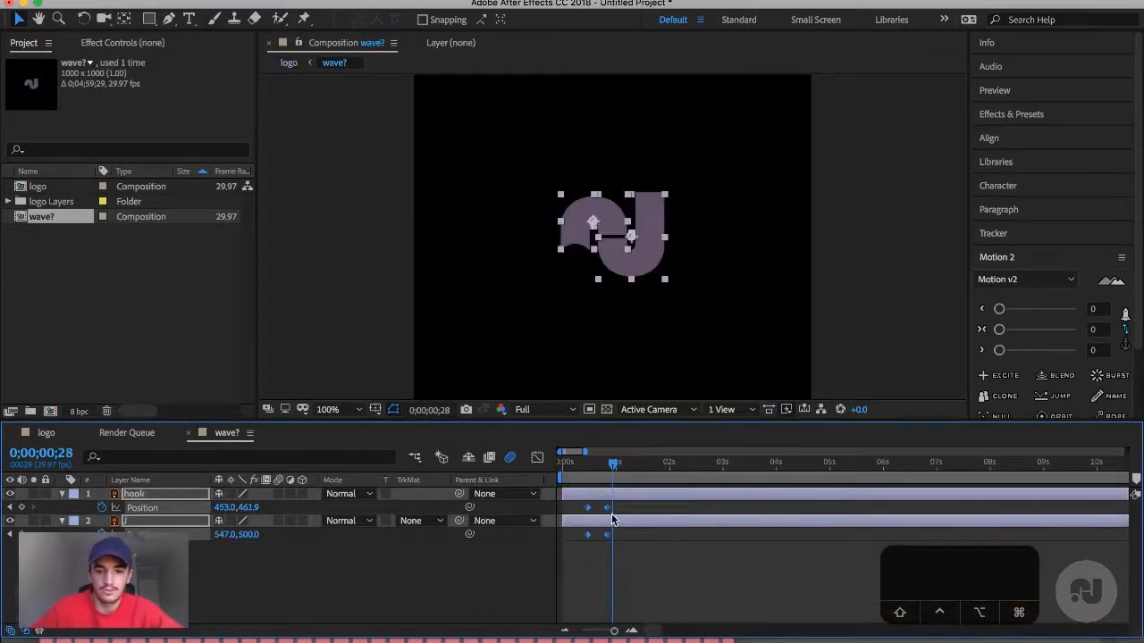
drag(608, 508, 613, 508)
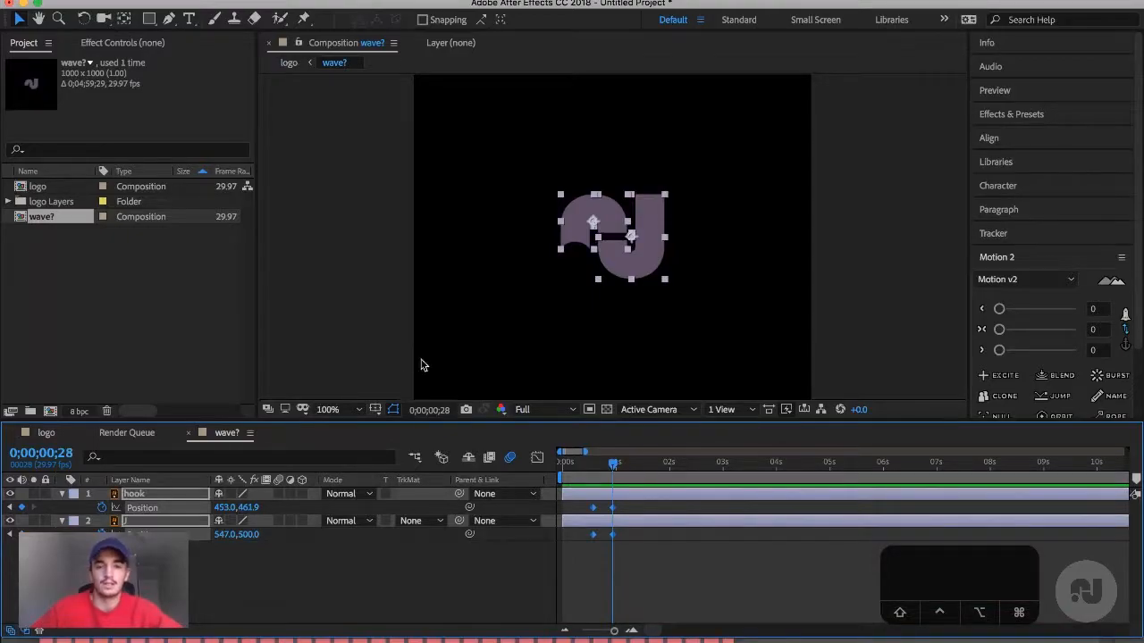
- Return to the logo composition and play it from the start to review the retimed hook and J movement
click(45, 433)
click(581, 461)
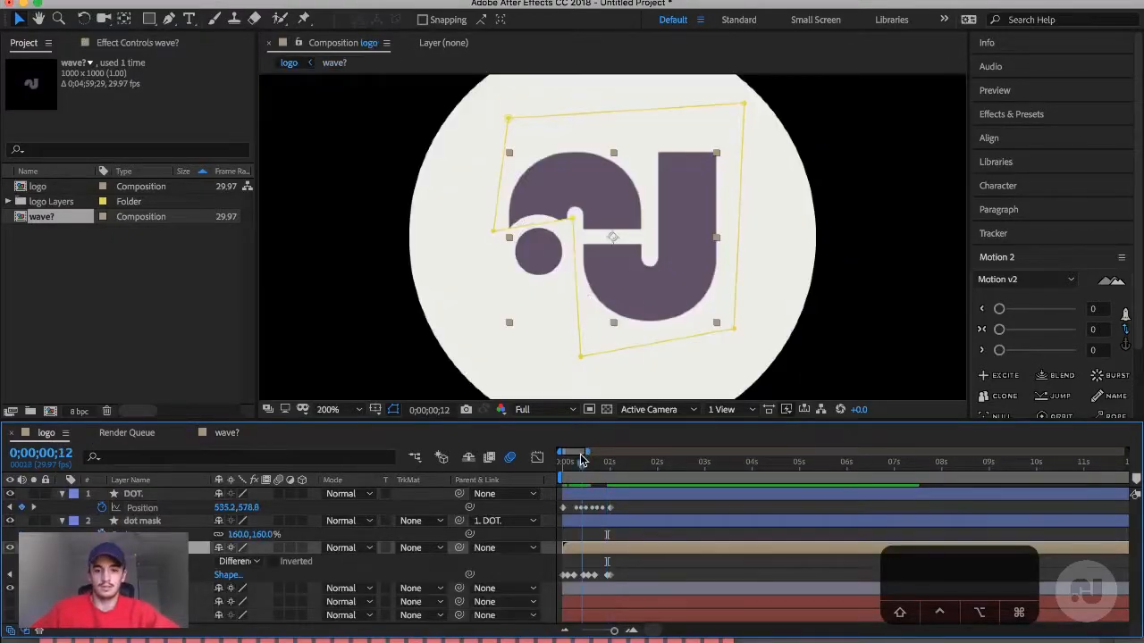
key(space)
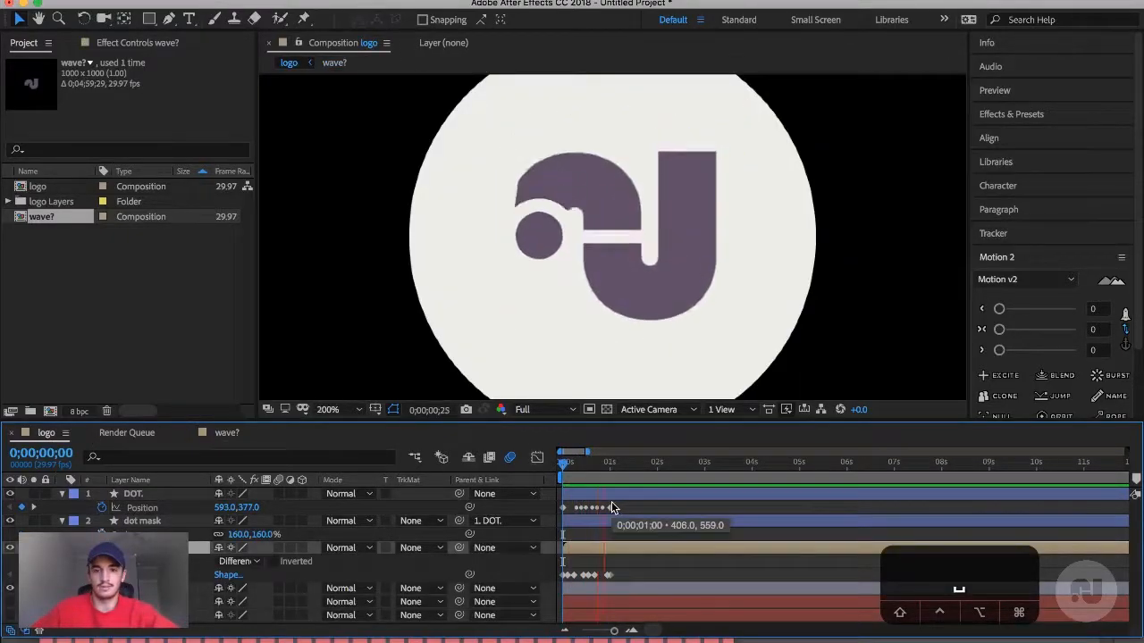
key(space)
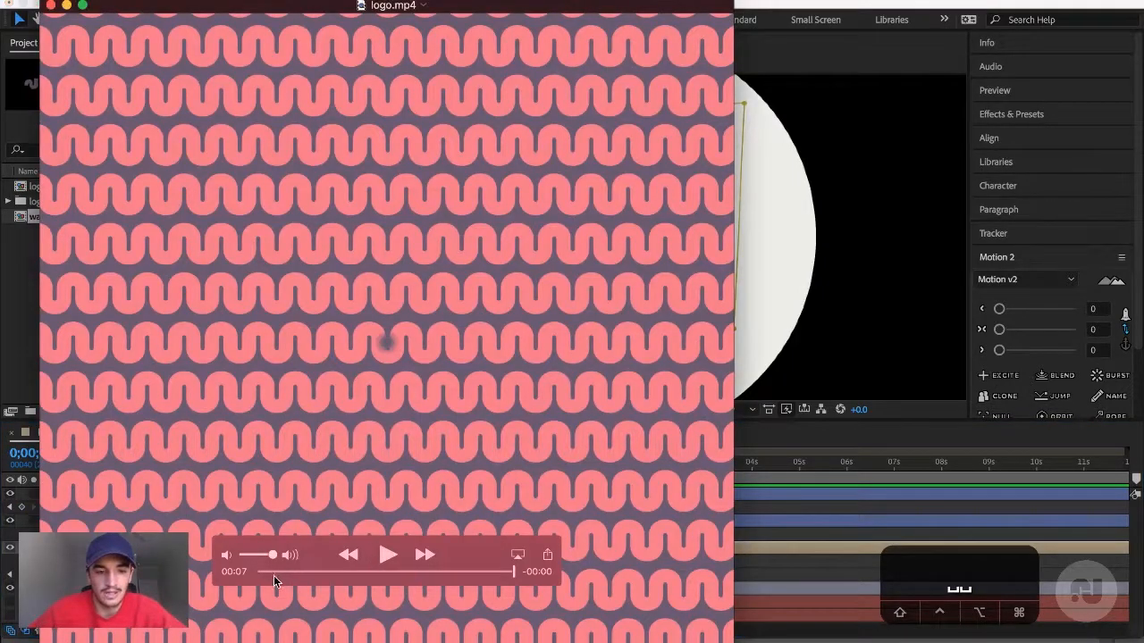
- Play the reference video logo.mp4 from the beginning, pause it near its end, and return to the first frame of the logo composition
drag(274, 576, 251, 576)
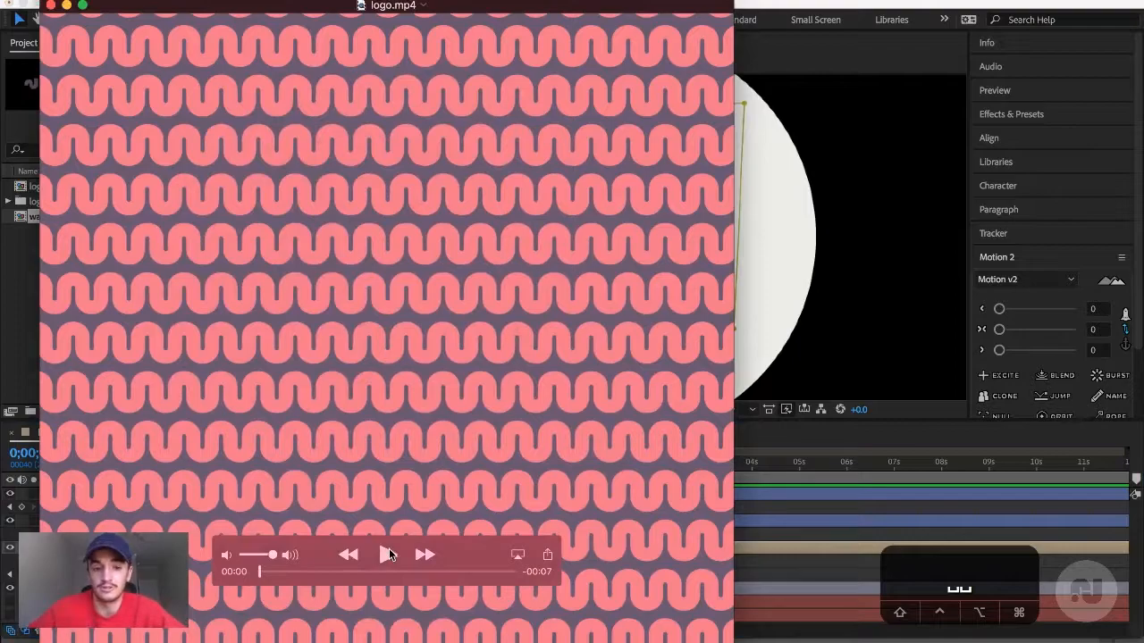
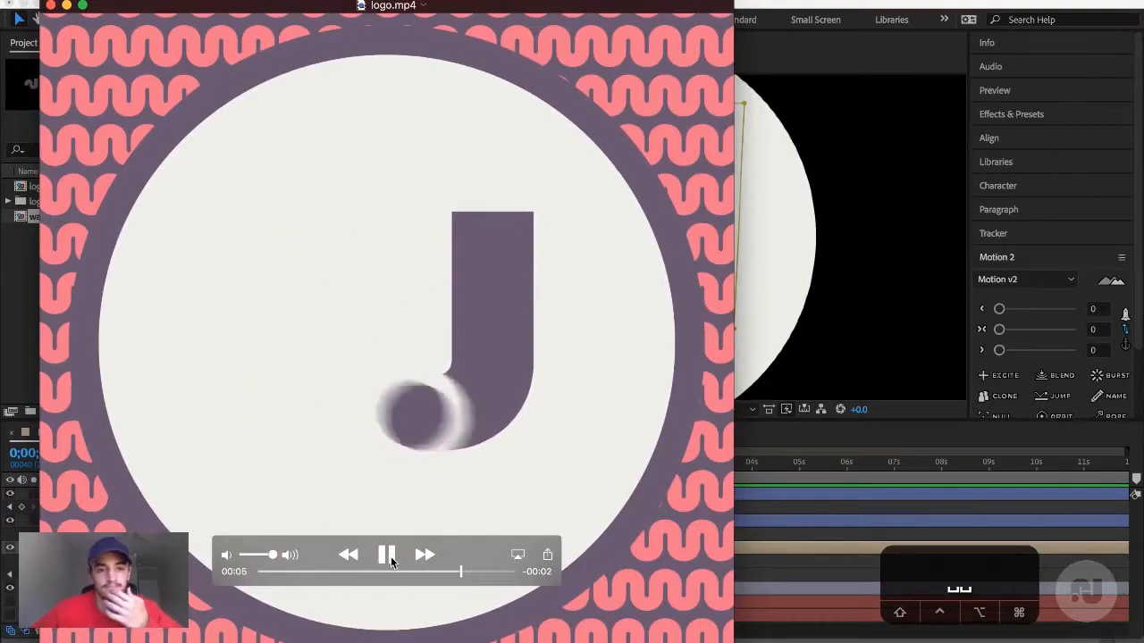
click(390, 557)
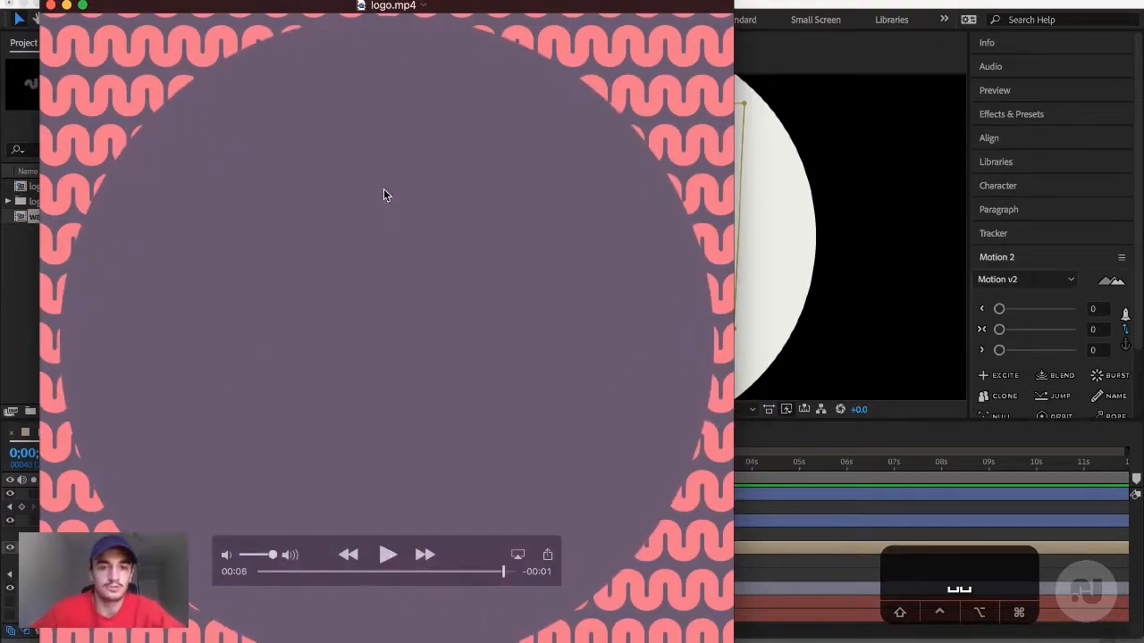
click(781, 254)
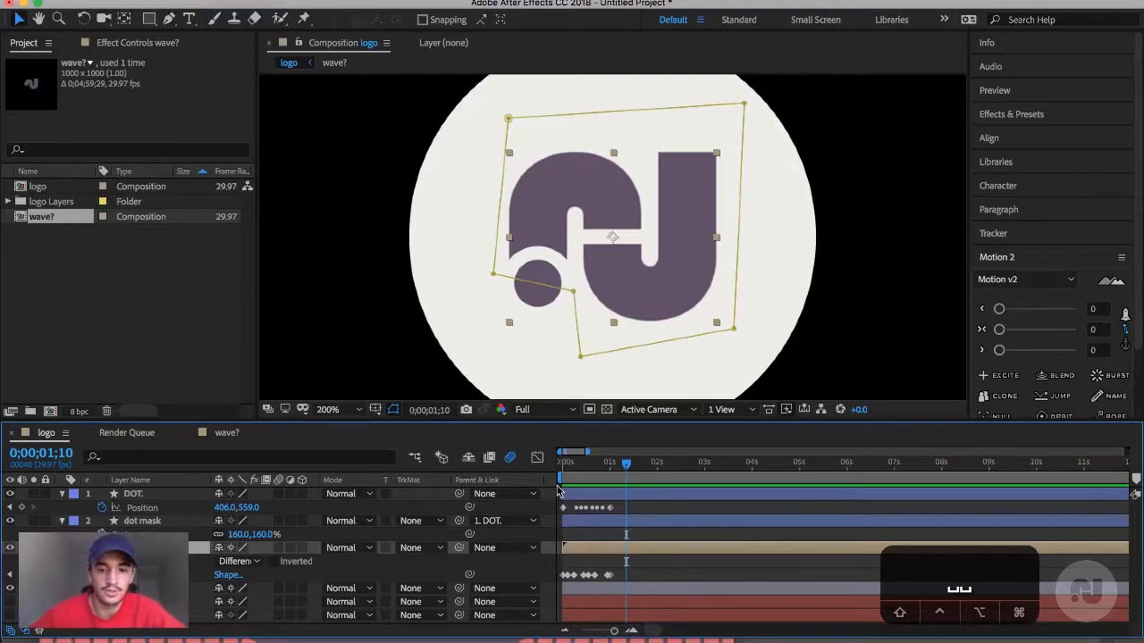
drag(587, 468, 530, 472)
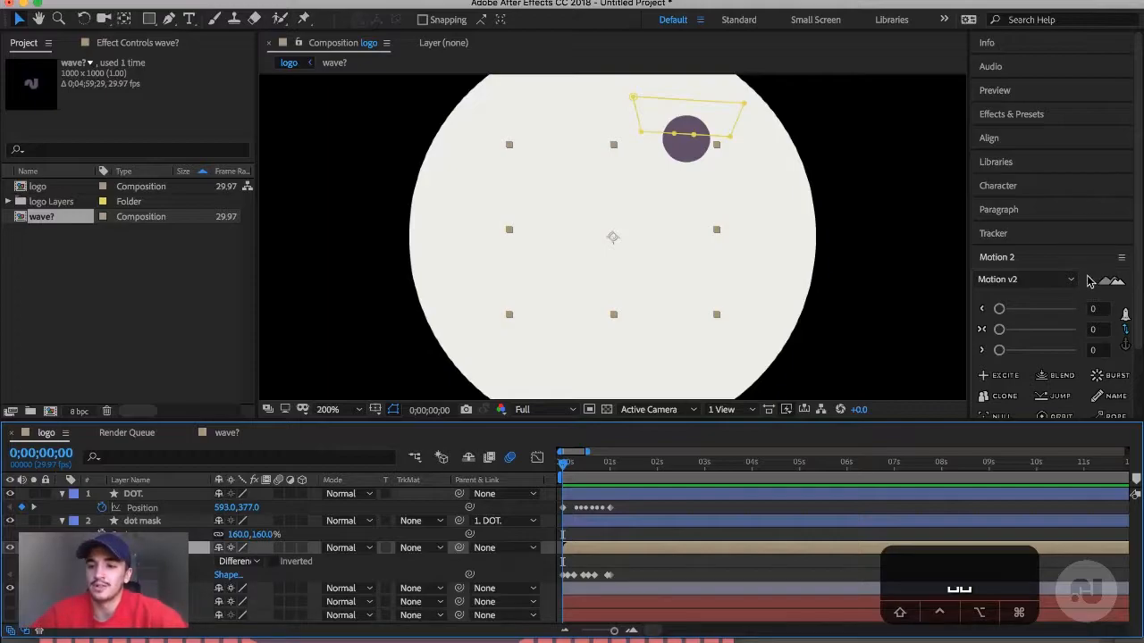
- Replay the opening of the reference video logo.mp4 to study the dot's entrance, and switch back to After Effects
scroll(1088, 281, down, 3)
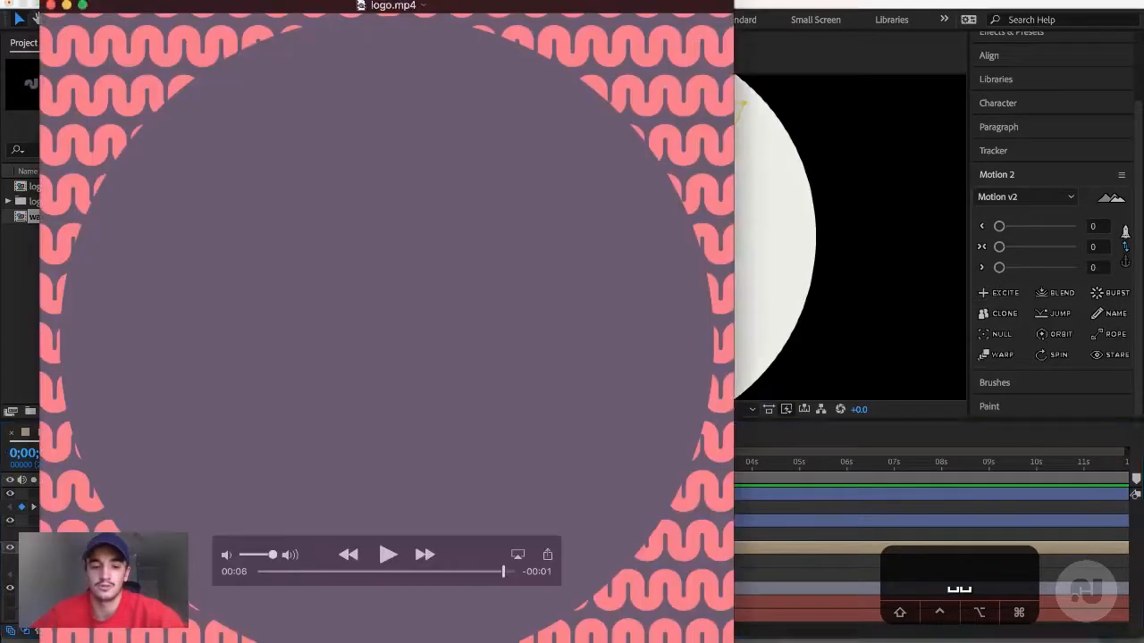
key(space)
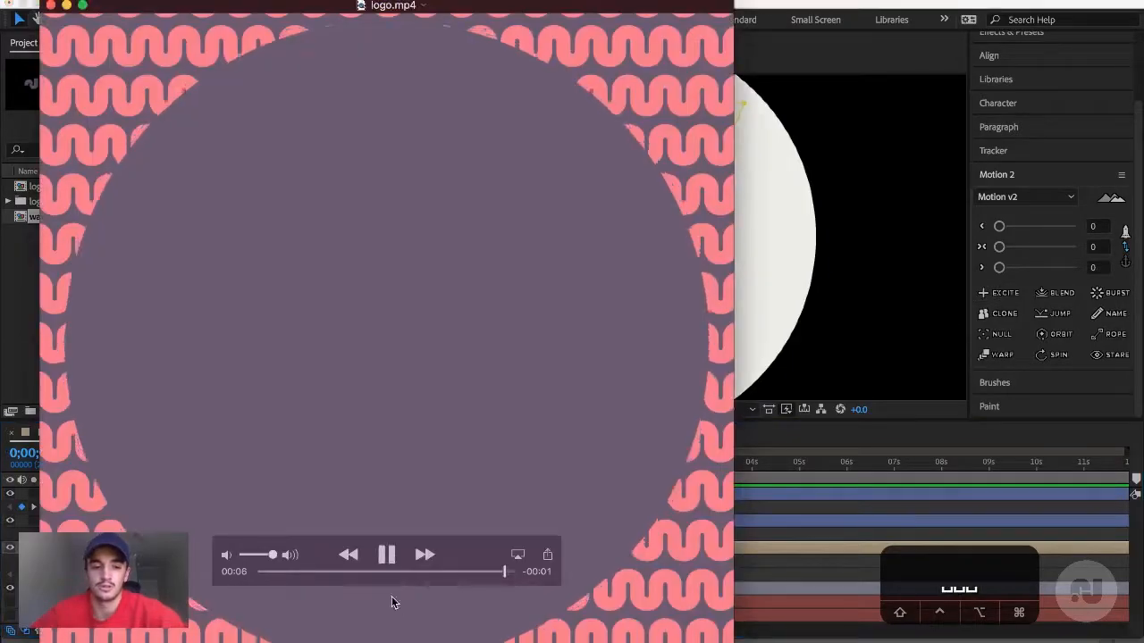
click(286, 570)
key(space)
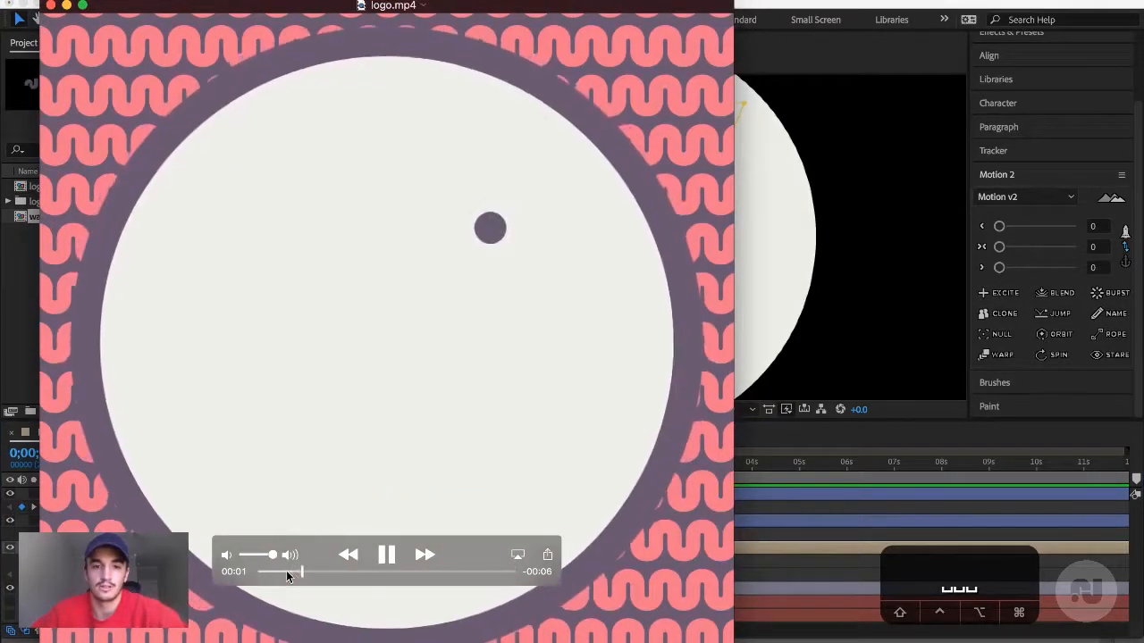
key(space)
click(861, 370)
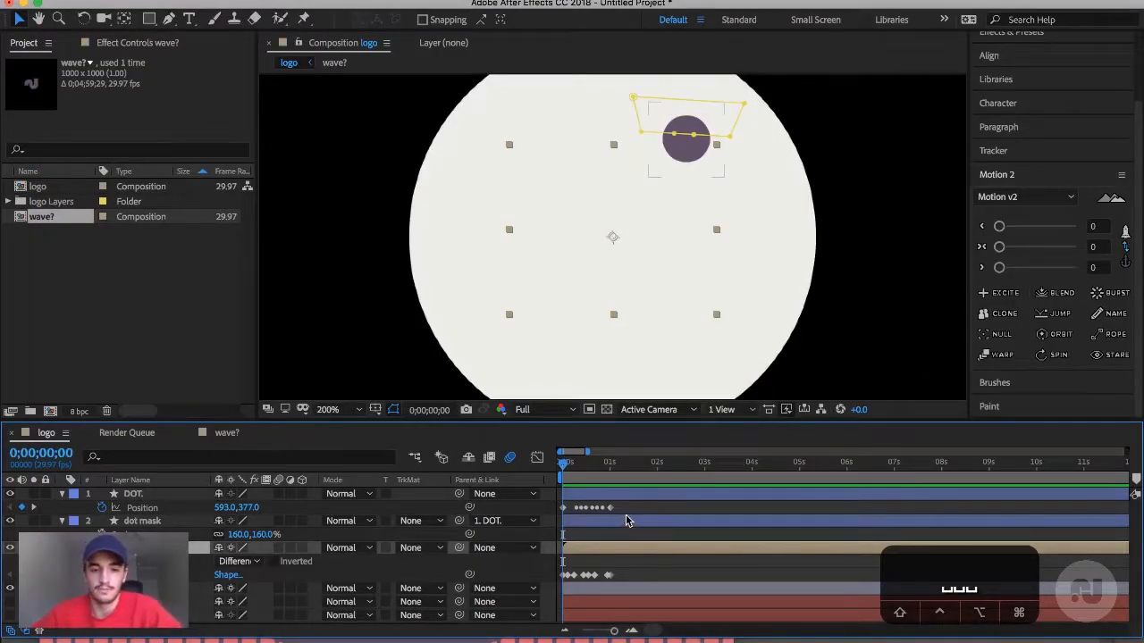
- Preview the logo animation and apply Easy Ease to all of the DOT. layer's Position keyframes
drag(626, 506, 558, 511)
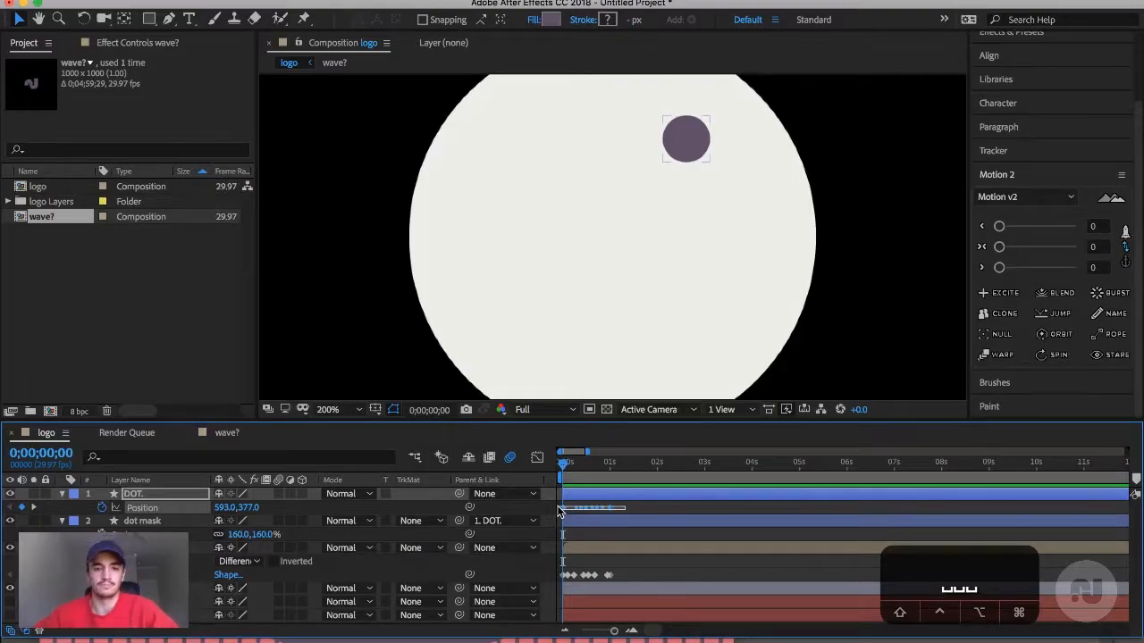
drag(558, 511, 559, 511)
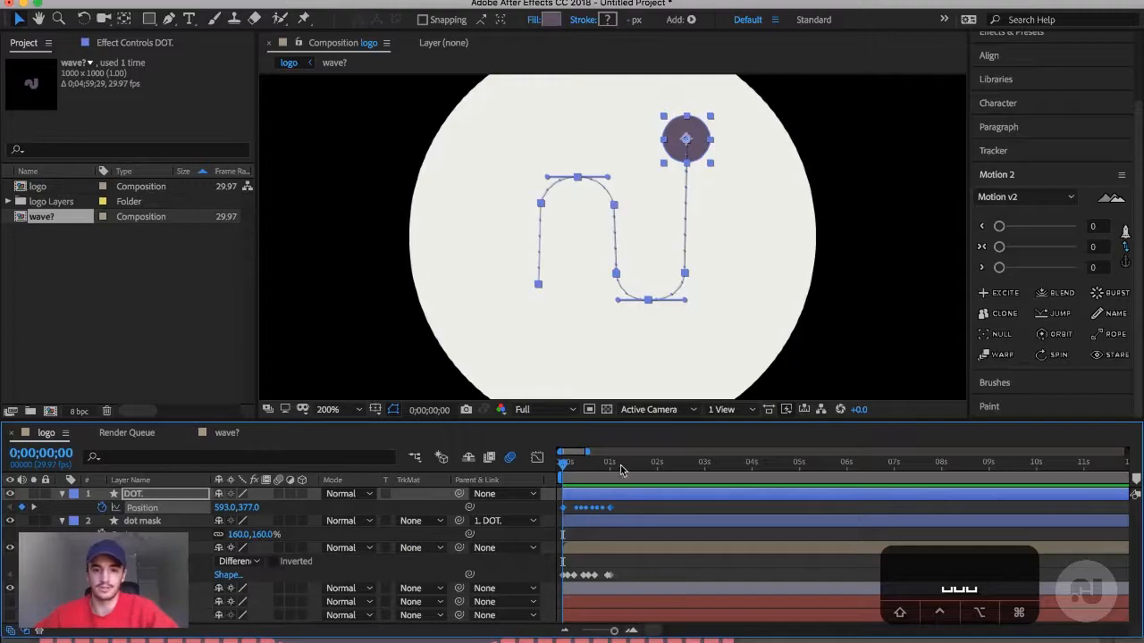
key(space)
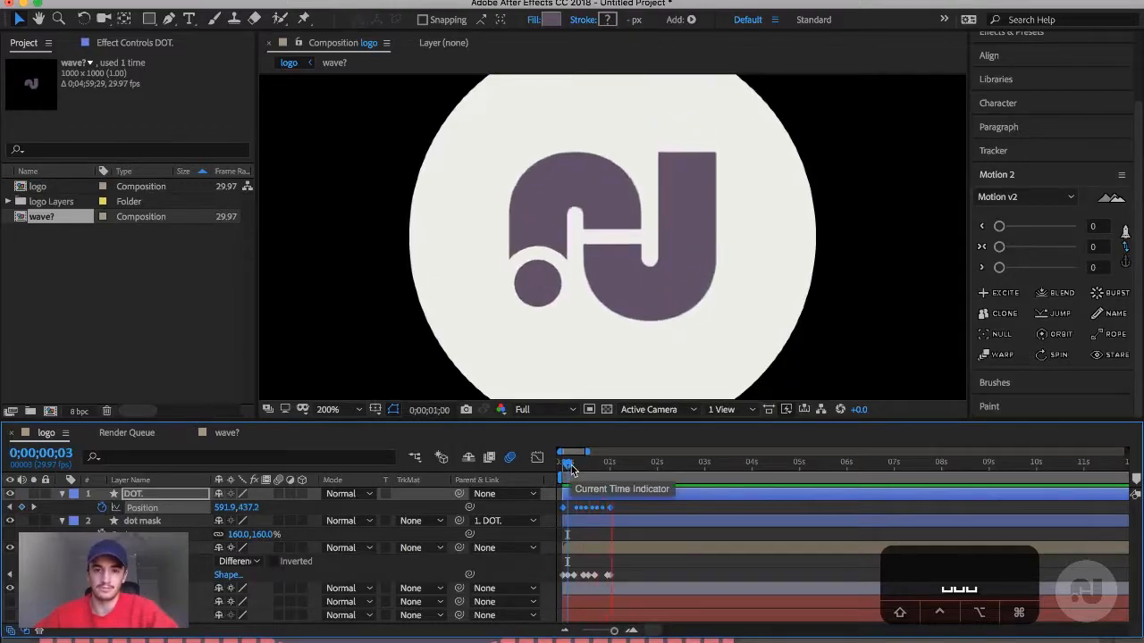
click(571, 469)
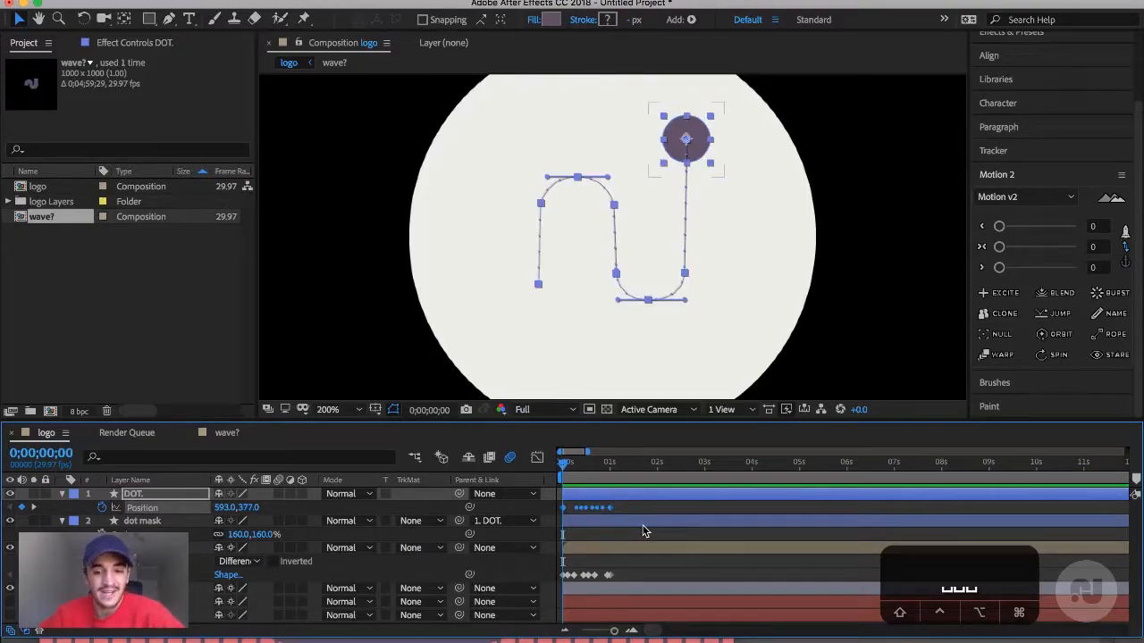
key(F9)
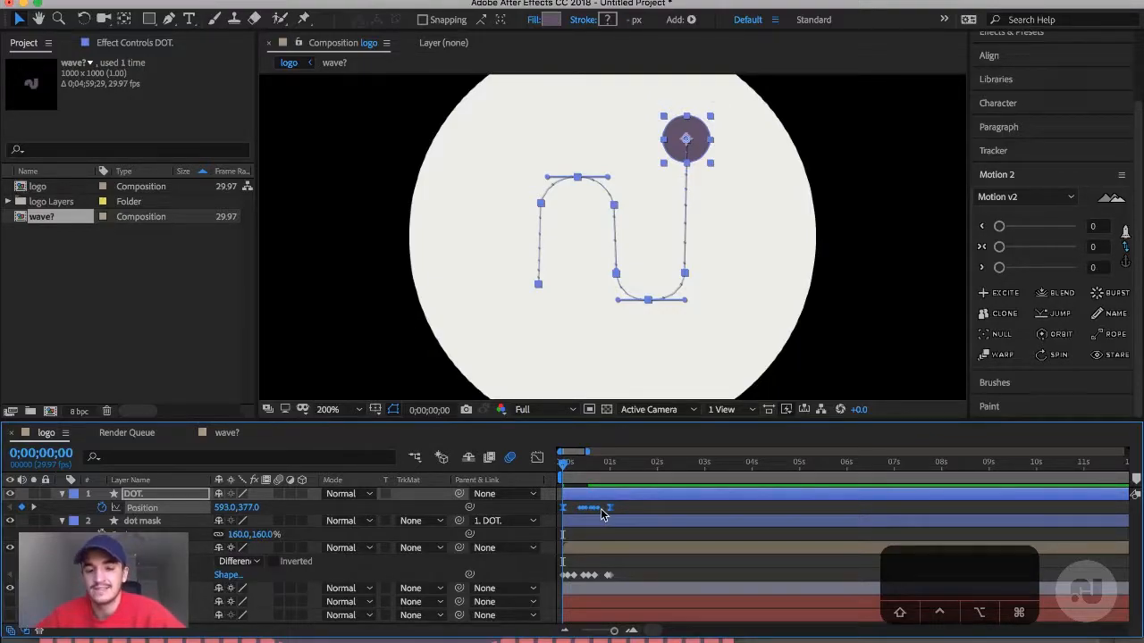
- Examine the DOT. layer's Position curves in the Graph Editor with its first and last keyframes selected
click(538, 459)
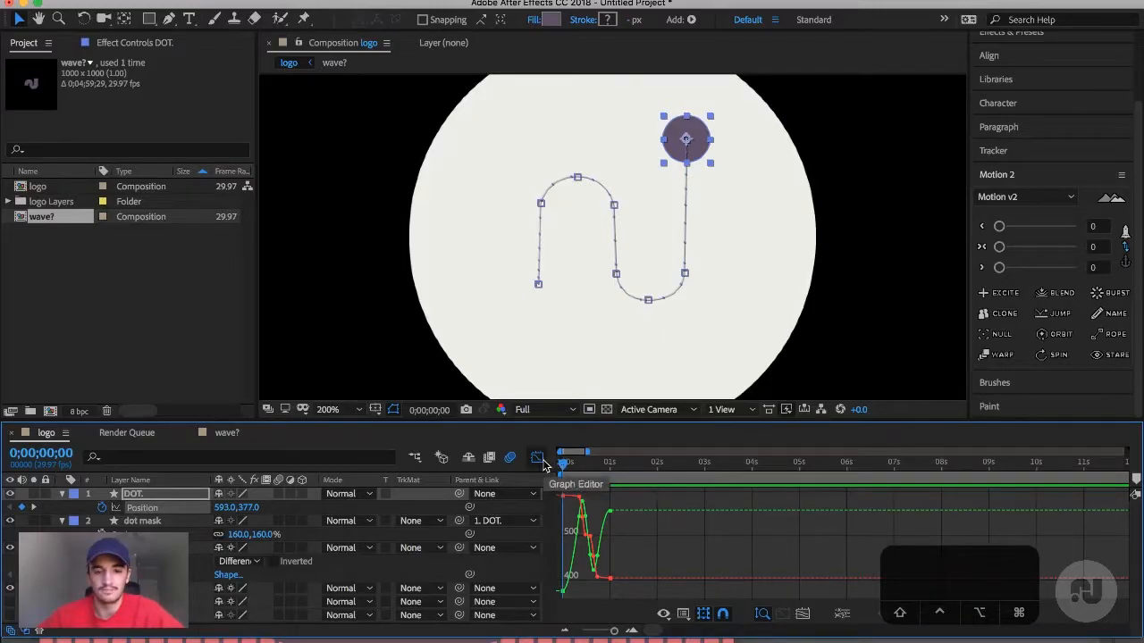
click(537, 457)
click(604, 517)
drag(615, 507, 601, 508)
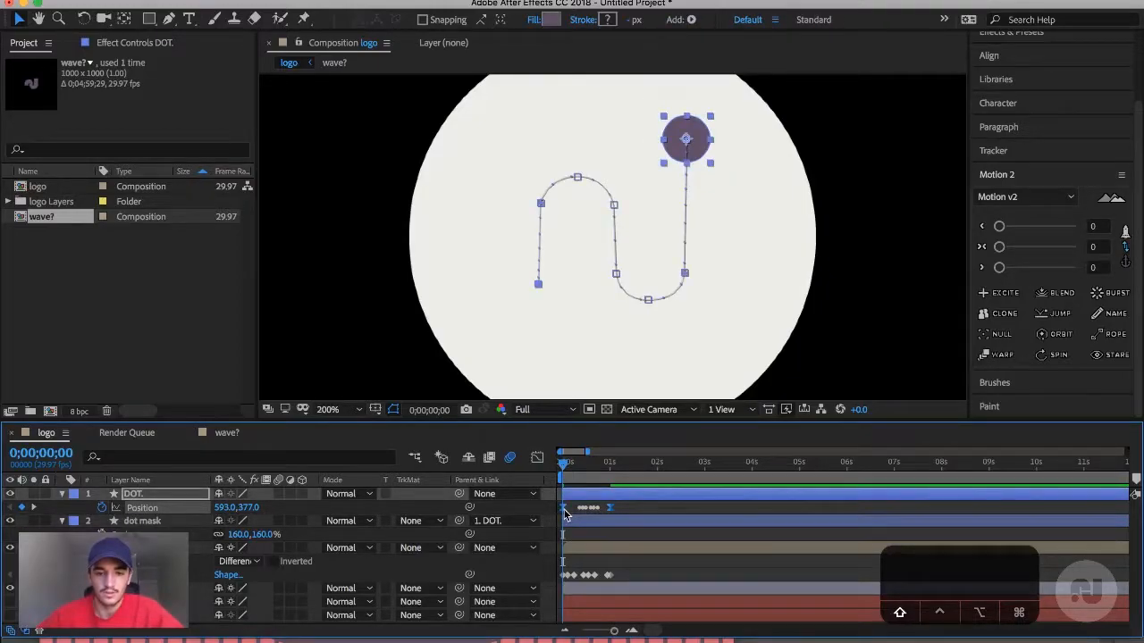
click(537, 457)
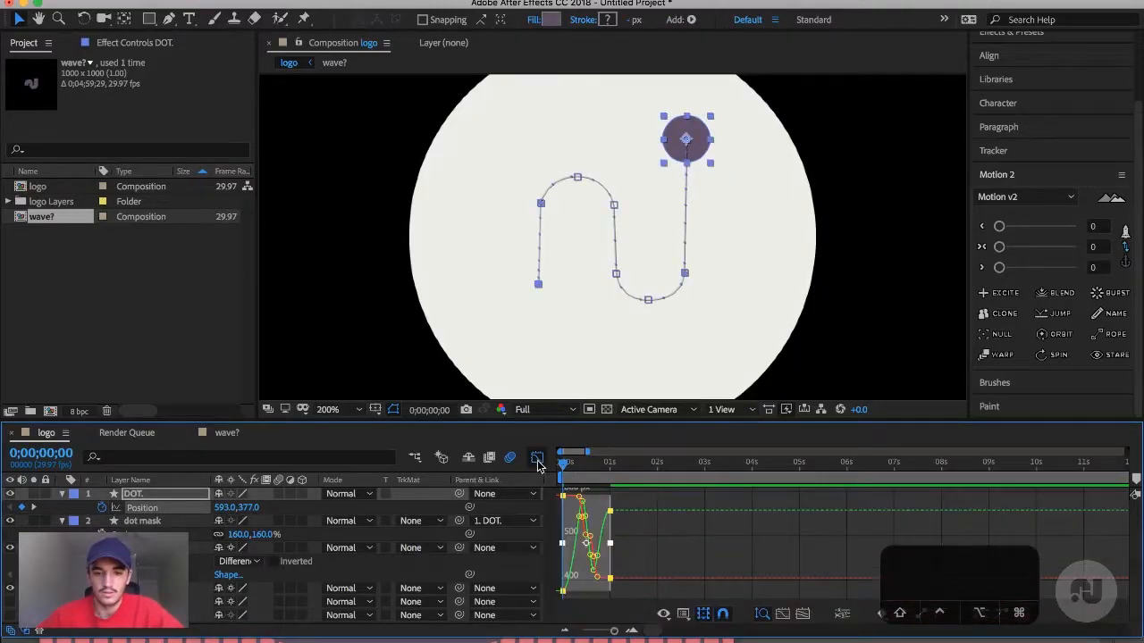
click(634, 631)
click(634, 631)
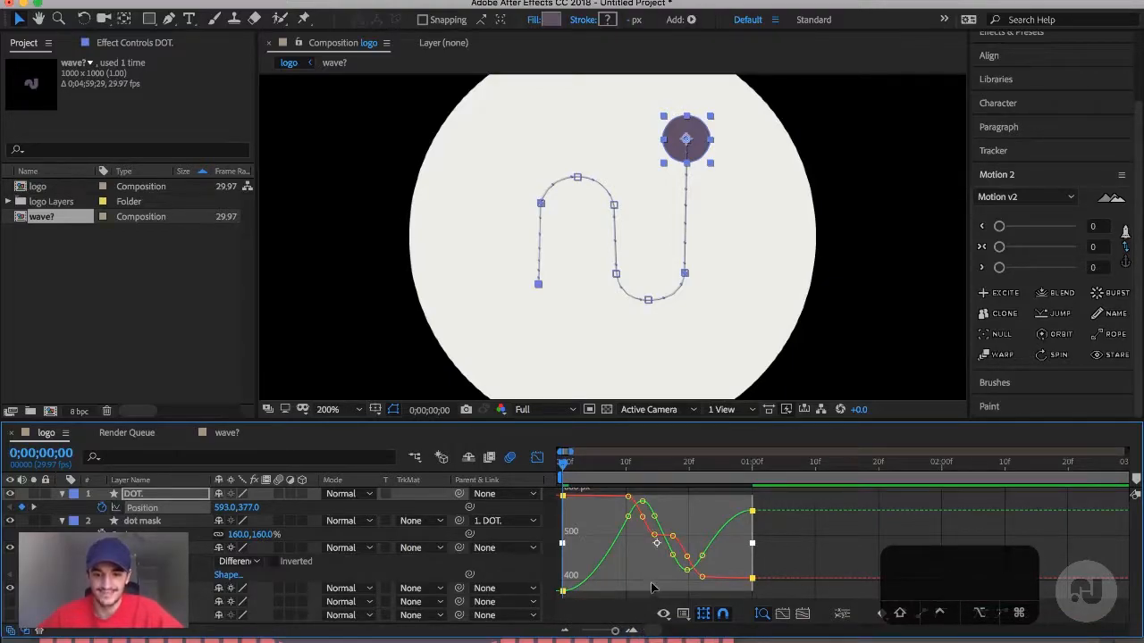
mouse_move(612, 551)
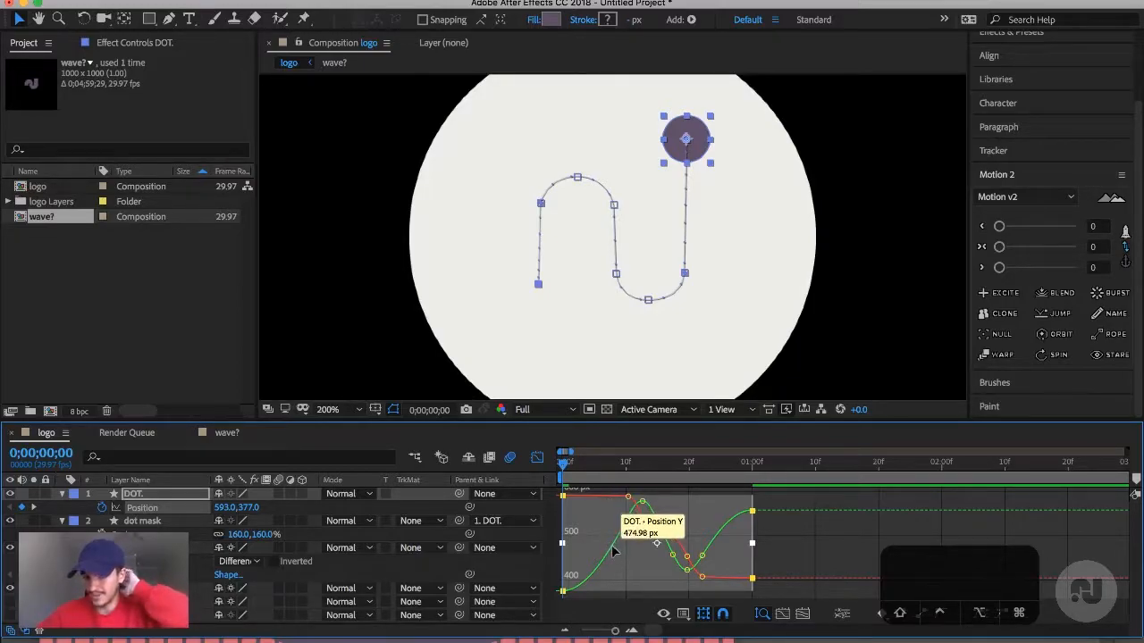
- Compare the wave? mask with the dot at frame 6 and delay the third Mask Path keyframe to about frame 12
drag(564, 463, 602, 482)
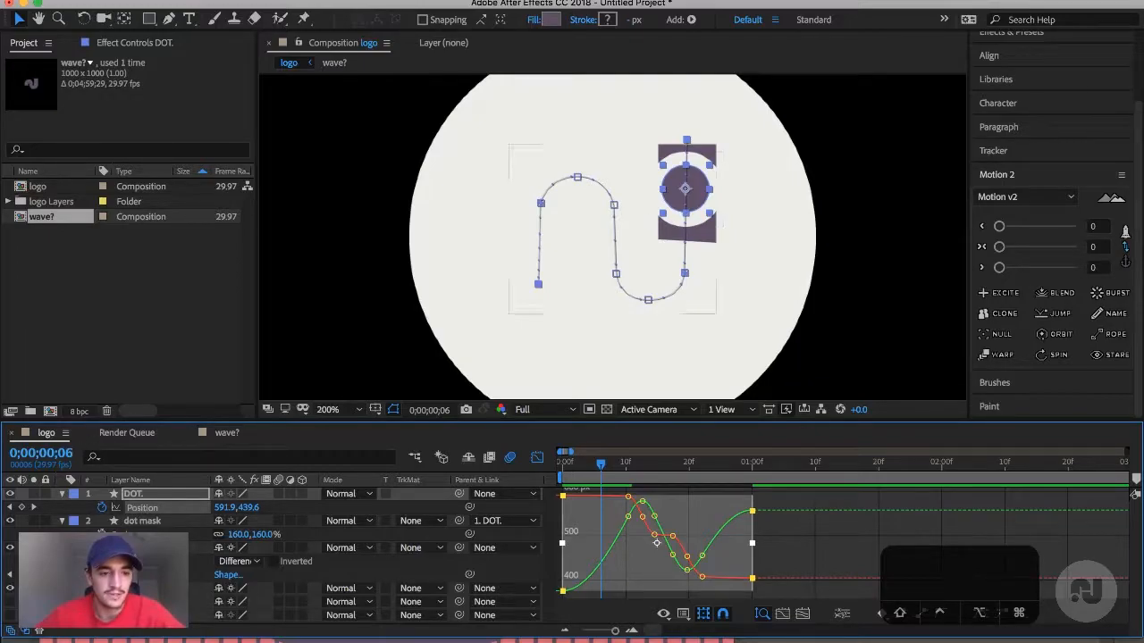
click(143, 521)
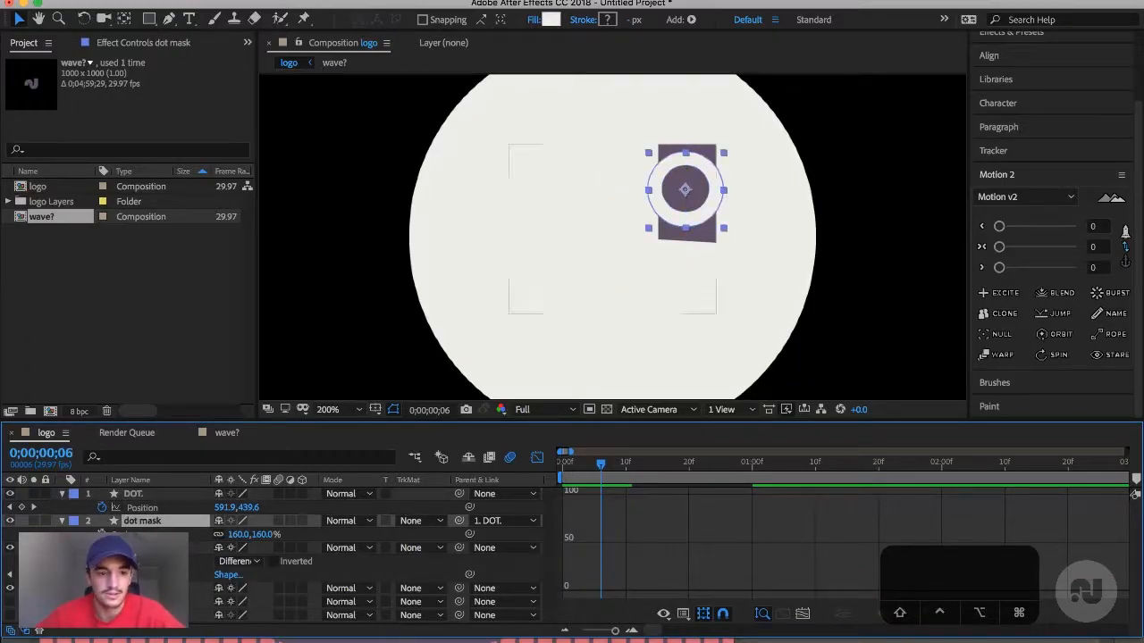
click(202, 548)
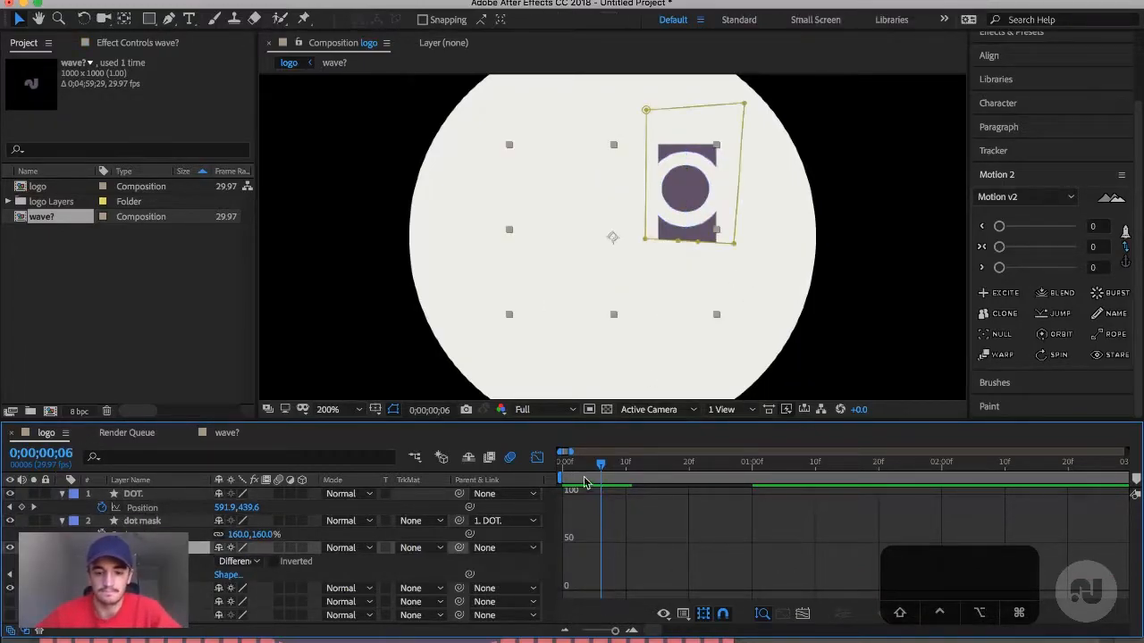
click(536, 456)
drag(606, 577, 634, 577)
mouse_move(601, 464)
mouse_down()
mouse_move(642, 473)
mouse_move(601, 475)
mouse_up()
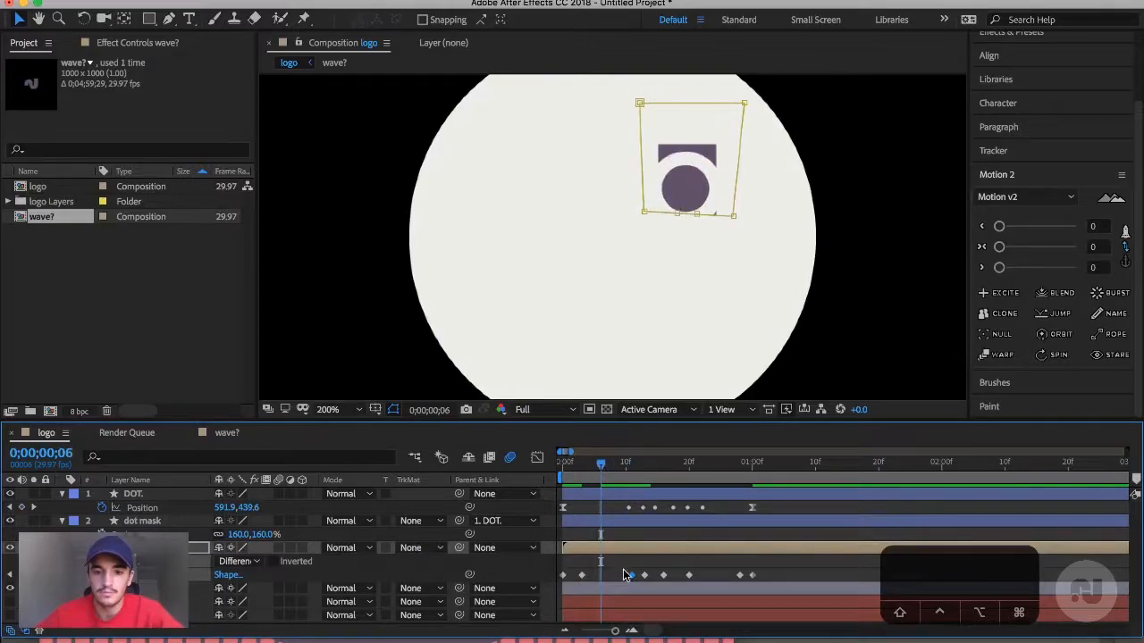
drag(627, 575, 636, 578)
- Play the logo animation from the start to review the mask timing, and check the dot's first Position keyframe
drag(614, 471, 565, 474)
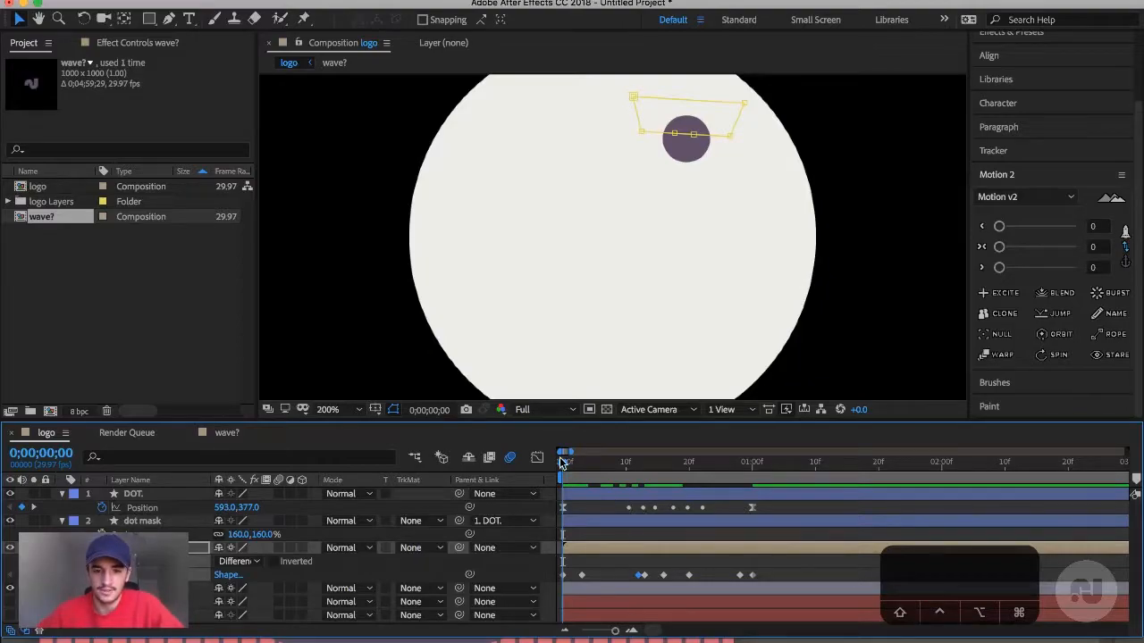
key(space)
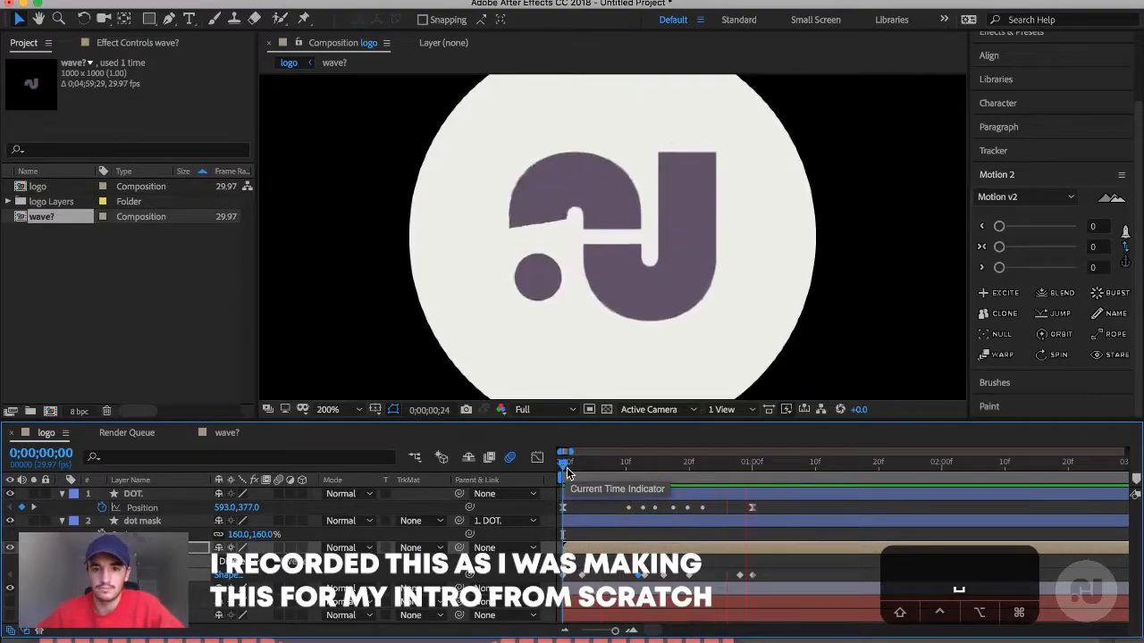
key(space)
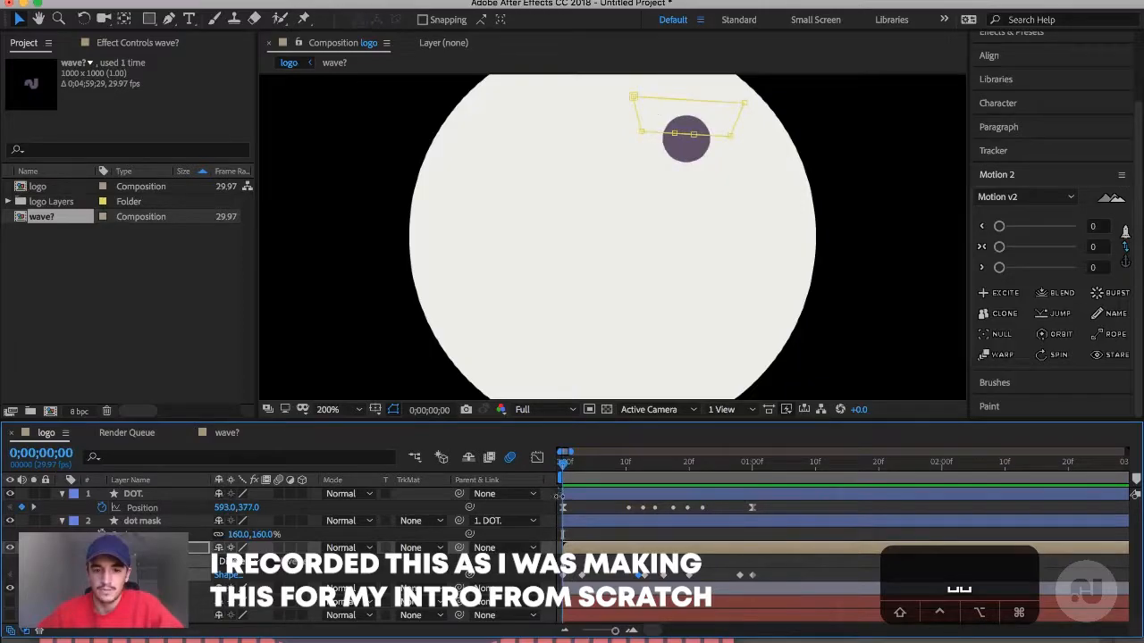
click(563, 509)
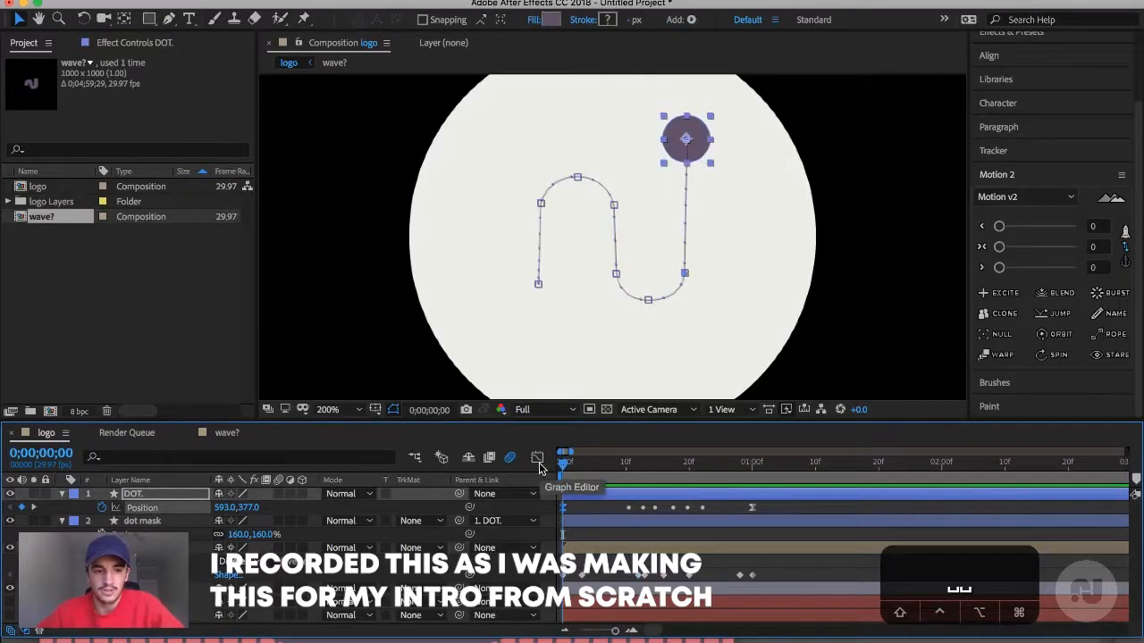
click(539, 465)
click(539, 465)
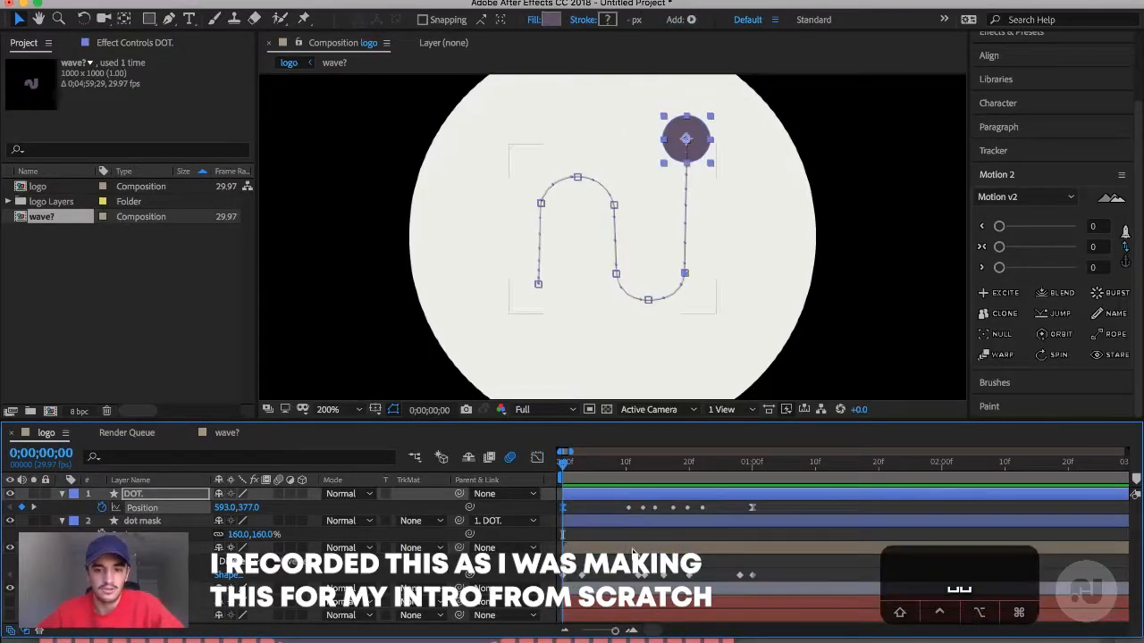
drag(785, 571, 582, 575)
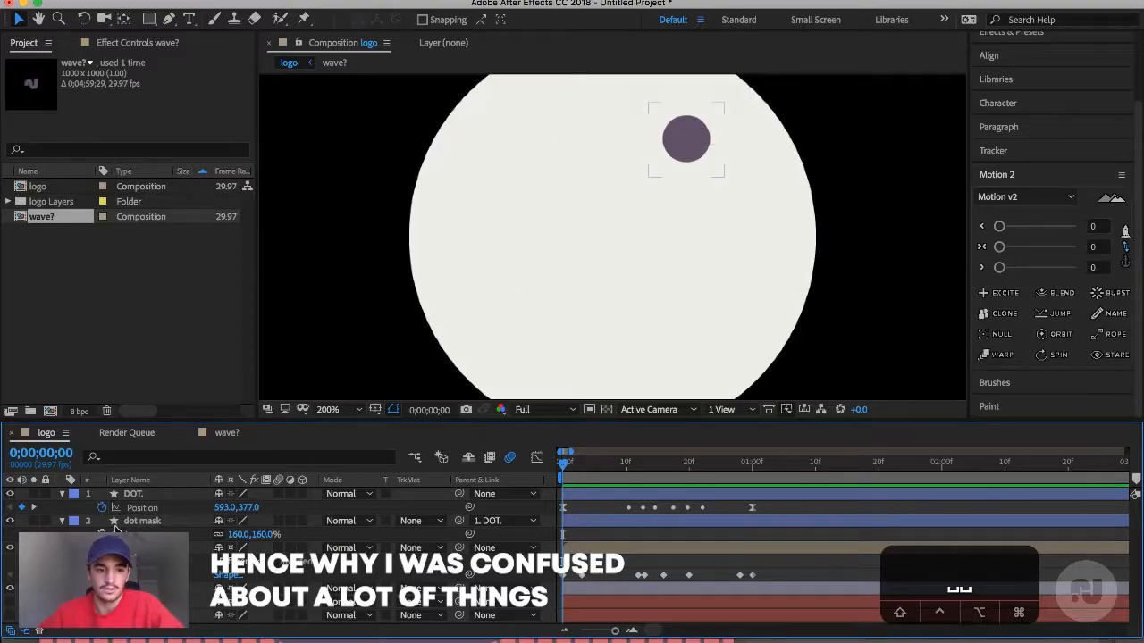
- Try shifting only the DOT. layer about 6 frames later and extending its start to frame 0, and undo the changes
click(165, 496)
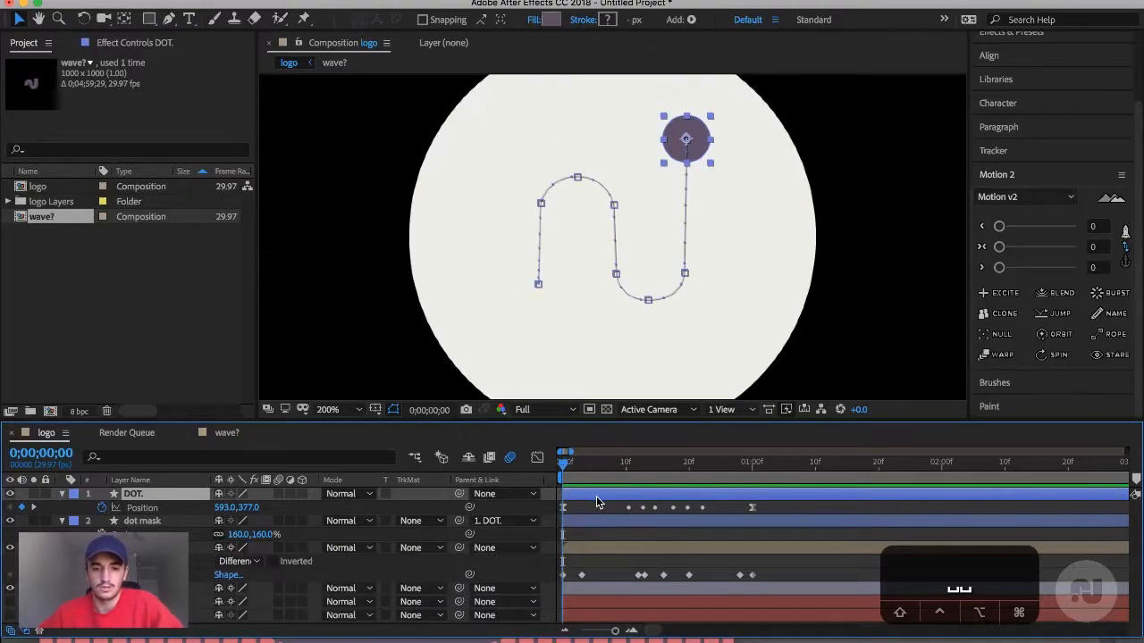
drag(598, 498, 636, 493)
drag(563, 495, 562, 495)
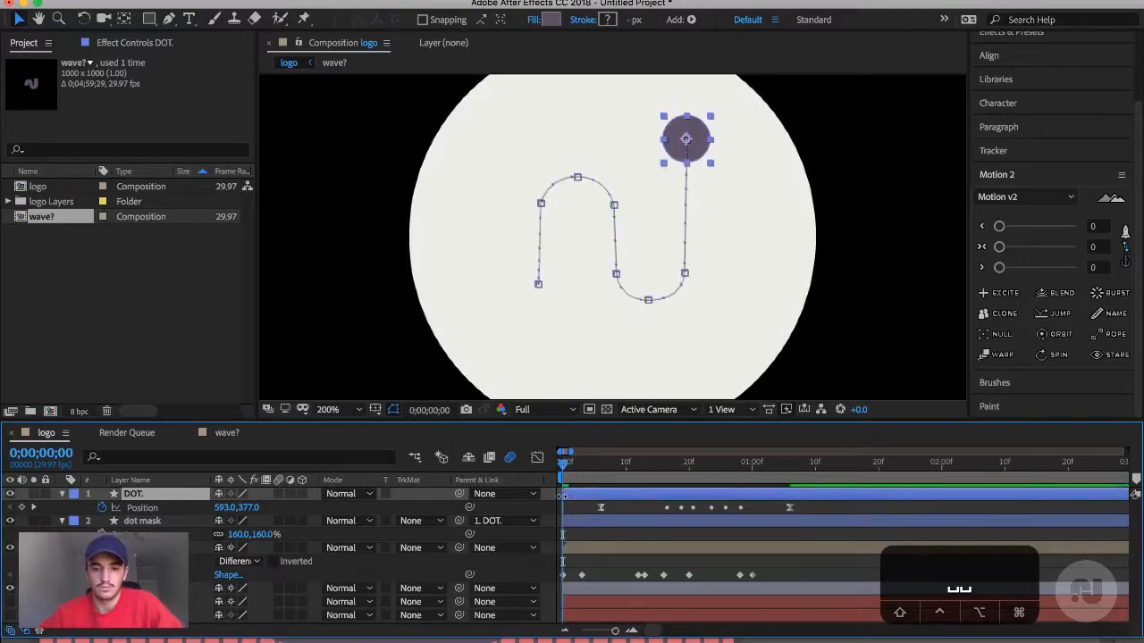
key(super+z)
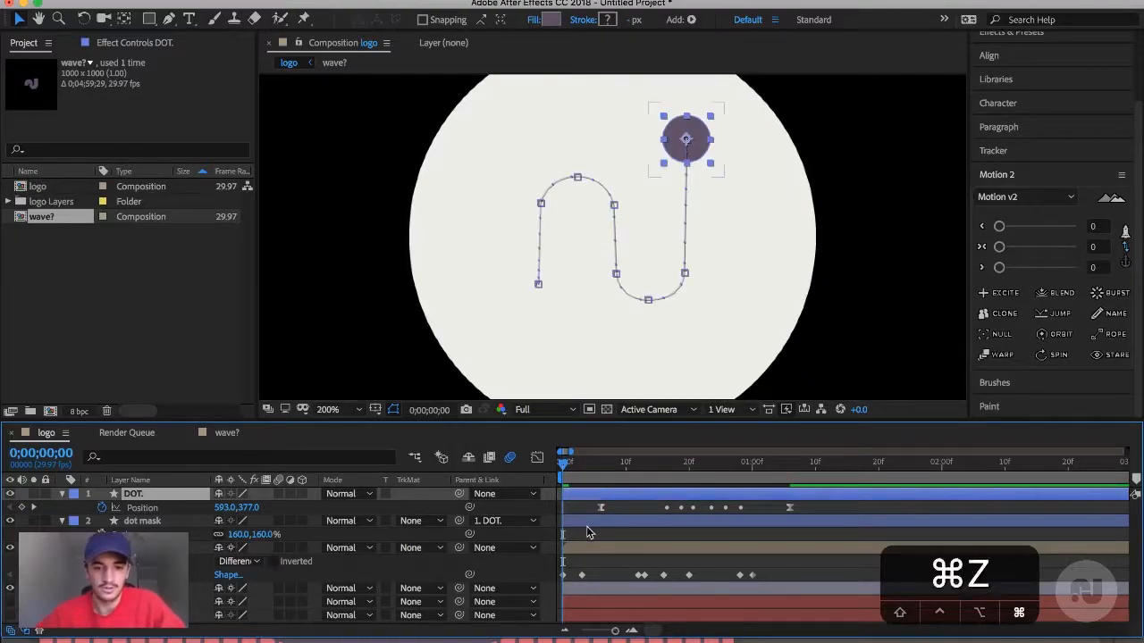
key(super+z)
- Shift the DOT., dot mask and wave? layers about 8 frames later and extend the DOT. layer's start back to frame 0
drag(600, 552, 653, 547)
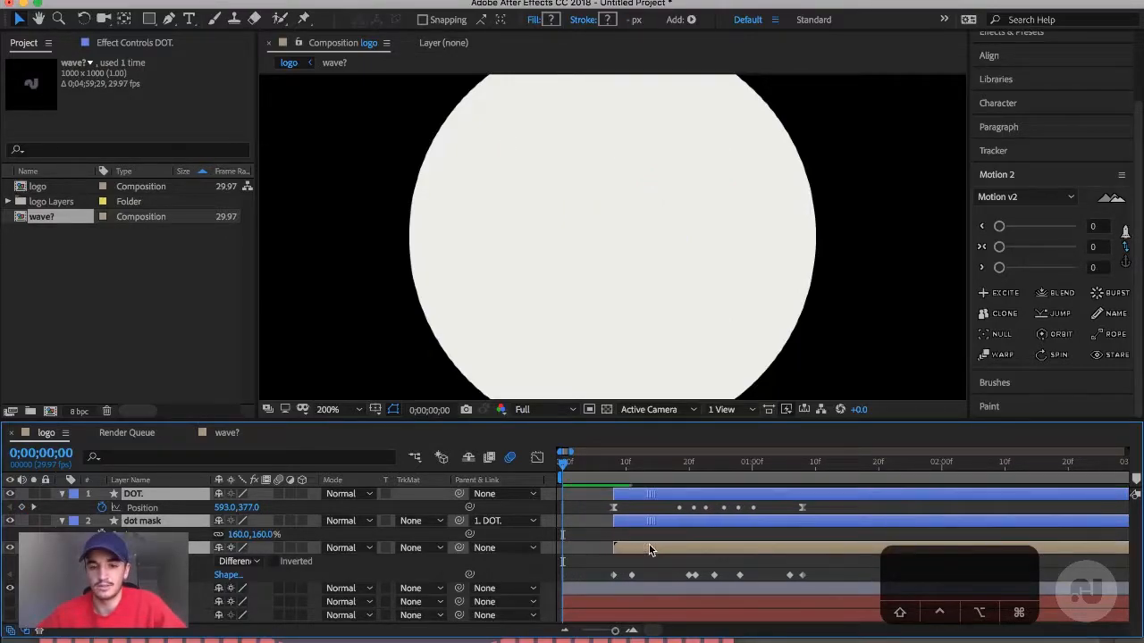
click(600, 519)
drag(611, 497, 561, 472)
- Animate the DOT. layer's Scale from 0% at frame 0 to 100% at about frame 5
key(s)
key(alt+shift+s)
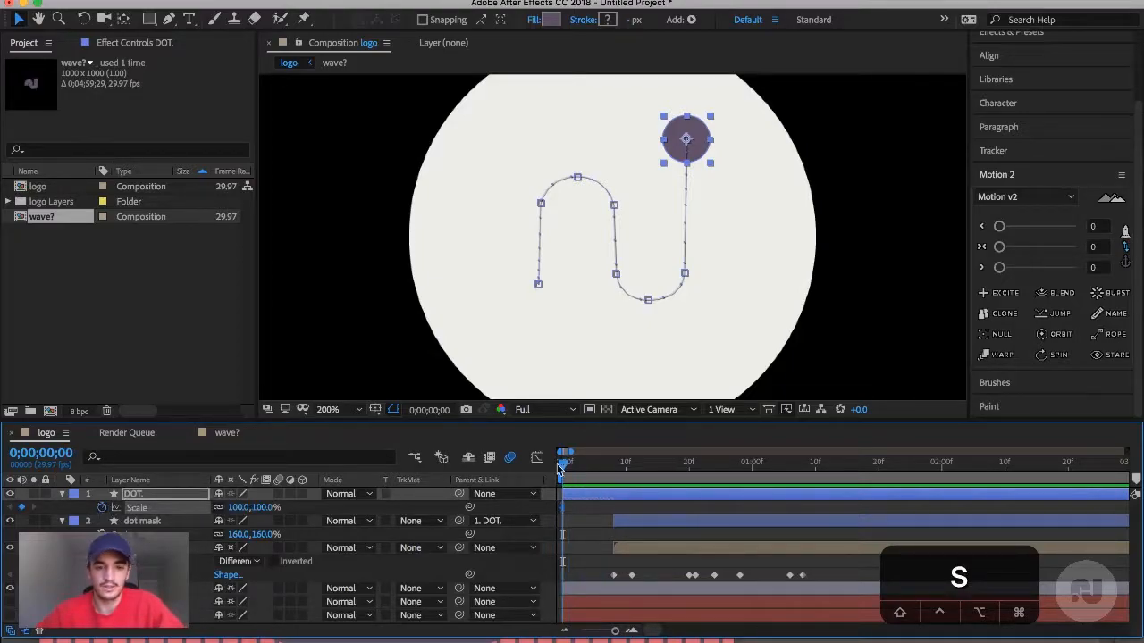
drag(564, 508, 595, 507)
click(237, 508)
text(0)
key(Return)
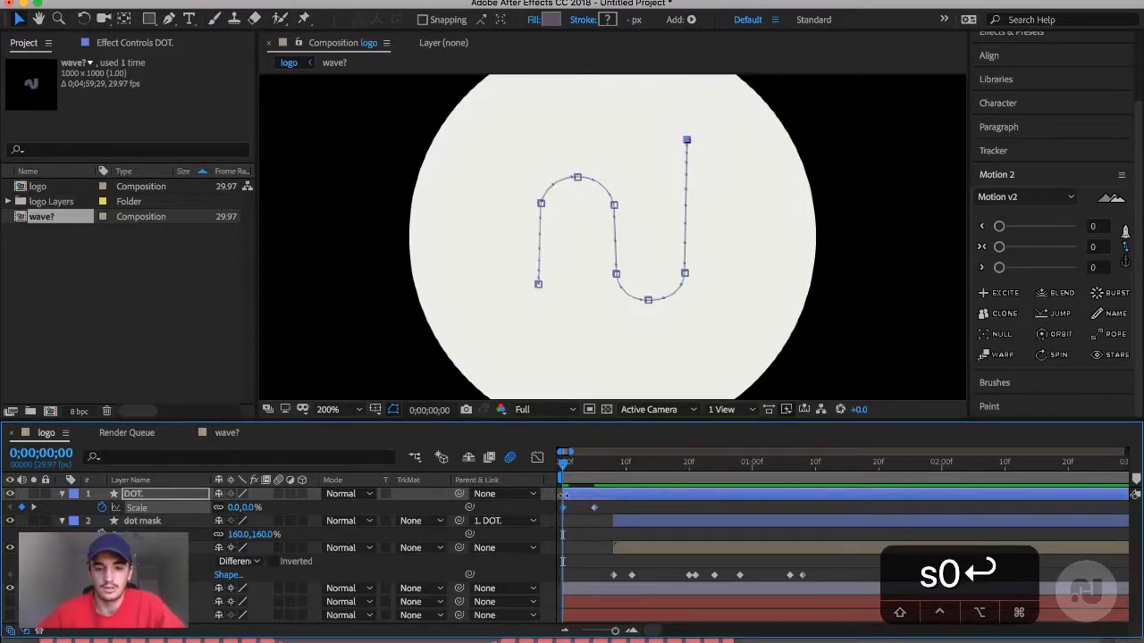
- Apply Easy Ease to both DOT. Scale keyframes and inspect their curve in the graph editor
mouse_move(564, 476)
mouse_down()
mouse_move(605, 477)
mouse_move(562, 478)
mouse_up()
drag(608, 511, 552, 515)
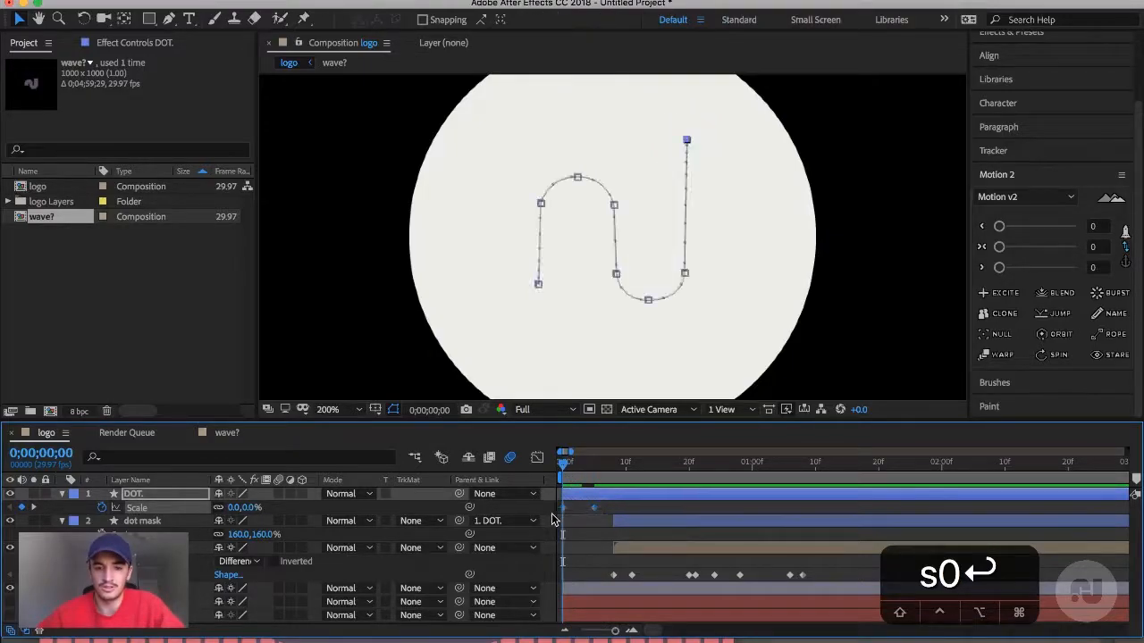
click(536, 459)
click(632, 634)
click(562, 591)
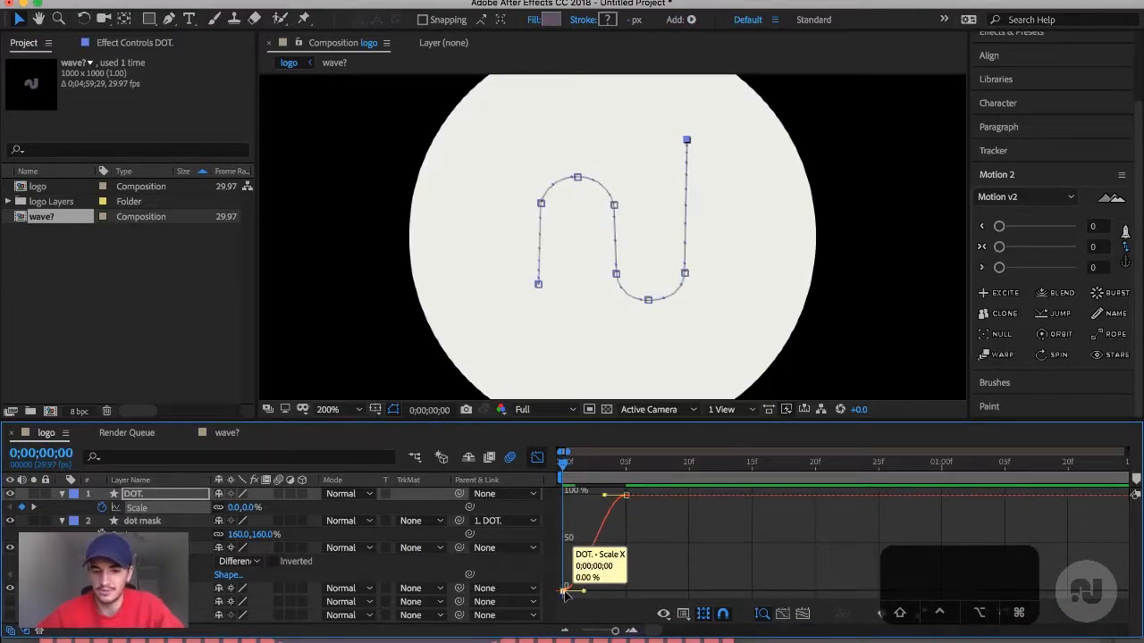
- Undo and redo the DOT. Scale easing to compare the linear and eased curves in the graph editor
click(536, 458)
click(651, 504)
key(super+z)
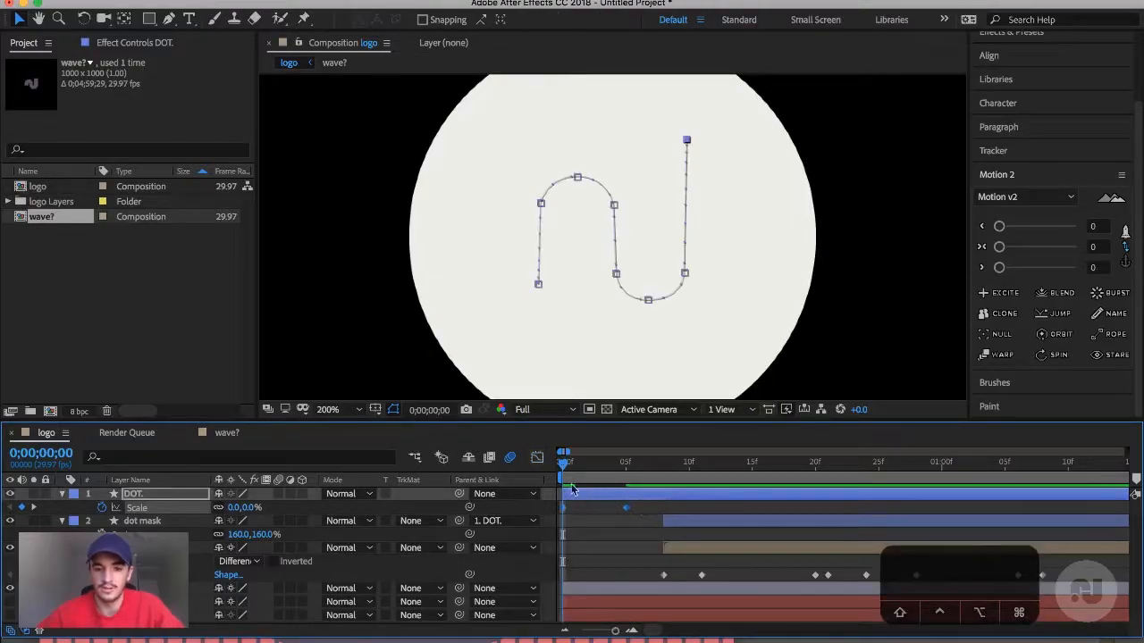
click(536, 457)
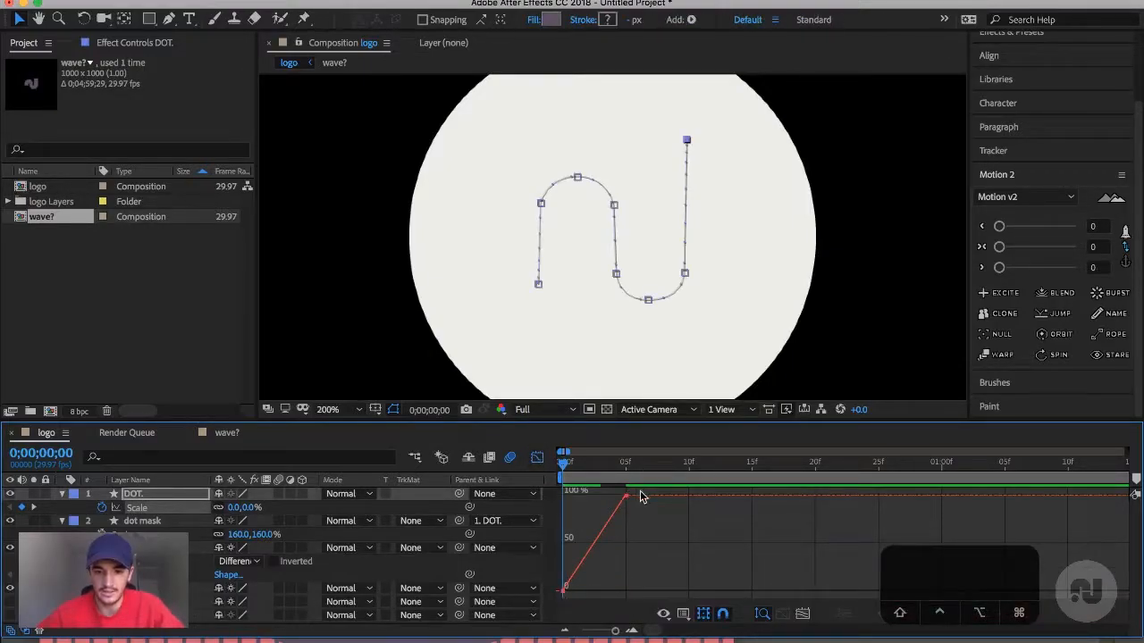
mouse_move(640, 502)
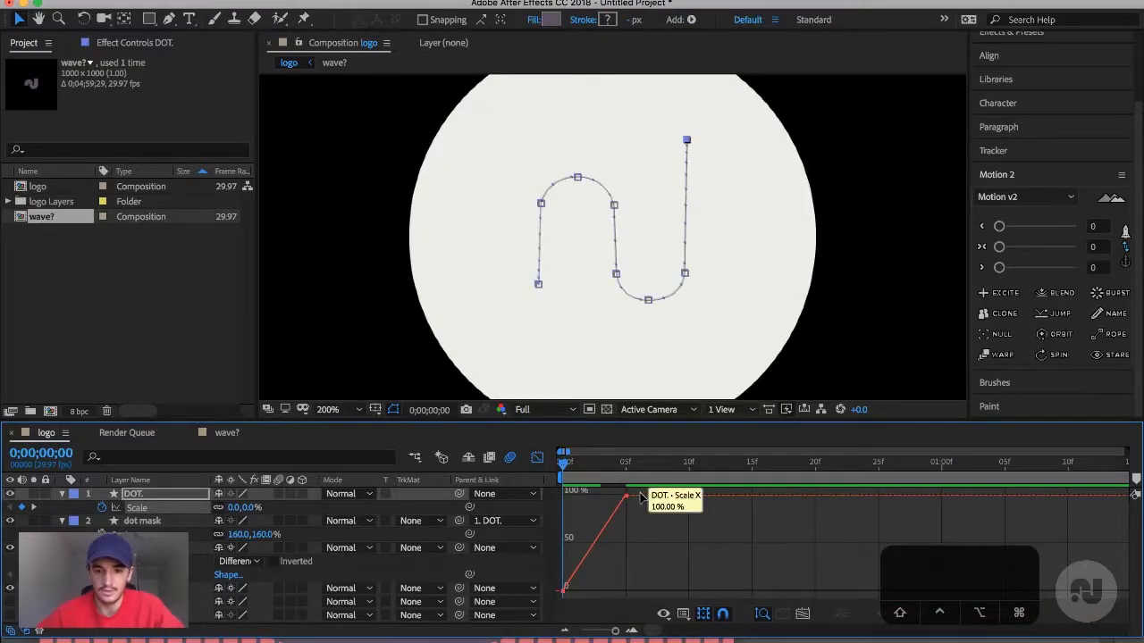
key(shift+F3)
click(536, 457)
key(shift+super+z)
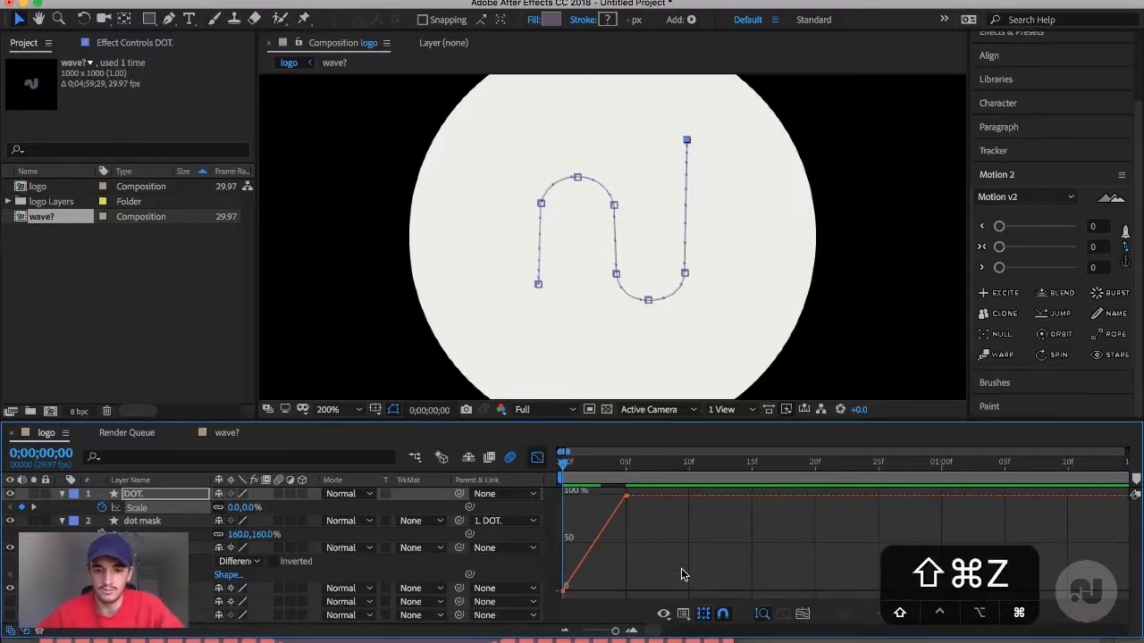
key(super+z)
click(631, 631)
click(631, 631)
key(shift+super+z)
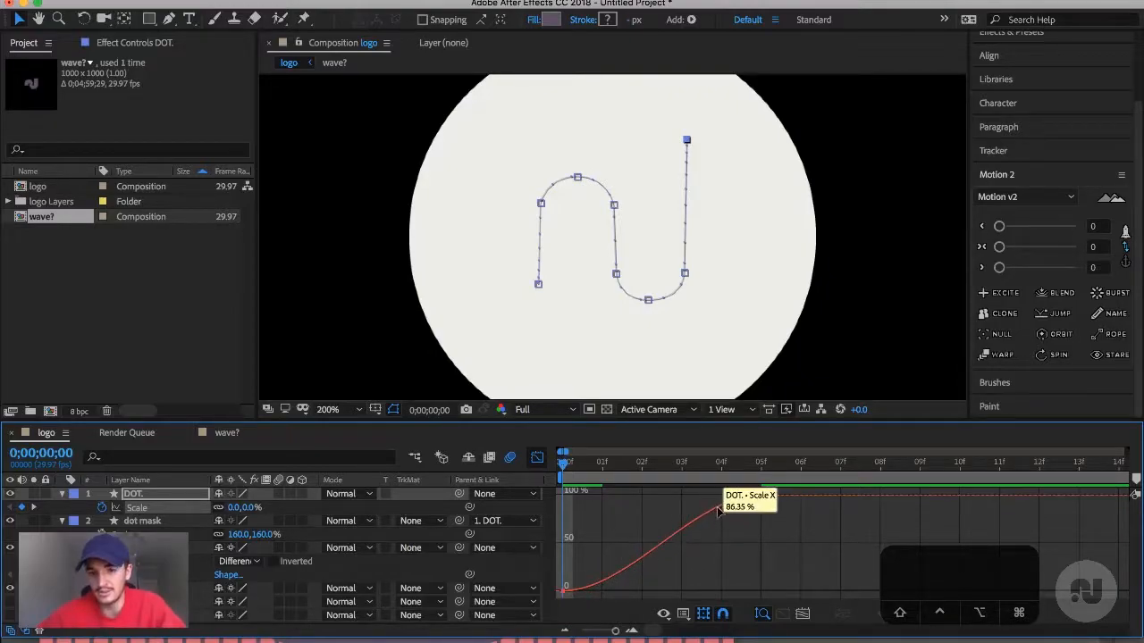
key(super+z)
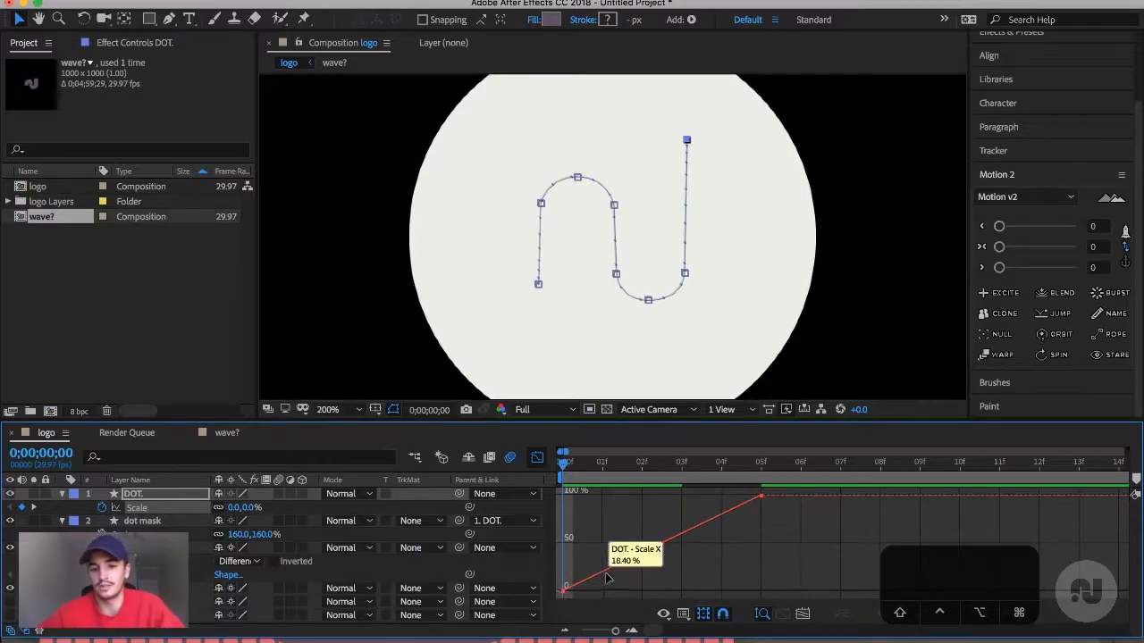
key(super+shift+z)
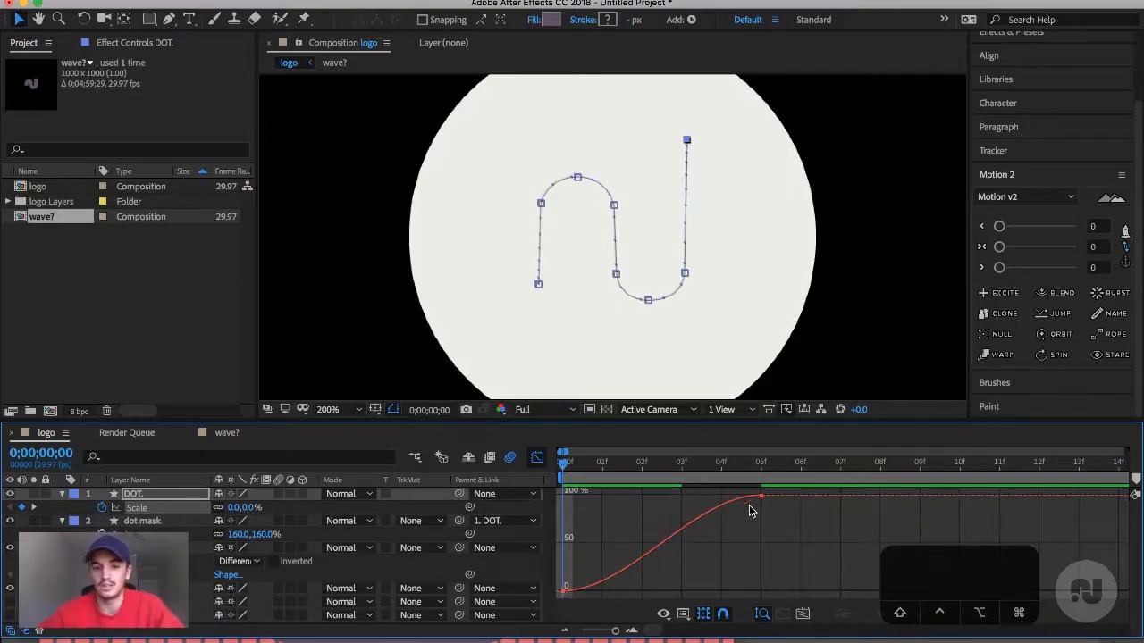
- Try Motion 2 easing on both Scale keyframes: 81 at the start, 79 on both sides, 85 at the end, and reset to 0
double_click(685, 534)
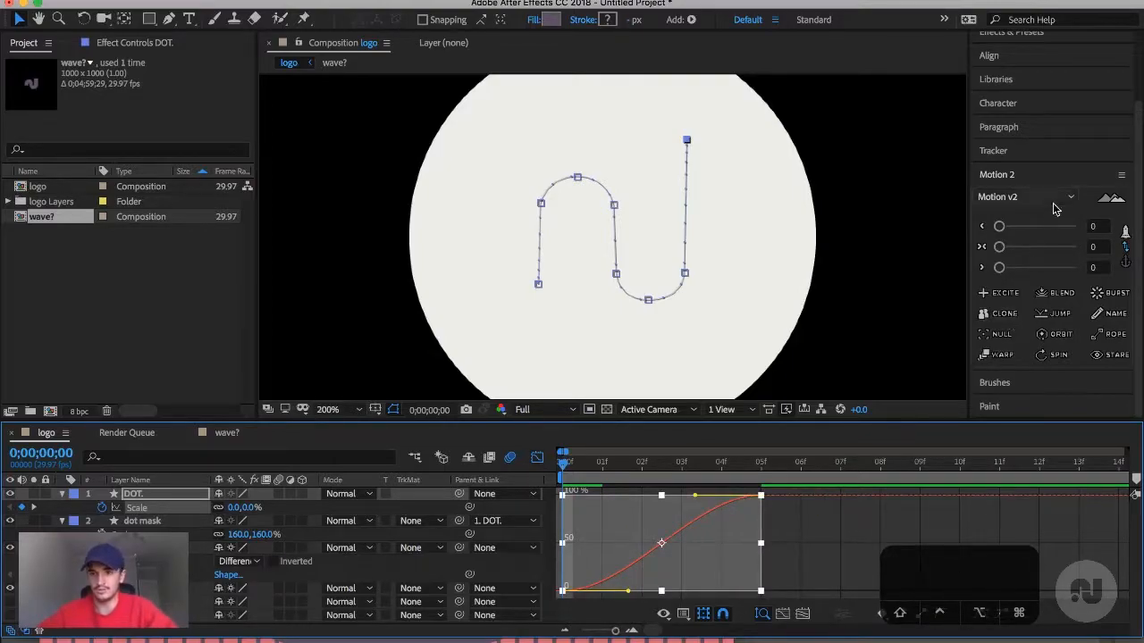
drag(1001, 227, 1065, 231)
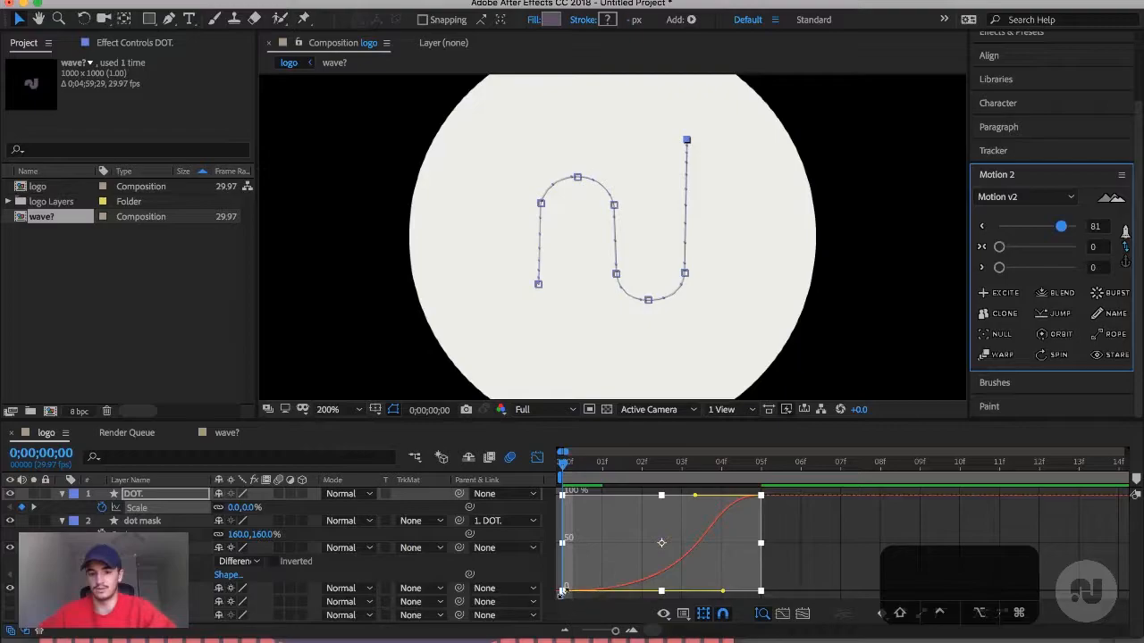
mouse_move(1065, 232)
mouse_down()
mouse_move(983, 228)
mouse_move(1064, 250)
mouse_up()
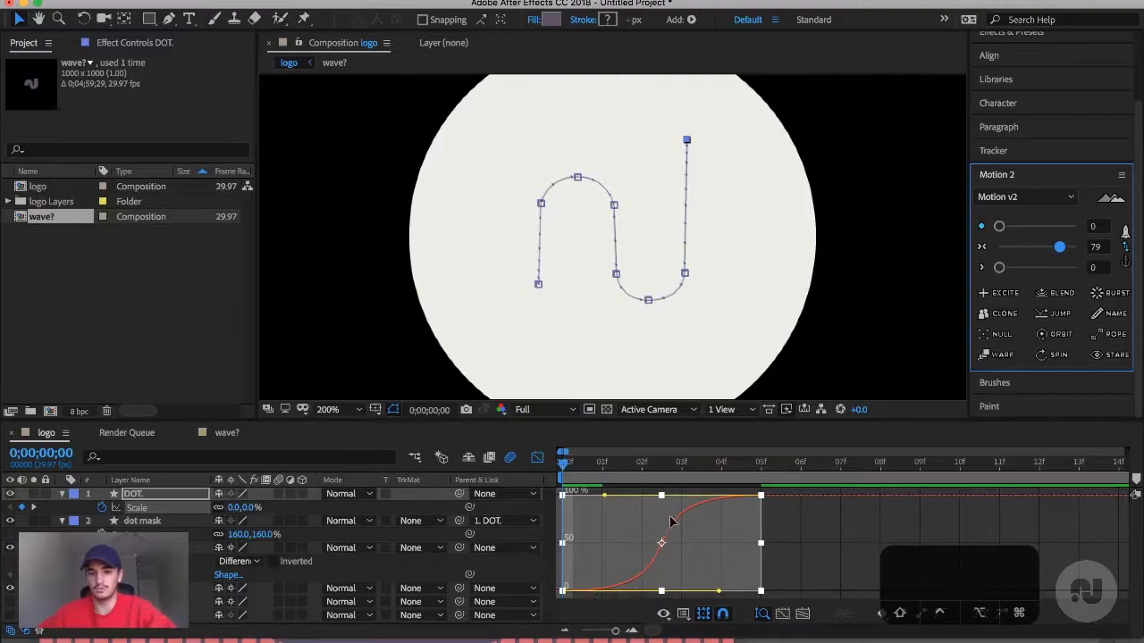
drag(1062, 249, 1050, 271)
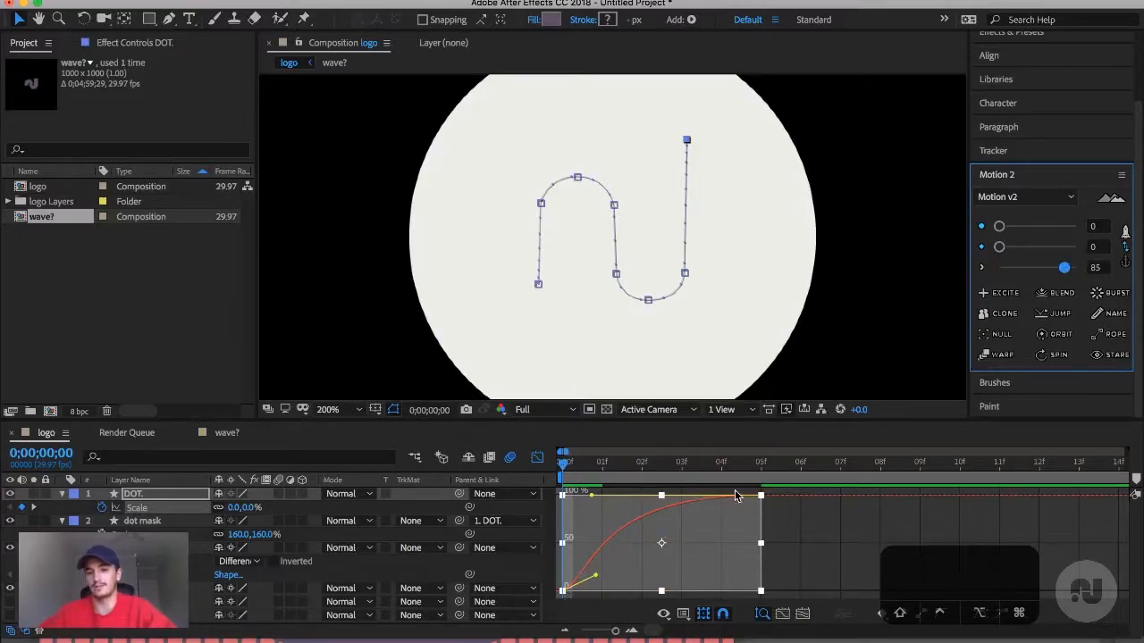
drag(1067, 271, 995, 272)
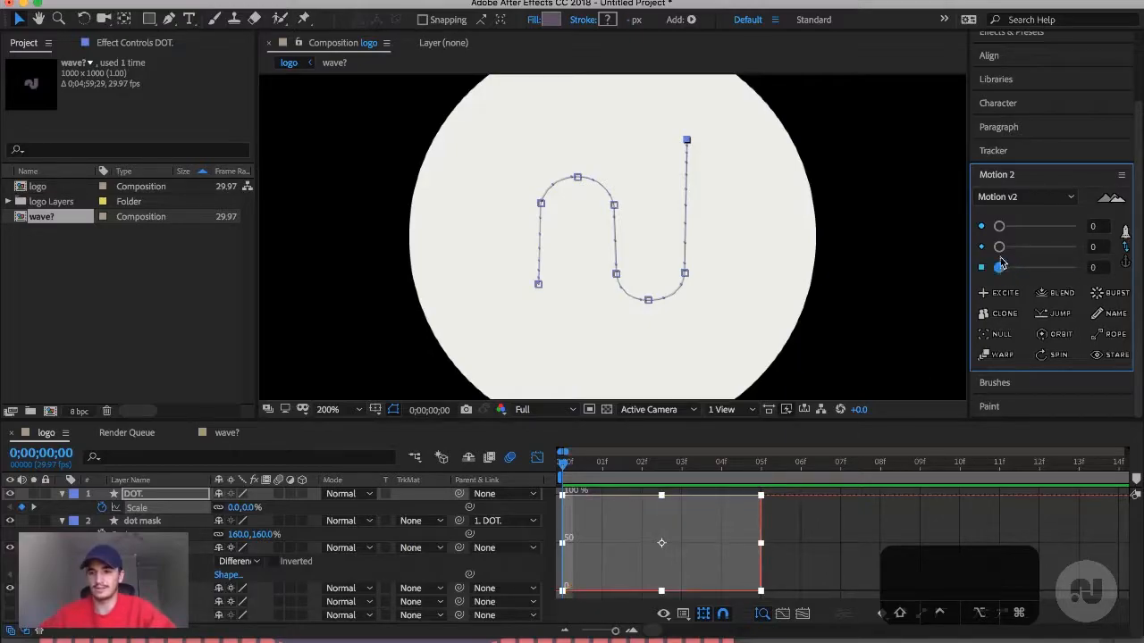
click(999, 248)
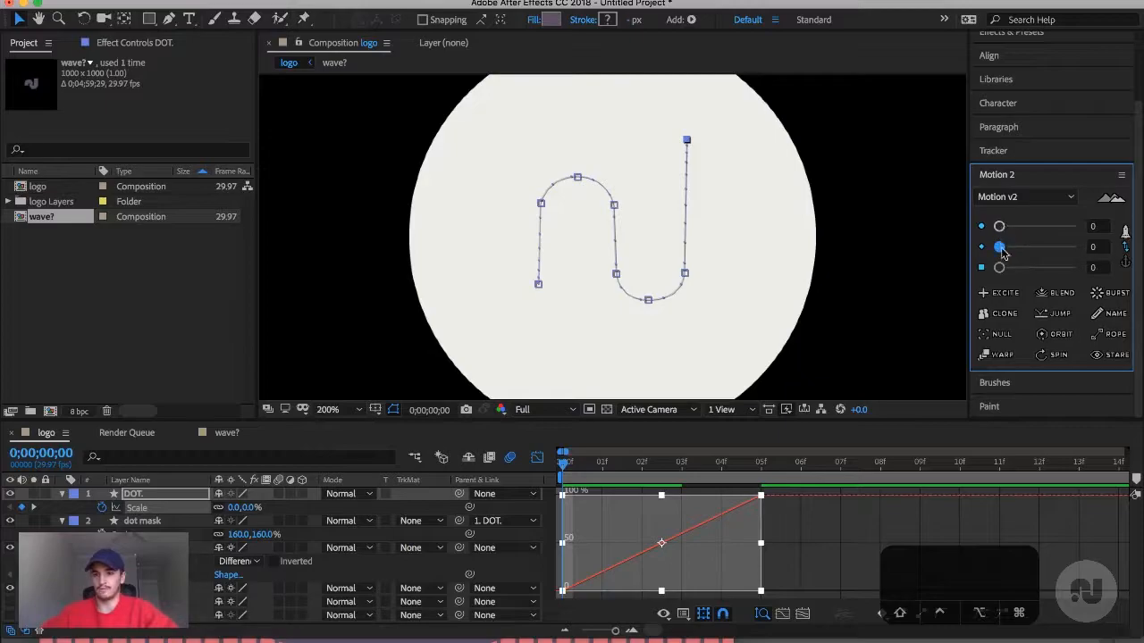
drag(1046, 269, 998, 268)
- Ease the start of the DOT. Scale animation with Motion 2 at 74 and slightly lengthen the first keyframe's handle
drag(1000, 228, 1056, 227)
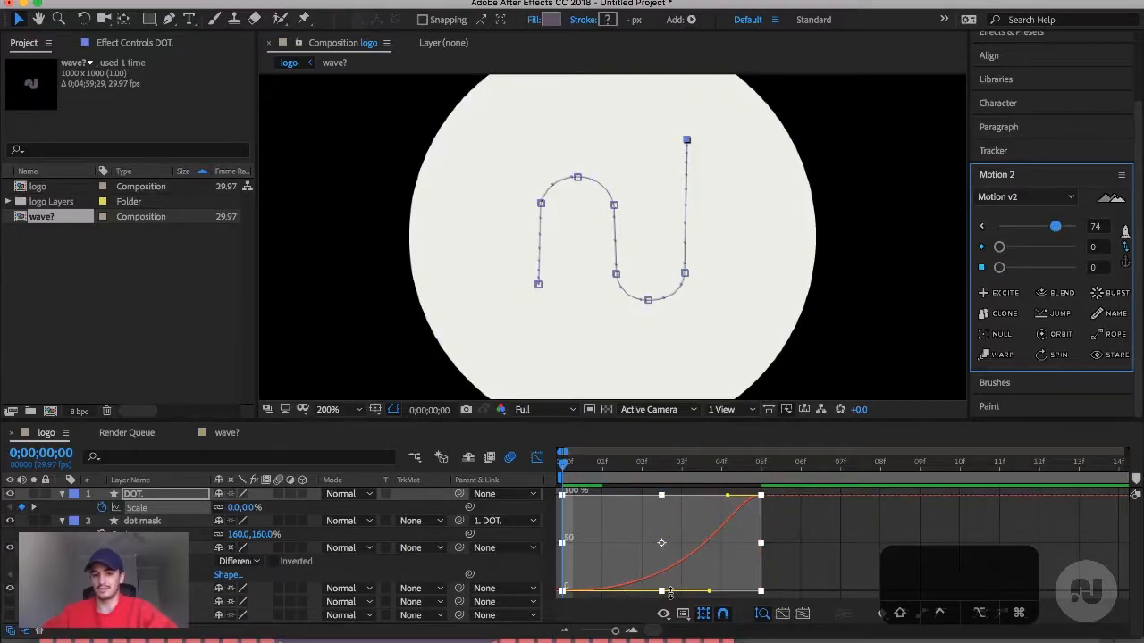
click(710, 594)
mouse_move(710, 595)
mouse_down()
mouse_move(659, 592)
mouse_move(717, 595)
mouse_up()
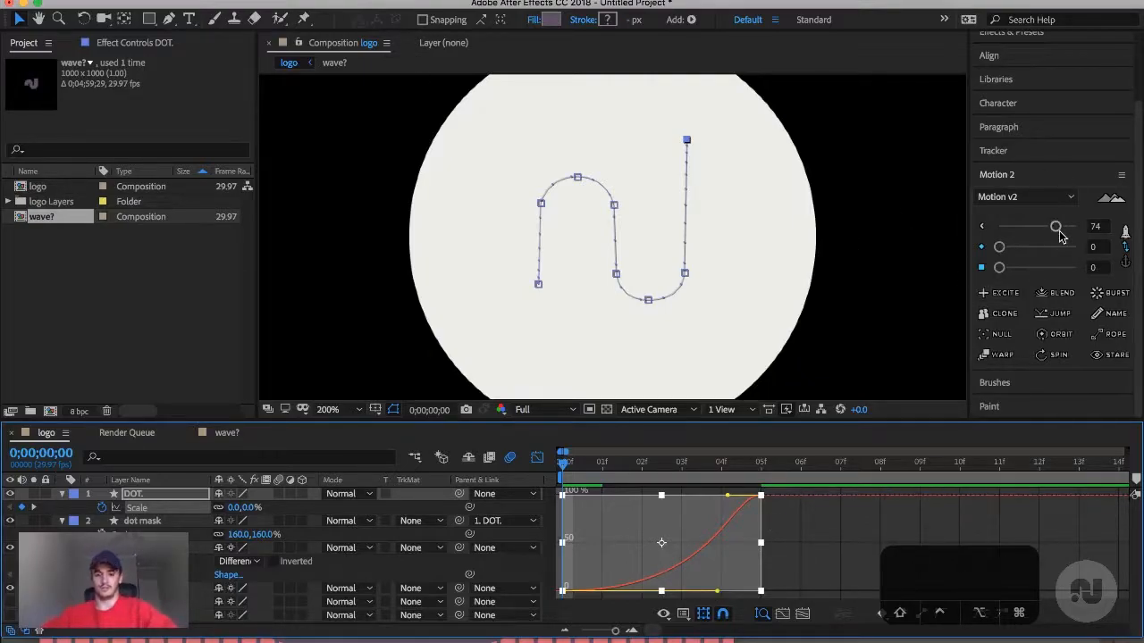
click(986, 296)
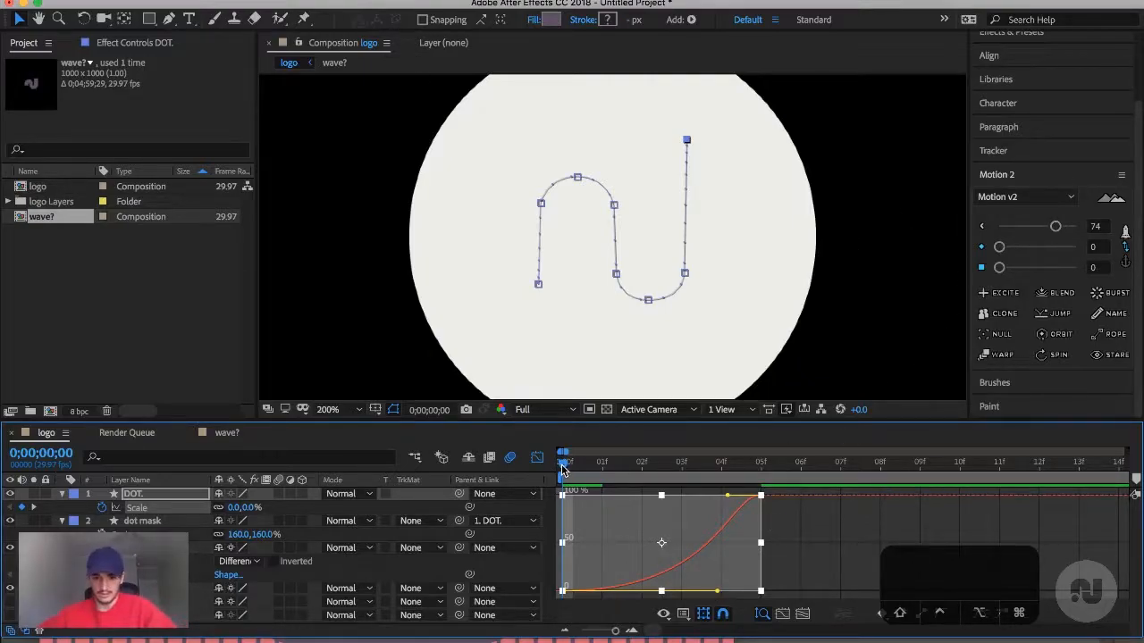
- Play the logo animation from frame 0 to review the dot's eased scale-up, and return to the start
key(space)
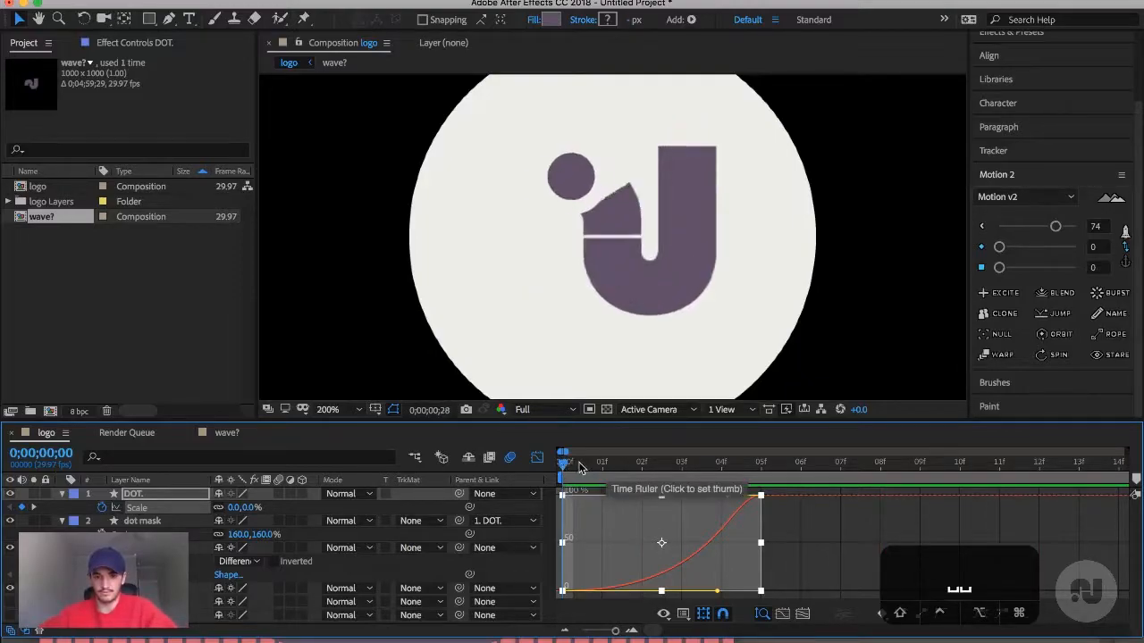
click(563, 466)
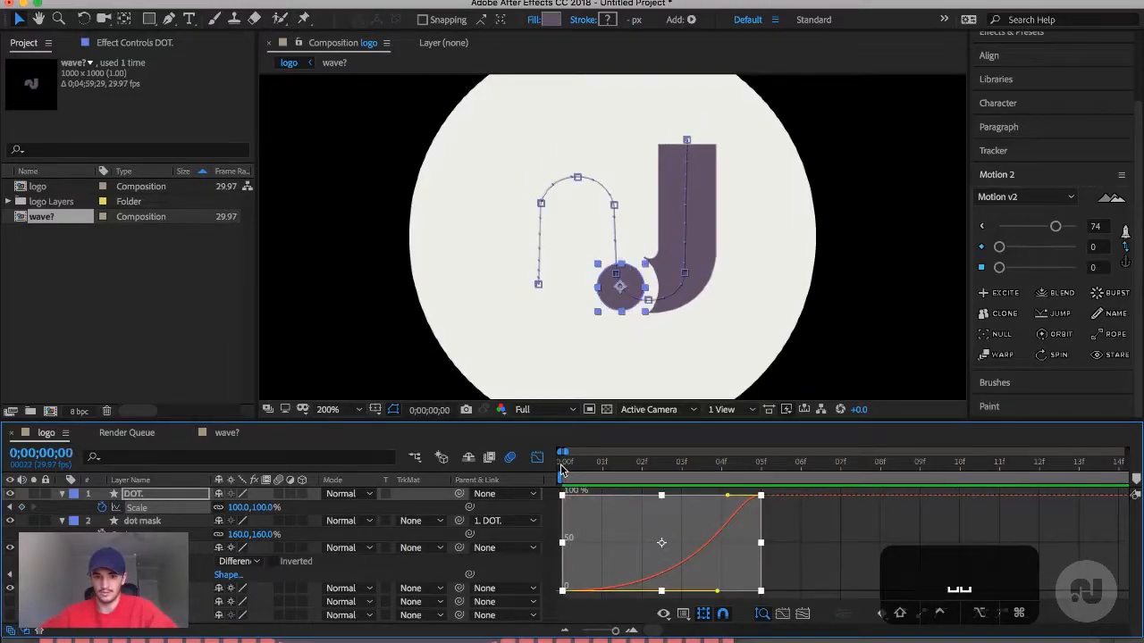
key(space)
key(space)
key(Home)
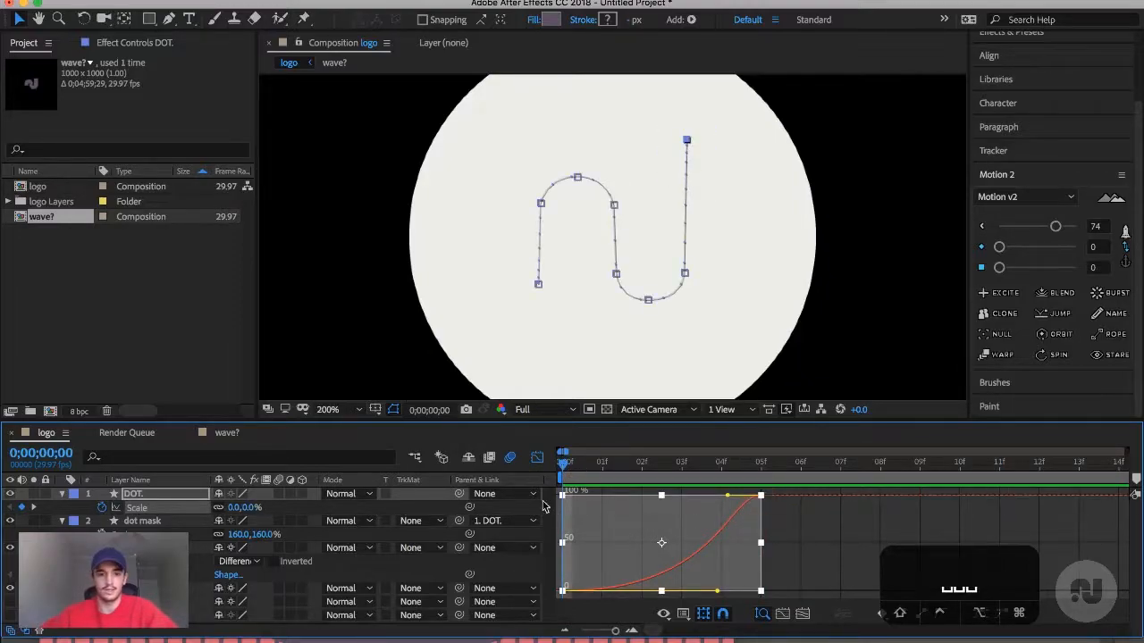
- Enable motion blur on all layers of the logo composition, leave the graph editor, and preview the animation
key(super+a)
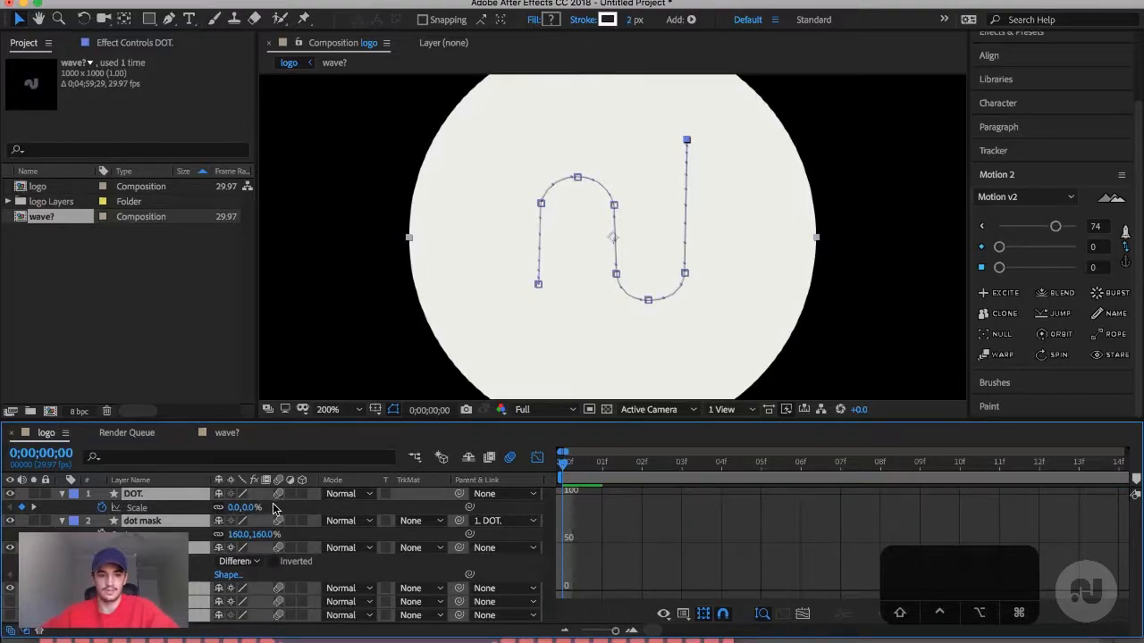
click(601, 534)
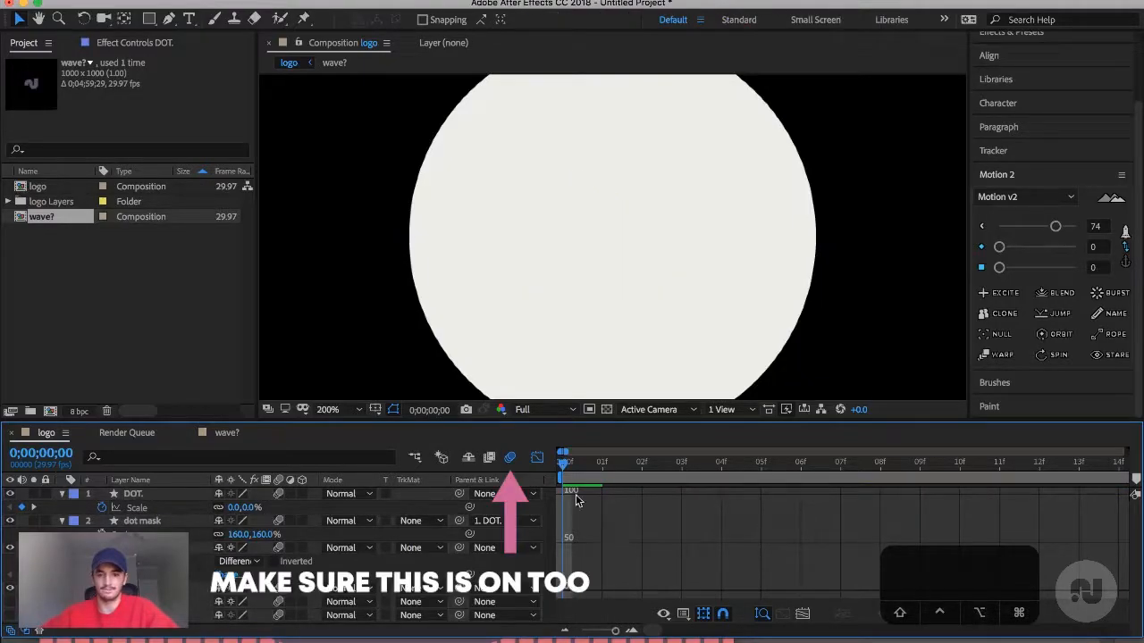
click(538, 463)
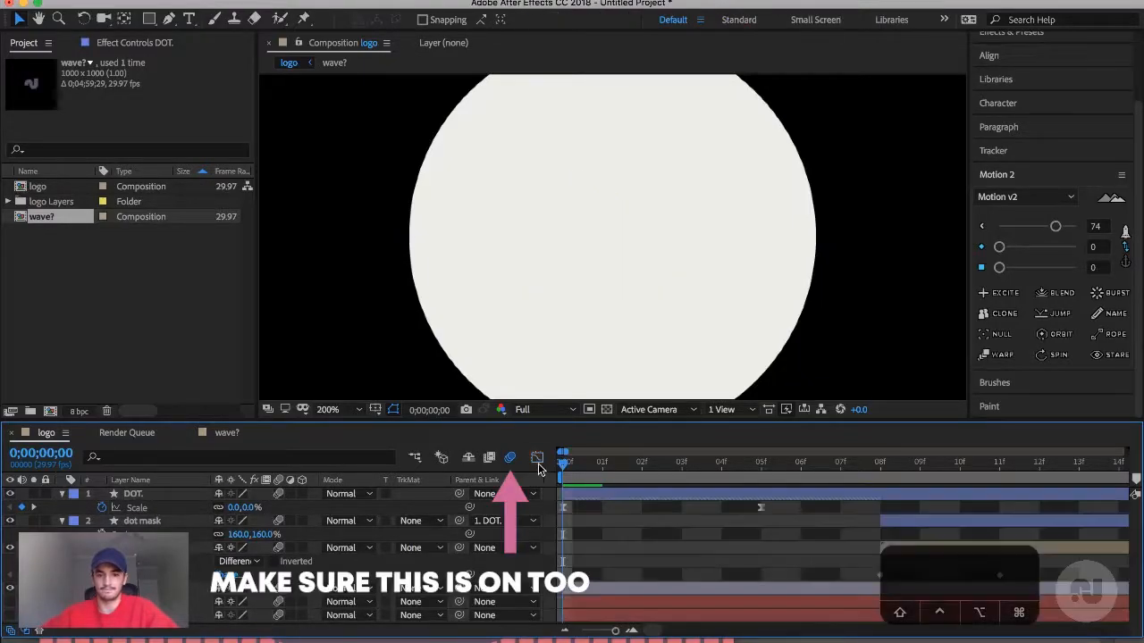
click(565, 632)
click(564, 632)
click(564, 632)
key(space)
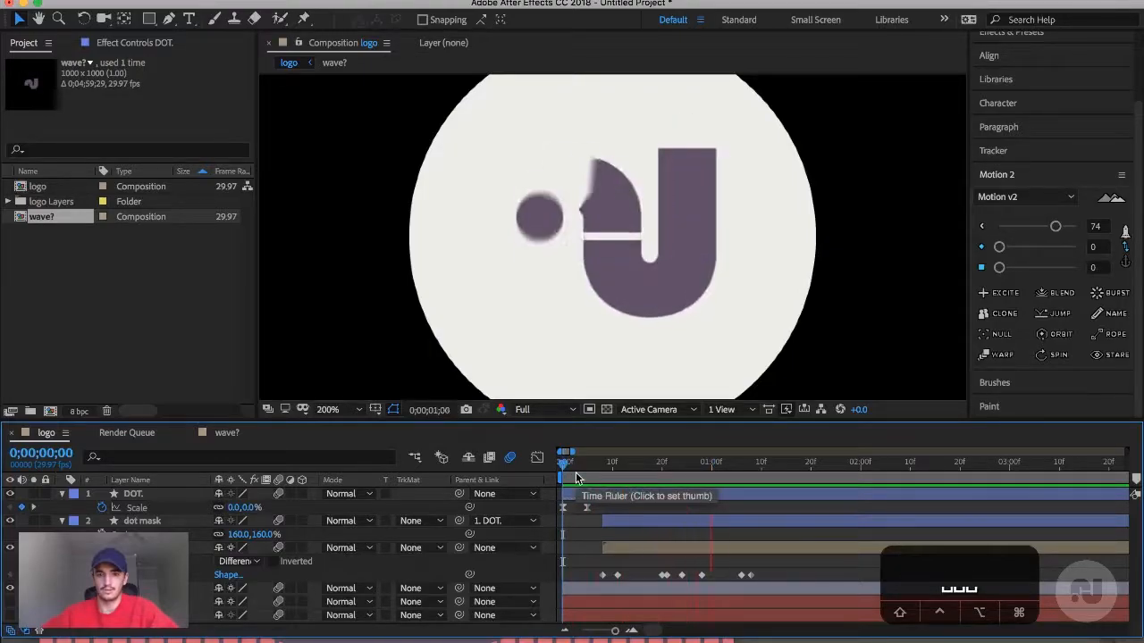
- Retime the wave? mask's second and third path keyframes to about frames 13 and 17 to match the blurred dot
drag(576, 465, 630, 465)
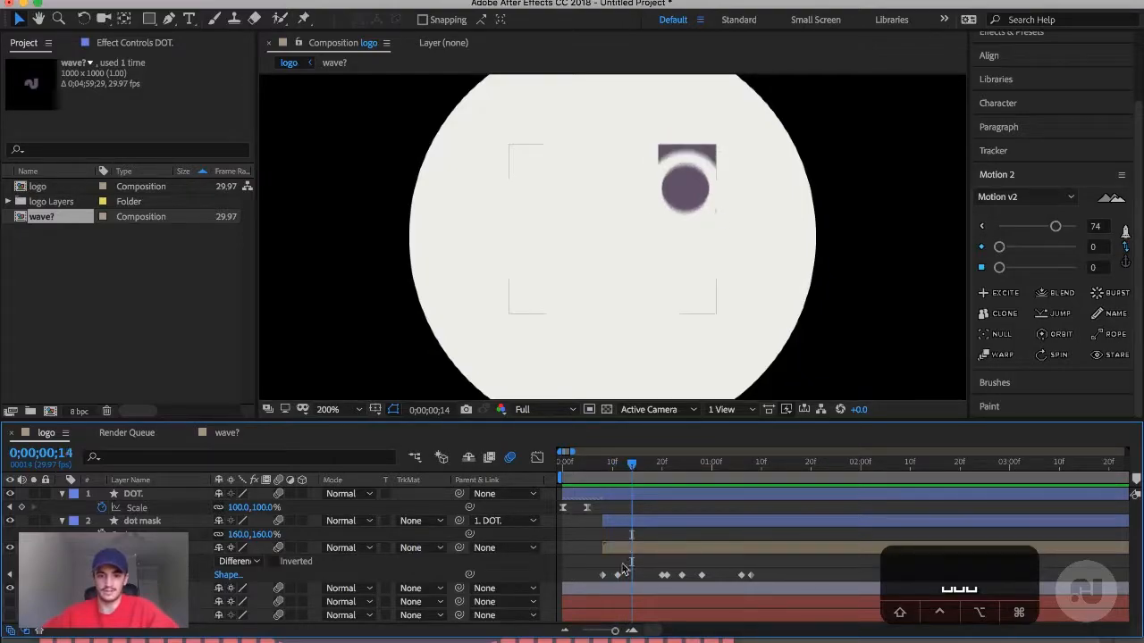
drag(617, 575, 627, 575)
drag(631, 464, 663, 477)
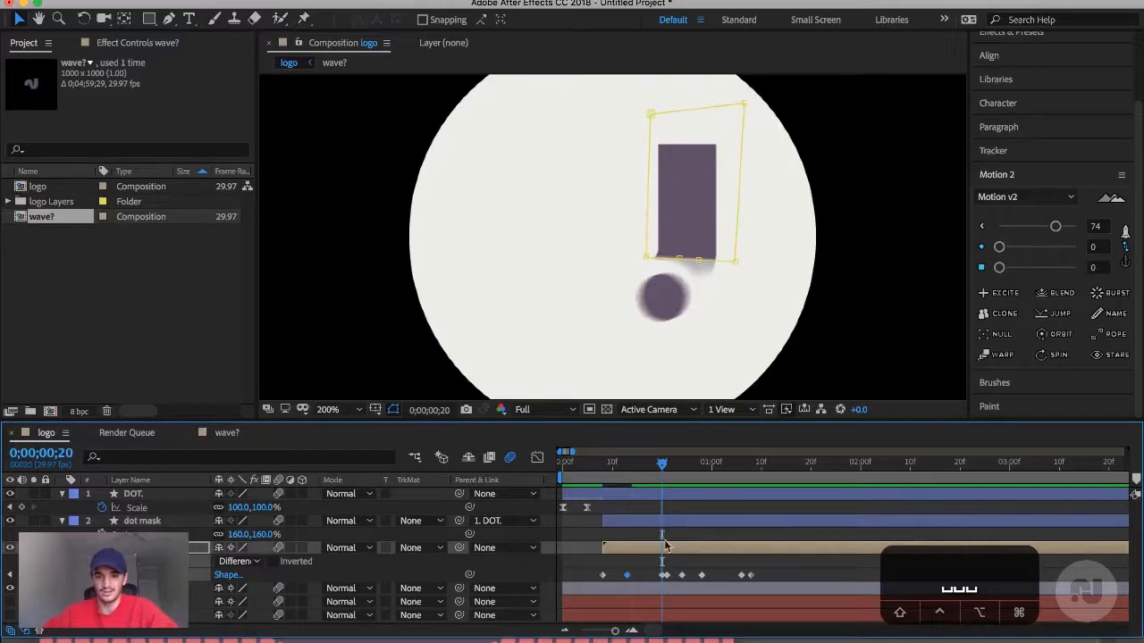
drag(664, 576, 647, 576)
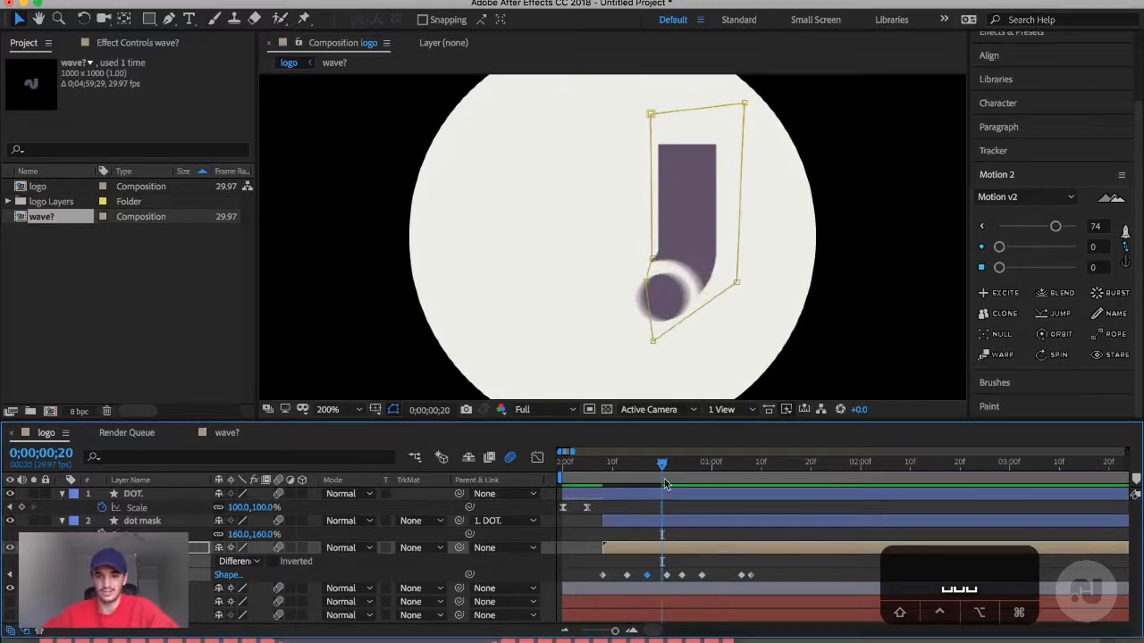
- Move the wave? mask's sixth and seventh path keyframes earlier, to about frames 25 and 32, keeping pace with the dot
drag(663, 470, 694, 467)
drag(703, 576, 685, 576)
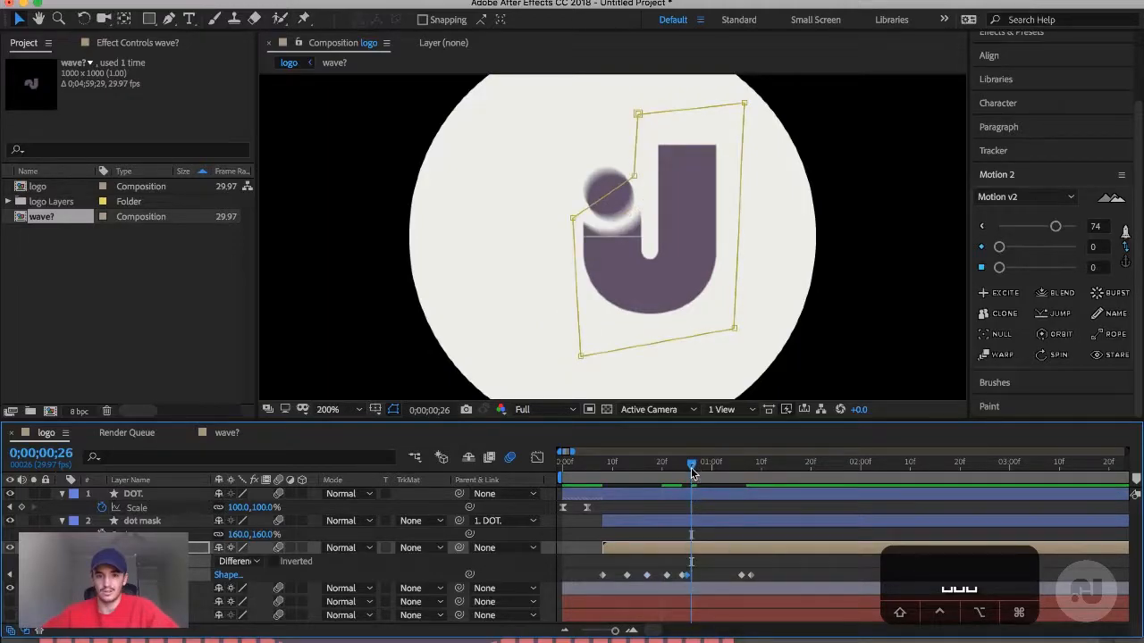
drag(684, 468, 711, 473)
drag(738, 576, 718, 577)
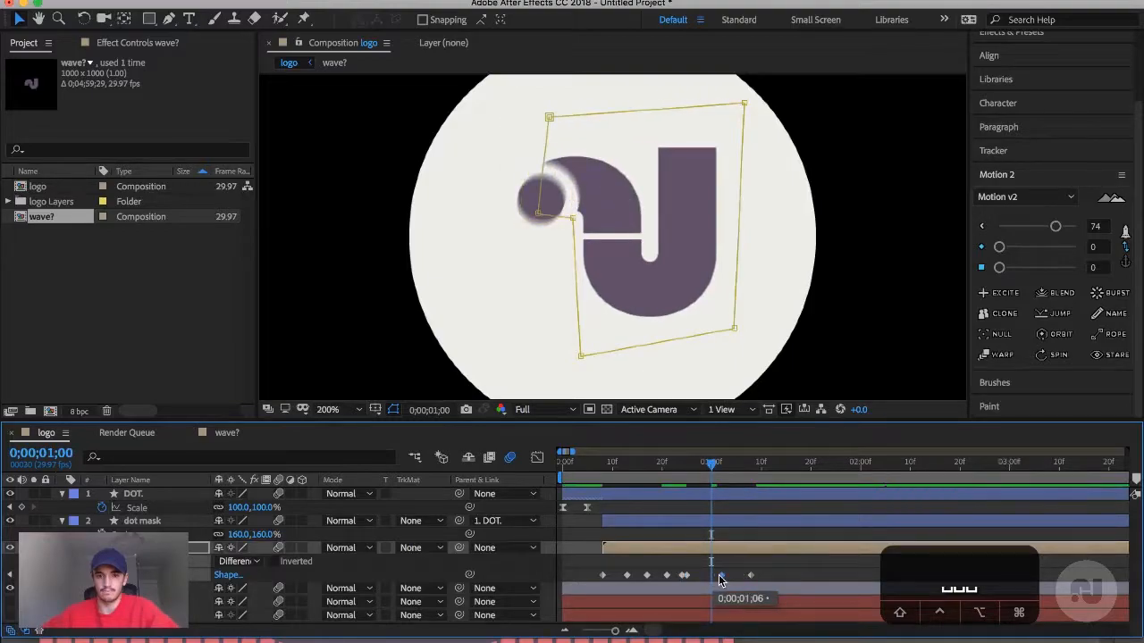
- Play the logo animation from about frame 8 and again from the start to check the retimed mask
click(714, 468)
drag(715, 470, 601, 485)
key(space)
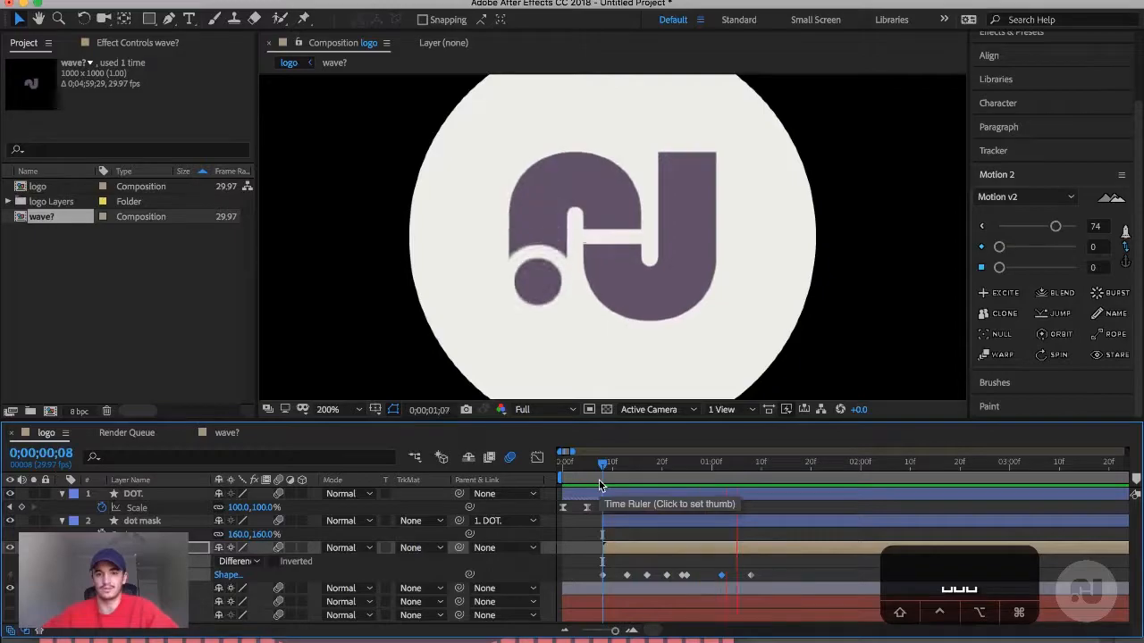
click(560, 463)
key(space)
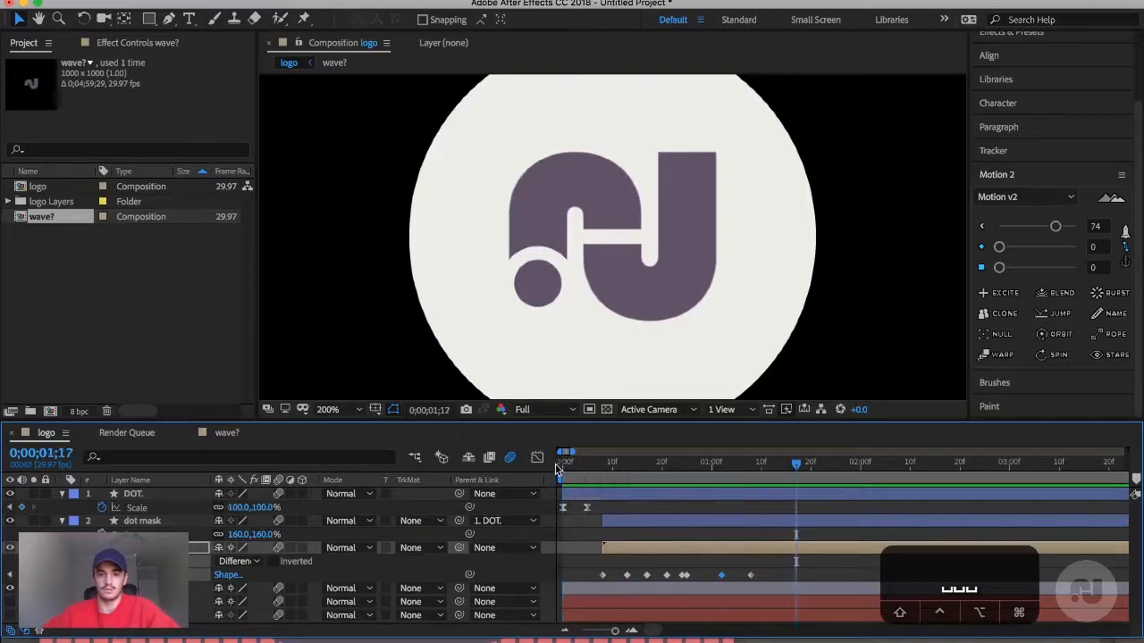
key(space)
- Open the wave? composition and apply Easy Ease to the position keyframes of the hook and J layers
click(225, 433)
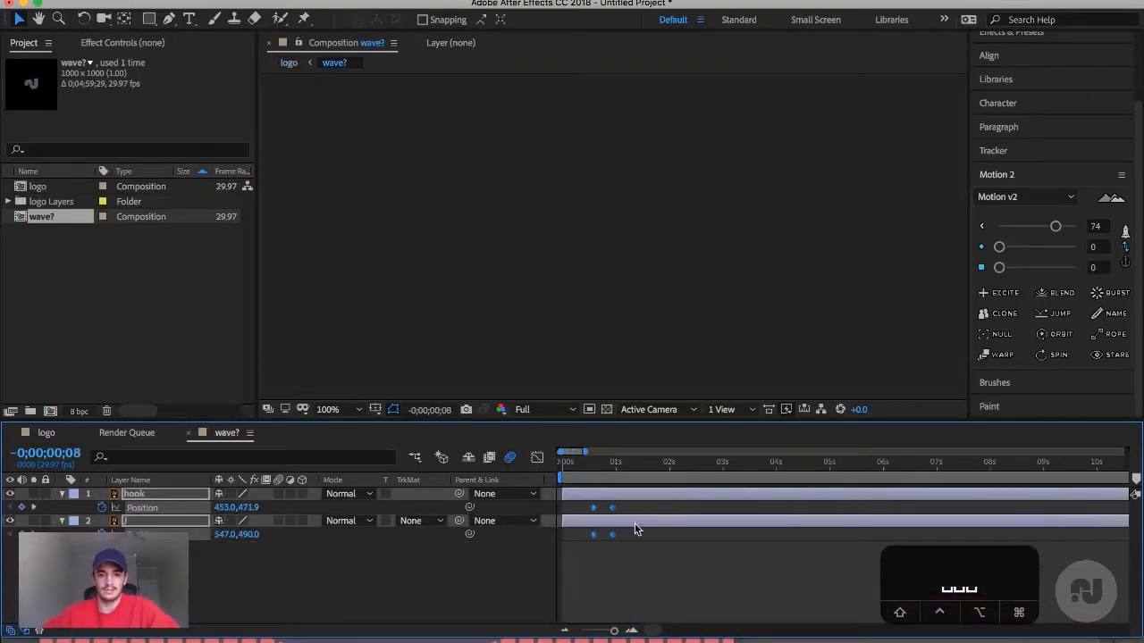
mouse_move(612, 535)
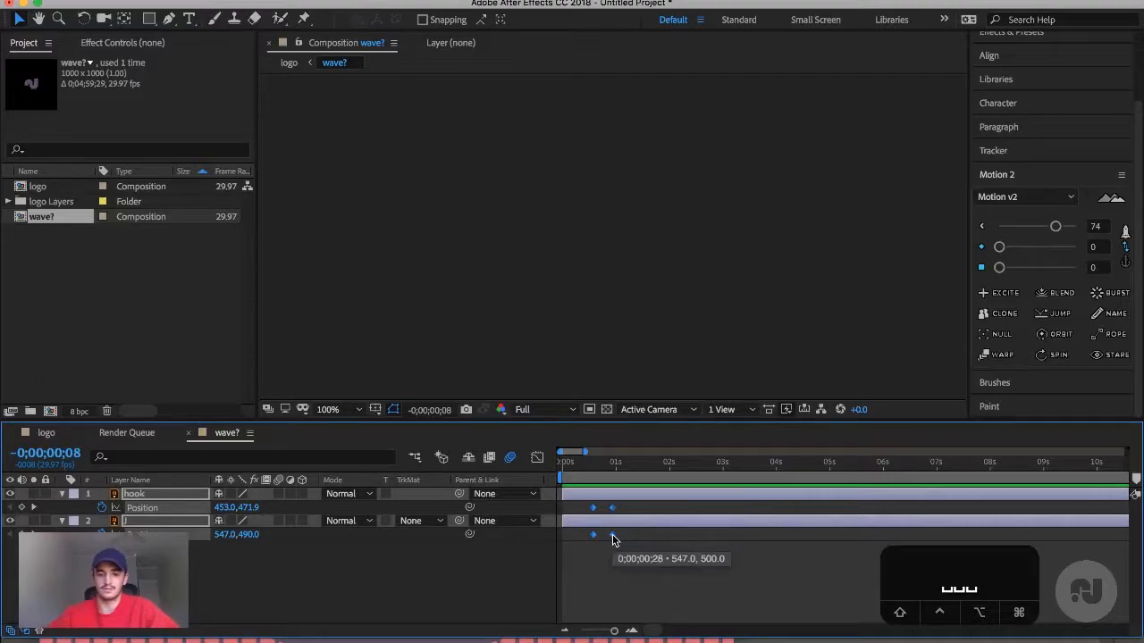
right_click(613, 538)
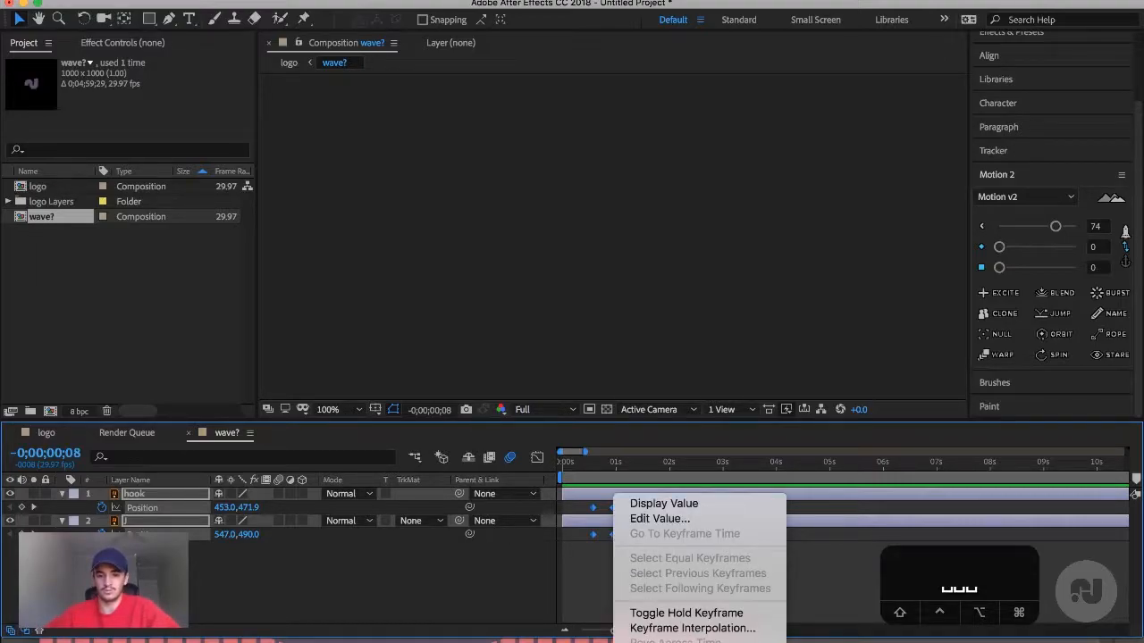
mouse_move(676, 642)
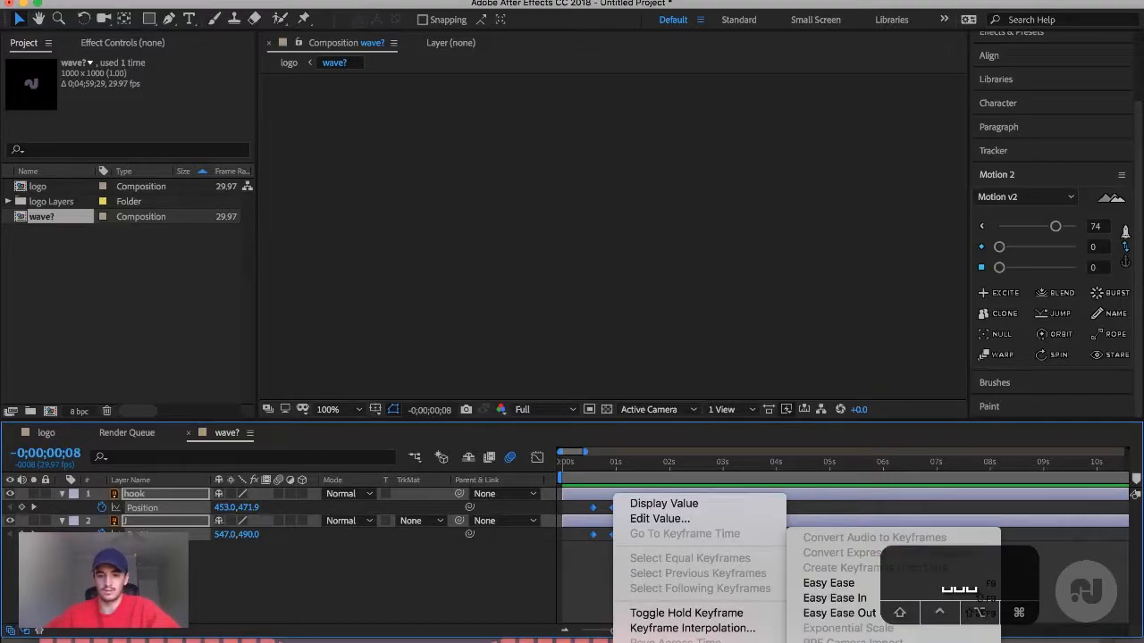
click(828, 583)
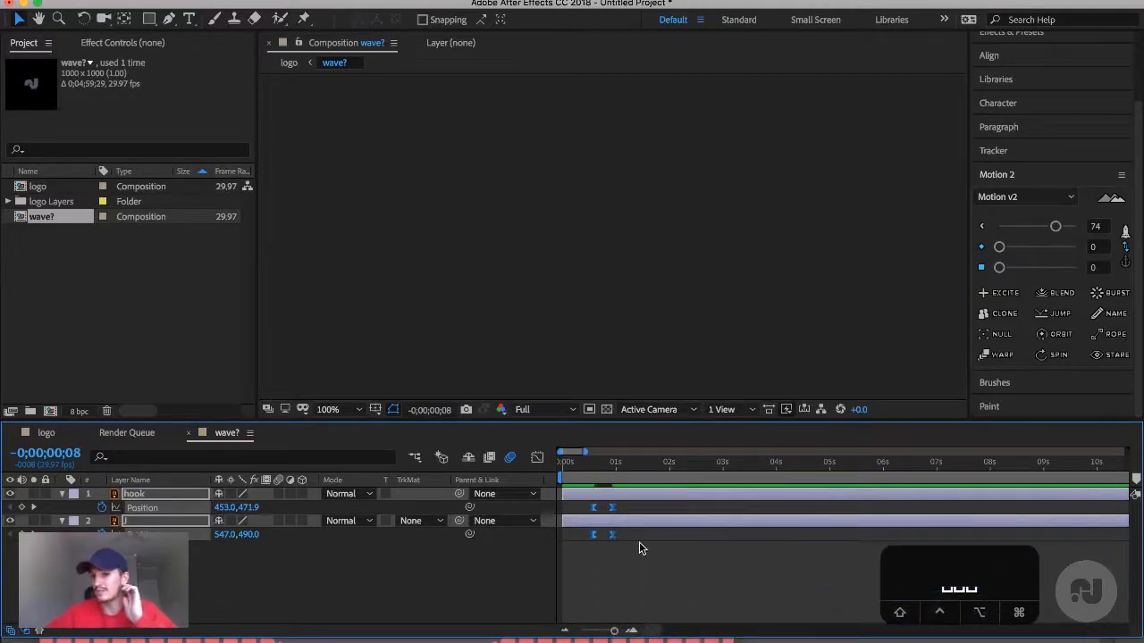
click(638, 541)
- Try outgoing Motion 2 eases of 82 and 40 on the hook and J position keyframes, previewing each
key(k)
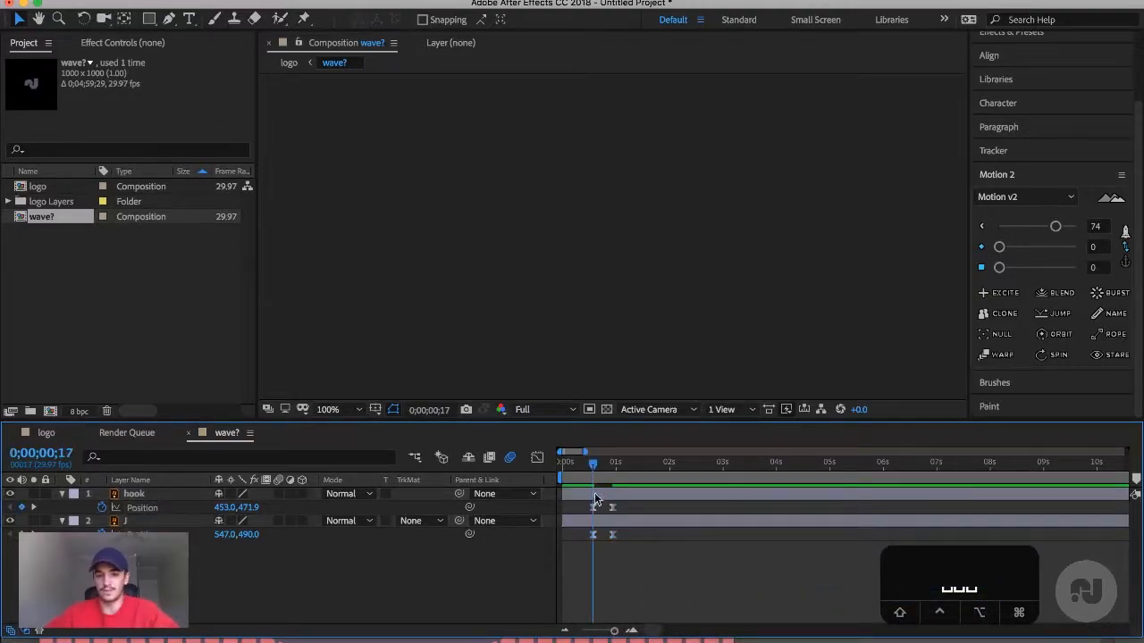
drag(587, 510, 639, 549)
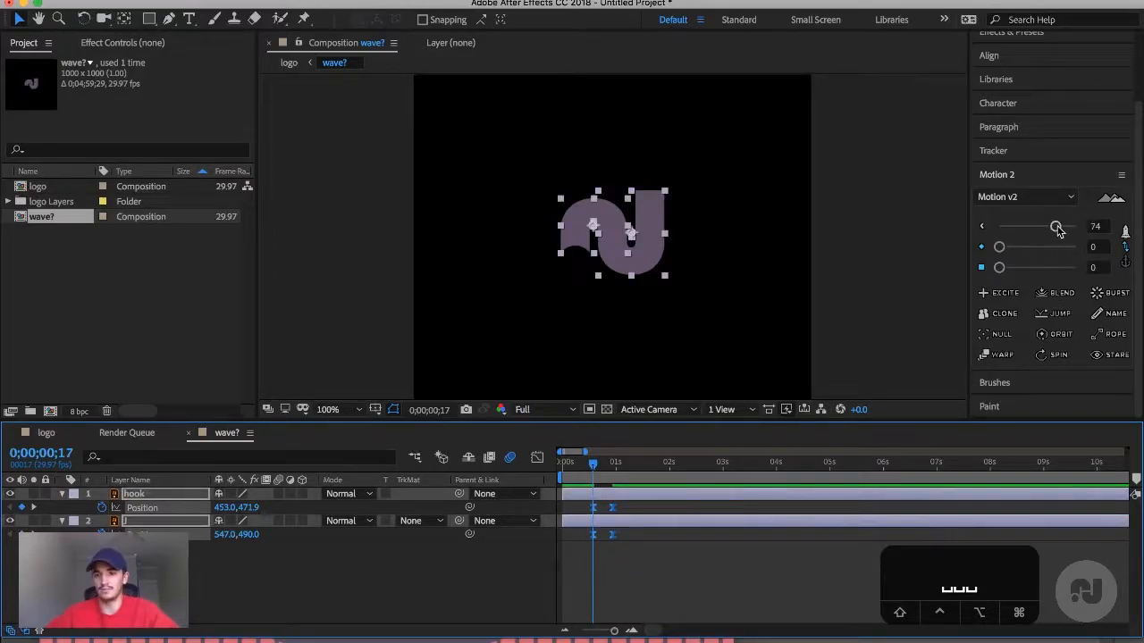
drag(1058, 230, 1023, 228)
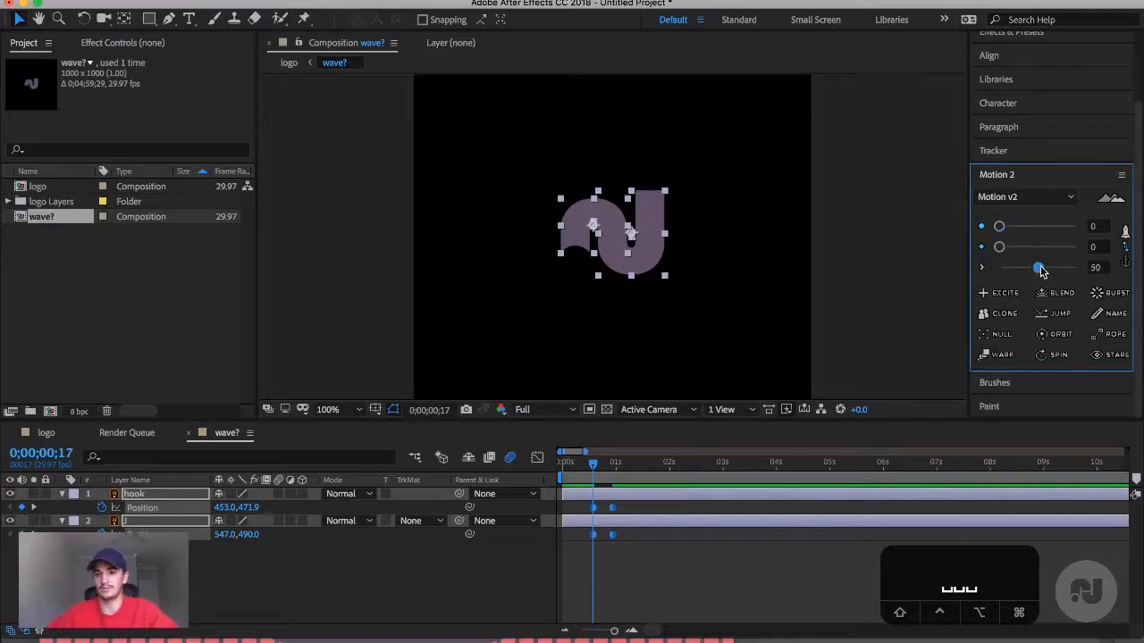
click(622, 561)
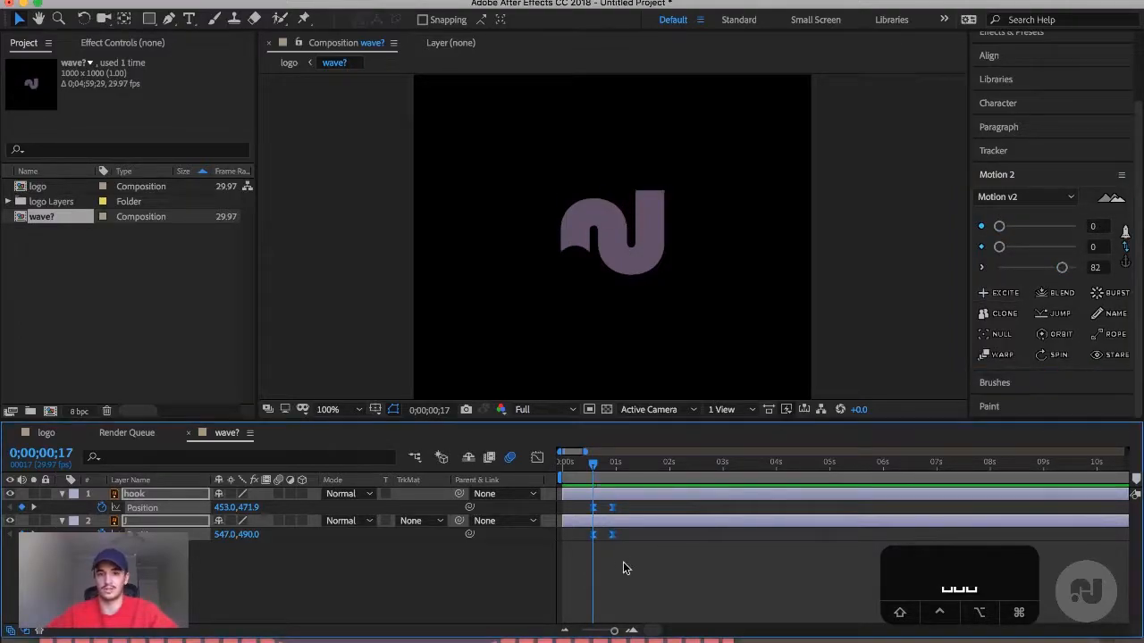
key(space)
click(1062, 268)
drag(1063, 272, 1030, 268)
drag(624, 465, 582, 467)
key(space)
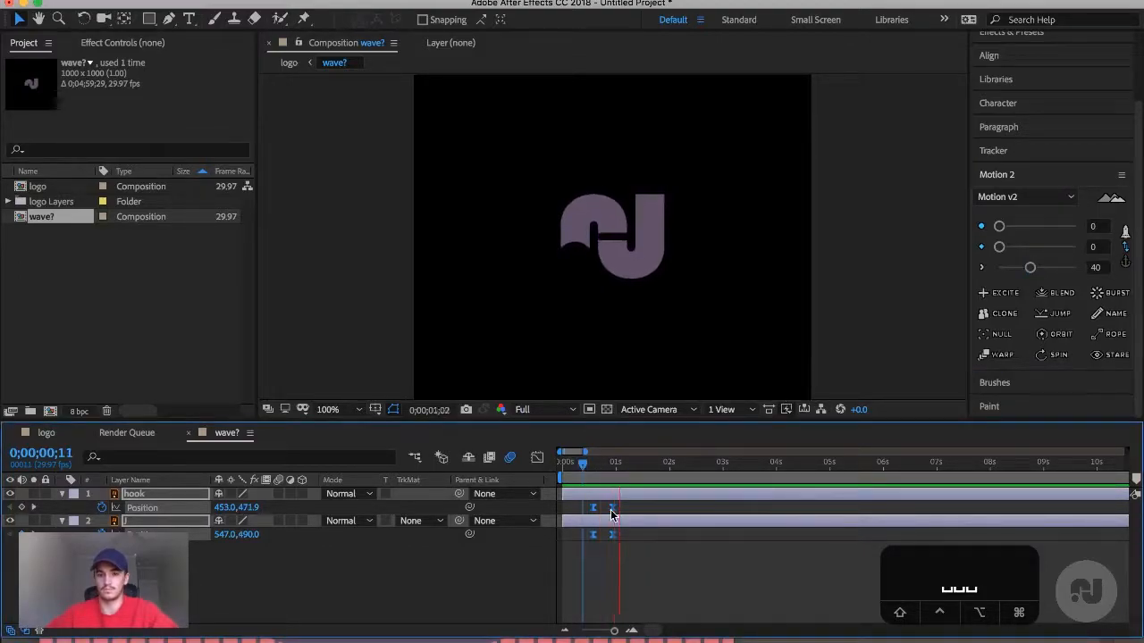
- Try a two-sided Motion 2 ease of 65 on the hook and J position keyframes and preview the motion
click(591, 466)
drag(1039, 273, 1051, 253)
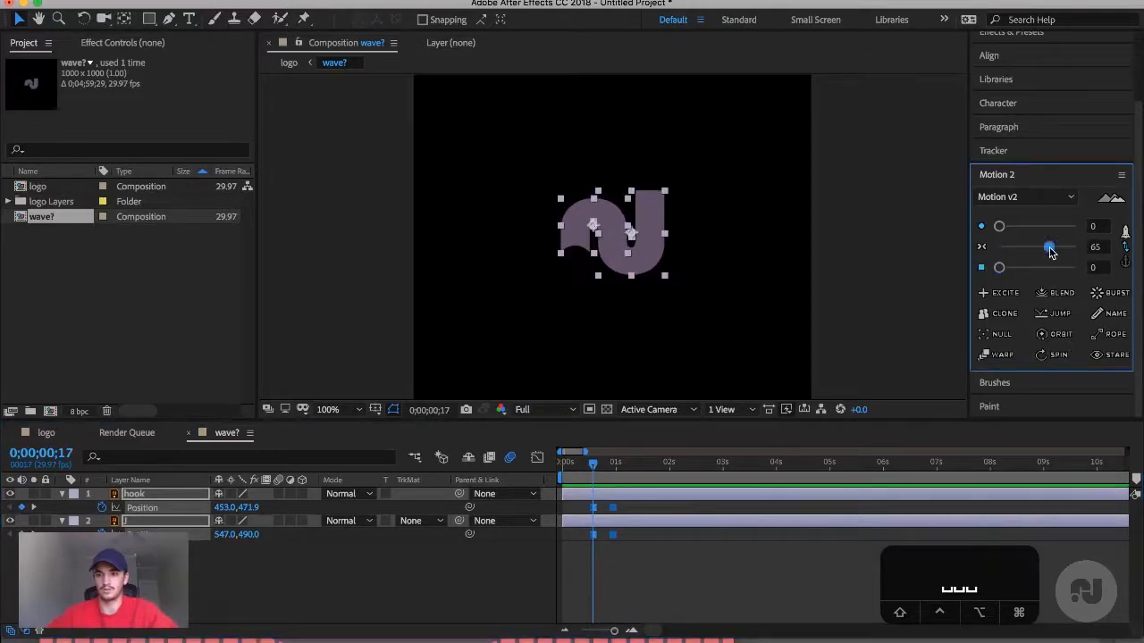
click(725, 611)
key(space)
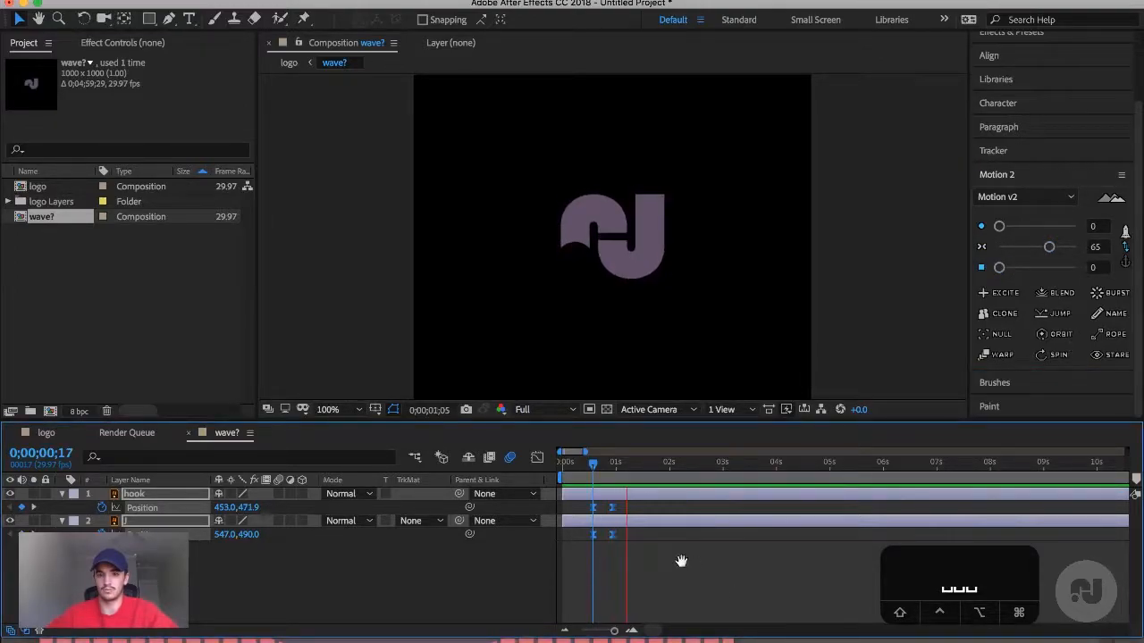
key(space)
- Move the first hook and J position keyframes to frame 12 and apply an outgoing Motion 2 ease of 72
mouse_move(999, 268)
mouse_down()
mouse_move(1054, 267)
mouse_move(997, 249)
mouse_up()
click(616, 564)
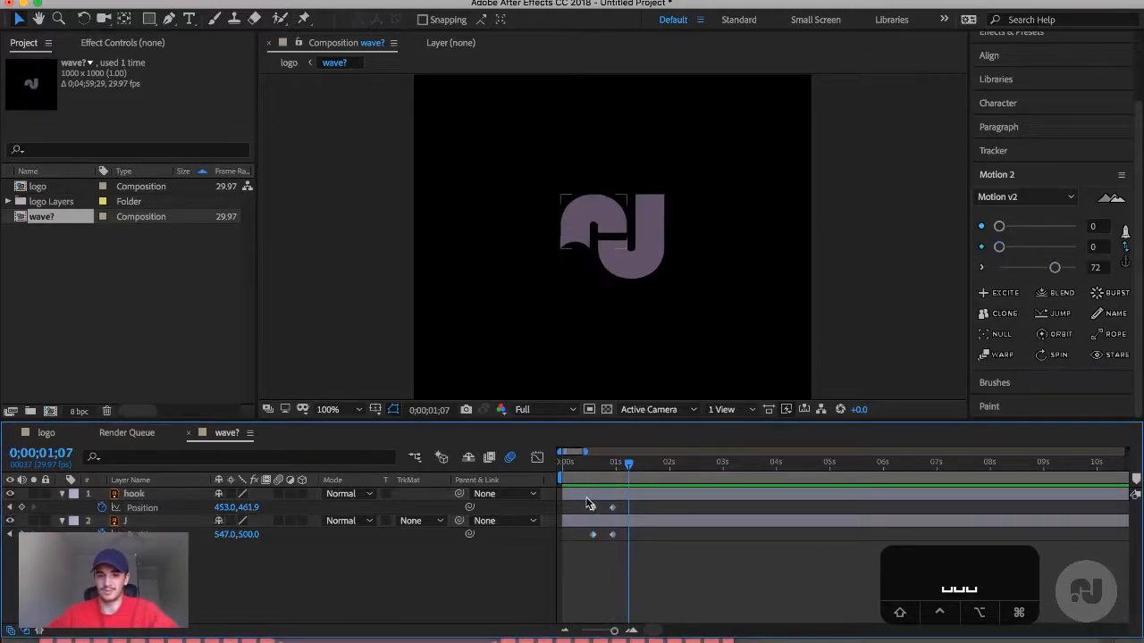
drag(585, 503, 615, 541)
key(j)
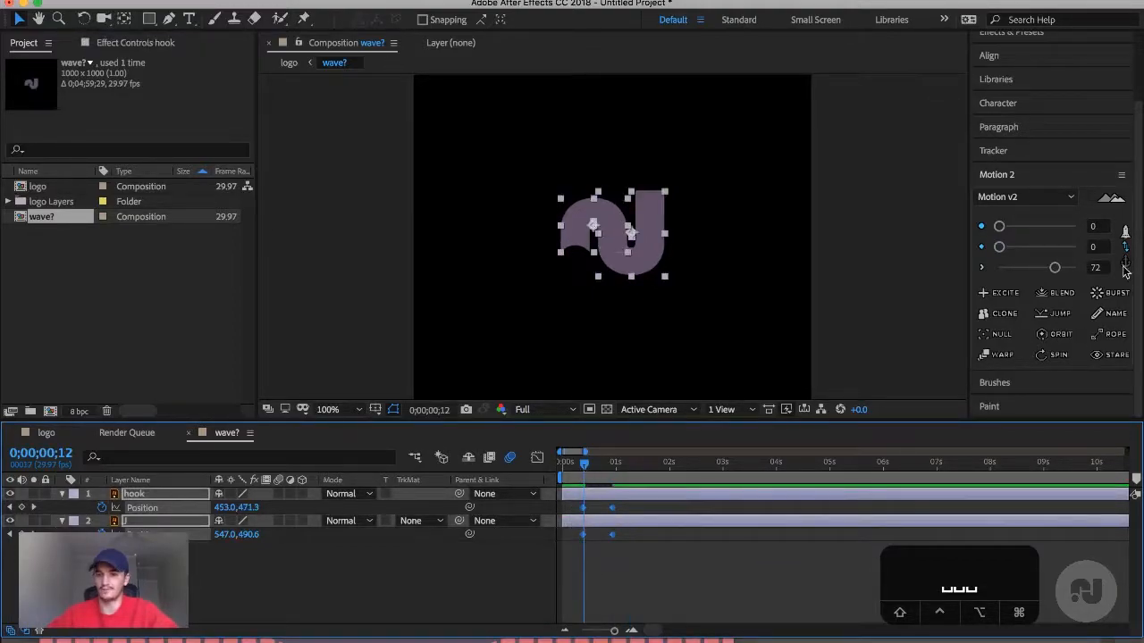
click(1055, 268)
click(601, 483)
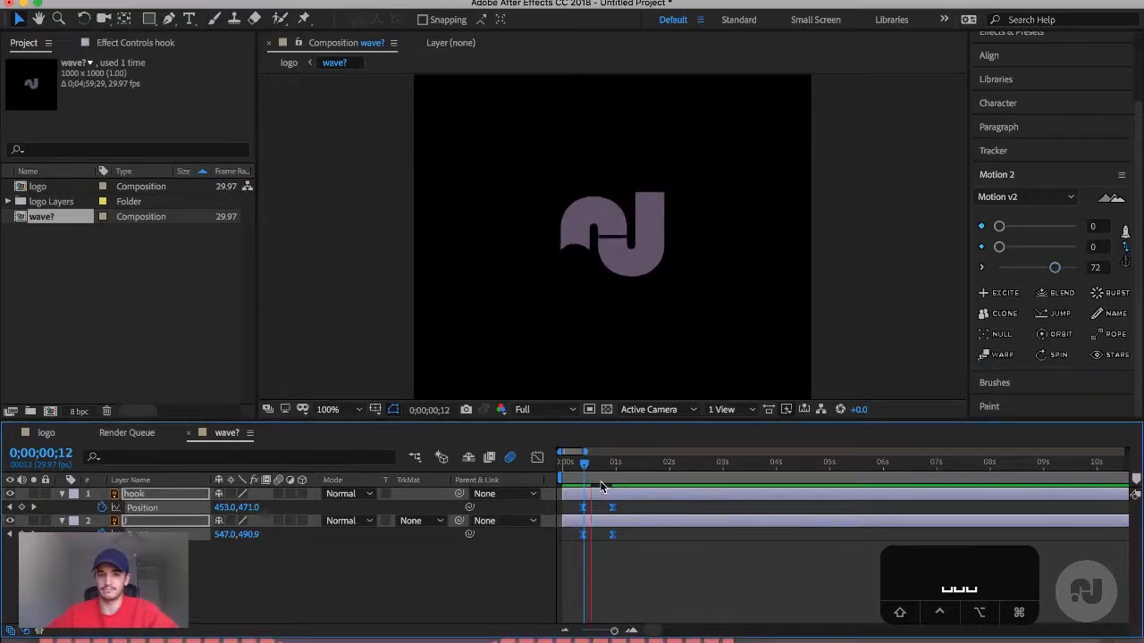
- Preview the eased wave? pieces and enable motion blur on both the hook and J layers
click(572, 464)
key(space)
key(space)
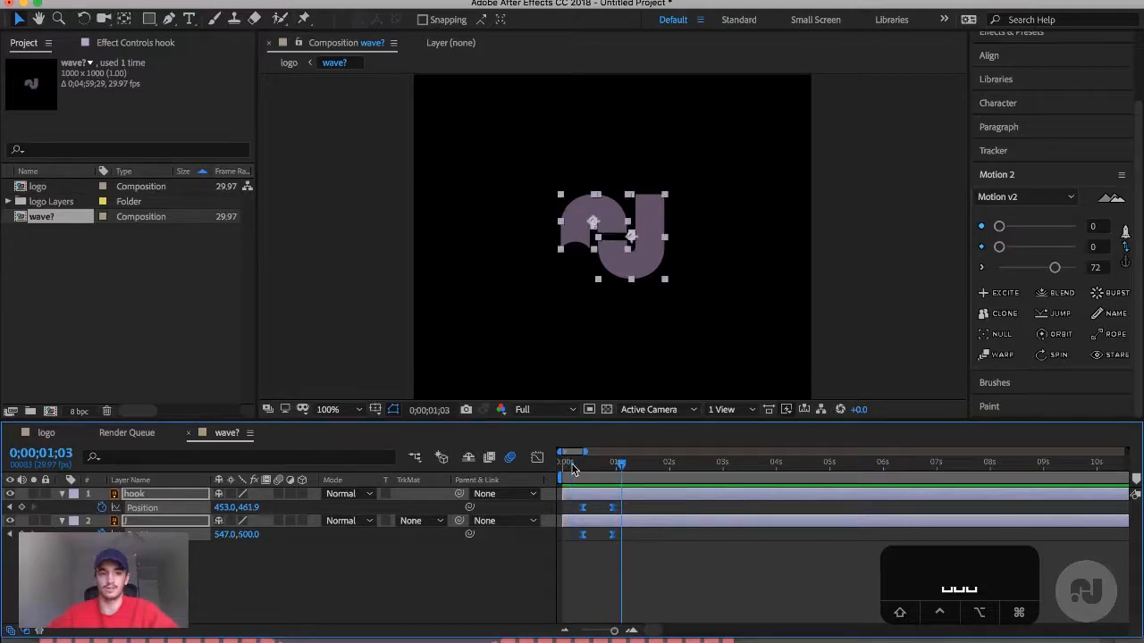
key(space)
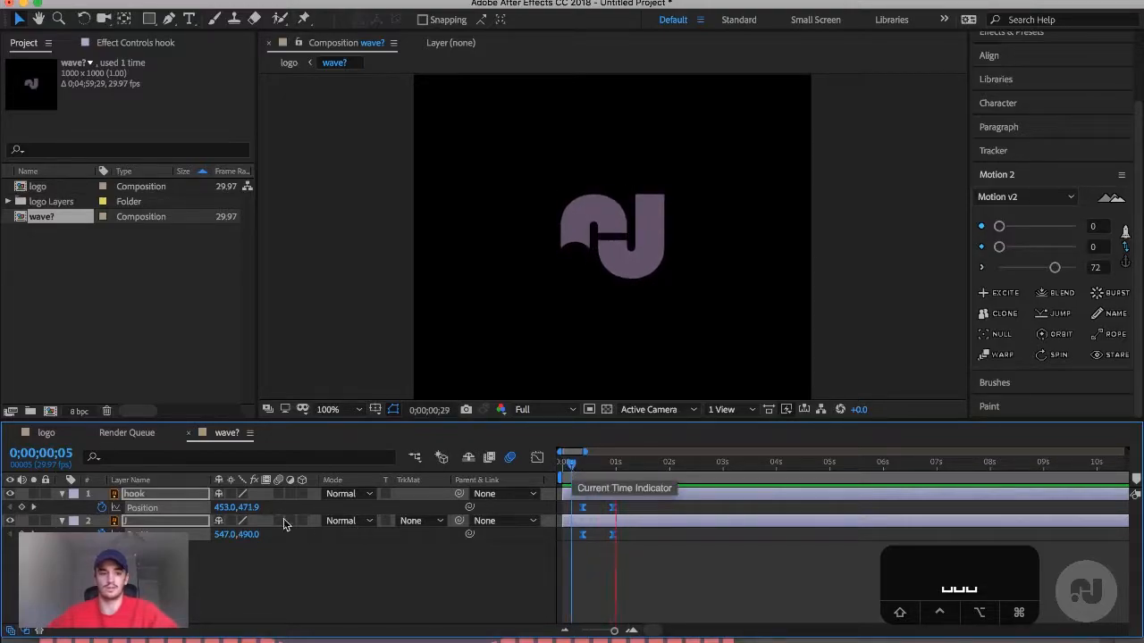
key(super+a)
key(space)
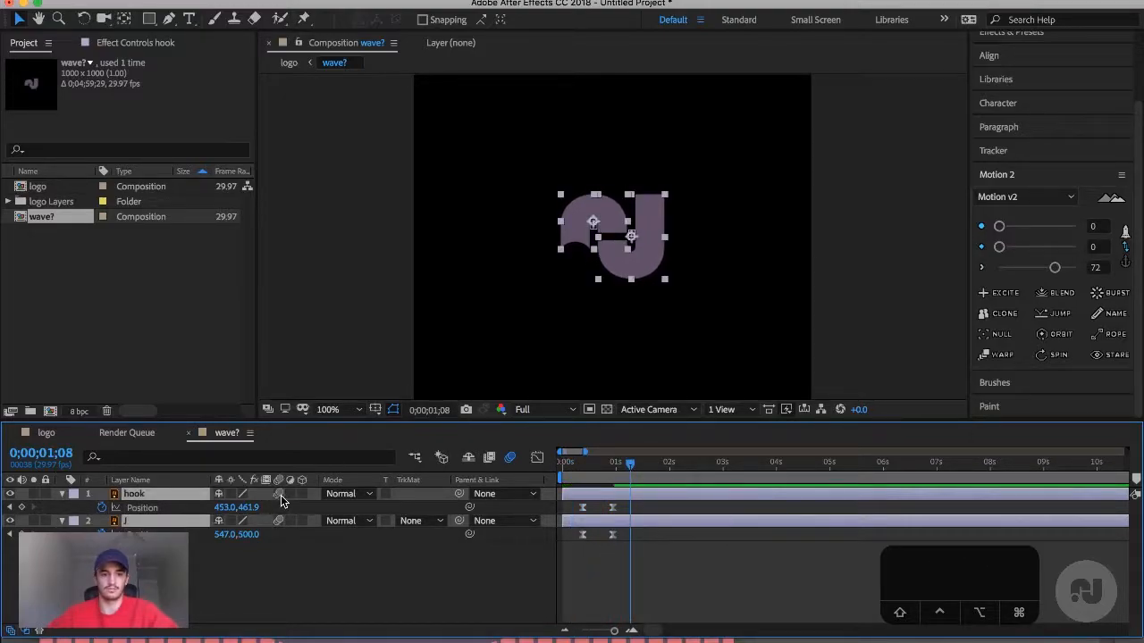
- Return to the logo composition and play the complete reveal from the start to check the combined motion
click(46, 433)
click(580, 469)
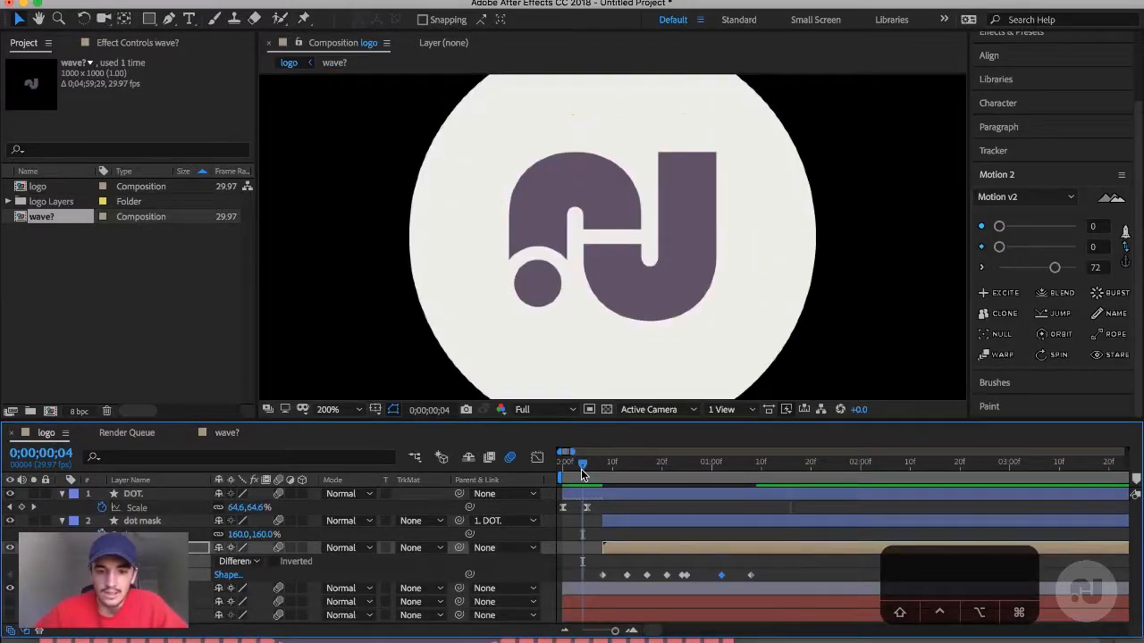
key(comma)
key(space)
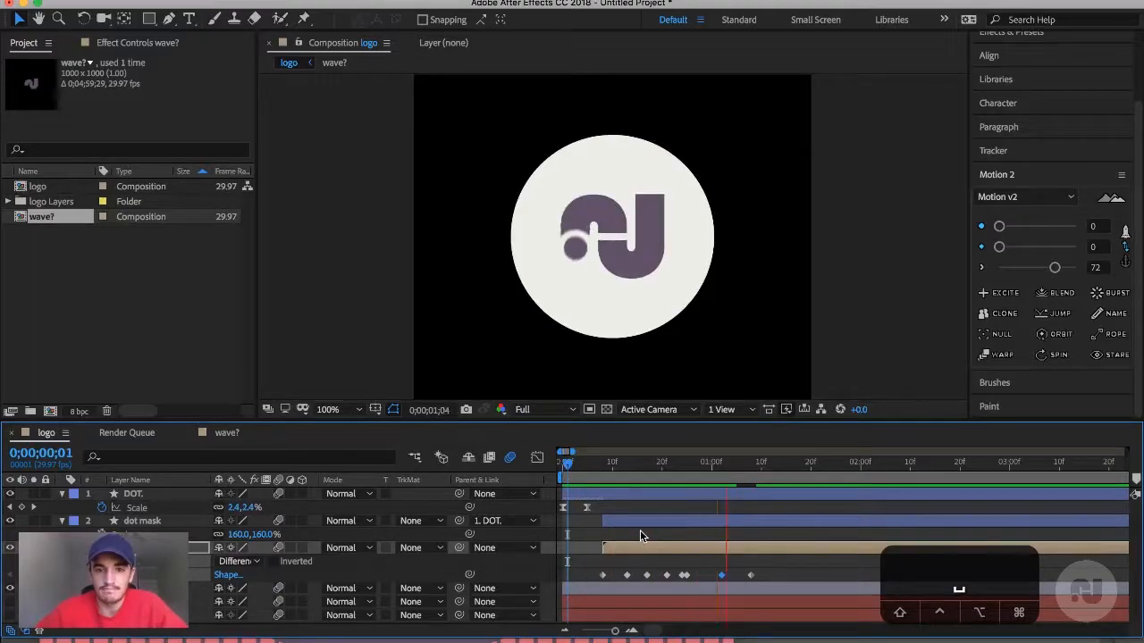
key(space)
key(Home)
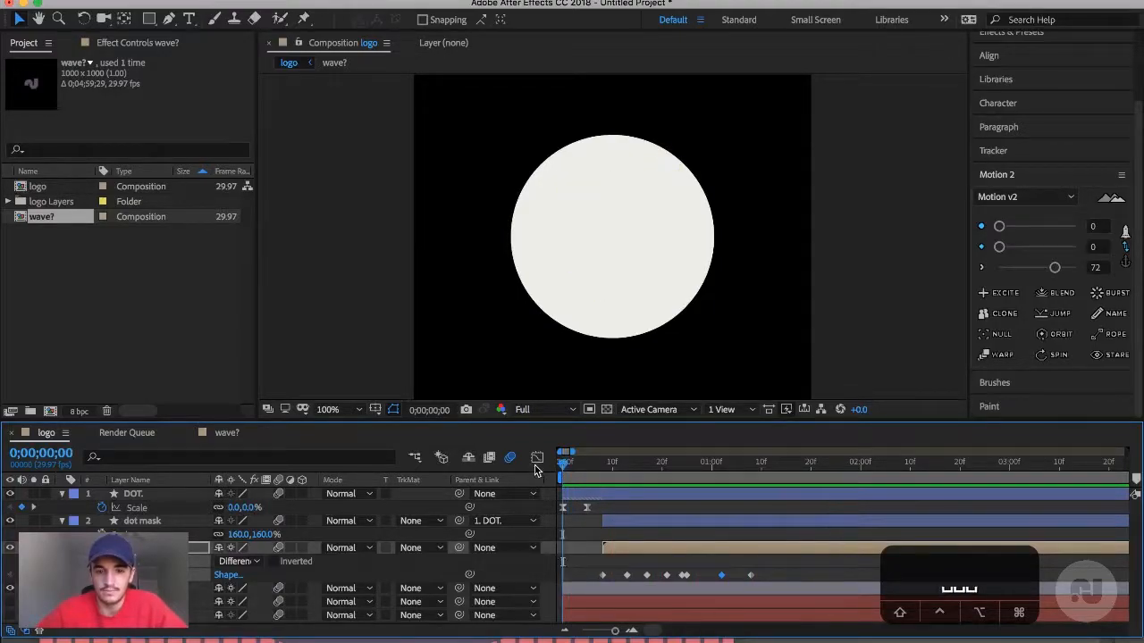
key(space)
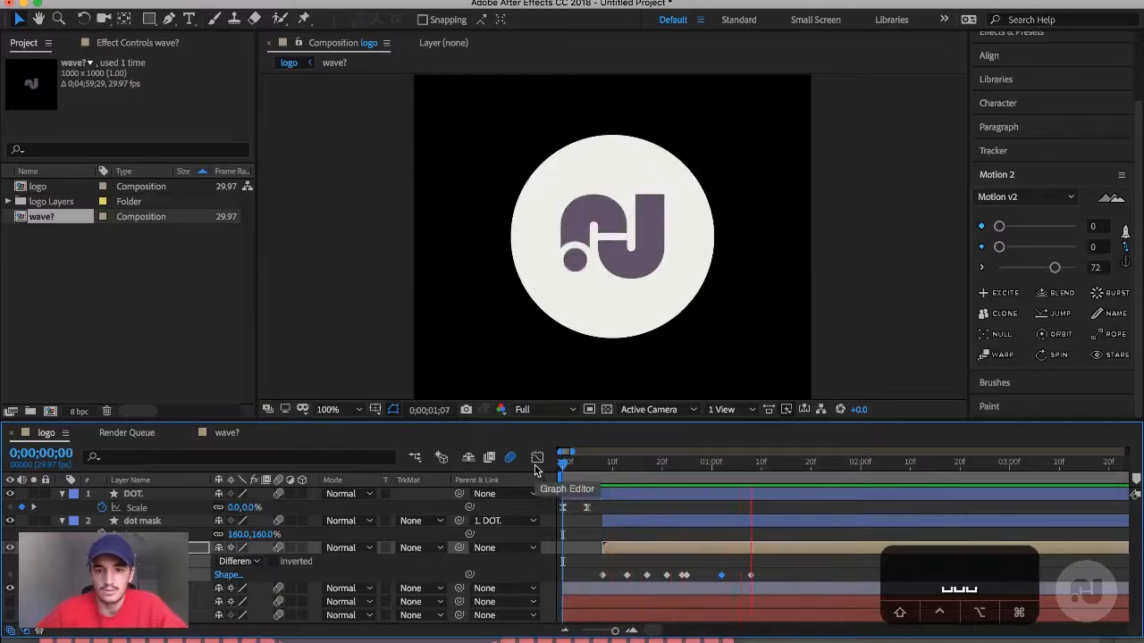
key(space)
- Apply a two-sided Motion 2 ease of 80 to the DOT. layer's scale keyframes
drag(595, 506, 555, 522)
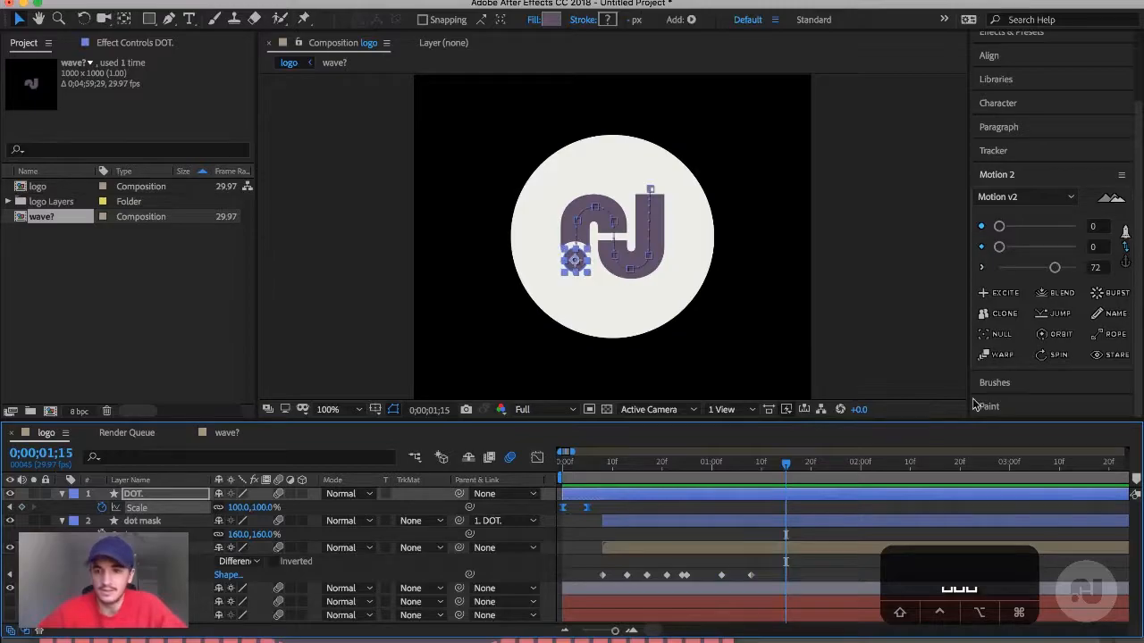
drag(1056, 268, 986, 266)
click(1056, 250)
drag(1062, 254, 1059, 247)
click(561, 462)
key(super+z)
key(space)
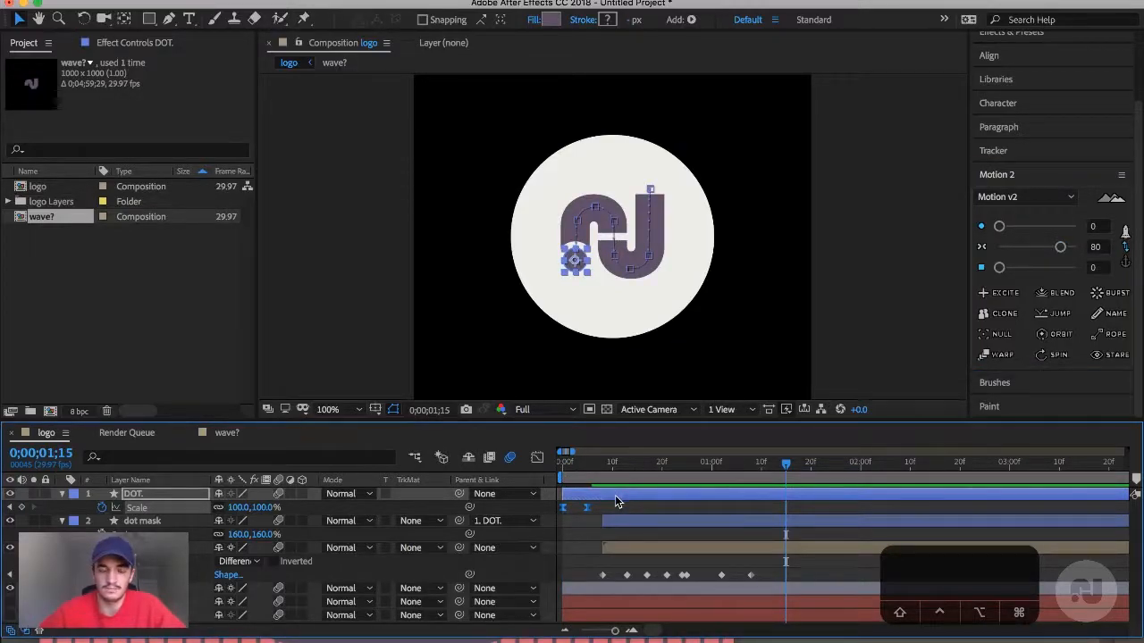
- Try the two-sided Motion 2 ease of 80 on the DOT. layer's position keyframes and preview from frame 8
key(p)
drag(592, 505, 751, 519)
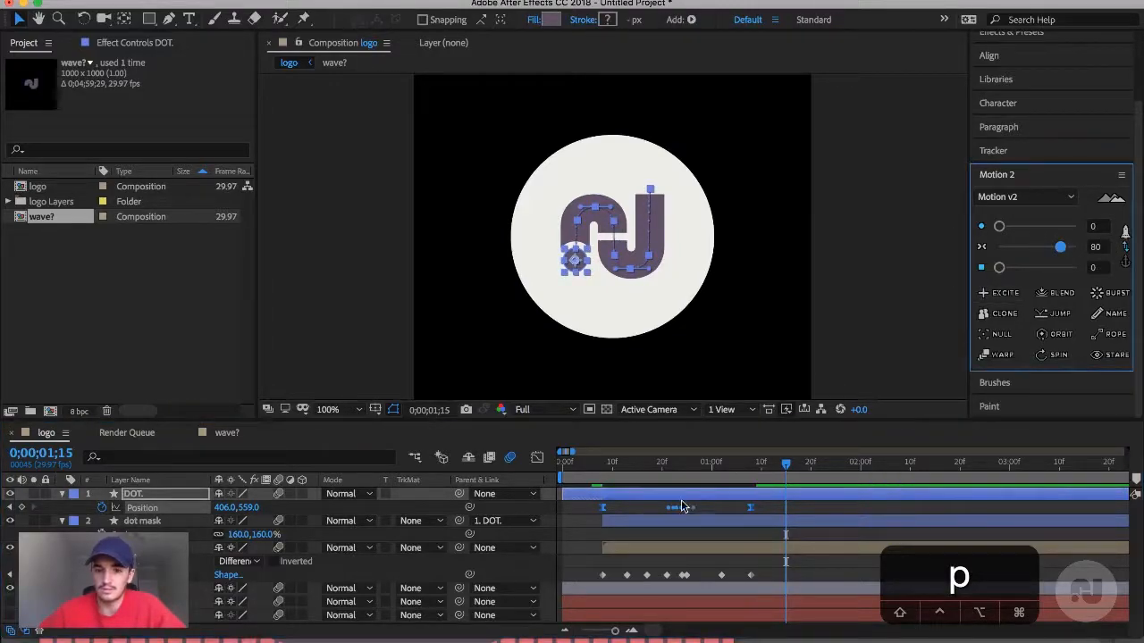
click(603, 472)
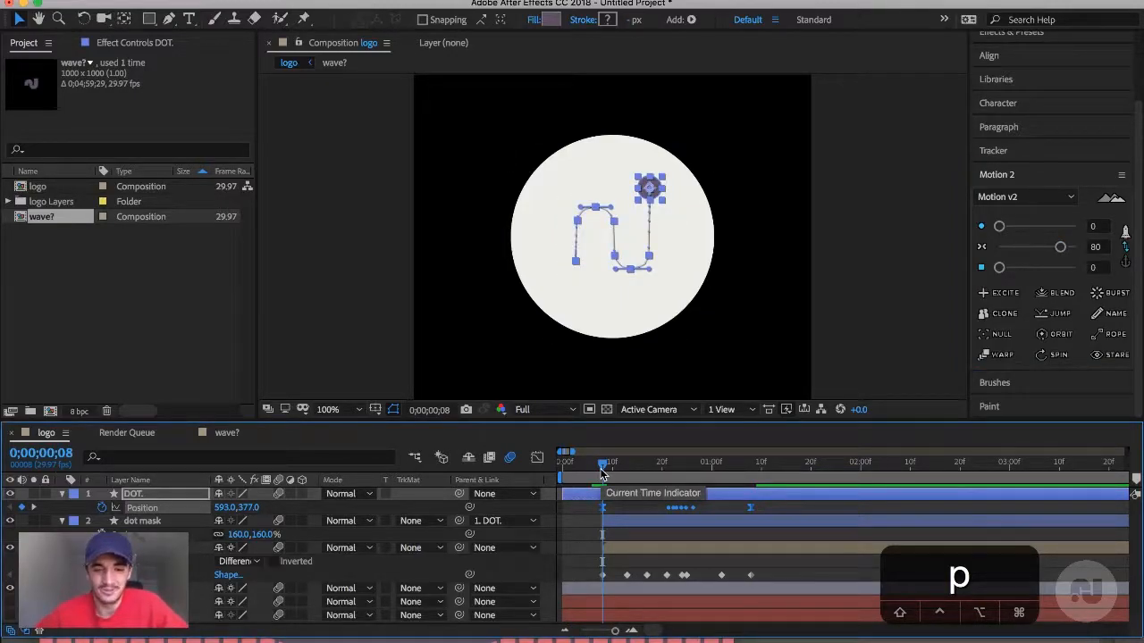
key(space)
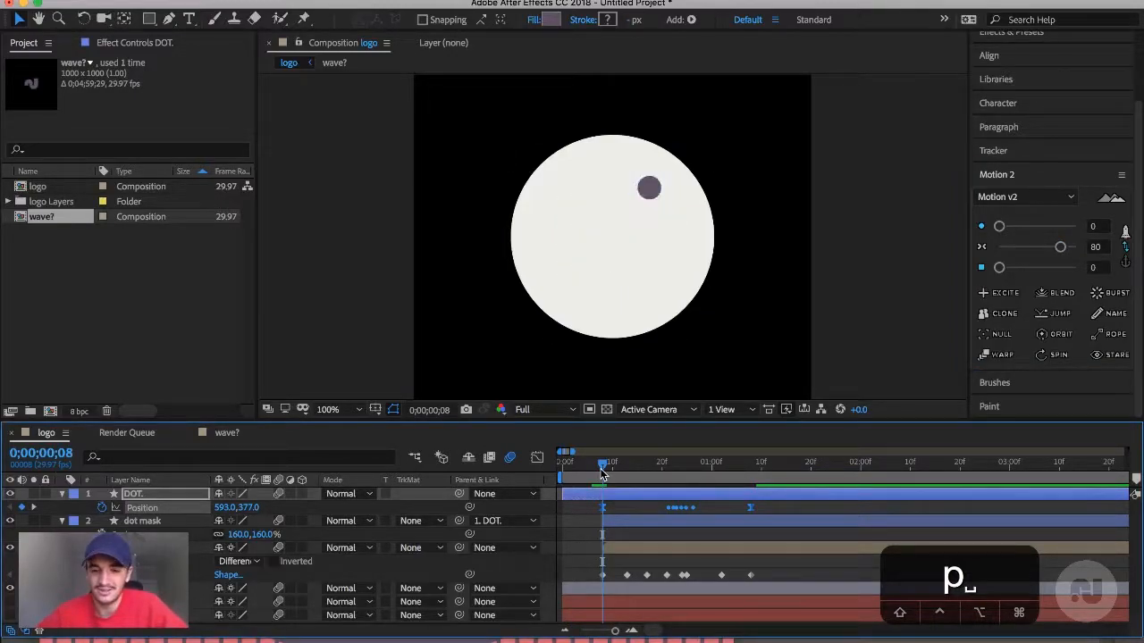
key(space)
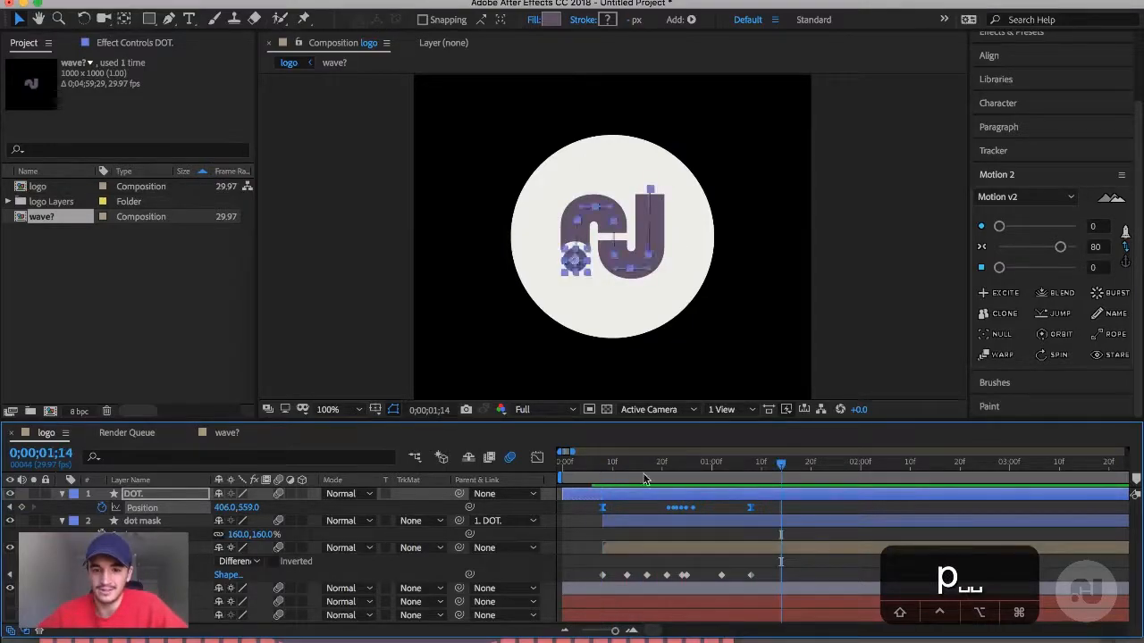
- Set the two-sided Motion 2 ease on the DOT. layer's position keyframes to 55 and preview from frame 7
drag(1059, 248, 1040, 255)
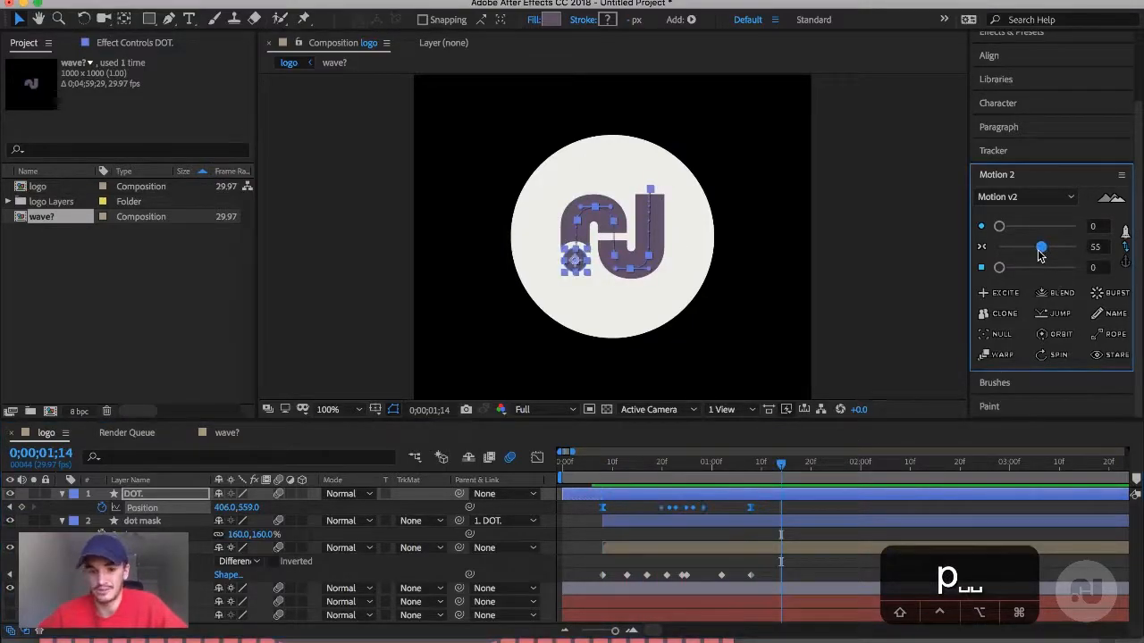
click(599, 471)
key(space)
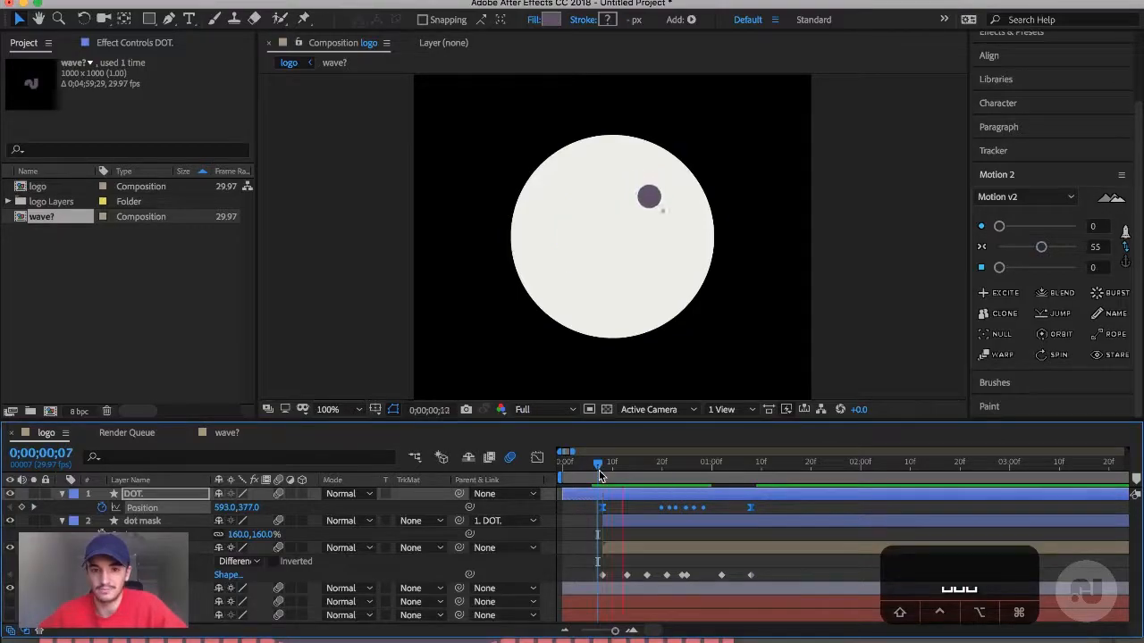
key(space)
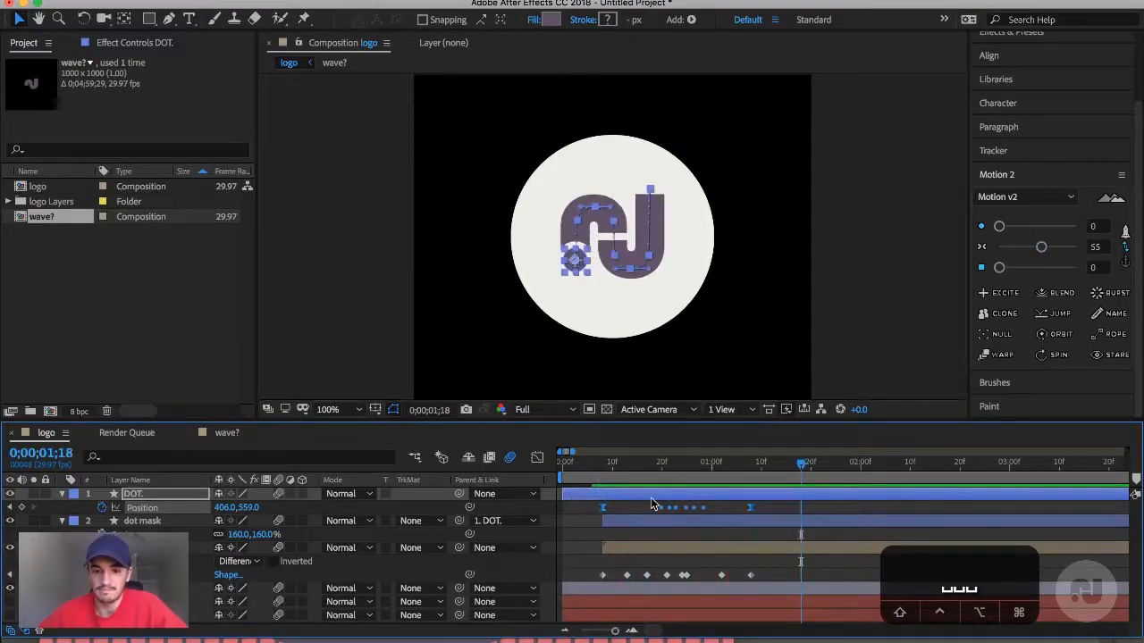
- Retime the early wave? mask path keyframes to frames 16, 19 and 21 to match the dot's position
drag(624, 469, 645, 476)
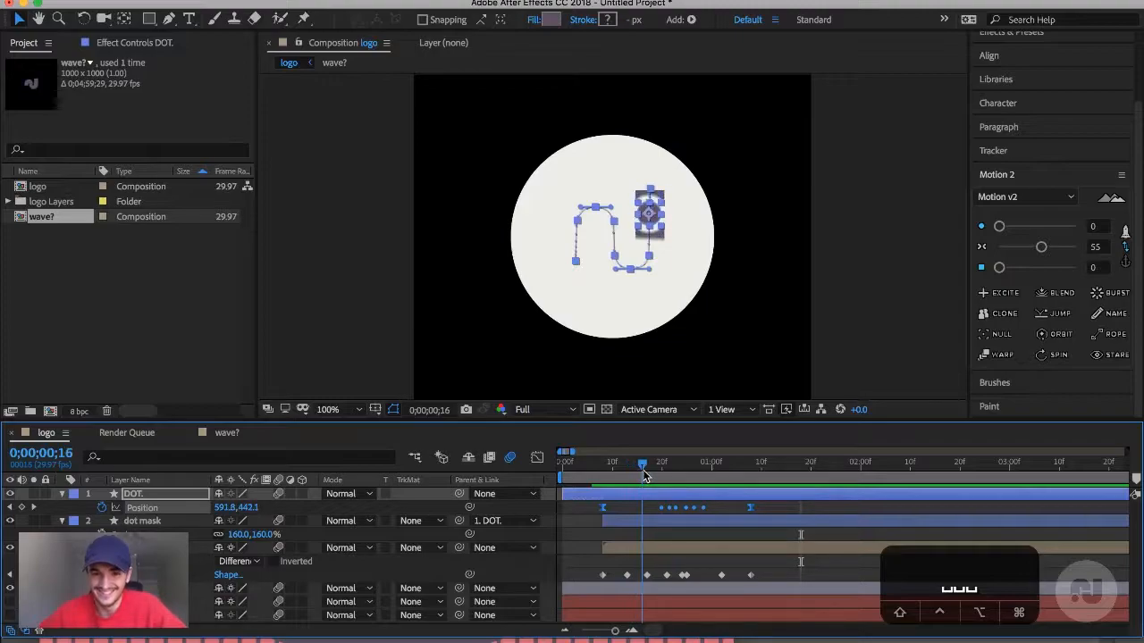
mouse_move(645, 576)
mouse_down()
mouse_move(657, 578)
mouse_move(633, 576)
mouse_move(640, 571)
mouse_up()
drag(641, 471, 665, 478)
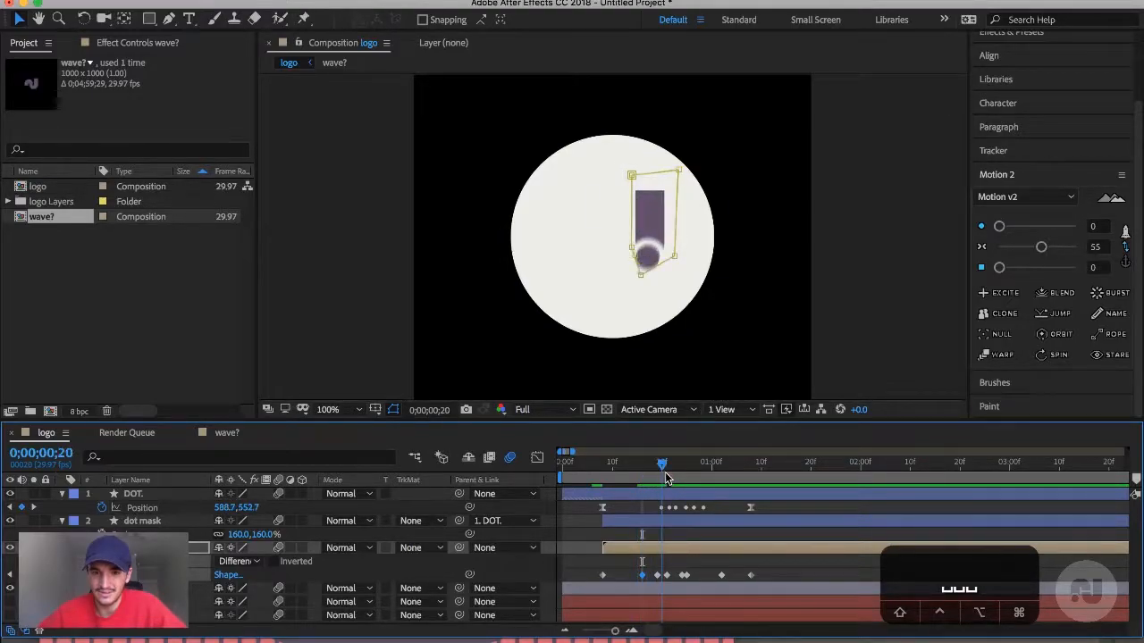
click(671, 575)
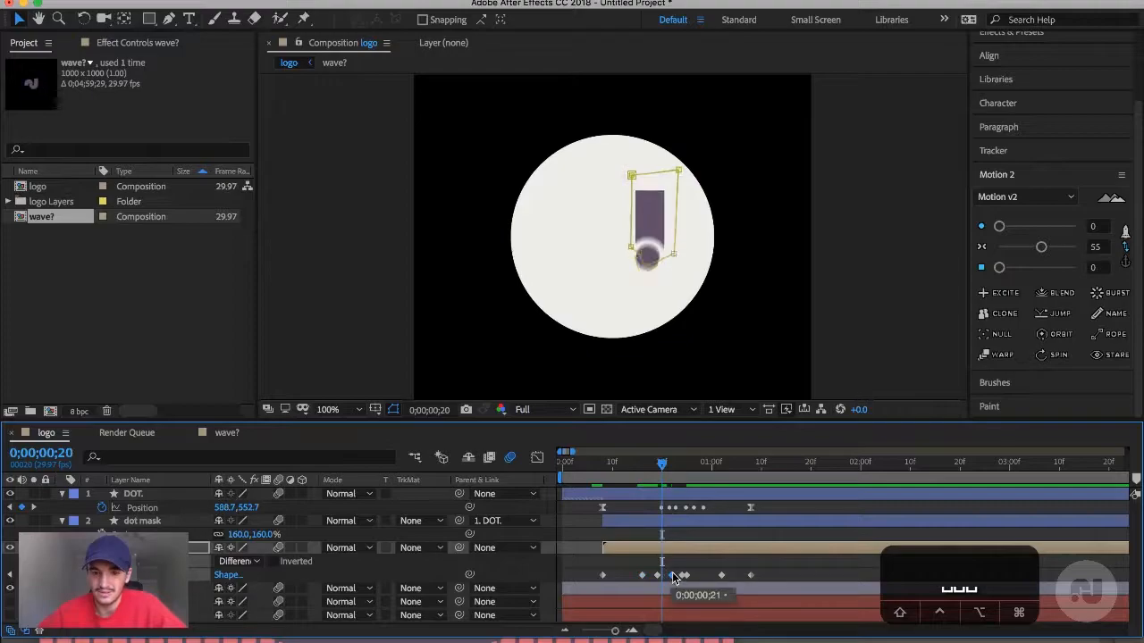
- Check the dot's position around frame 24 and move the second-to-last wave? mask path keyframe to frame 29
click(666, 467)
drag(672, 471, 681, 472)
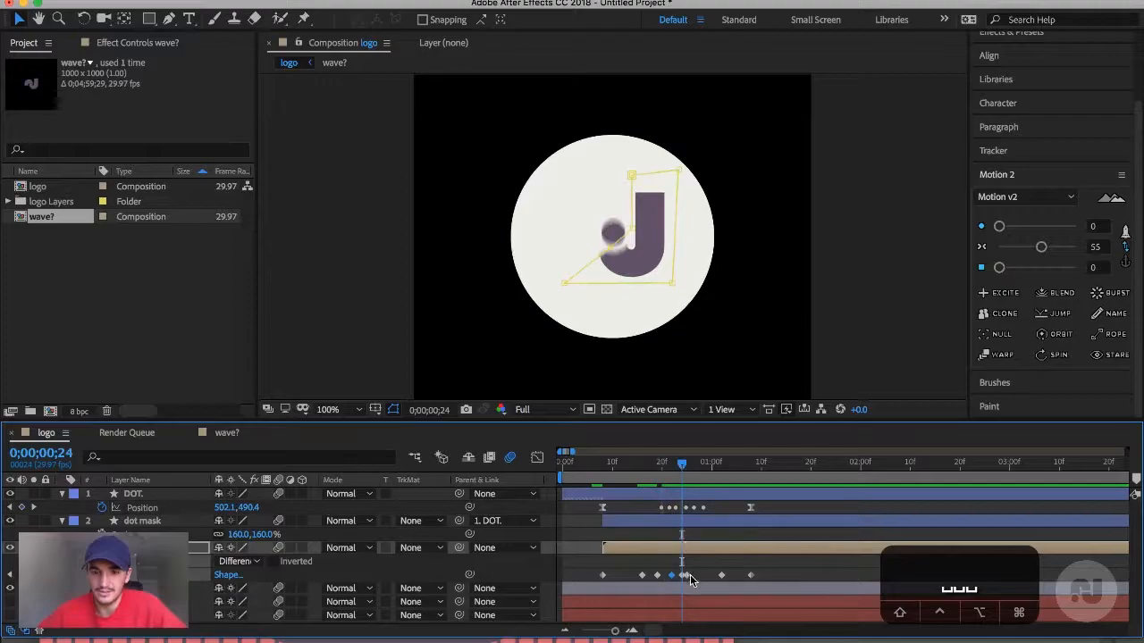
drag(680, 466, 701, 469)
drag(721, 576, 705, 577)
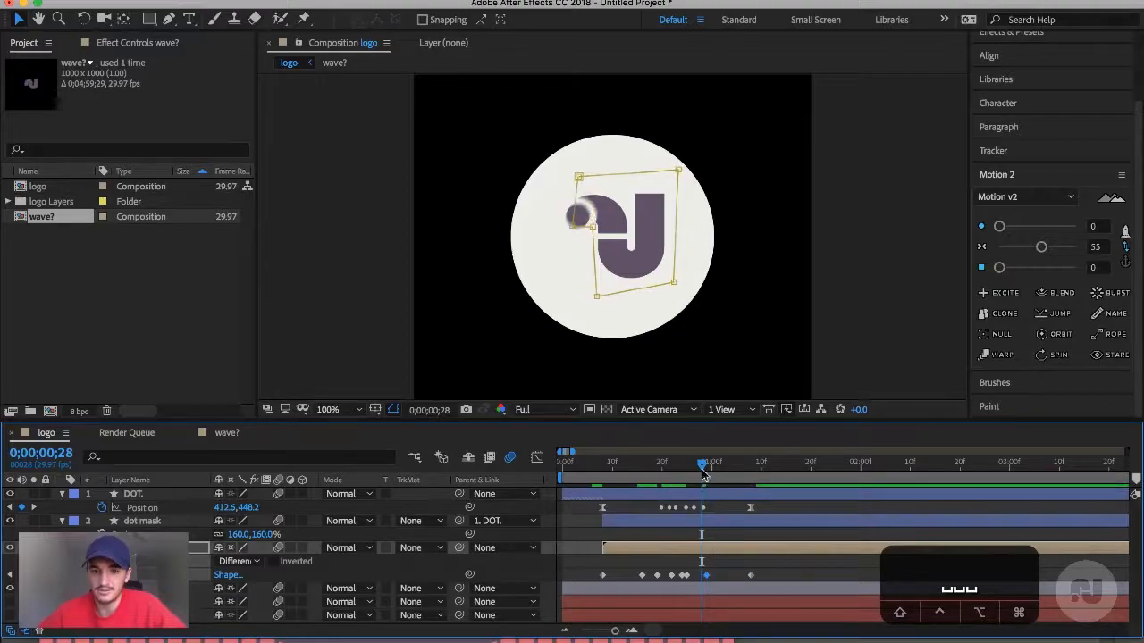
- Play the reveal from frame 6 and from the start to check that the mask follows the dot
drag(703, 469, 592, 483)
key(space)
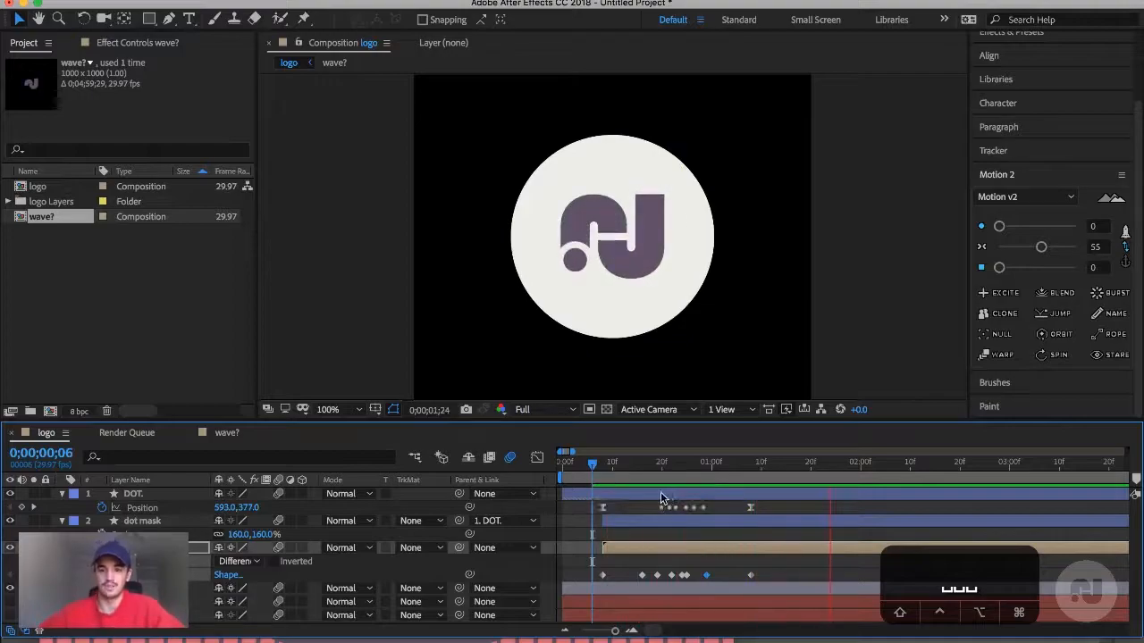
key(space)
click(602, 473)
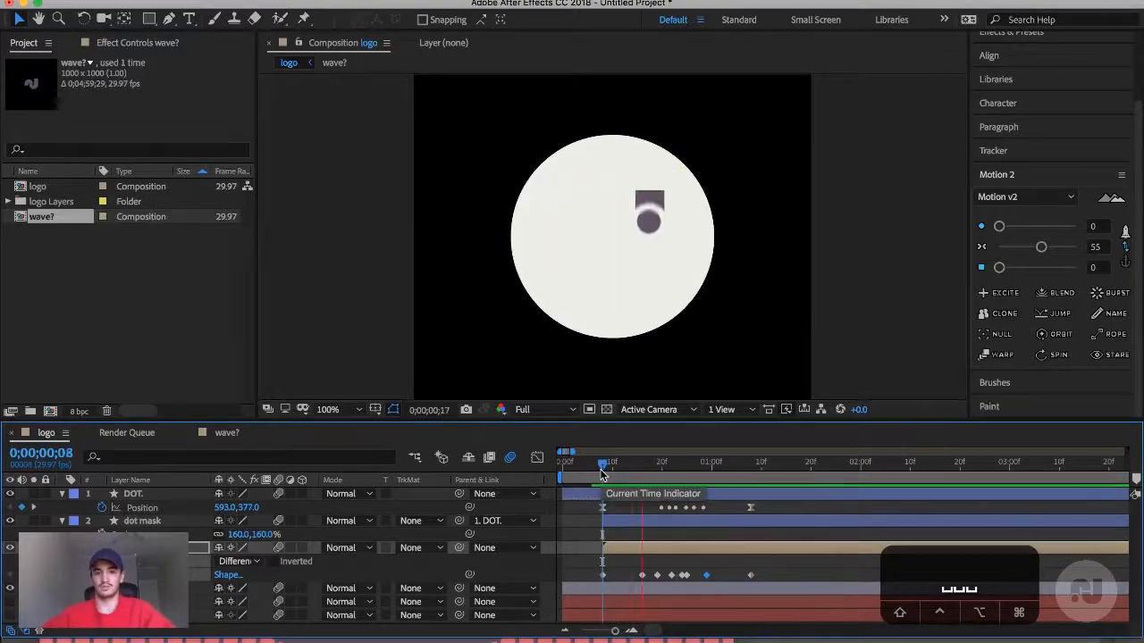
key(space)
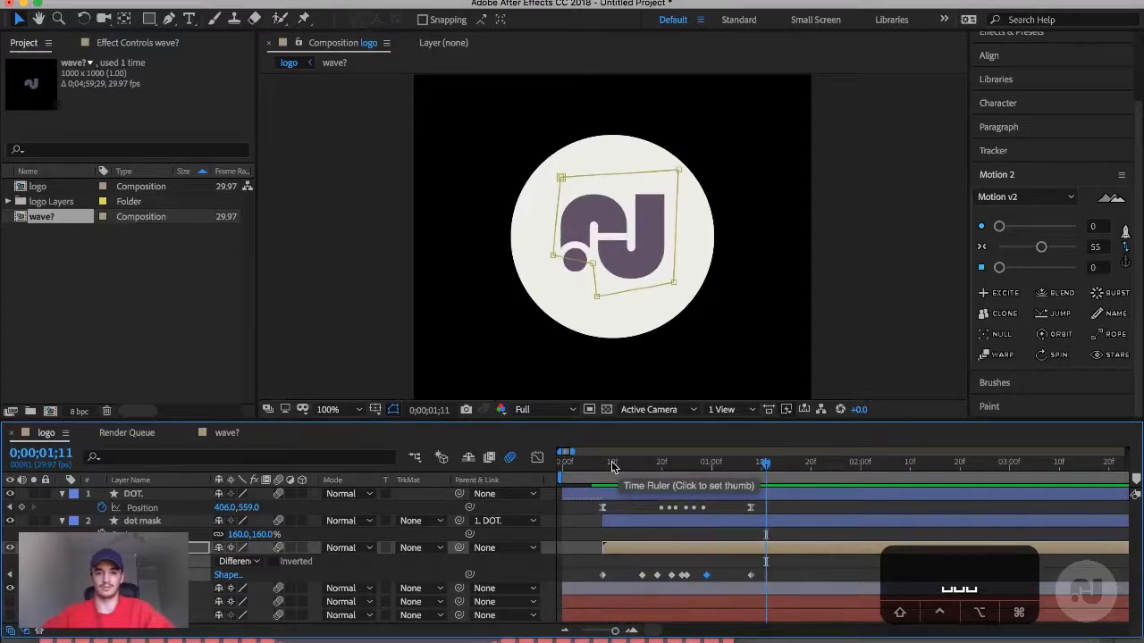
drag(608, 465, 551, 469)
key(space)
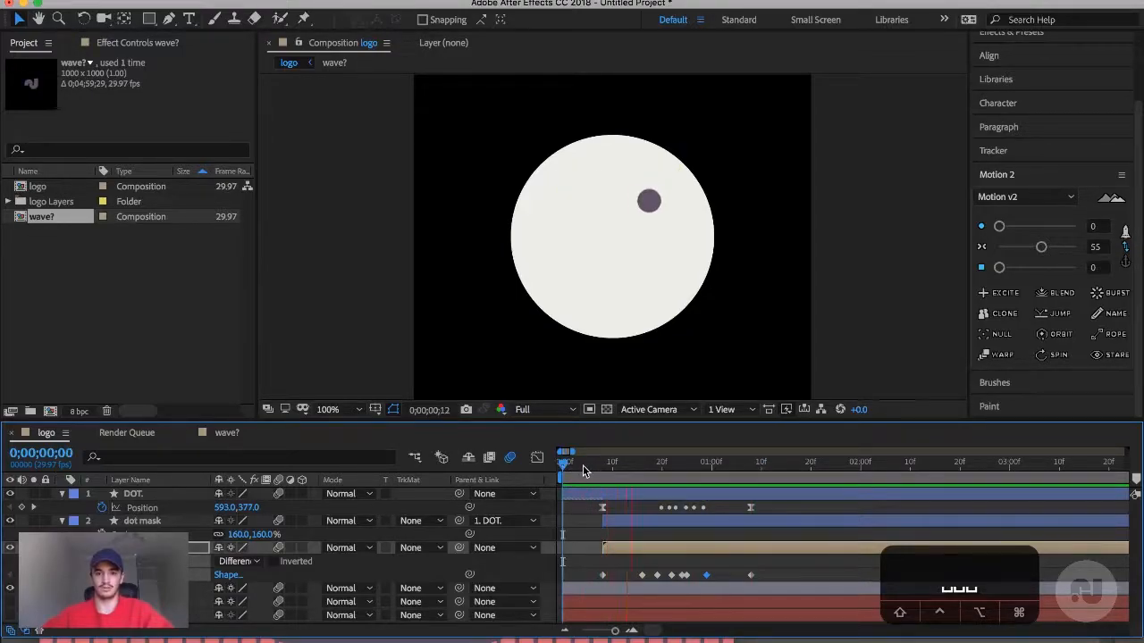
key(space)
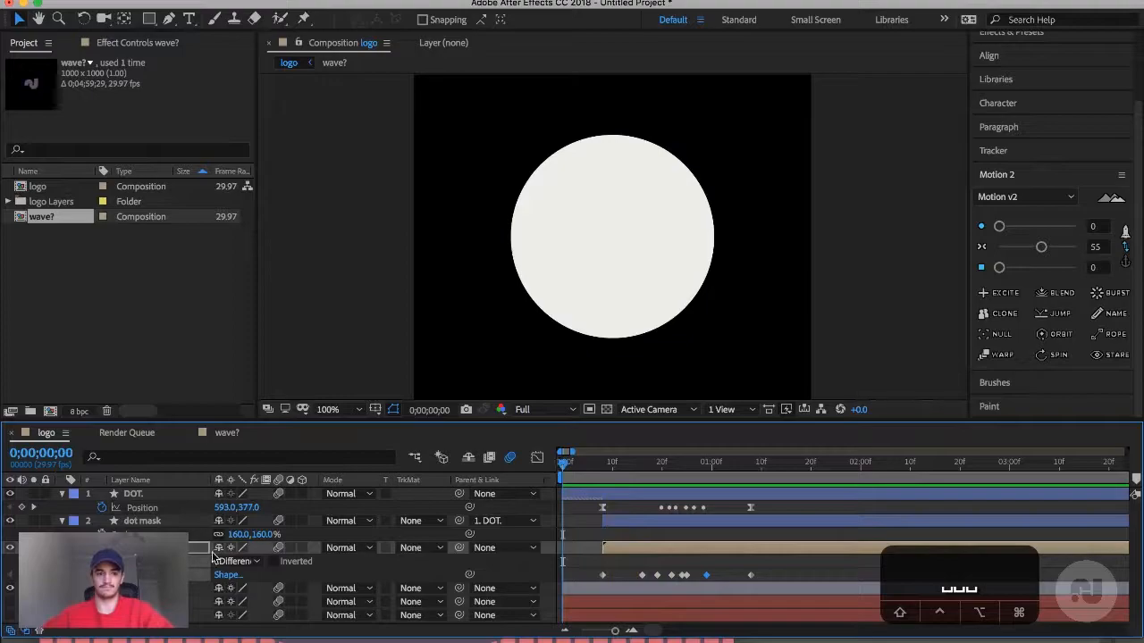
- Add a position keyframe at frame 0 on the DOT. layer and set its starting scale to 1426%
click(152, 494)
click(23, 508)
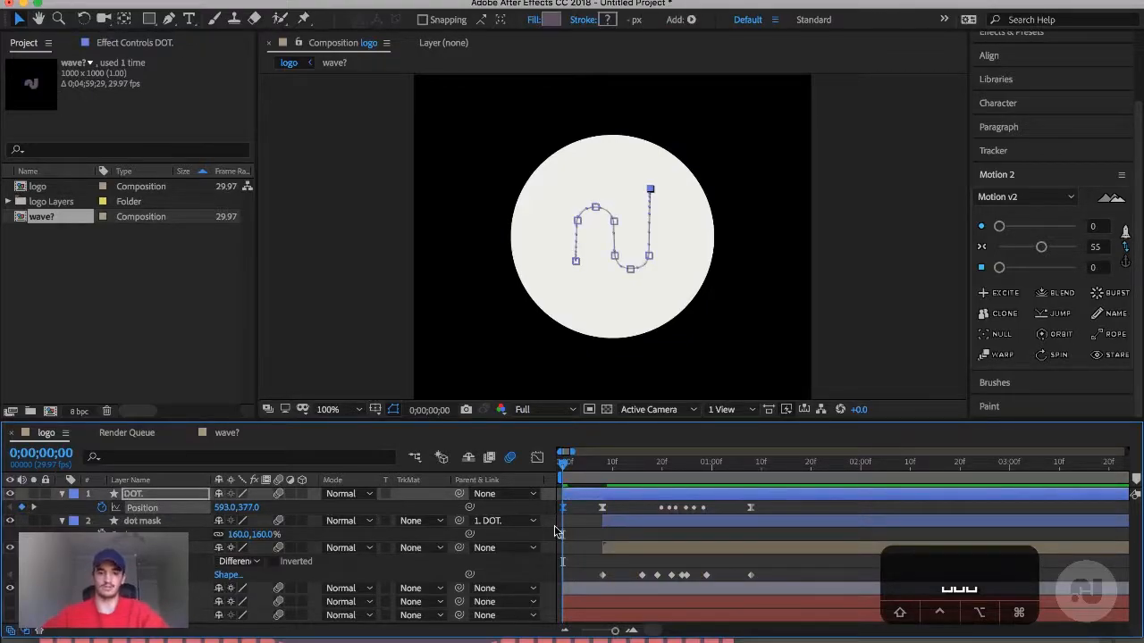
key(s)
mouse_move(566, 472)
mouse_down()
mouse_move(591, 471)
mouse_move(564, 471)
mouse_up()
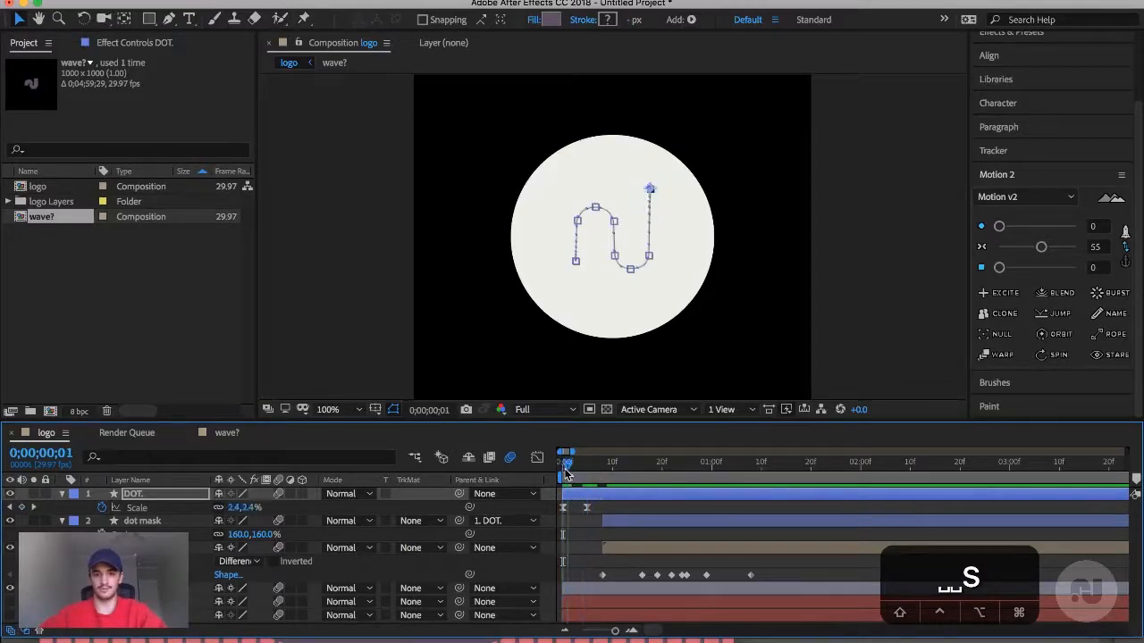
drag(240, 507, 1140, 422)
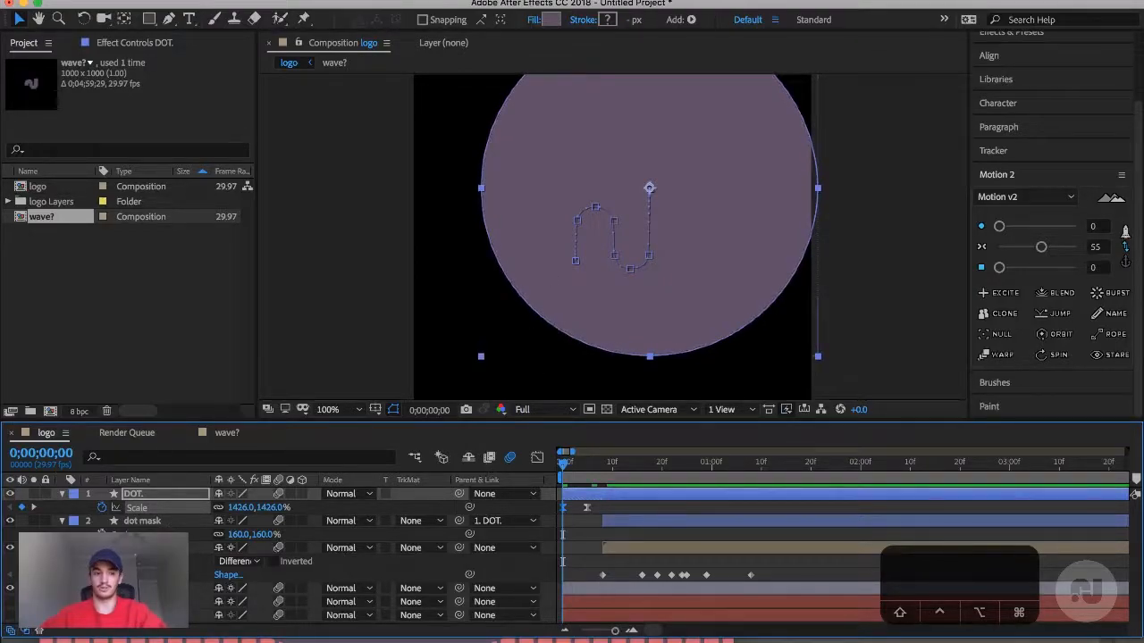
- Duplicate the circle layer, place the copy above DOT., and set it as the DOT. layer's alpha matte
click(143, 588)
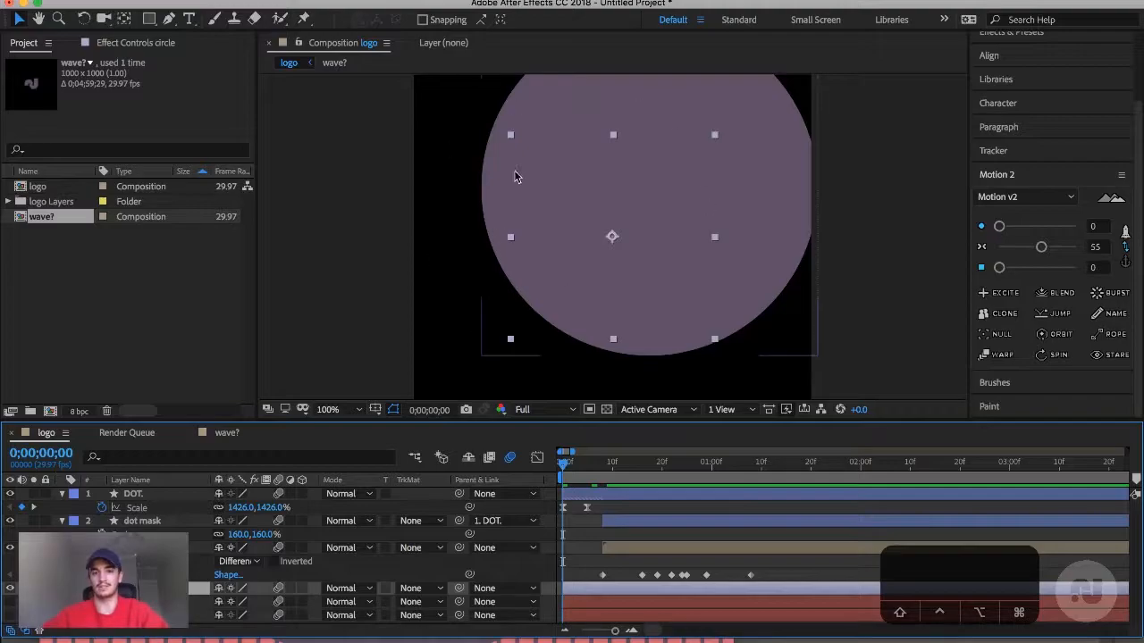
key(super+d)
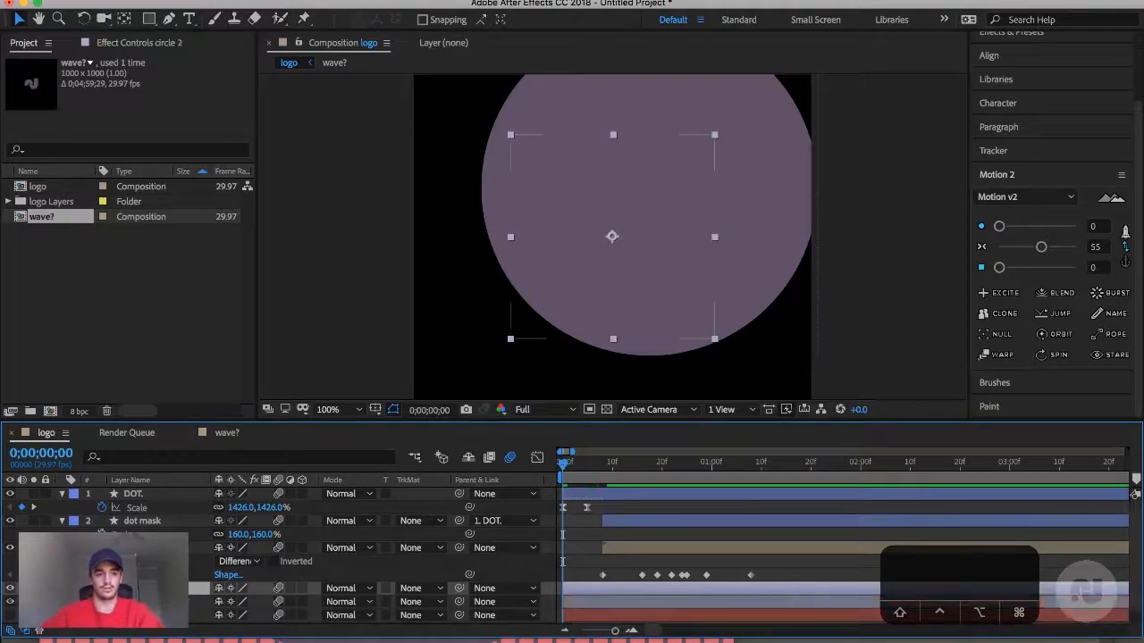
drag(154, 588, 150, 494)
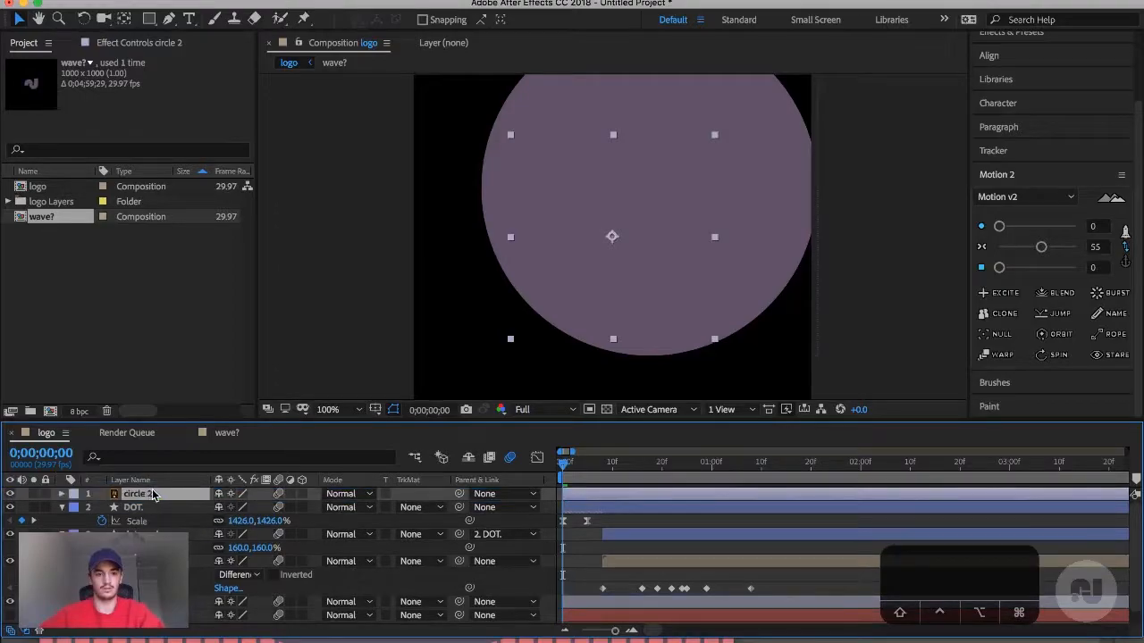
click(413, 507)
click(451, 545)
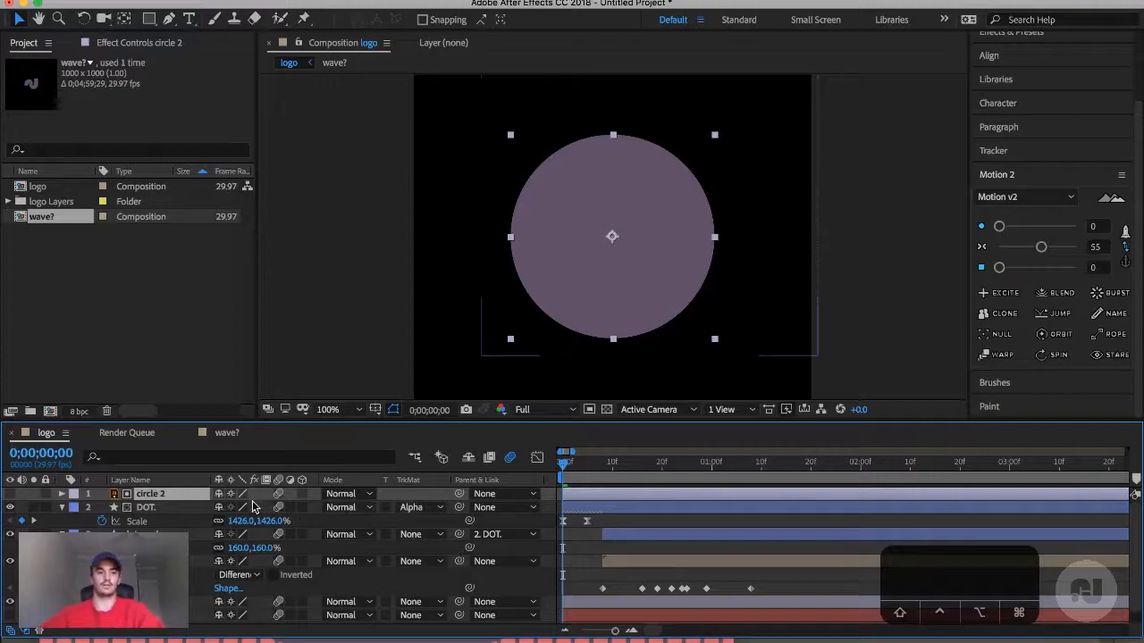
- Examine the alpha matte relationship between circle 2 and DOT. and the timeline column options that contain the matte setting
click(152, 601)
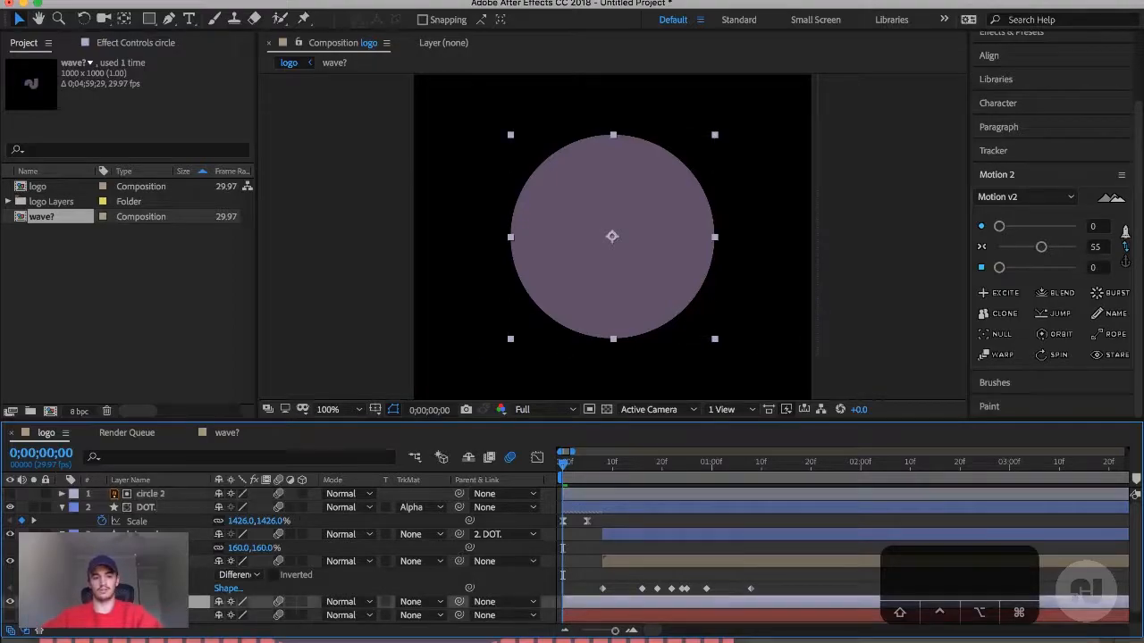
click(158, 495)
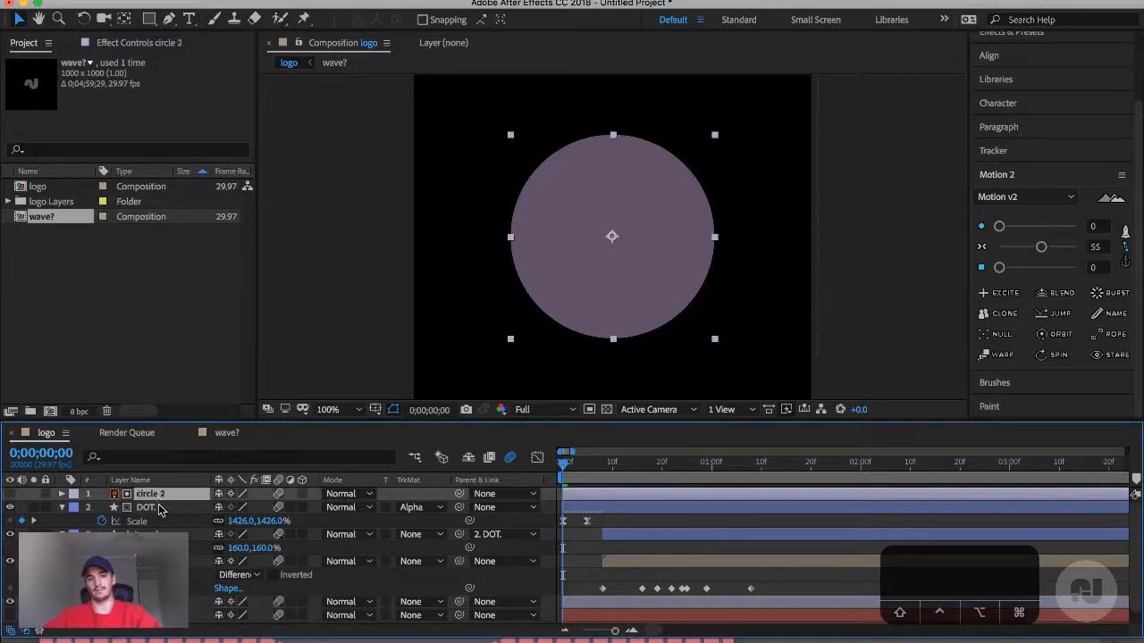
click(437, 508)
click(412, 494)
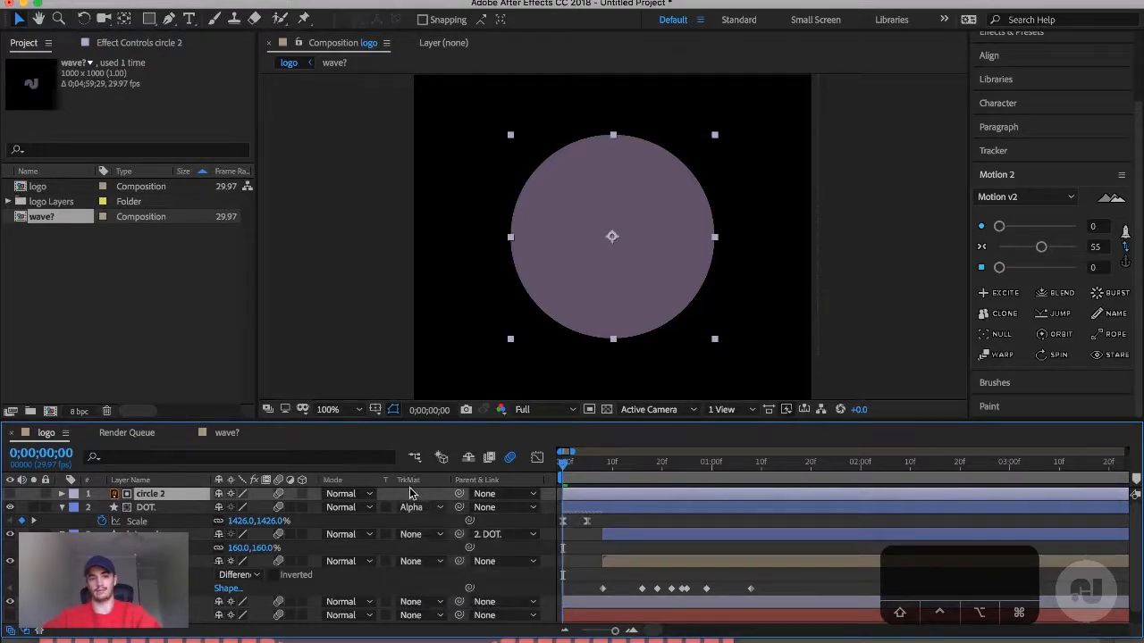
right_click(413, 497)
click(544, 483)
right_click(414, 481)
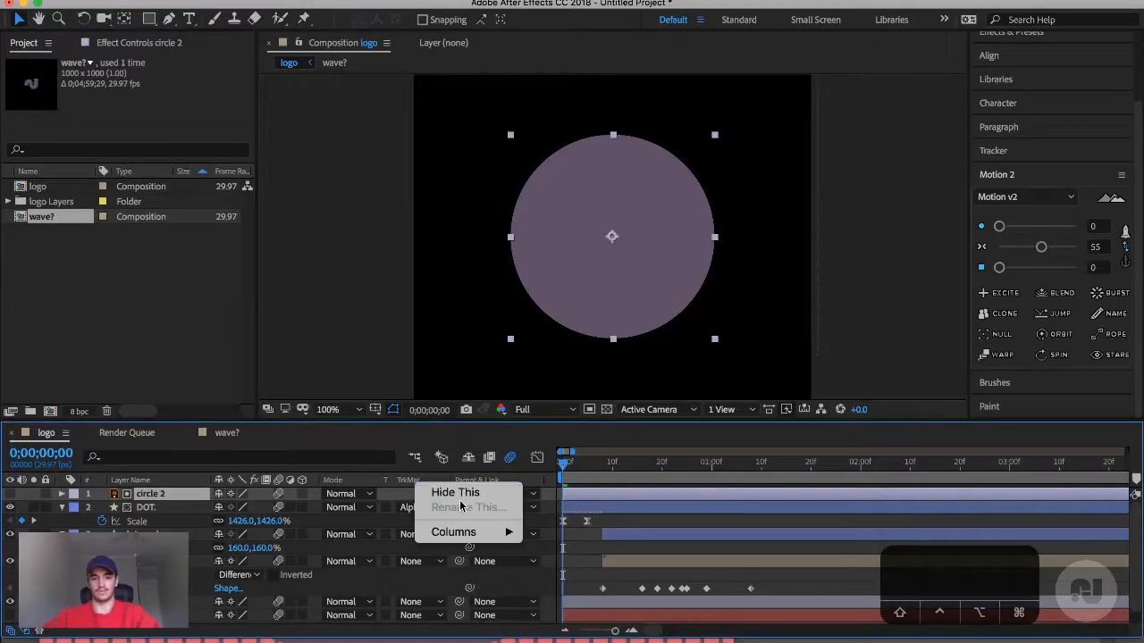
mouse_move(451, 536)
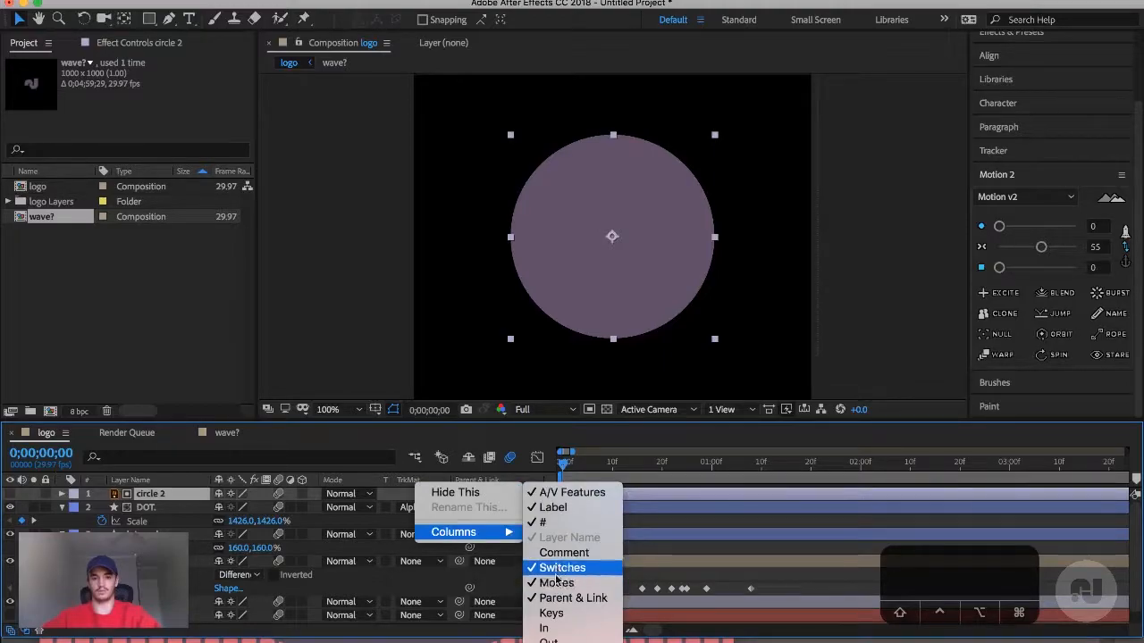
click(397, 531)
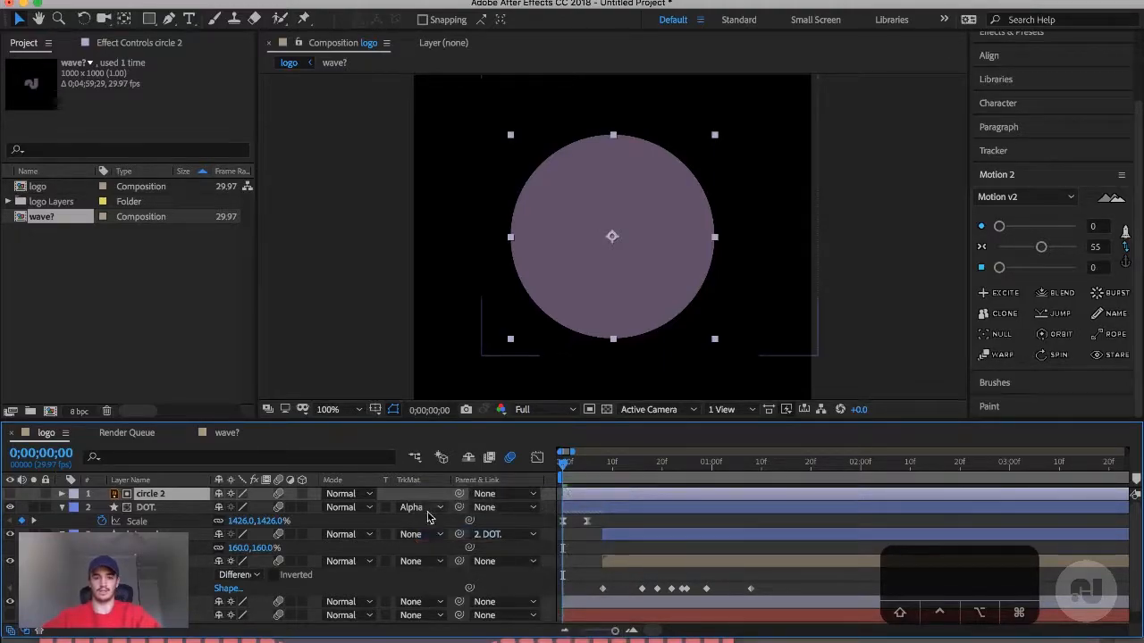
click(427, 507)
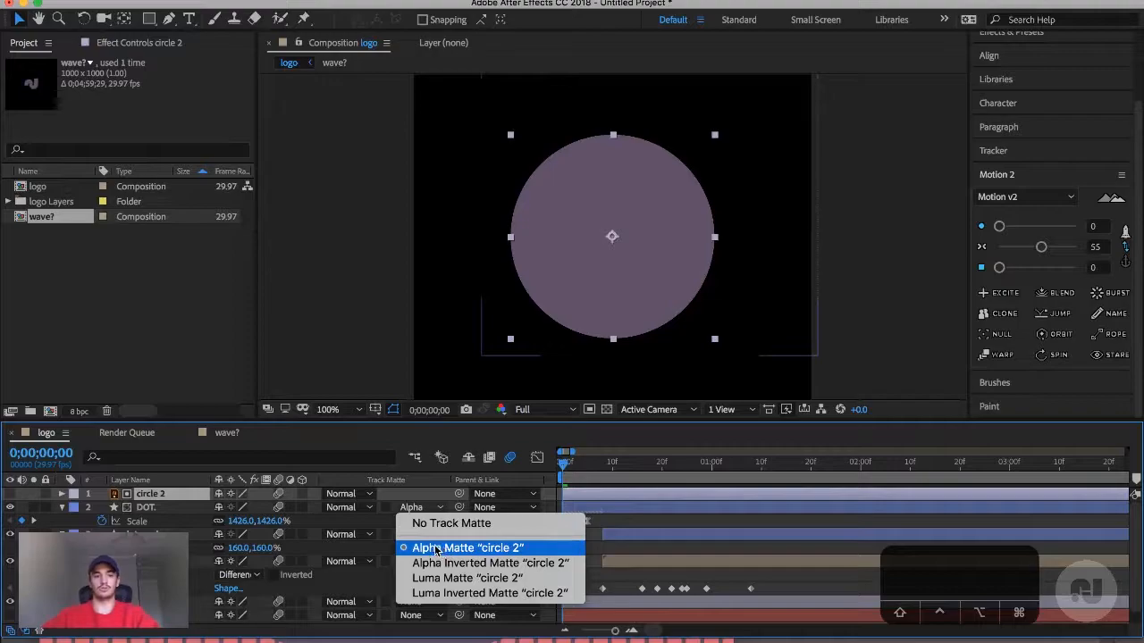
click(435, 548)
- Try Alpha Inverted Matte "circle 2" on the DOT. layer
click(166, 512)
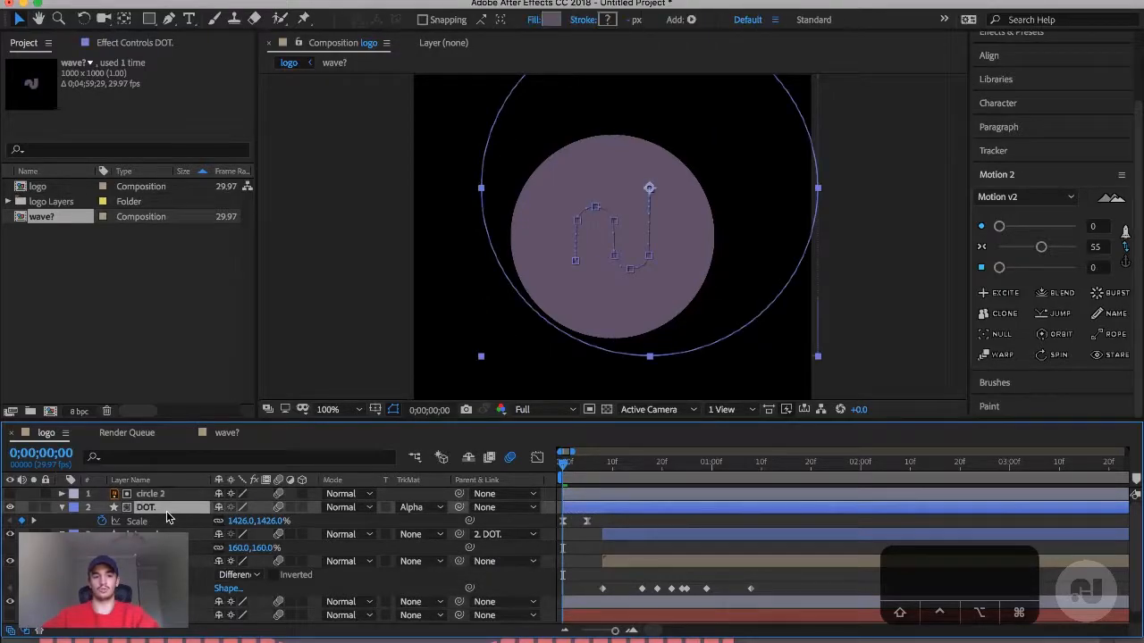
click(161, 494)
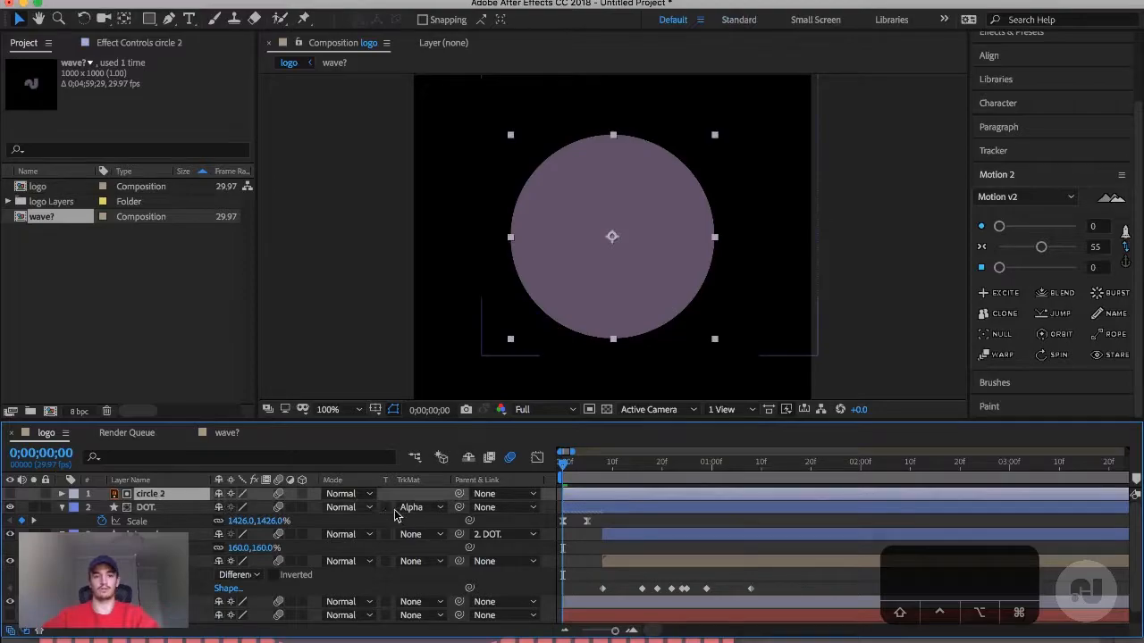
click(425, 508)
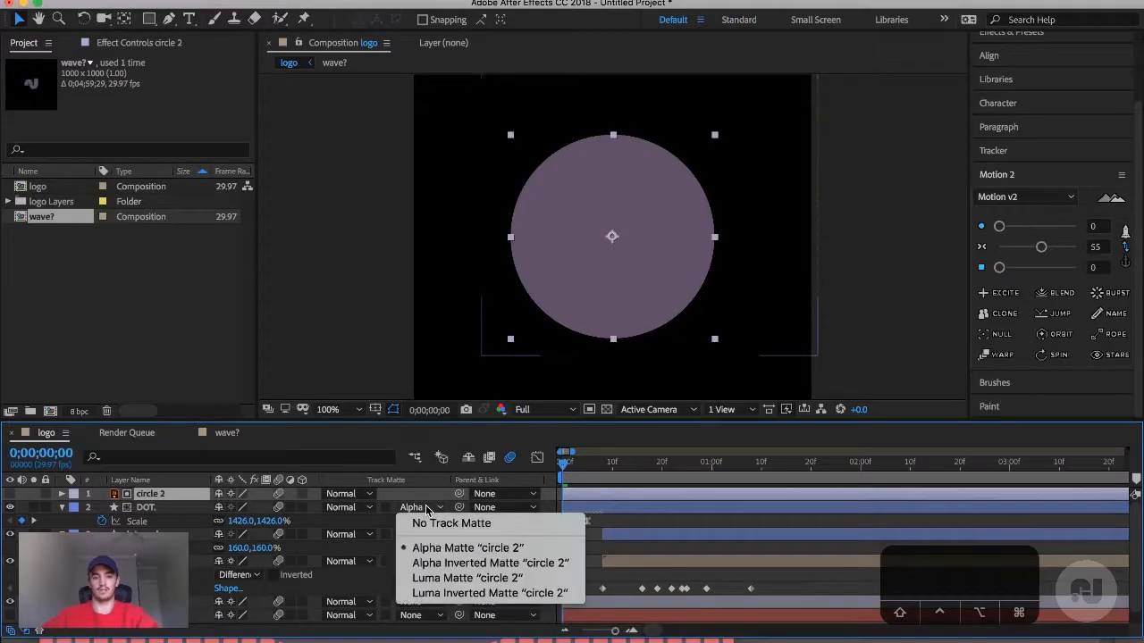
click(458, 564)
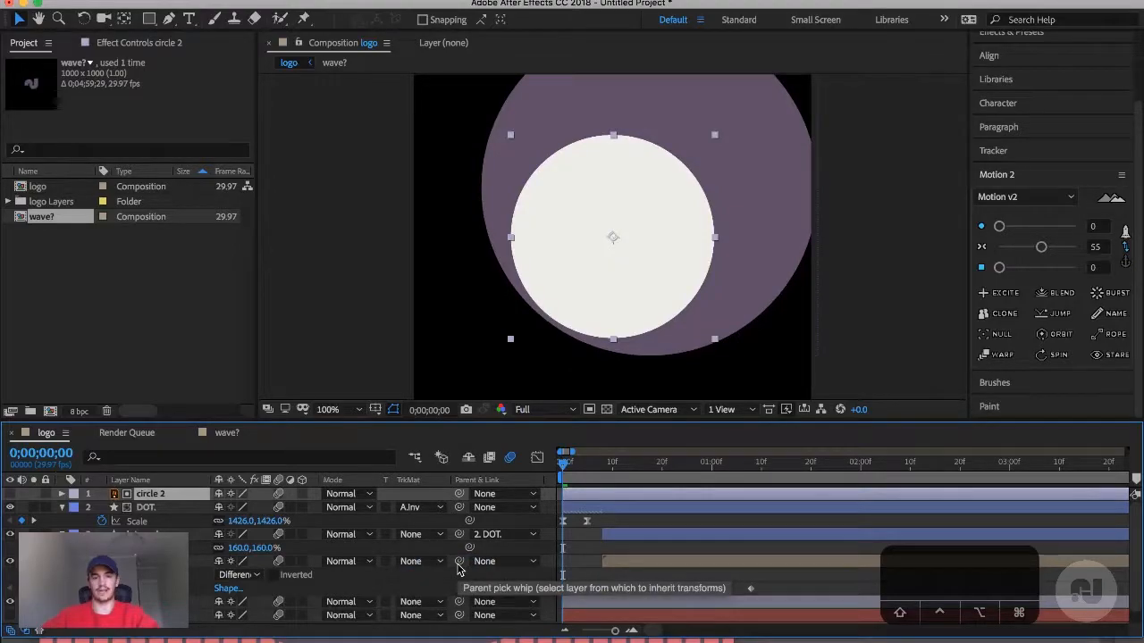
- Return the DOT. layer to Alpha Matte "circle 2" and set its starting scale to 1446%
click(146, 507)
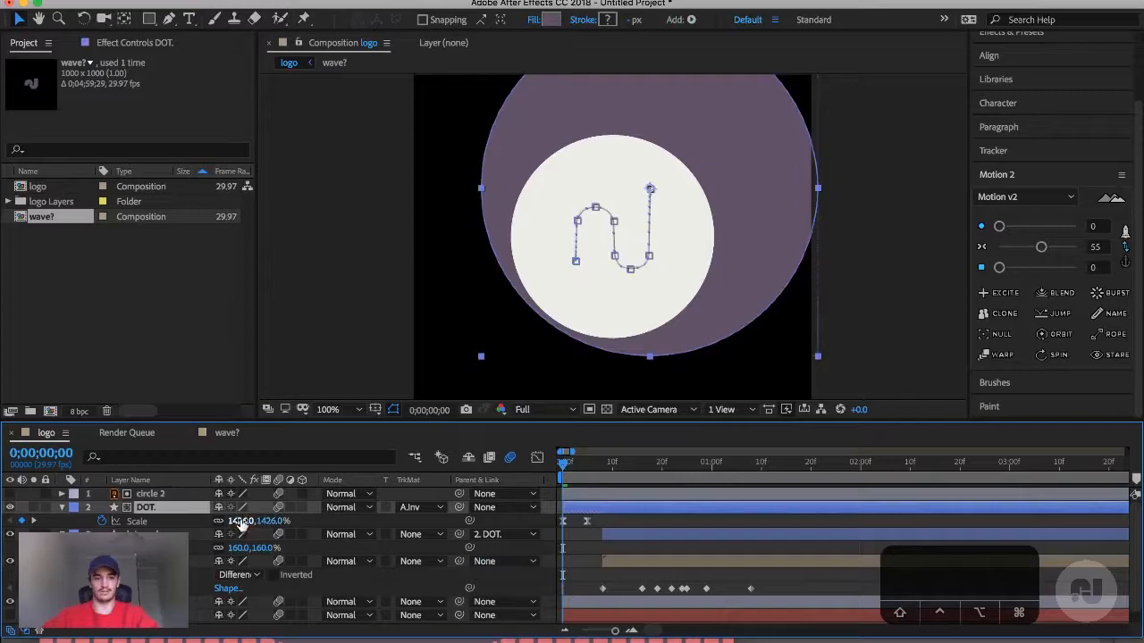
drag(238, 521, 322, 527)
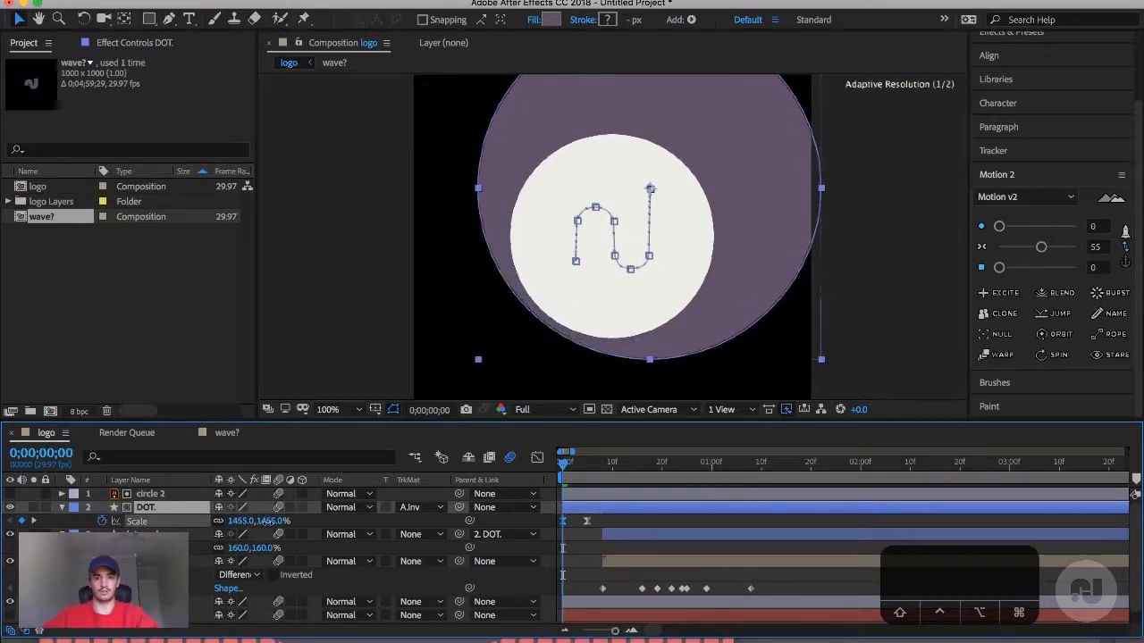
click(411, 507)
click(442, 543)
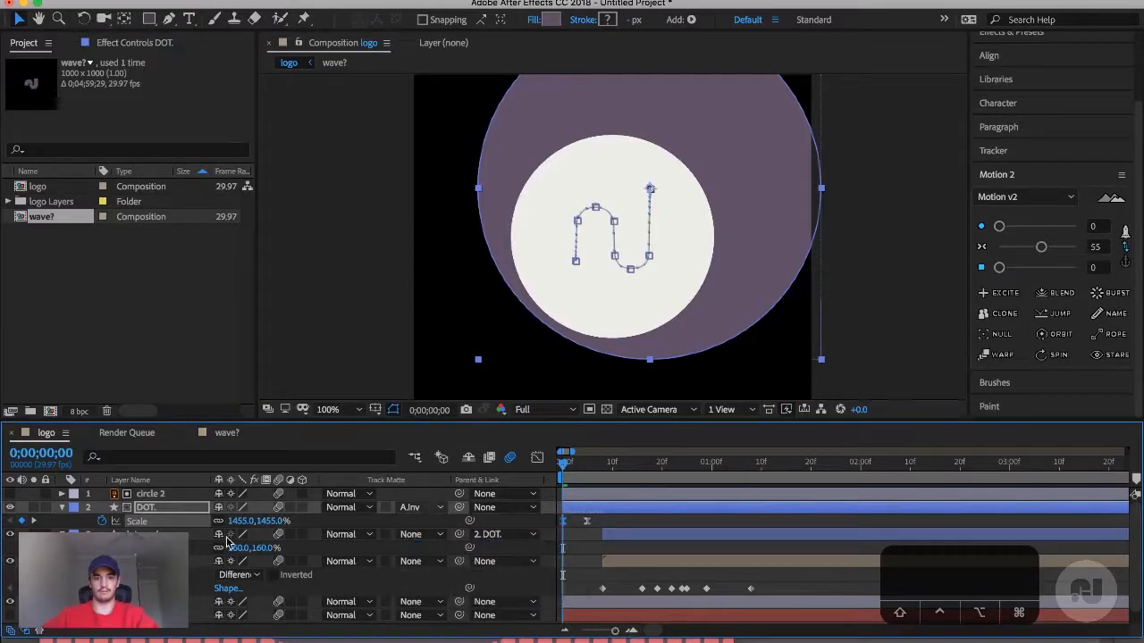
mouse_move(245, 524)
mouse_down()
mouse_move(80, 521)
mouse_move(232, 529)
mouse_up()
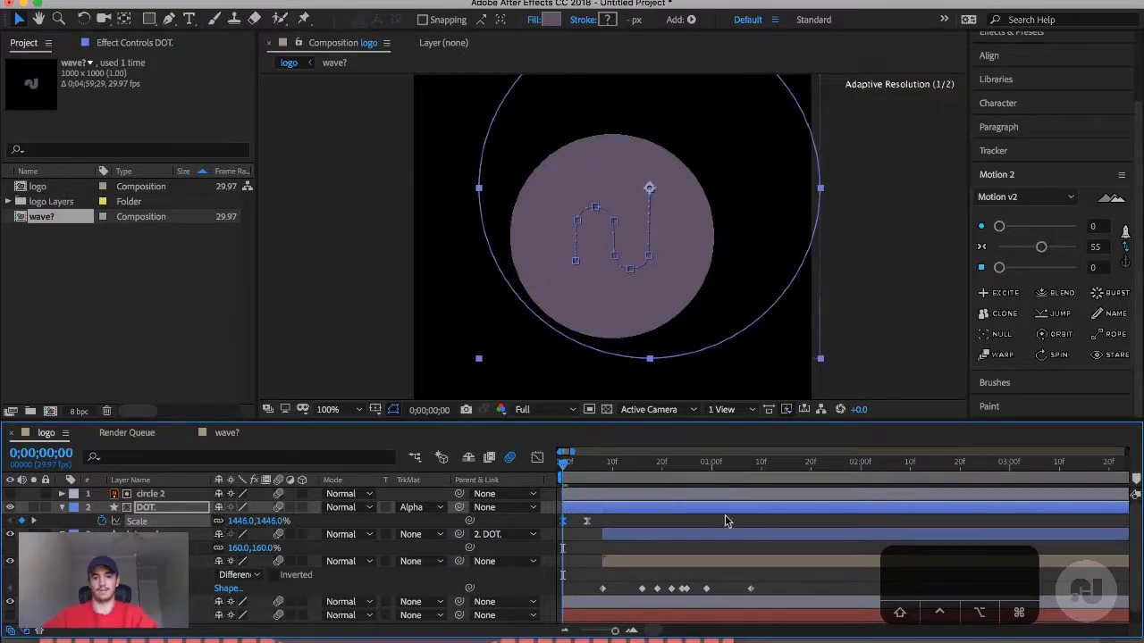
- Play the logo reveal from frame 0 to check the dot shrinking inside the circle
key(space)
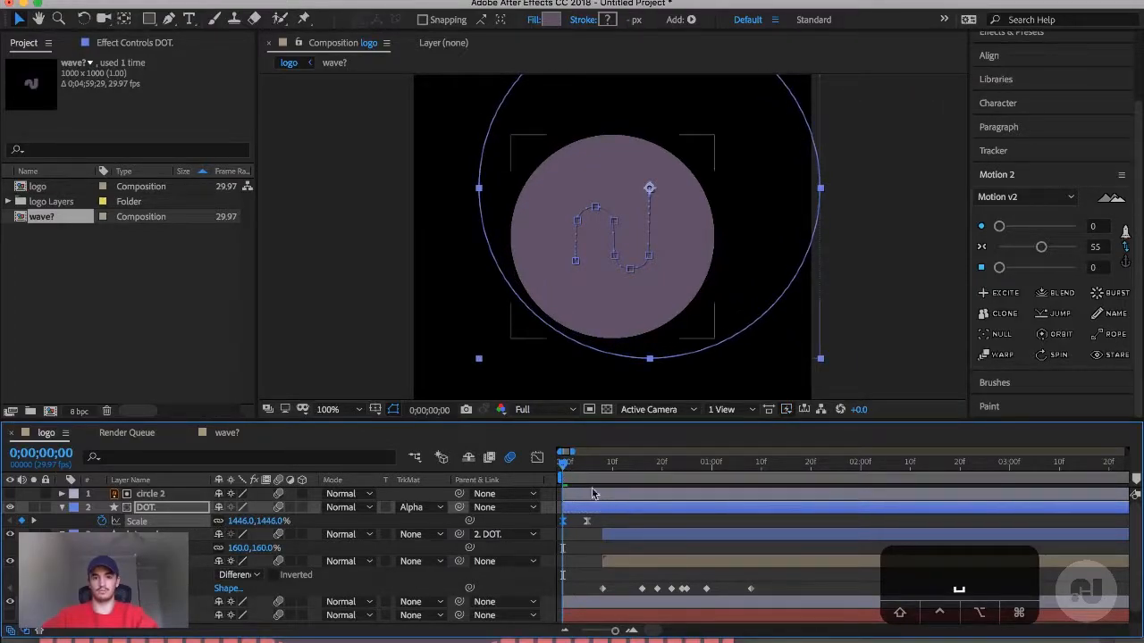
key(space)
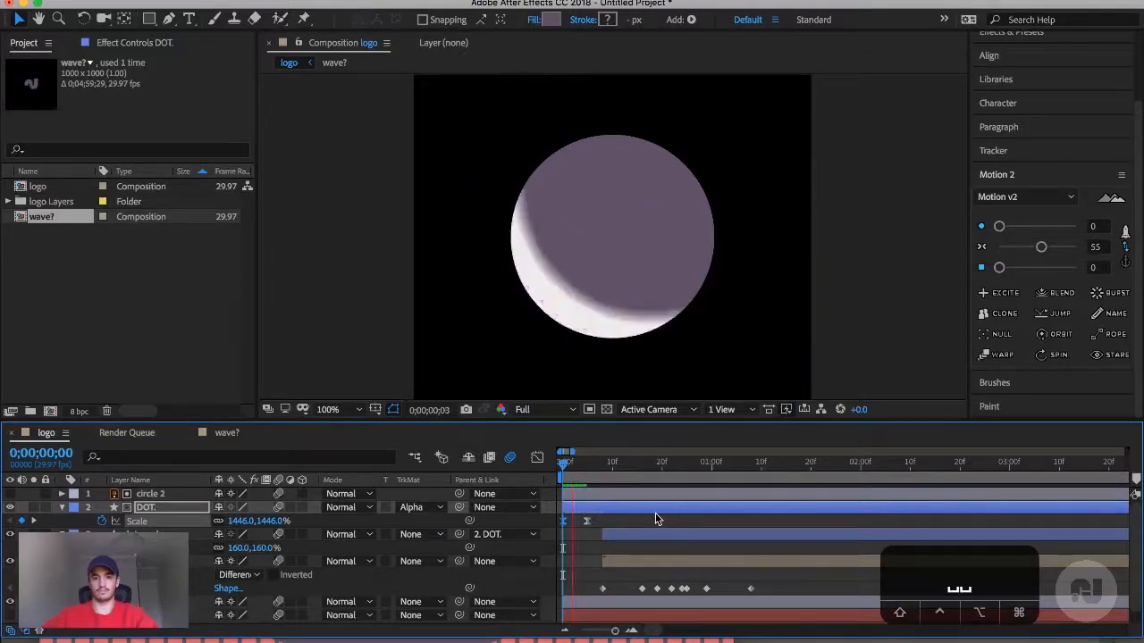
key(space)
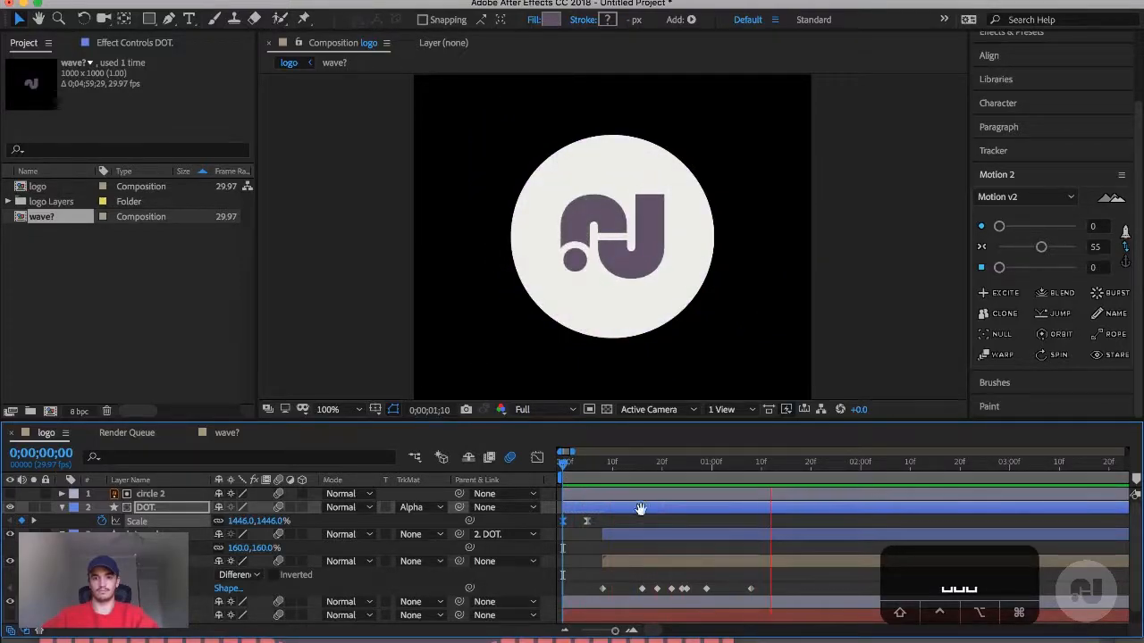
- Apply Motion 2's Excite to both Scale keyframes of the DOT. layer and show its effect controls
drag(602, 523, 594, 515)
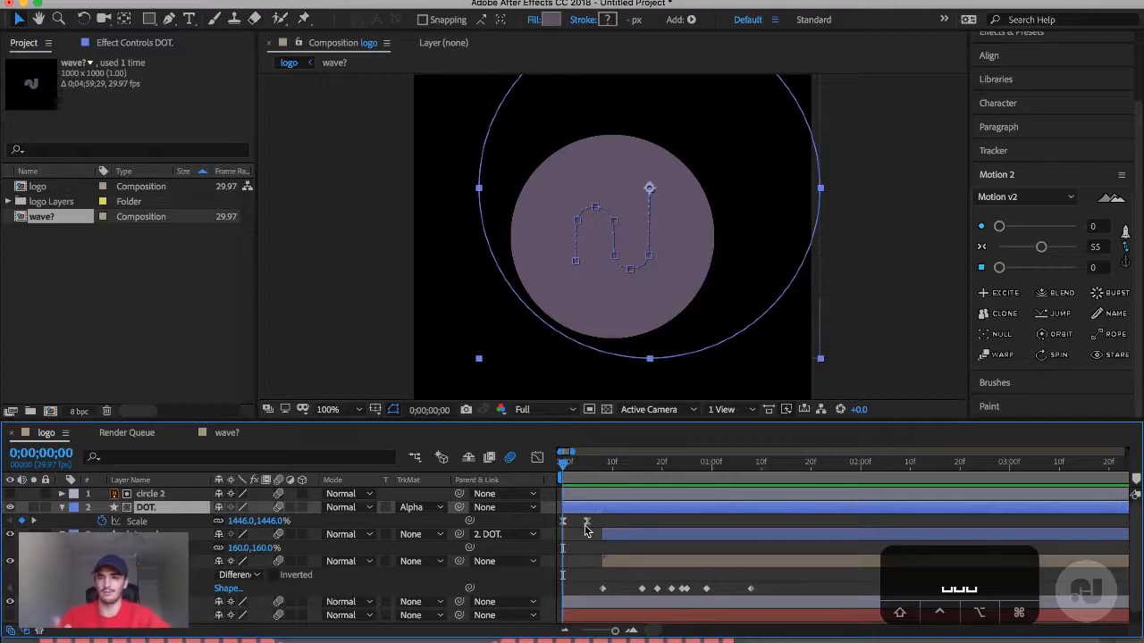
mouse_move(586, 526)
drag(603, 516, 551, 536)
click(1001, 298)
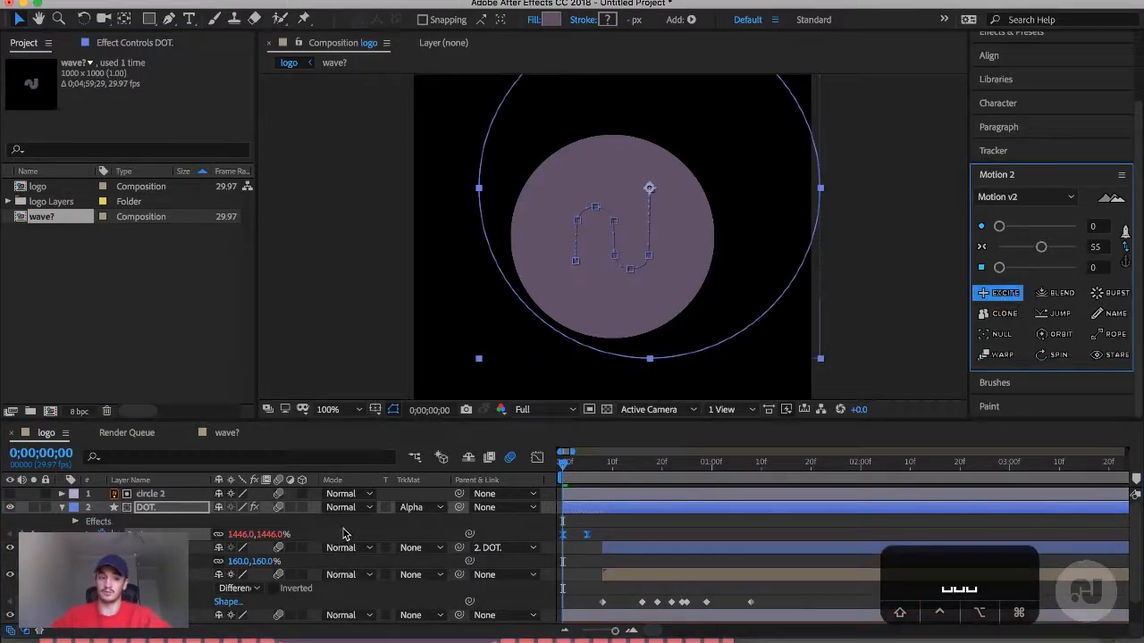
click(593, 521)
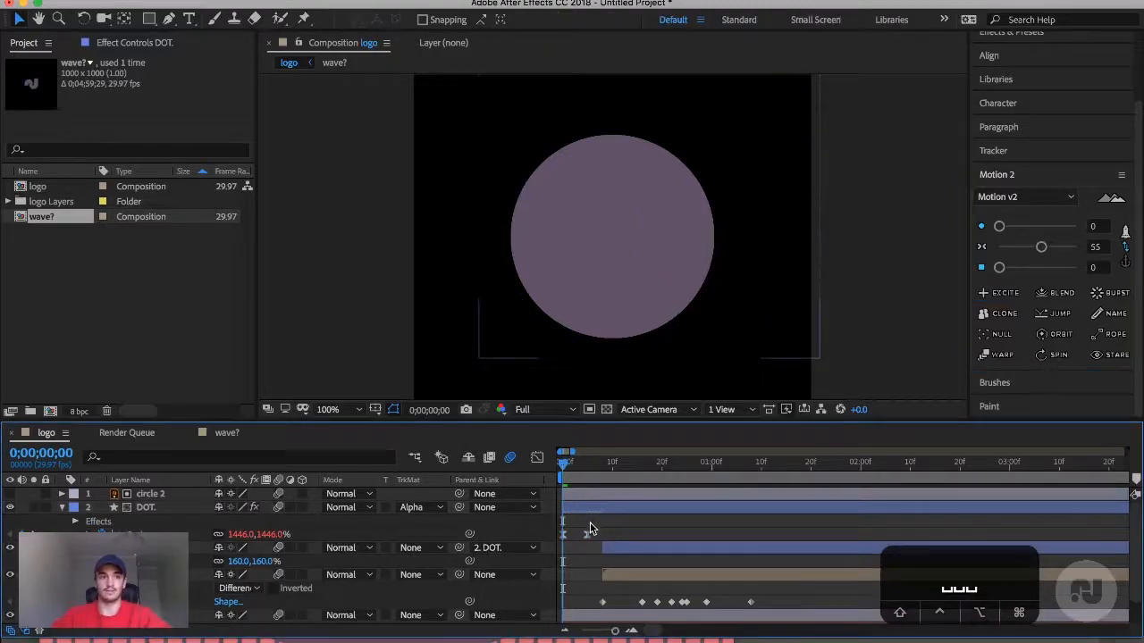
click(134, 43)
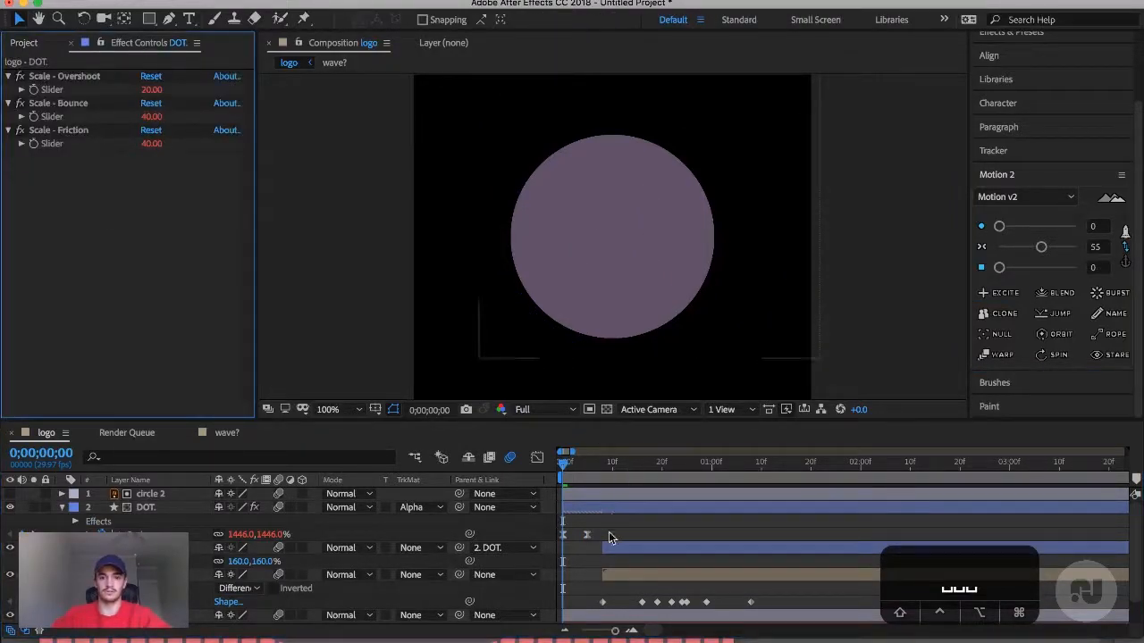
- Play the logo reveal to check the bounce on the shrinking dot
click(552, 540)
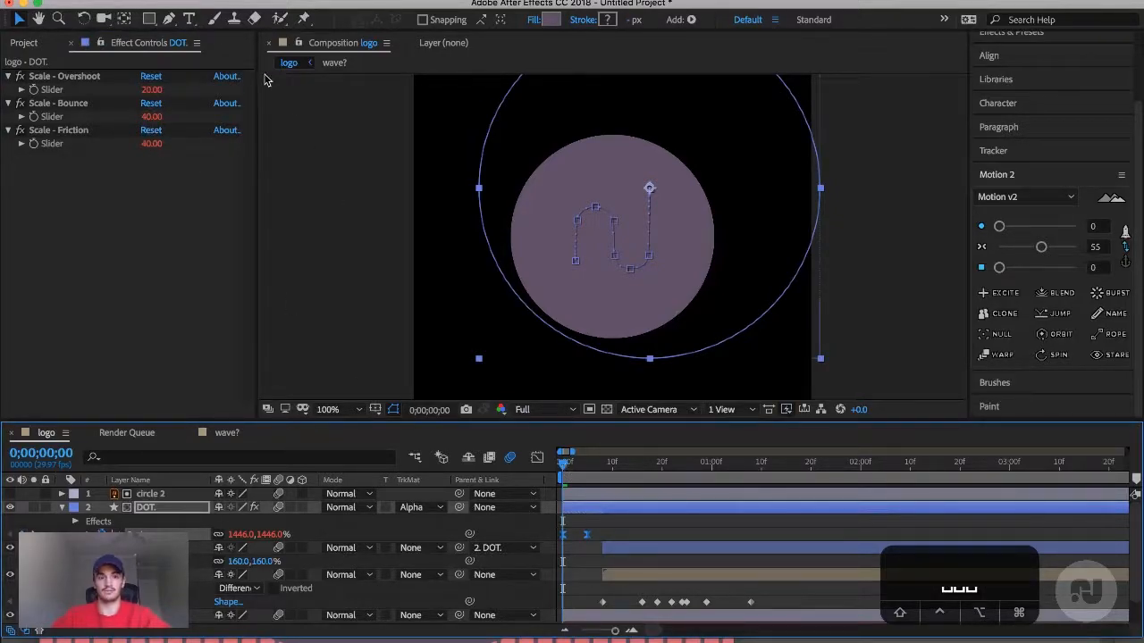
click(611, 543)
key(space)
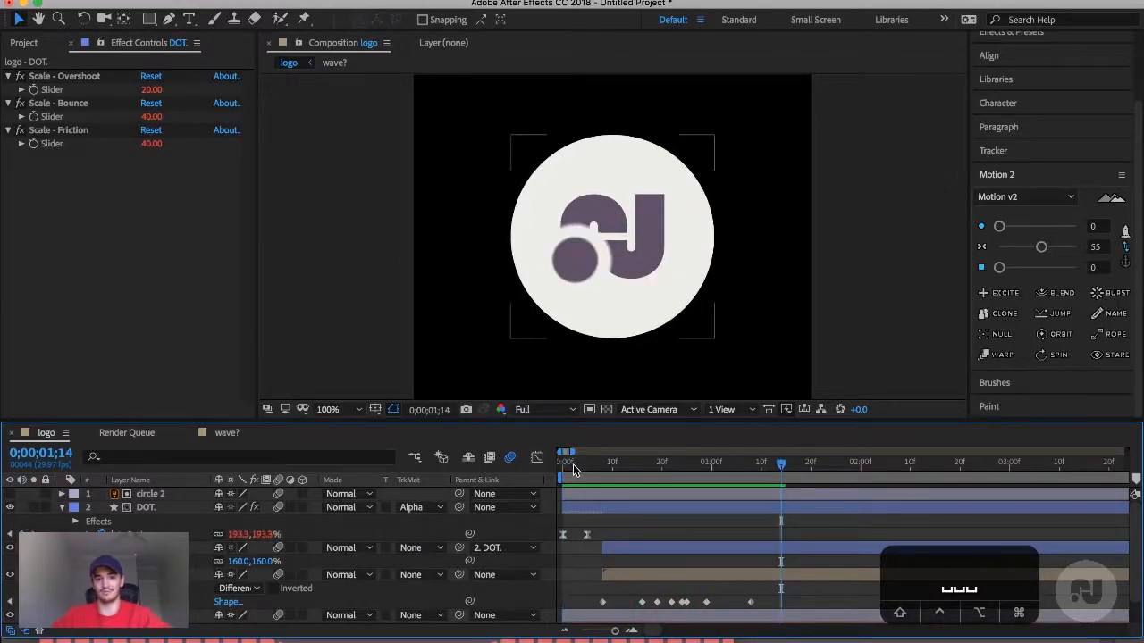
key(space)
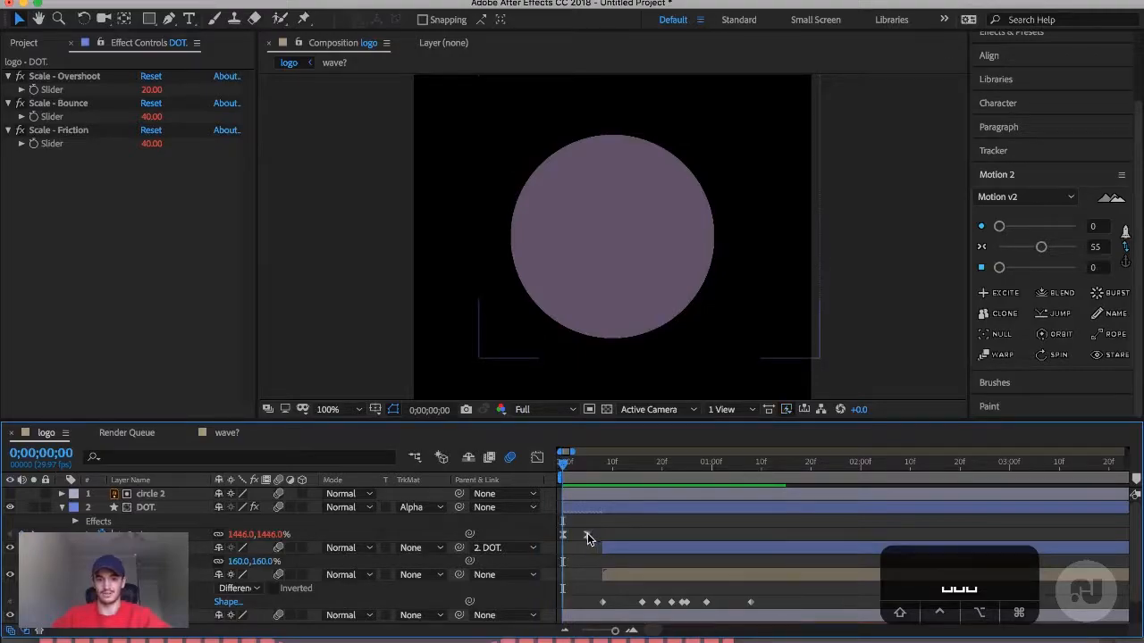
- Move DOT.'s ending Scale keyframe one frame later, set Overshoot to 8, Bounce to 12 and Friction to 82, and preview
click(587, 533)
drag(591, 539, 542, 539)
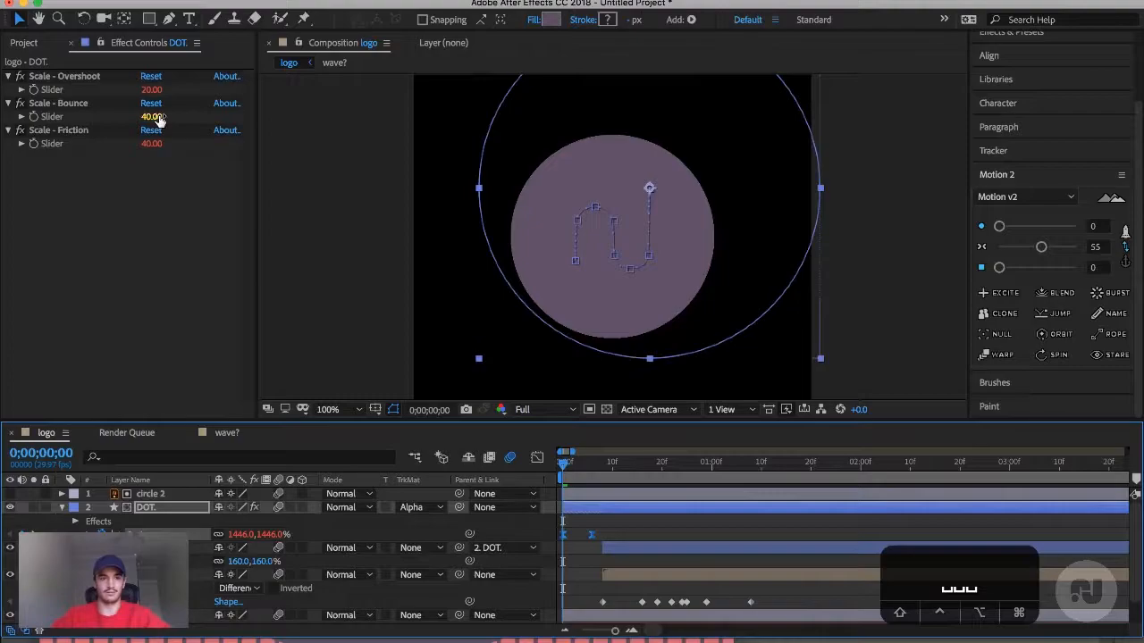
click(150, 90)
text(8)
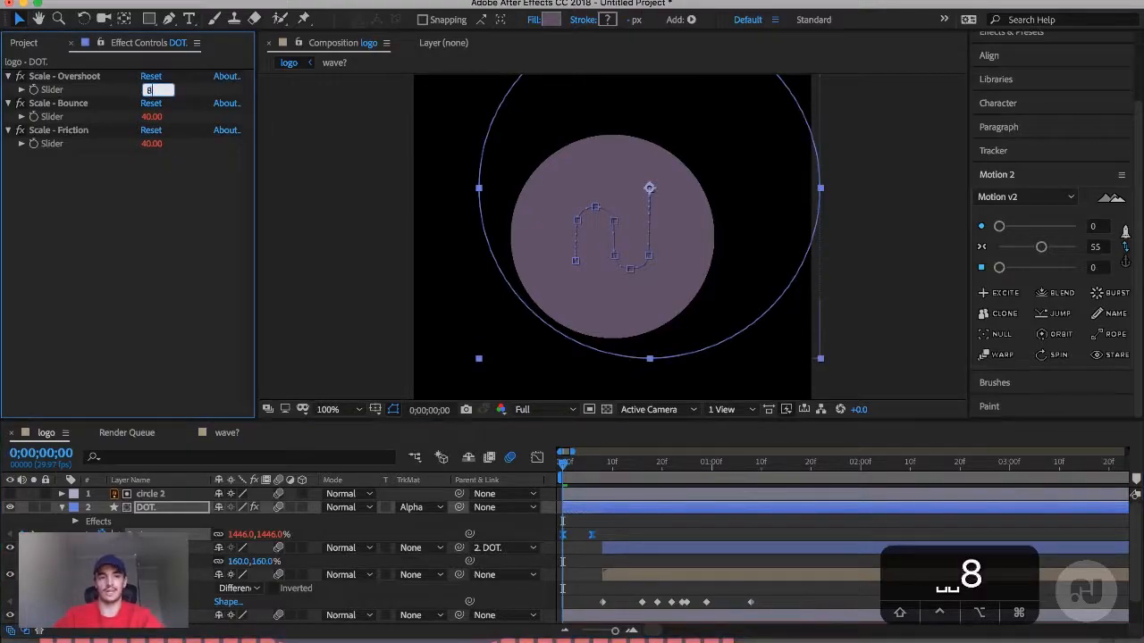
key(Tab)
text(12)
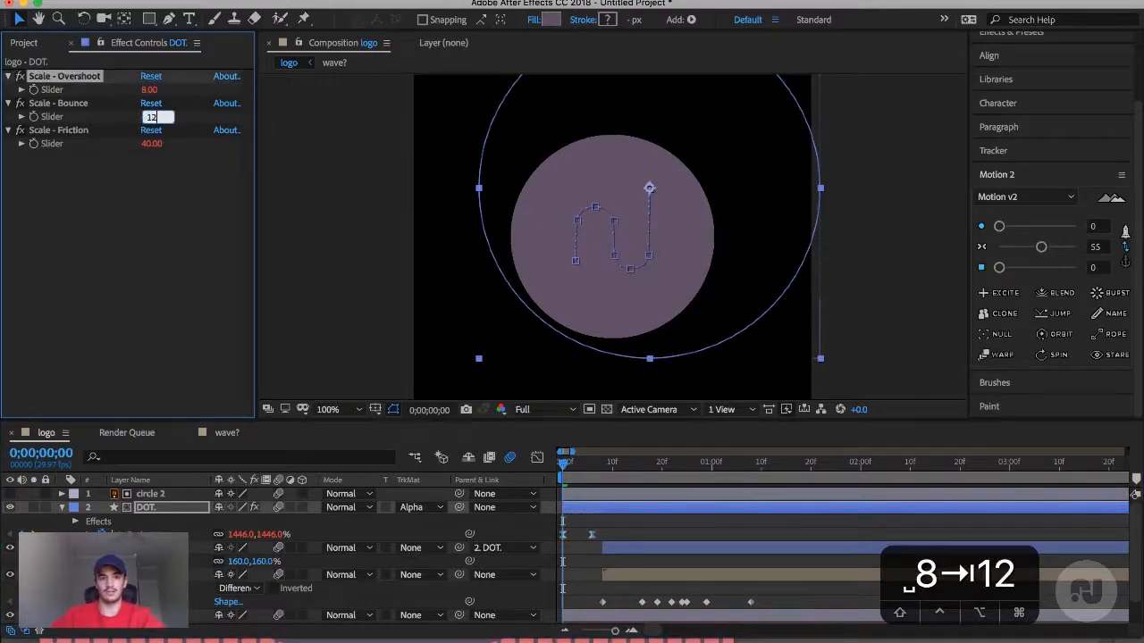
key(Tab)
text(82)
key(Return)
key(space)
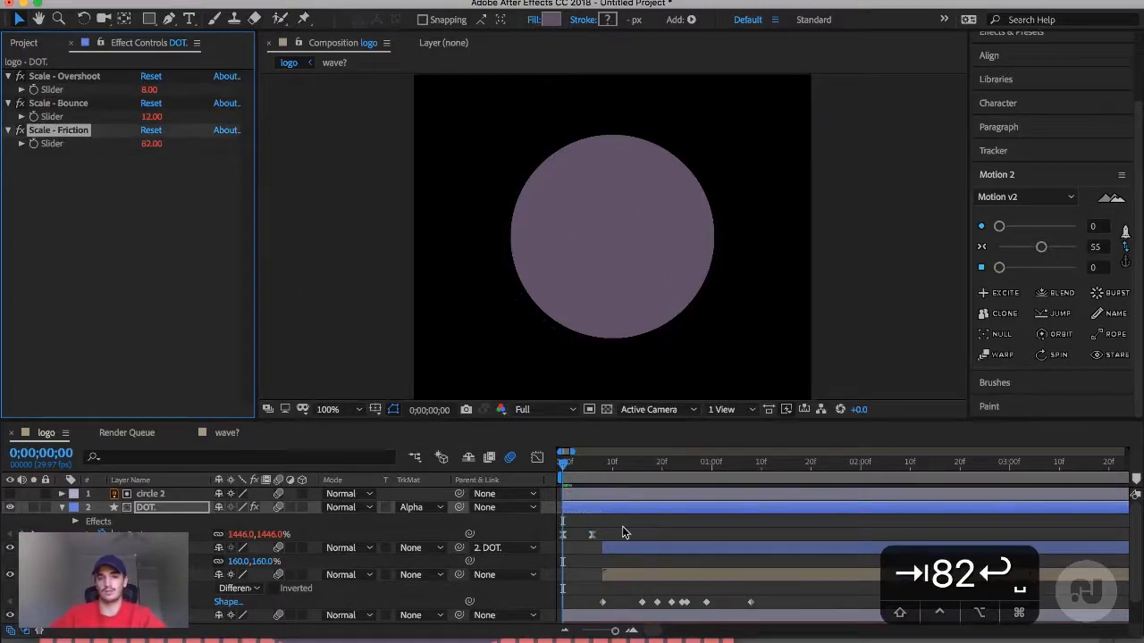
key(space)
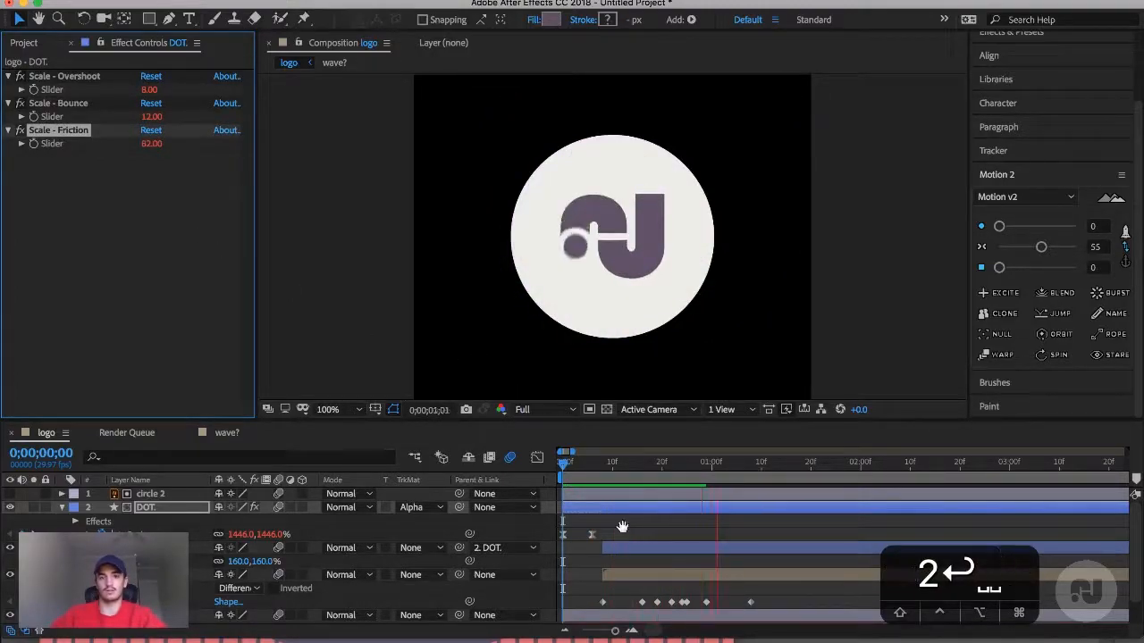
- Shift all the logo composition's layers about 5 frames later in the timeline
click(582, 466)
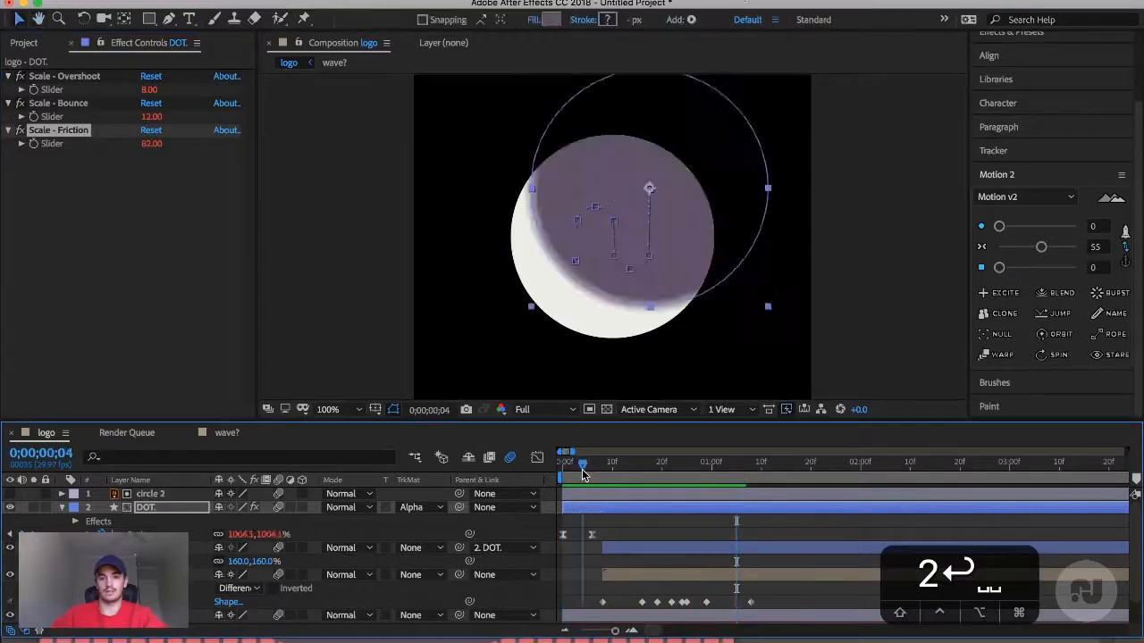
click(610, 508)
click(617, 546)
drag(623, 557, 649, 557)
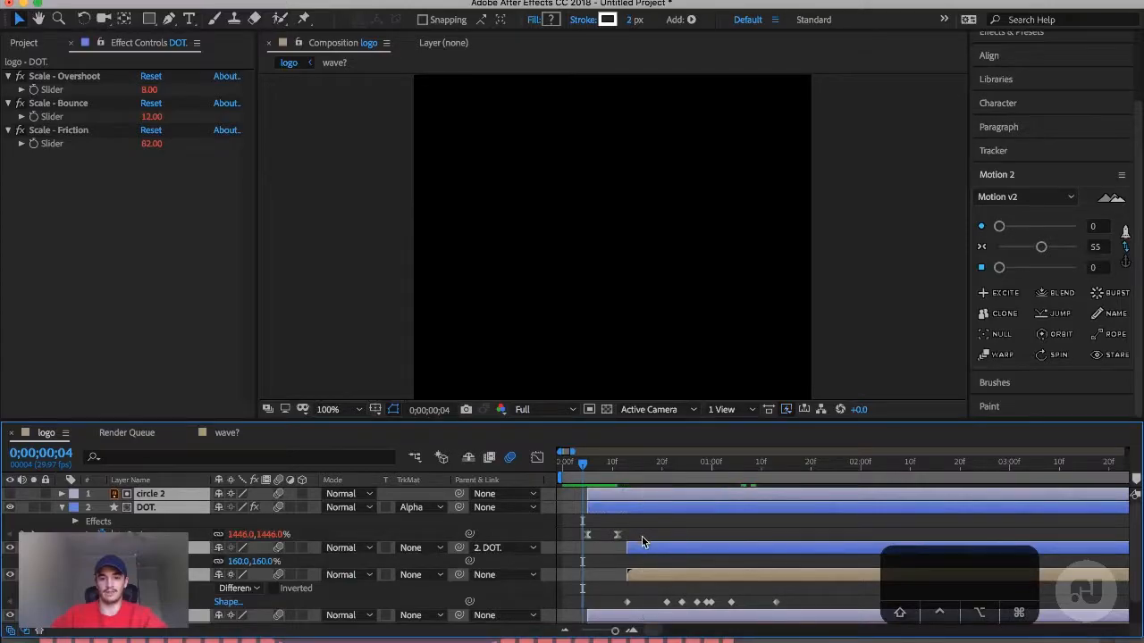
- Extend the DOT., circle and circle 2 layers back to frame 0 and move DOT.'s Scale keyframes back to start there
click(641, 536)
click(608, 509)
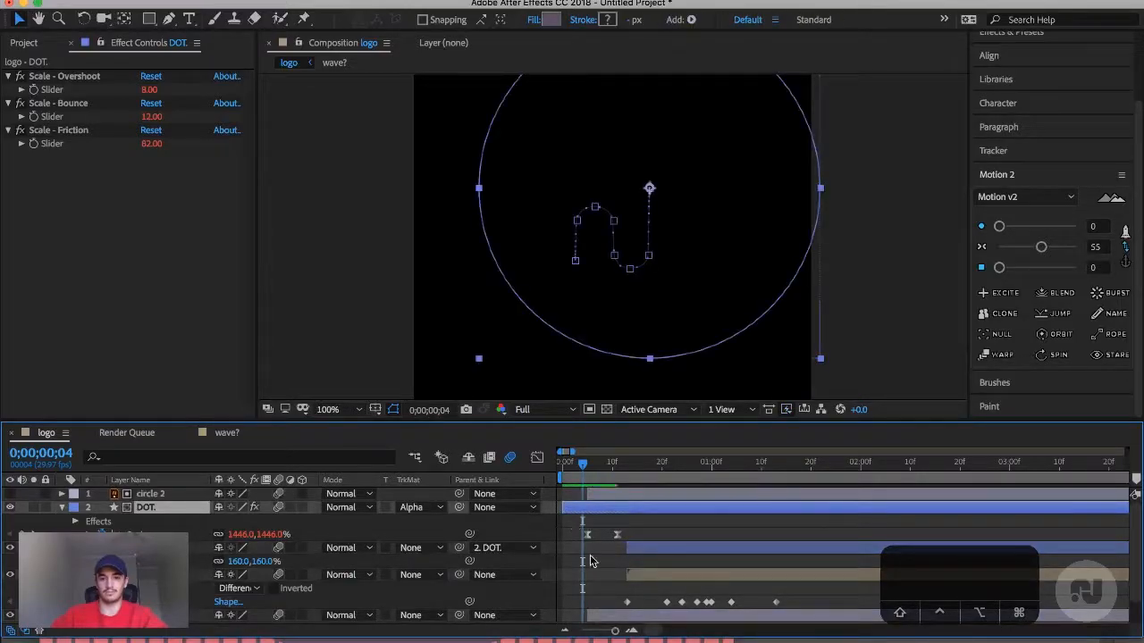
scroll(589, 560, down, 1)
click(589, 589)
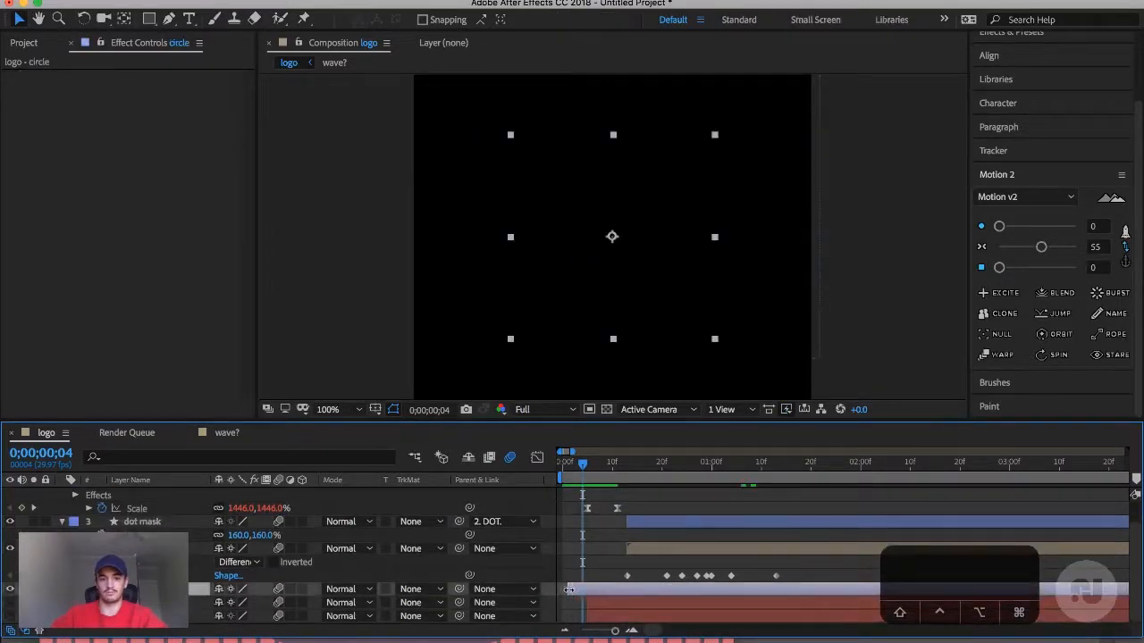
scroll(599, 561, up, 2)
drag(588, 494, 595, 536)
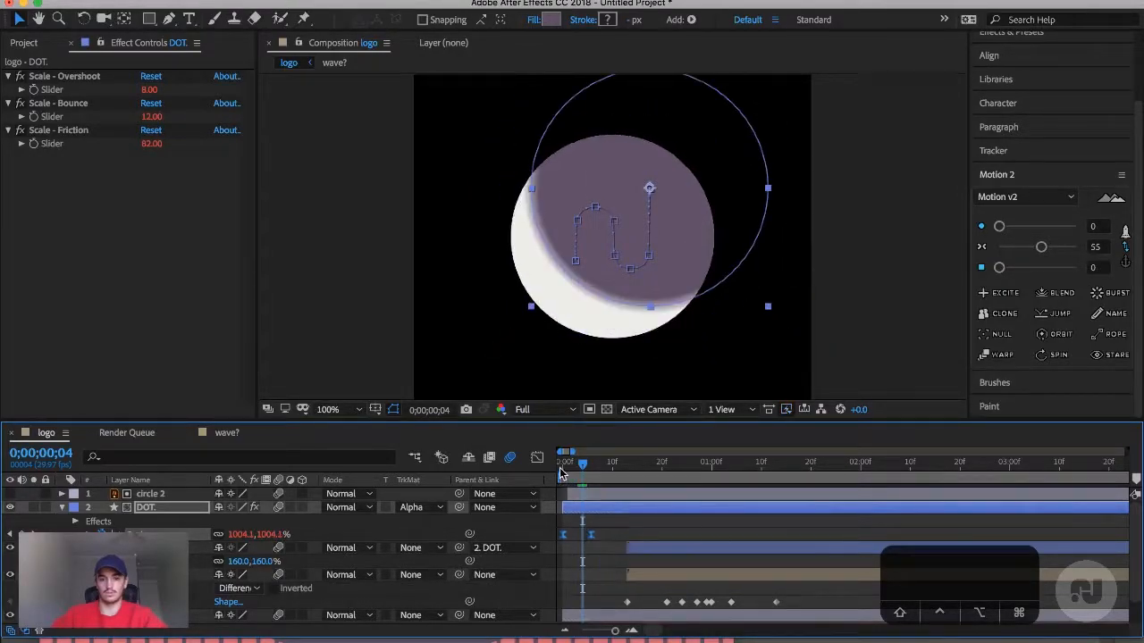
click(562, 467)
key(space)
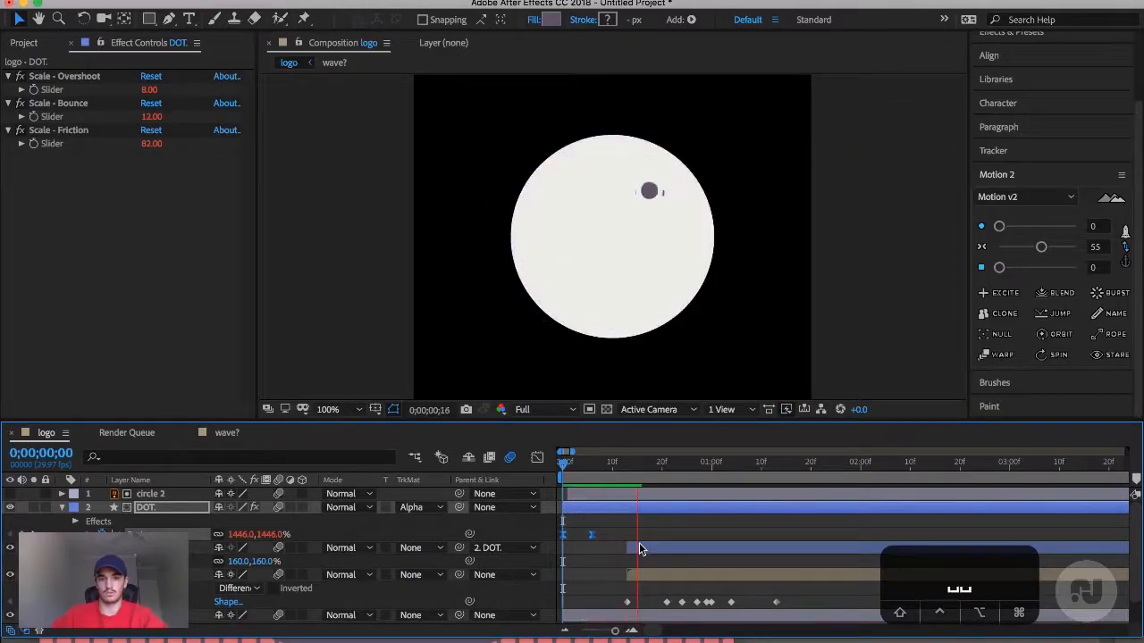
click(562, 492)
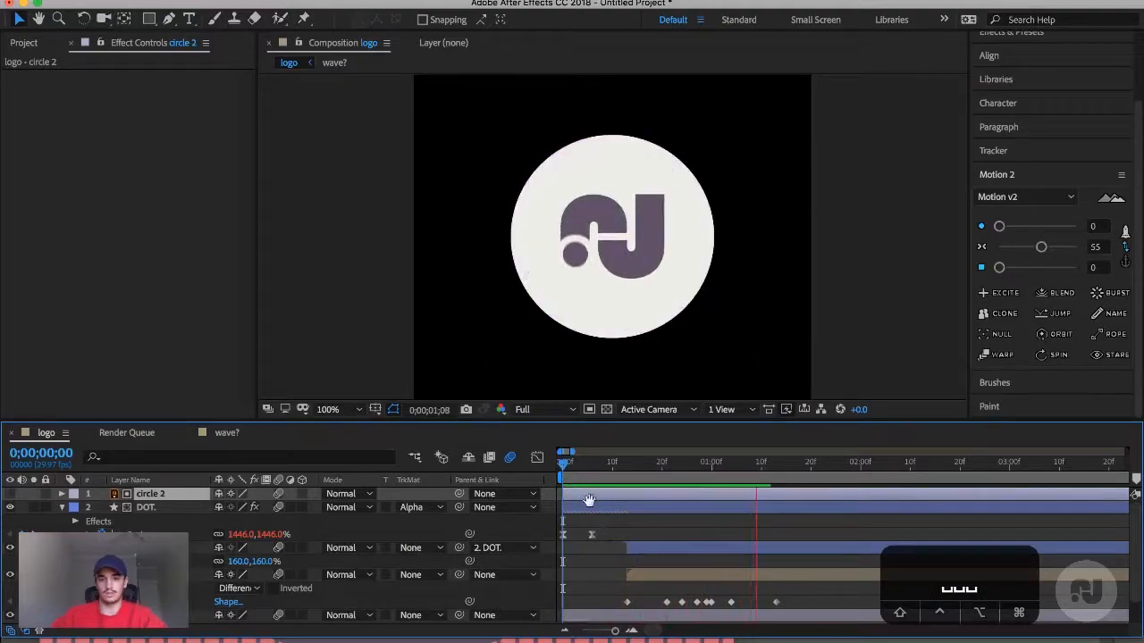
- Set the DOT. layer's Scale Overshoot to 3 and Bounce to 5, and preview the reveal
drag(588, 474, 603, 475)
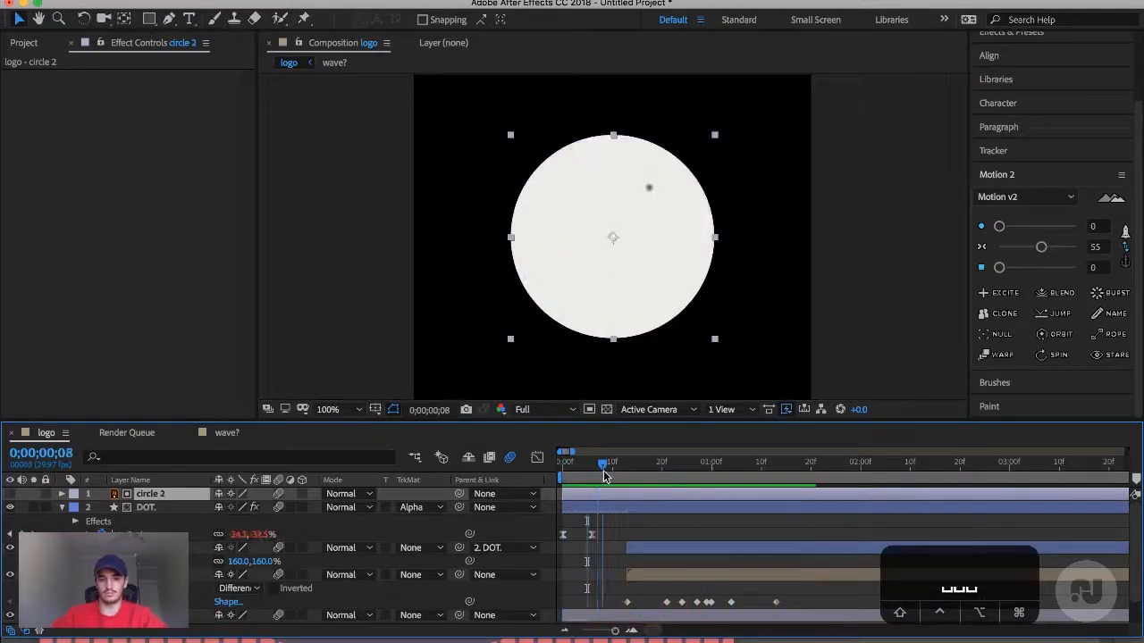
click(588, 466)
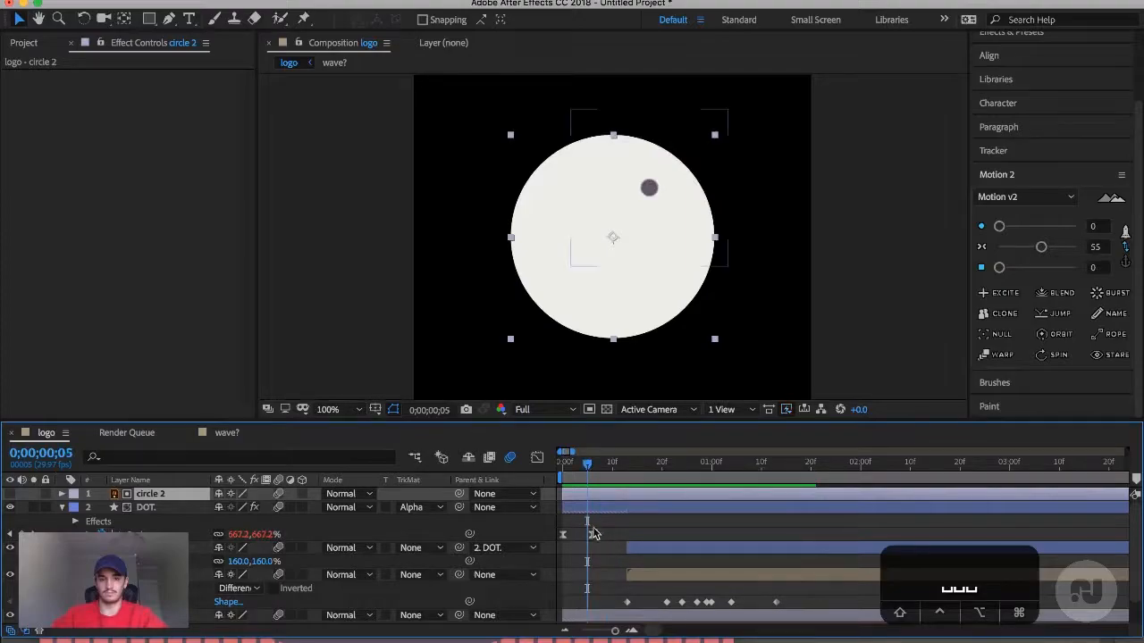
click(516, 508)
click(147, 90)
text(3)
key(Return)
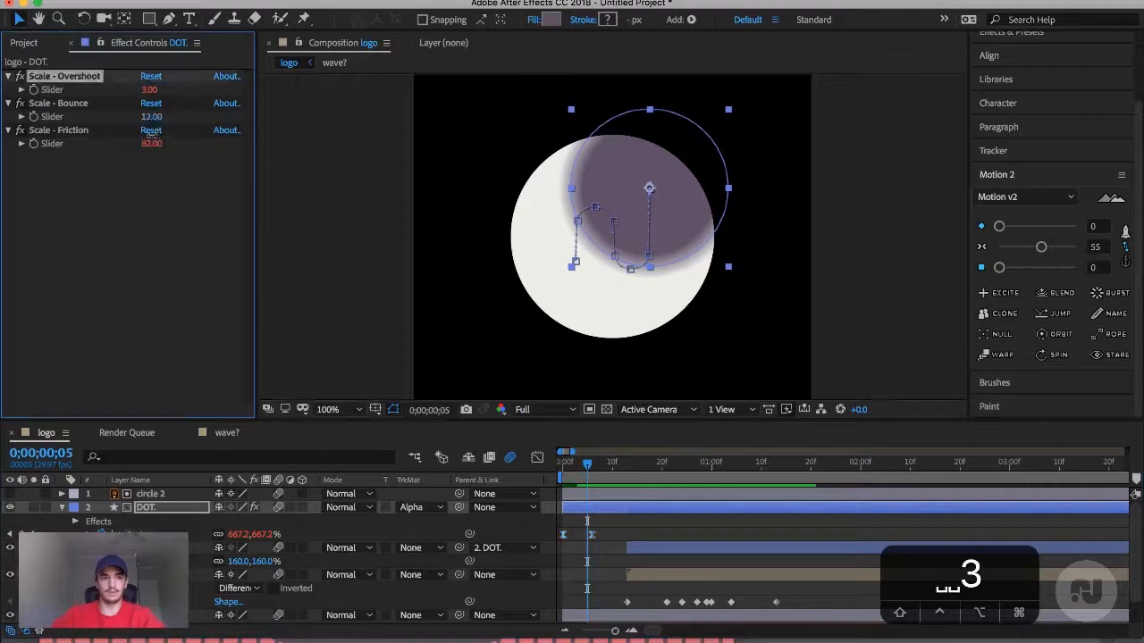
click(150, 117)
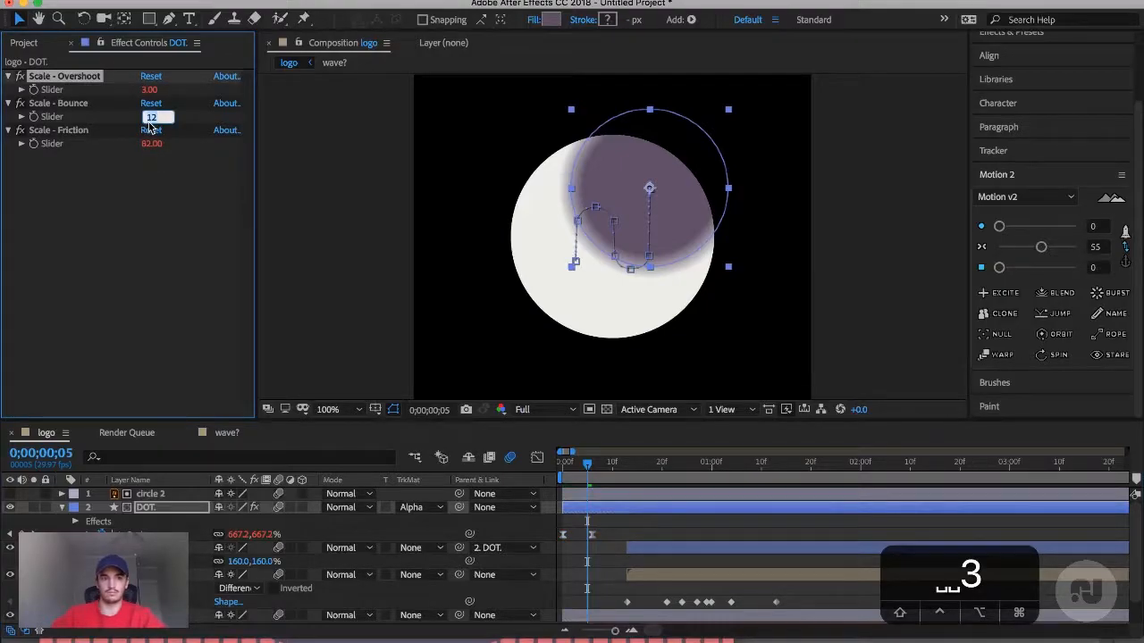
text(5)
key(Return)
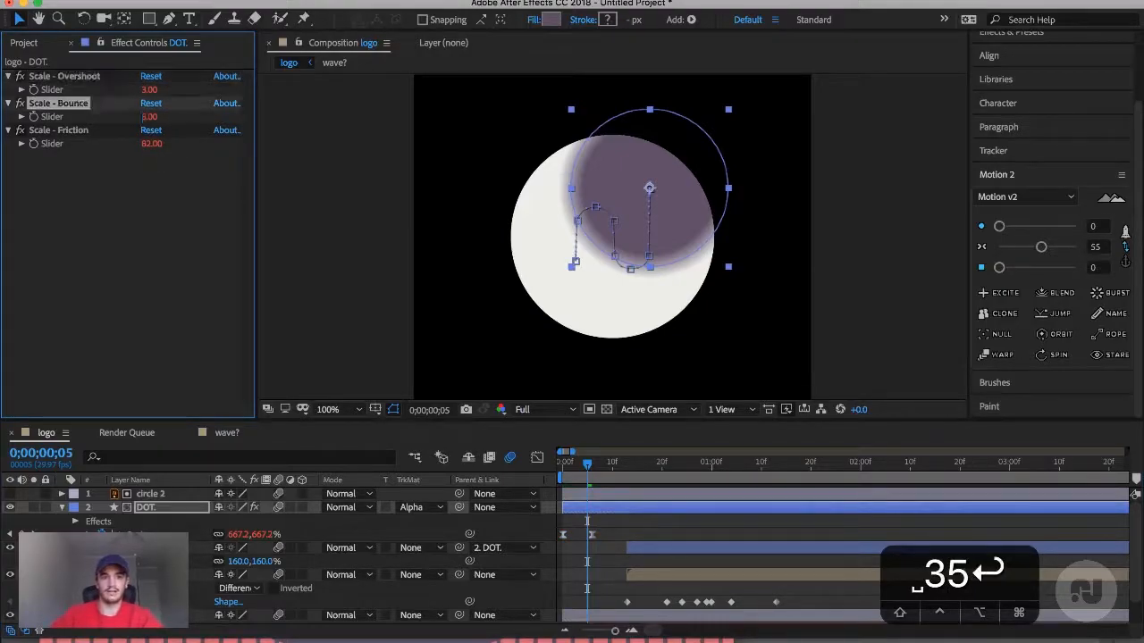
click(588, 471)
key(space)
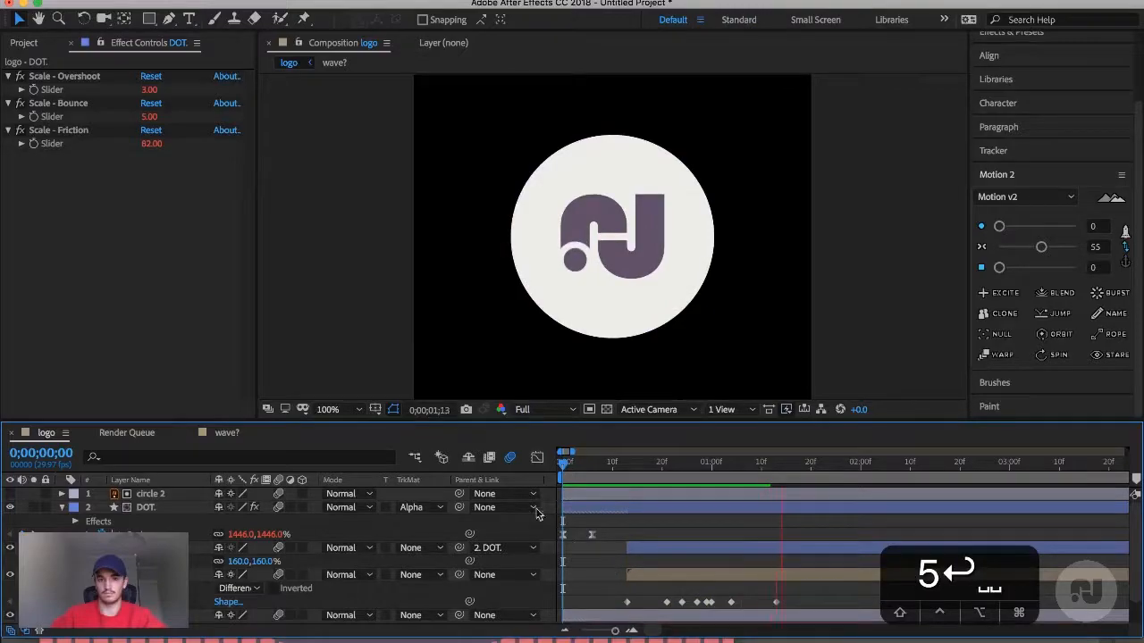
key(space)
- Set the DOT. layer's Scale Bounce to 8 and Friction to 71, and preview the reveal
drag(612, 537, 553, 529)
click(150, 117)
text(8)
key(Return)
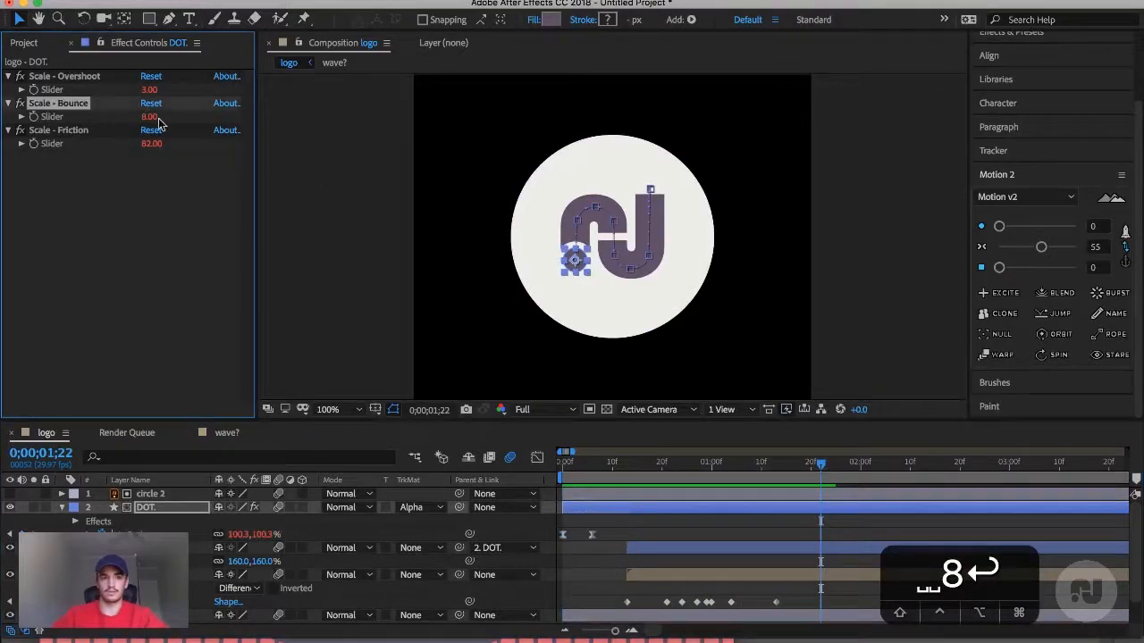
click(159, 145)
text(71)
key(Return)
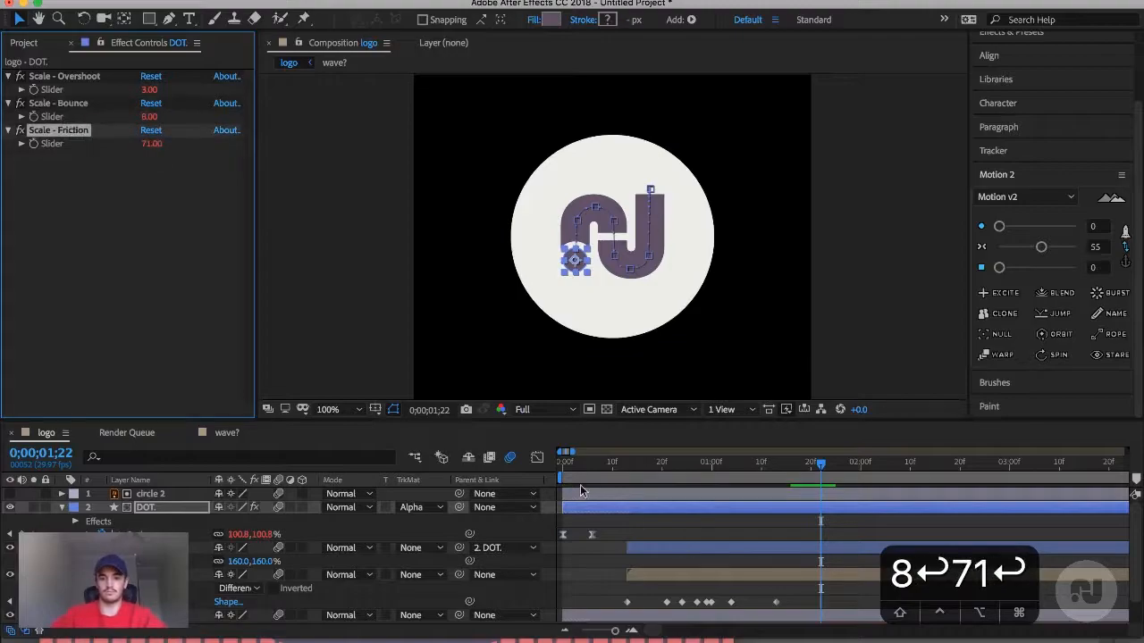
drag(606, 531, 544, 544)
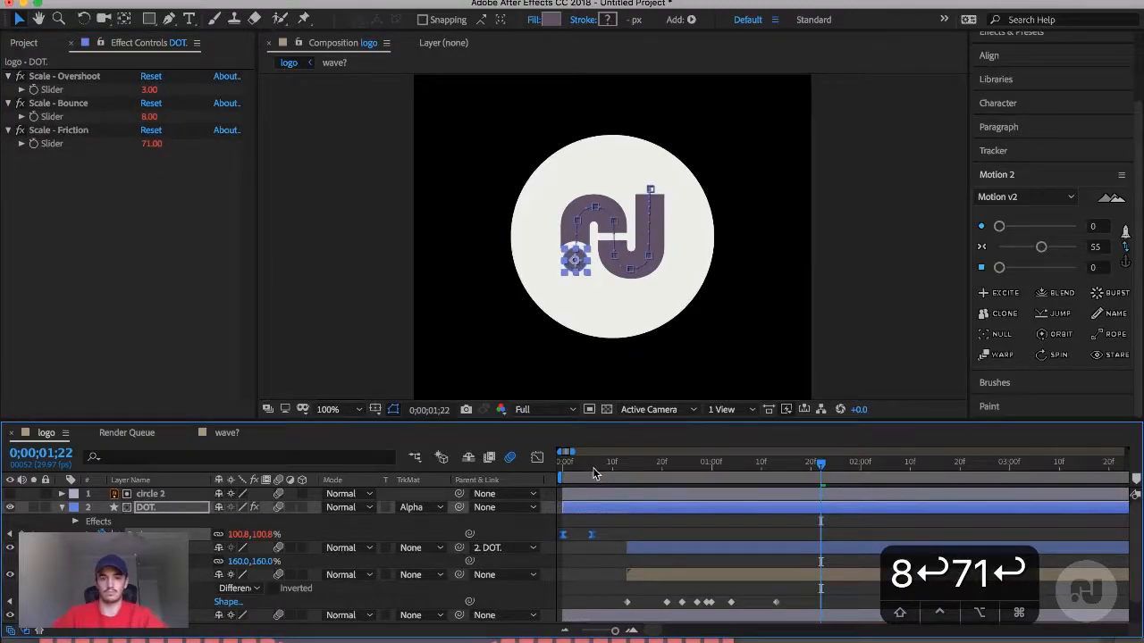
drag(593, 466, 511, 459)
key(space)
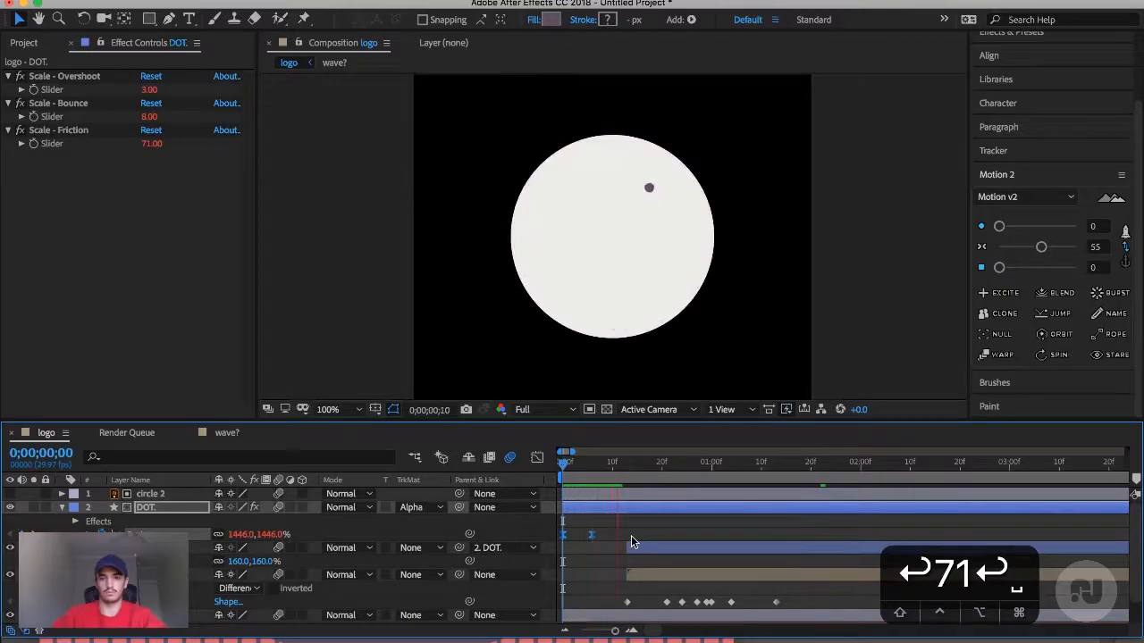
key(space)
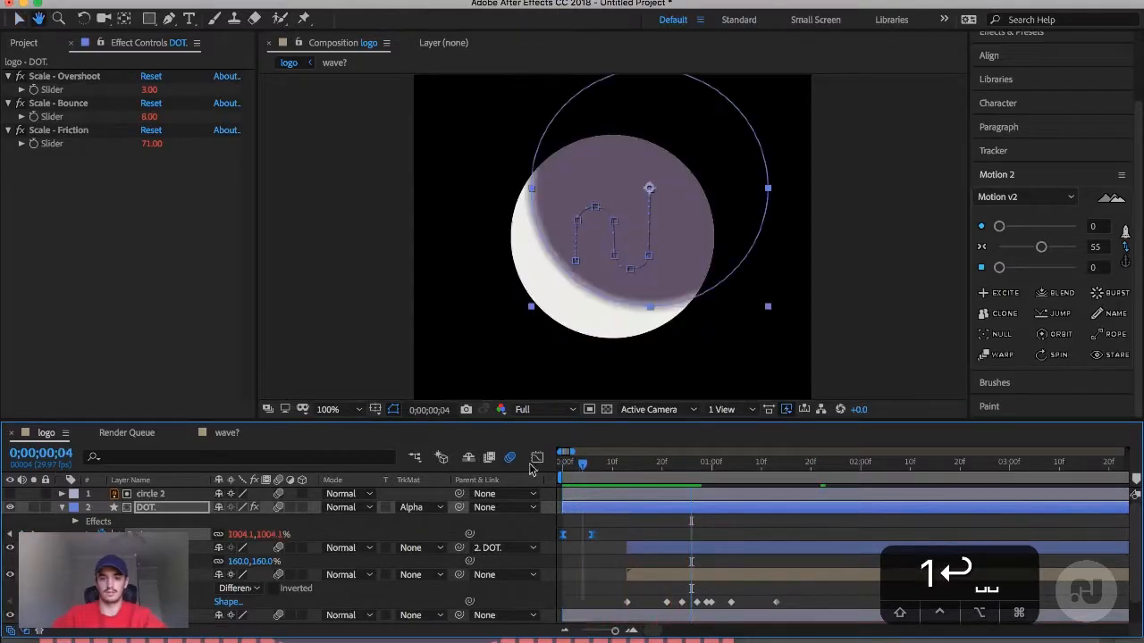
- Set the DOT. layer's Scale Overshoot to 8 and play the reveal
click(172, 154)
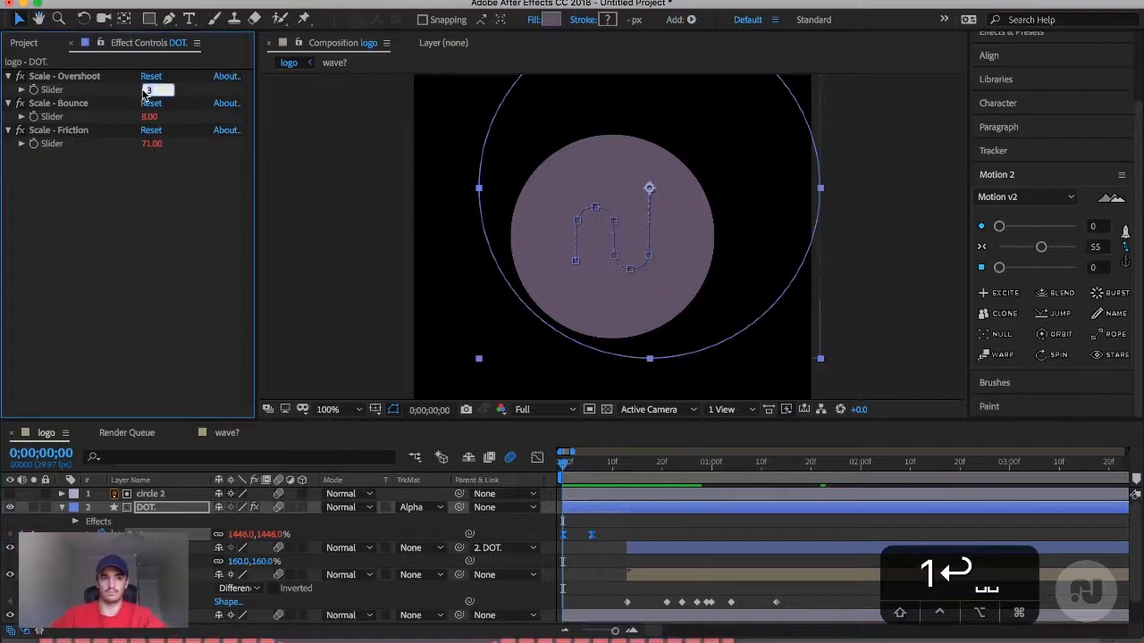
text(8)
key(Return)
key(space)
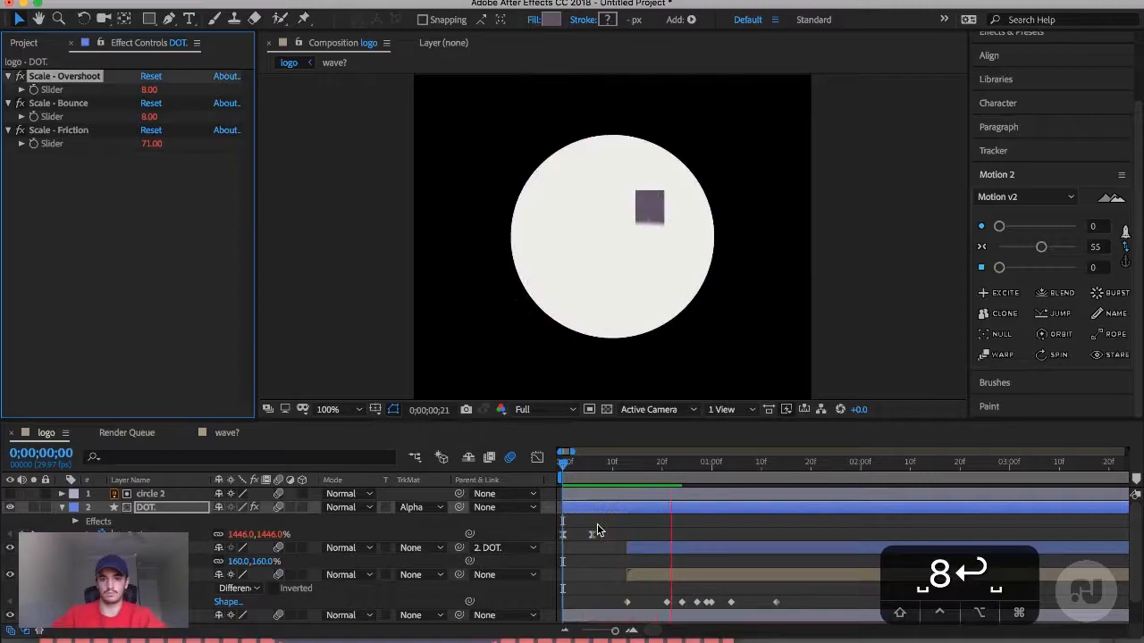
key(space)
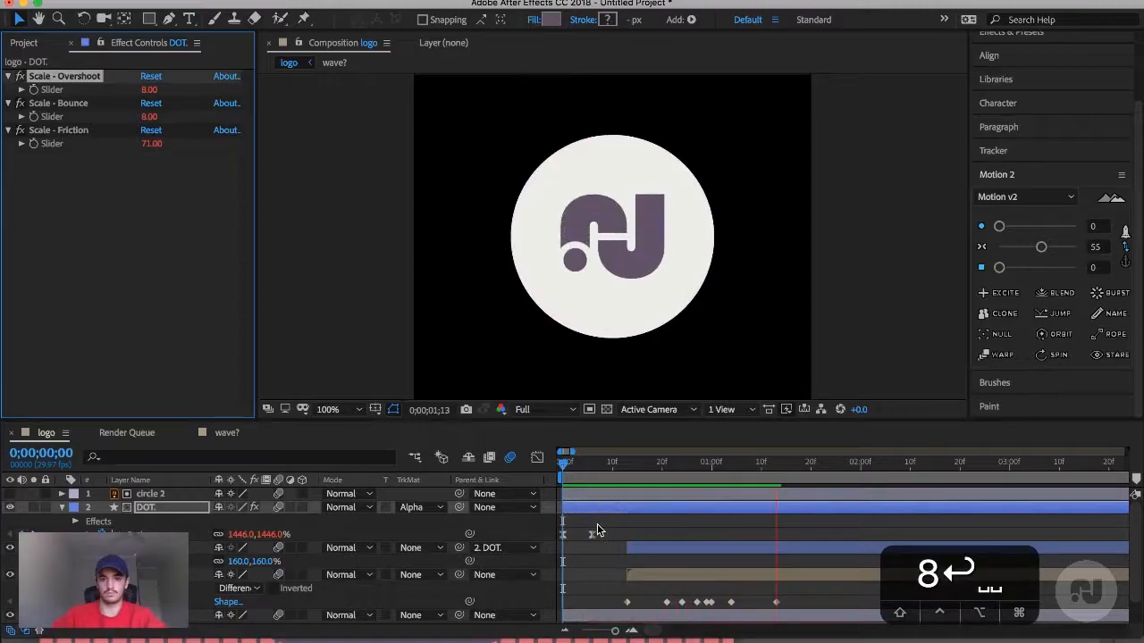
- Move DOT.'s ending Scale keyframe later to about frame 9 and play the slower shrink
click(592, 466)
drag(591, 534, 605, 534)
key(space)
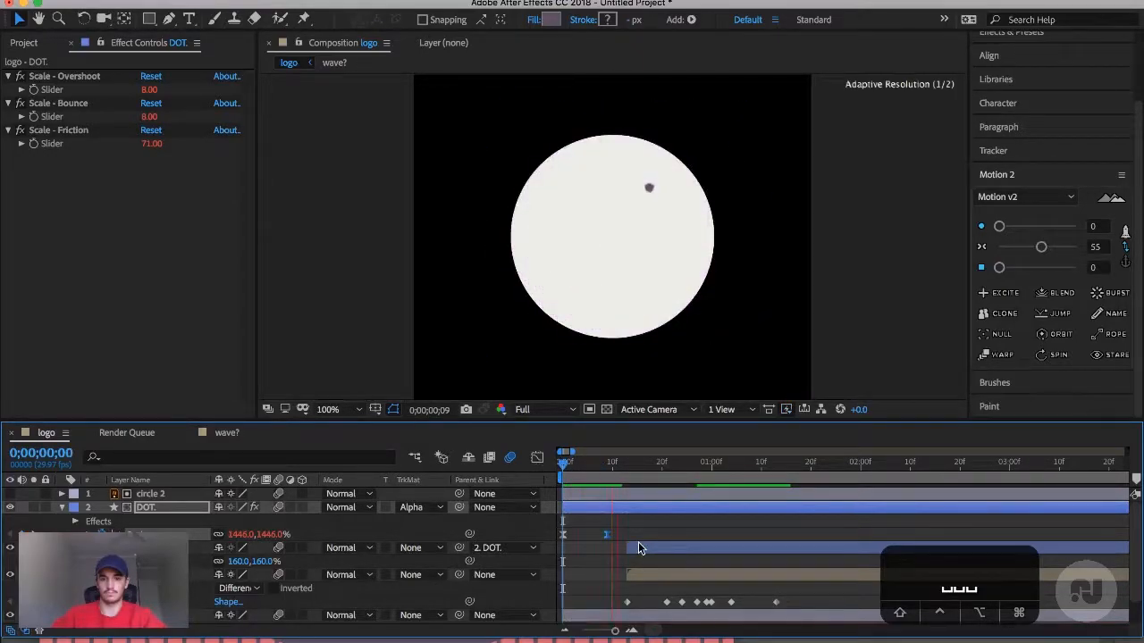
- Ease DOT.'s two Scale keyframes with Motion 2 set to 75, 0 and 0, and preview the shrink
click(595, 464)
drag(625, 527, 556, 546)
drag(1040, 247, 999, 255)
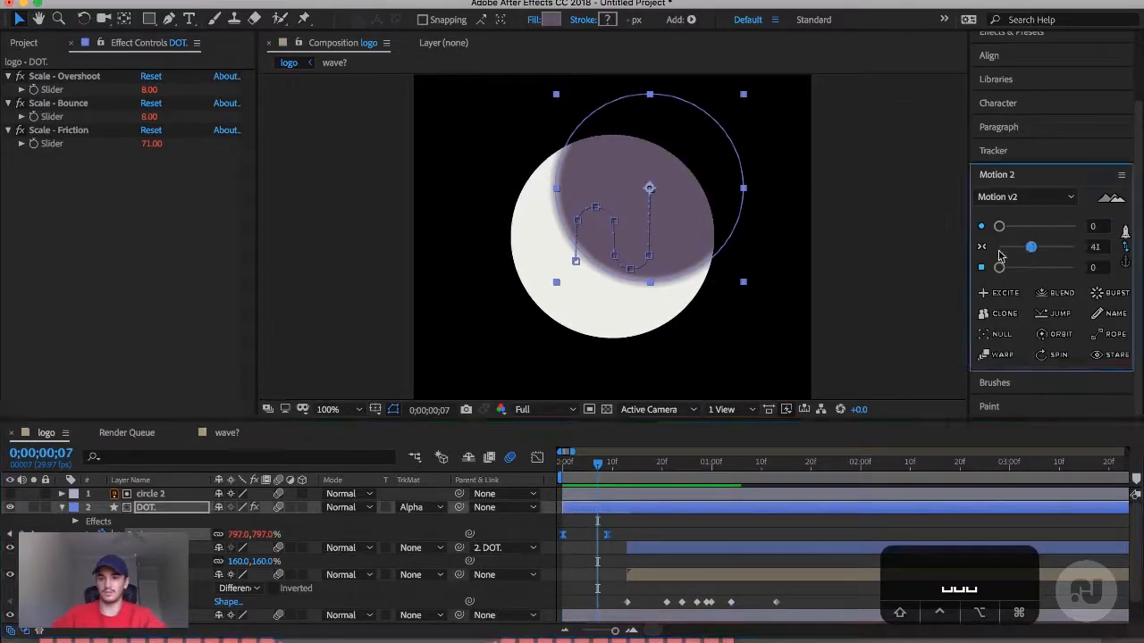
click(1059, 227)
click(563, 474)
key(space)
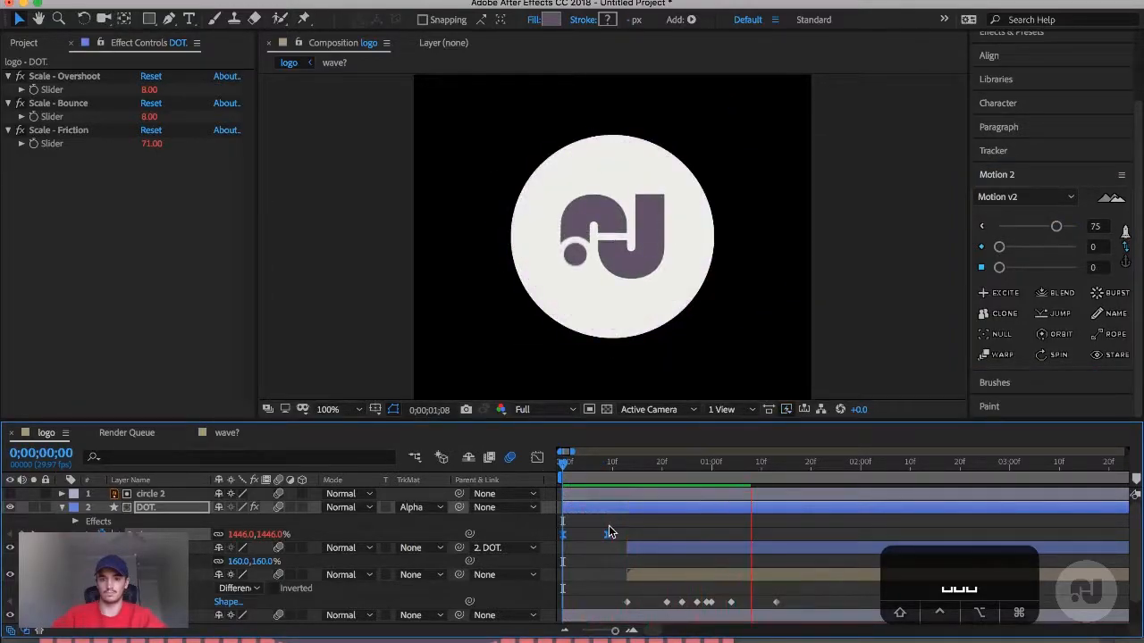
- Set the DOT. layer's Scale Friction to 91 and preview the reveal from the start
click(609, 467)
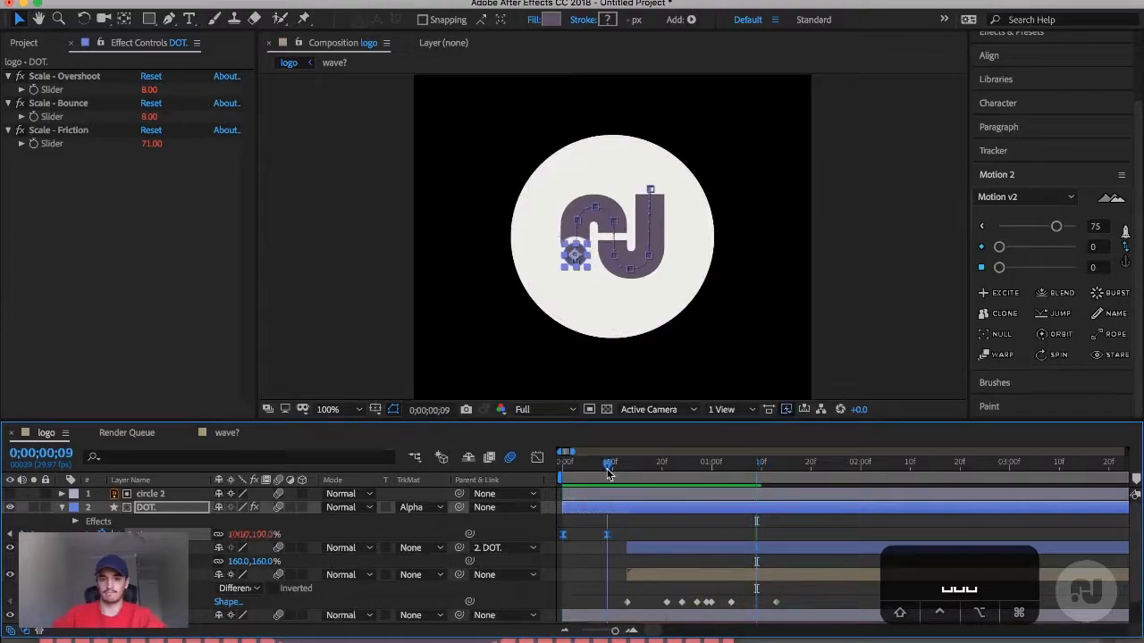
click(152, 142)
text(91)
key(Return)
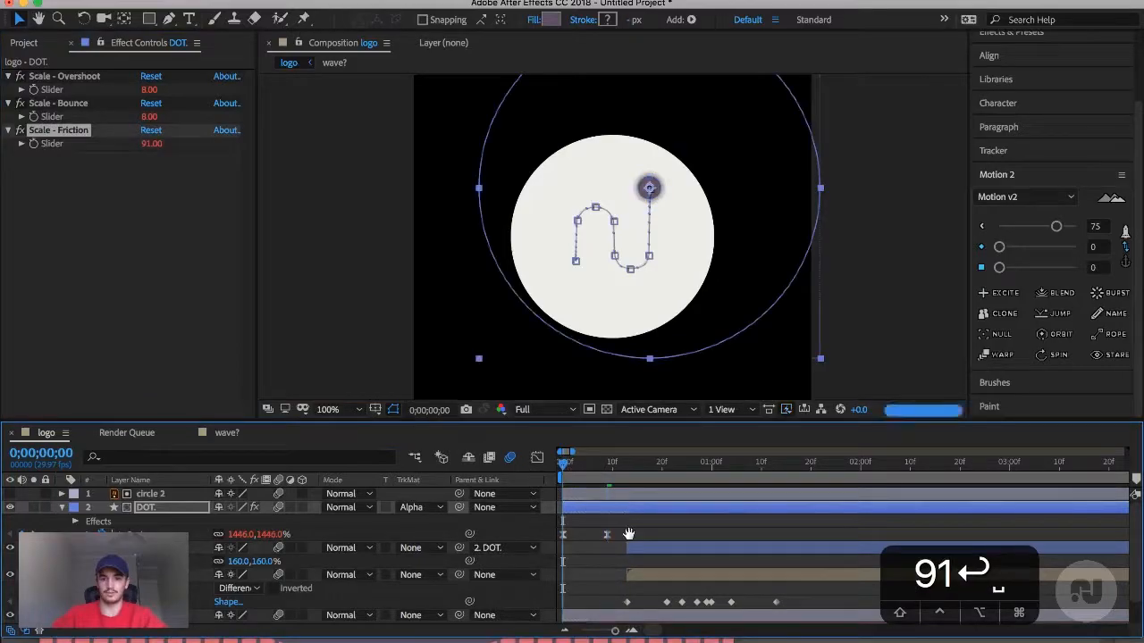
key(space)
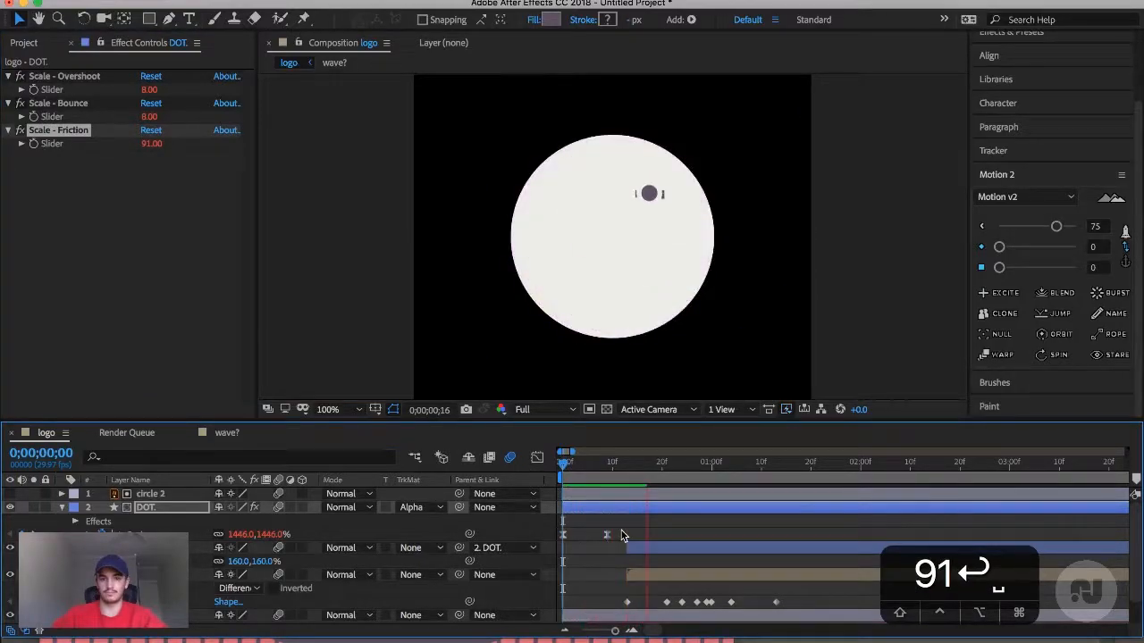
key(space)
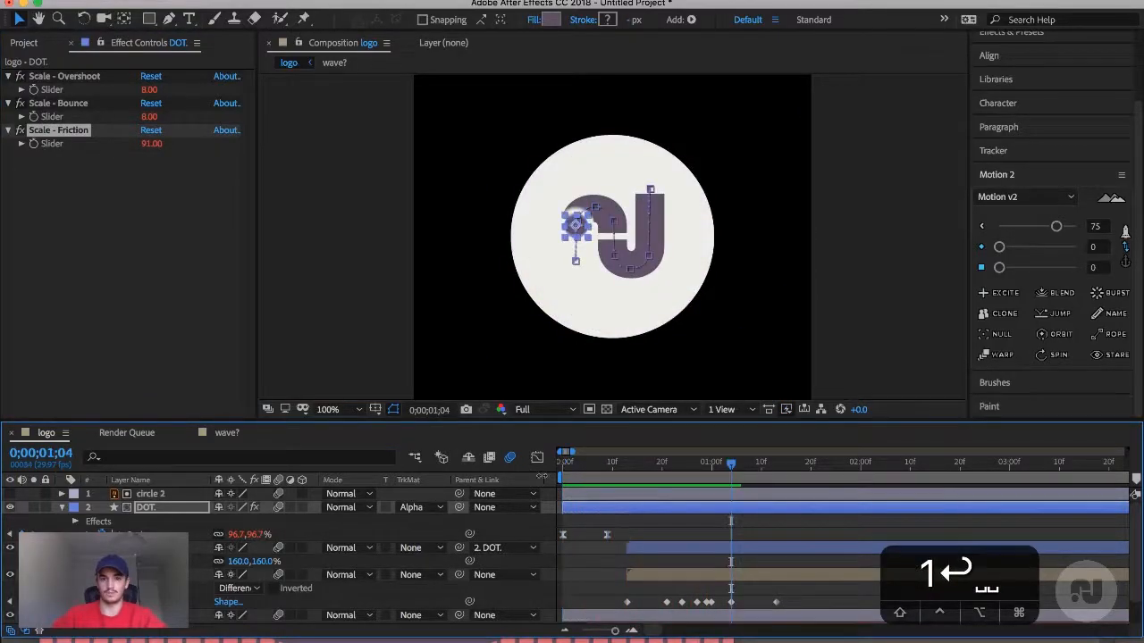
- Set the DOT. layer's Scale Bounce to 3 and play the whole reveal from the first frame
click(149, 117)
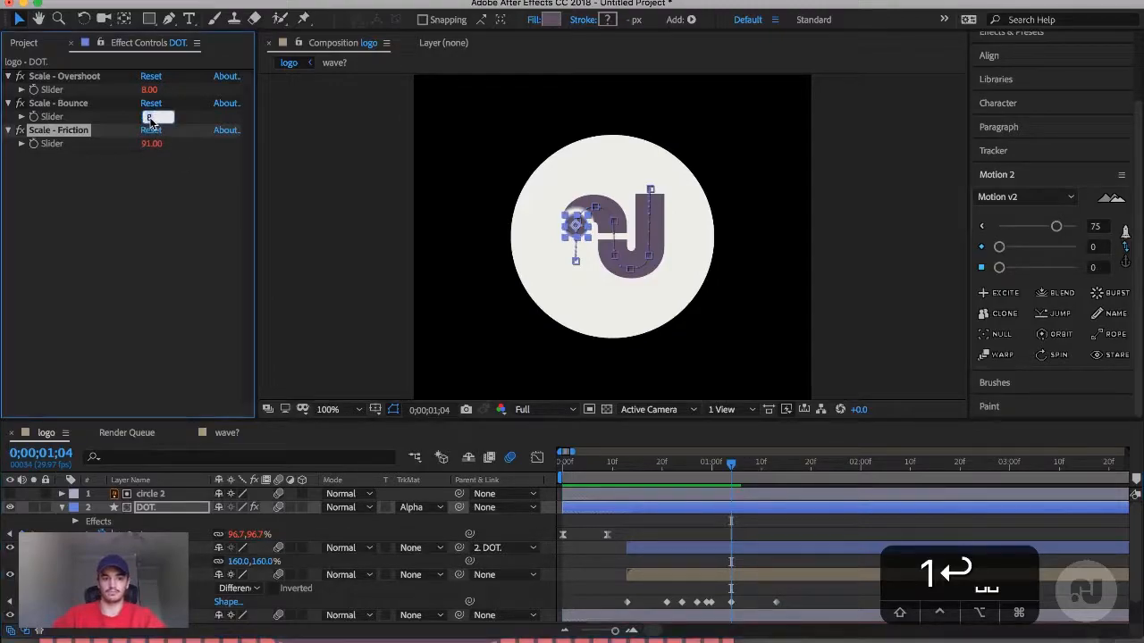
text(3)
key(Return)
click(599, 461)
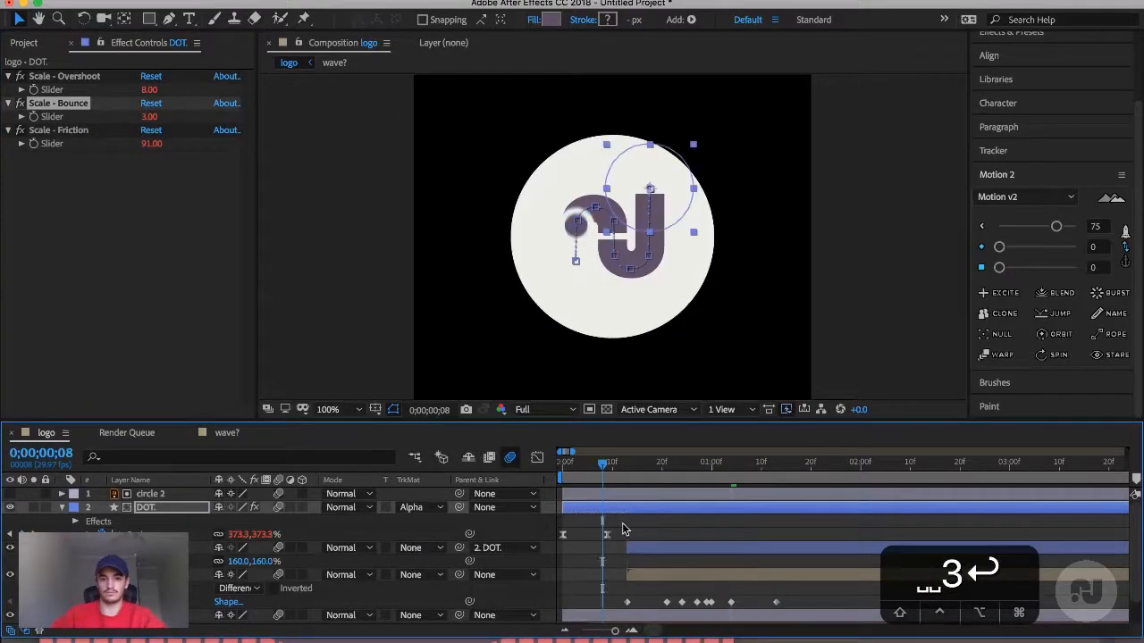
drag(602, 465, 525, 474)
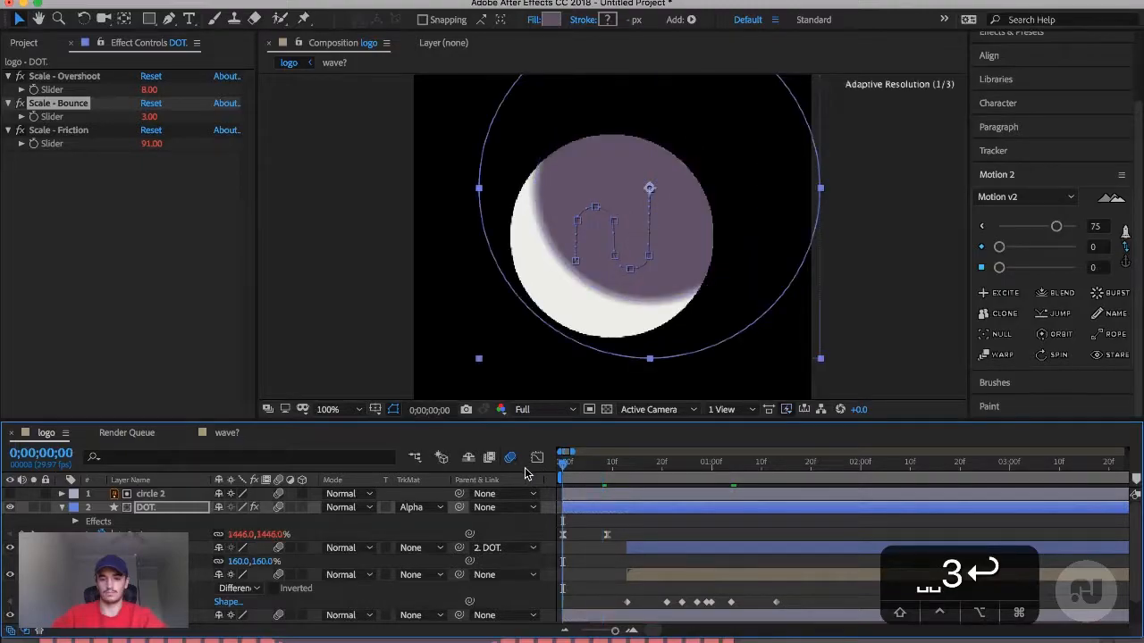
key(space)
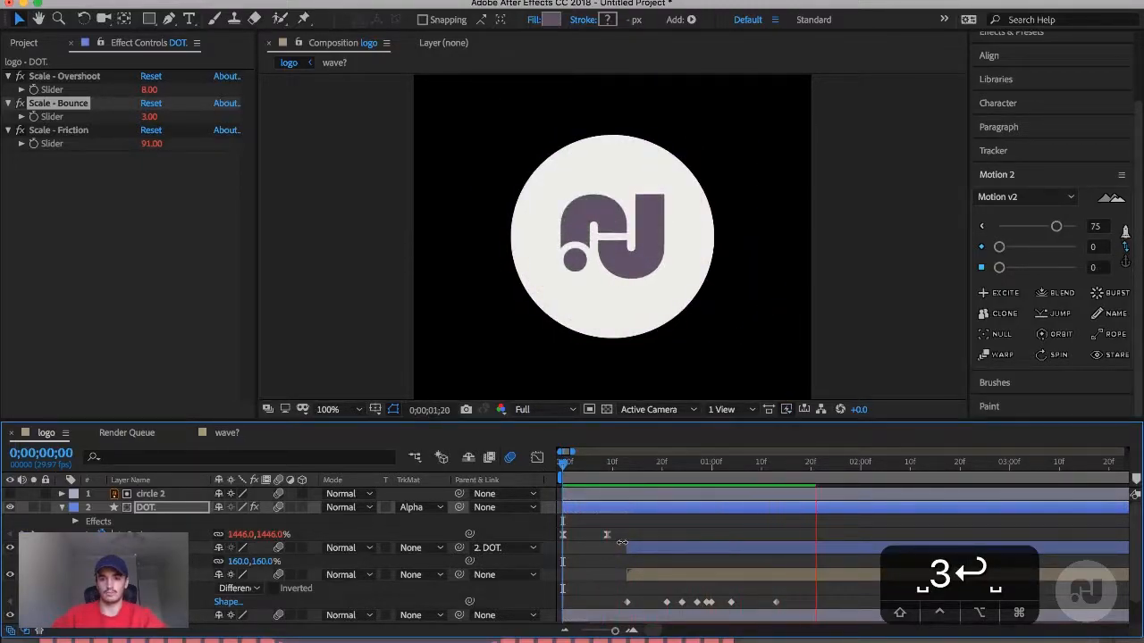
key(space)
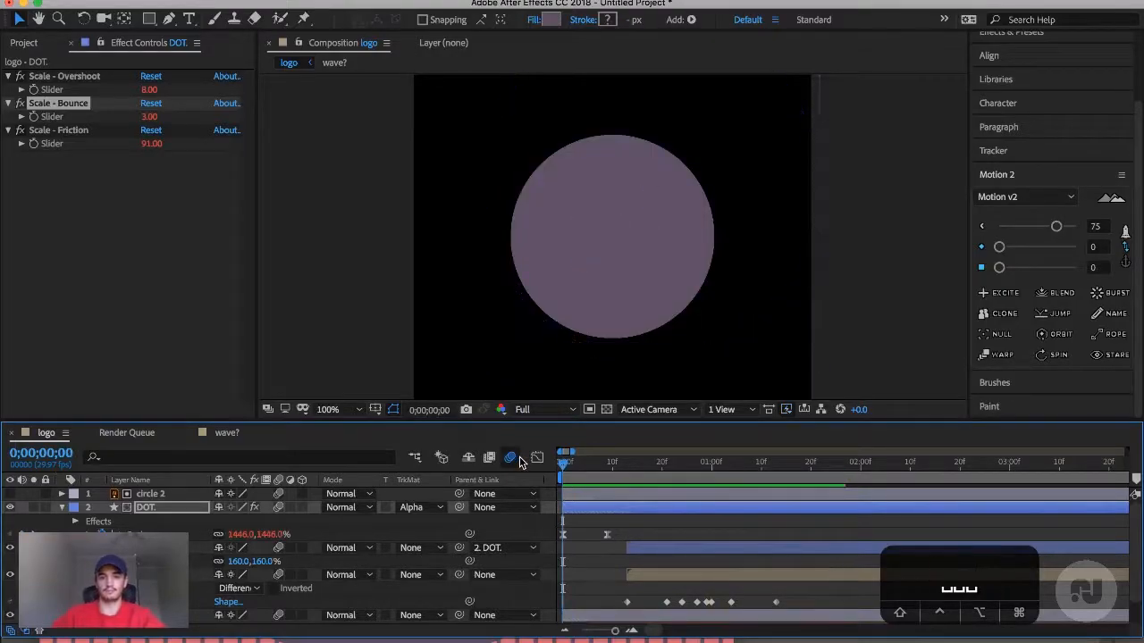
key(space)
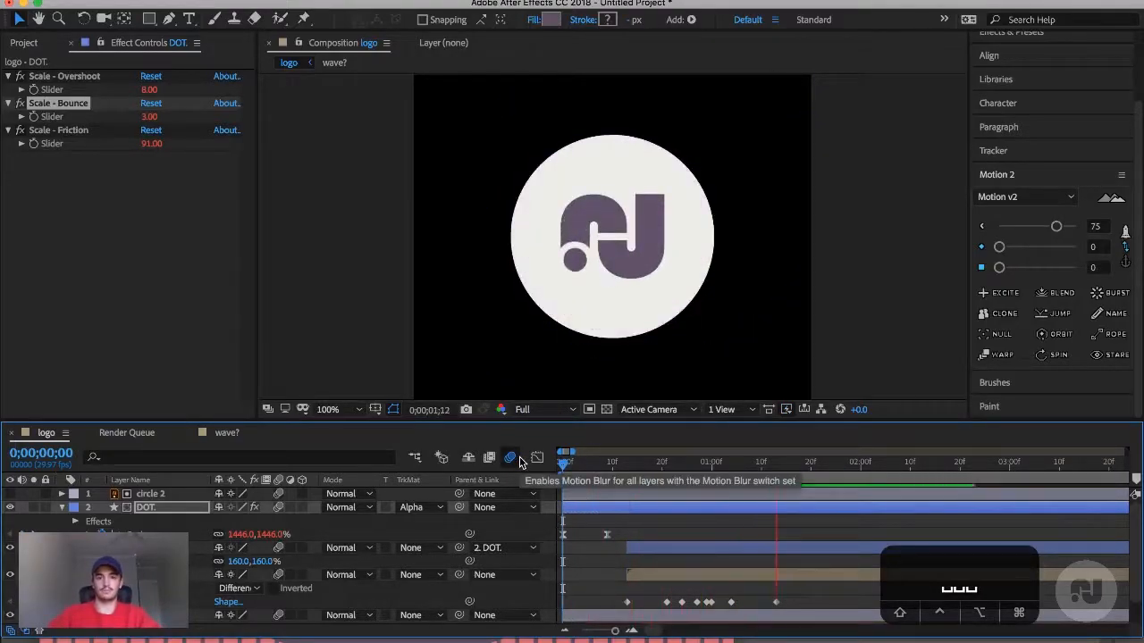
key(space)
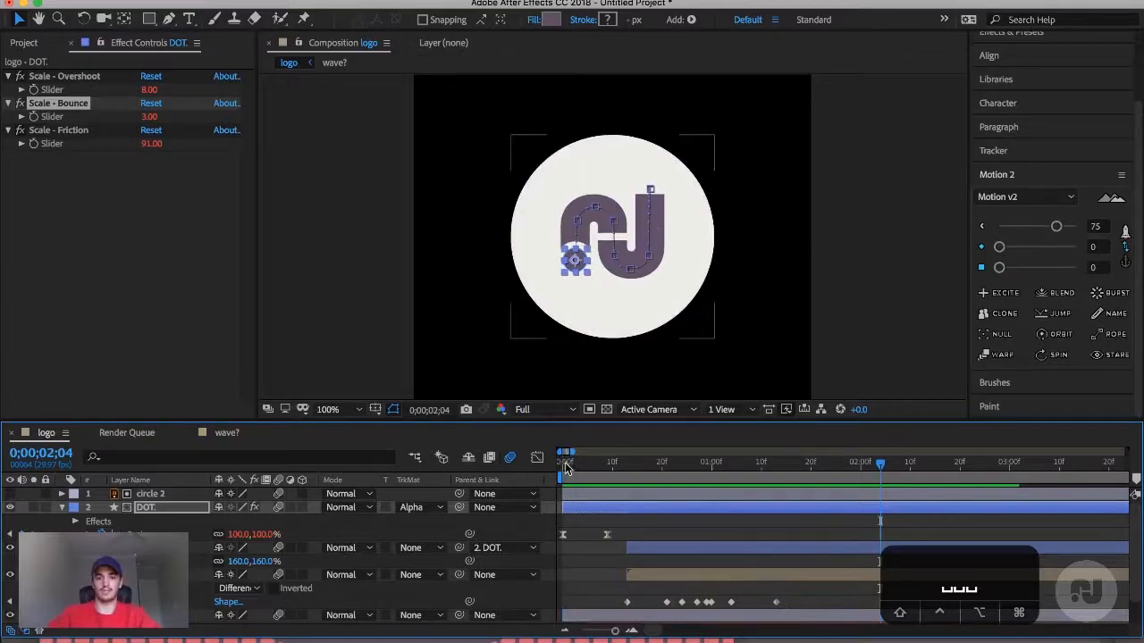
click(565, 465)
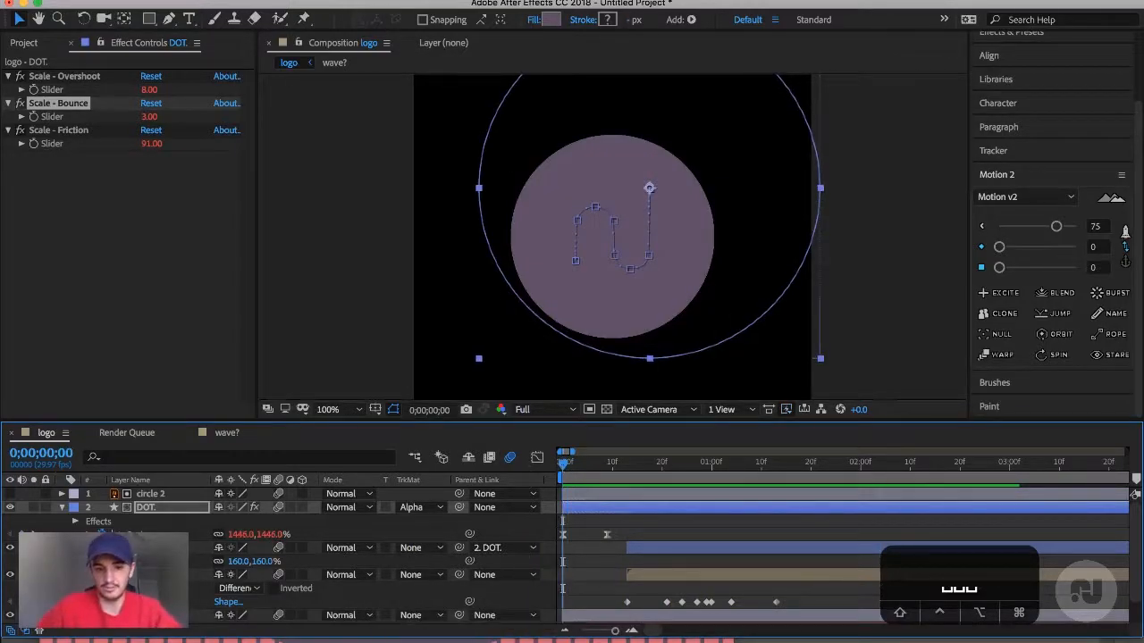
- Switch to the logo.mp4 reference video, replay its opening reveal, and return to After Effects
click(468, 640)
key(space)
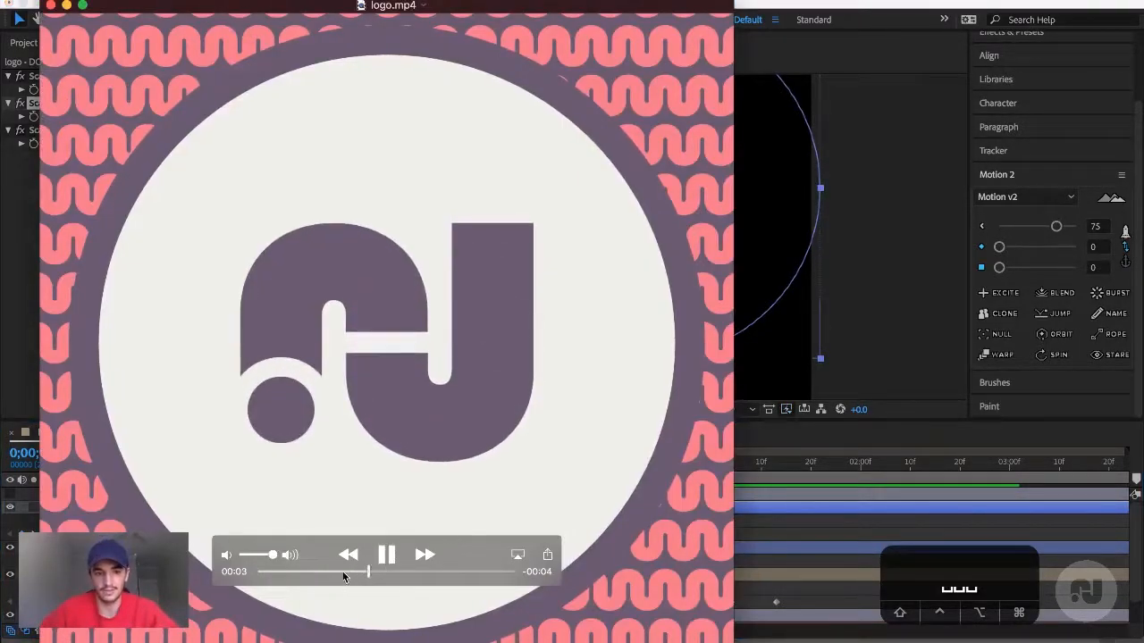
drag(342, 573, 216, 577)
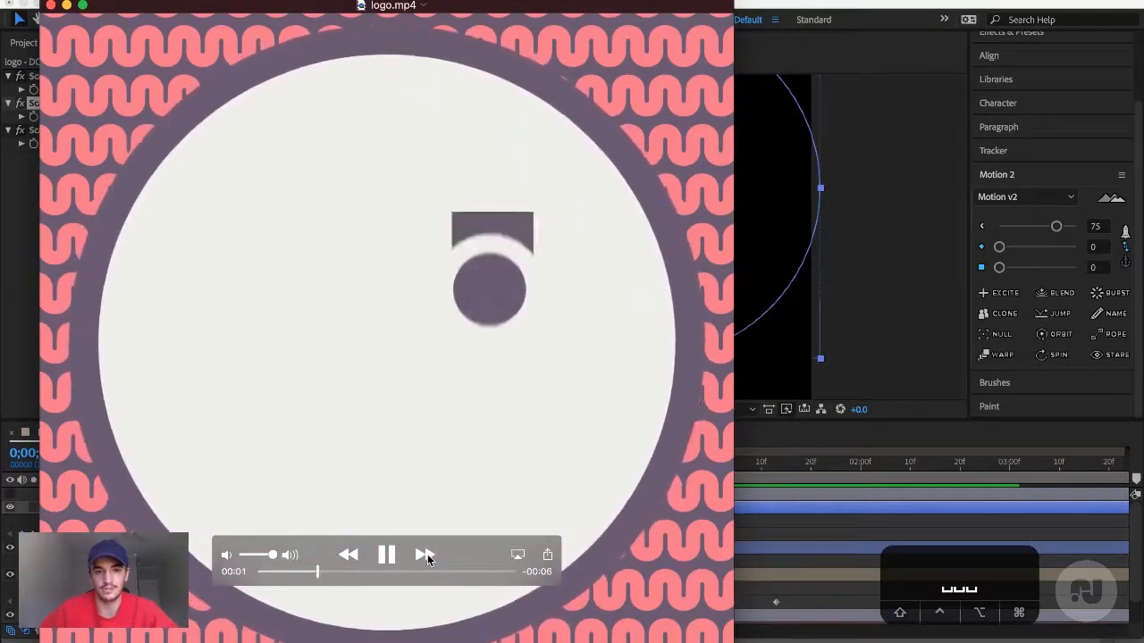
click(843, 306)
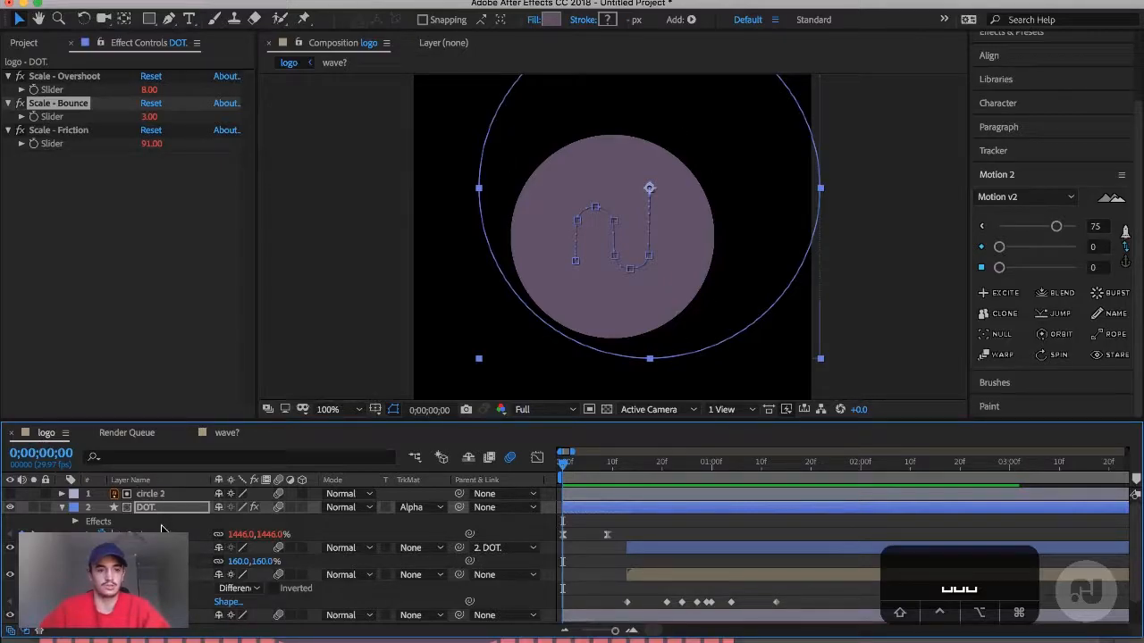
- Pre-compose all layers of the logo composition into a new composition named erthang
key(super+a)
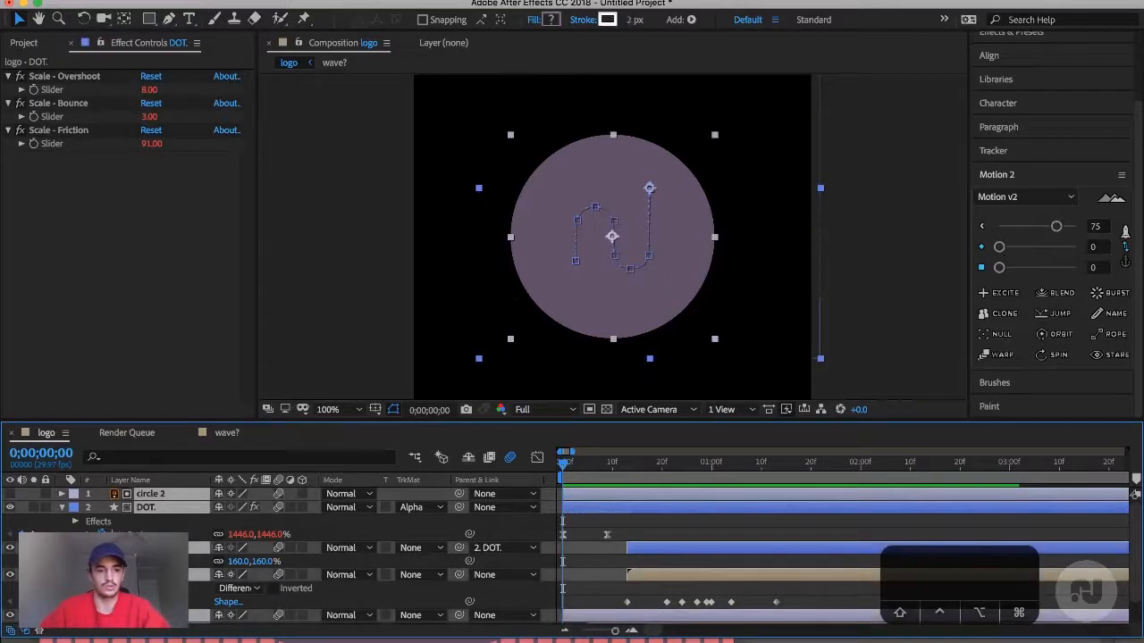
right_click(201, 554)
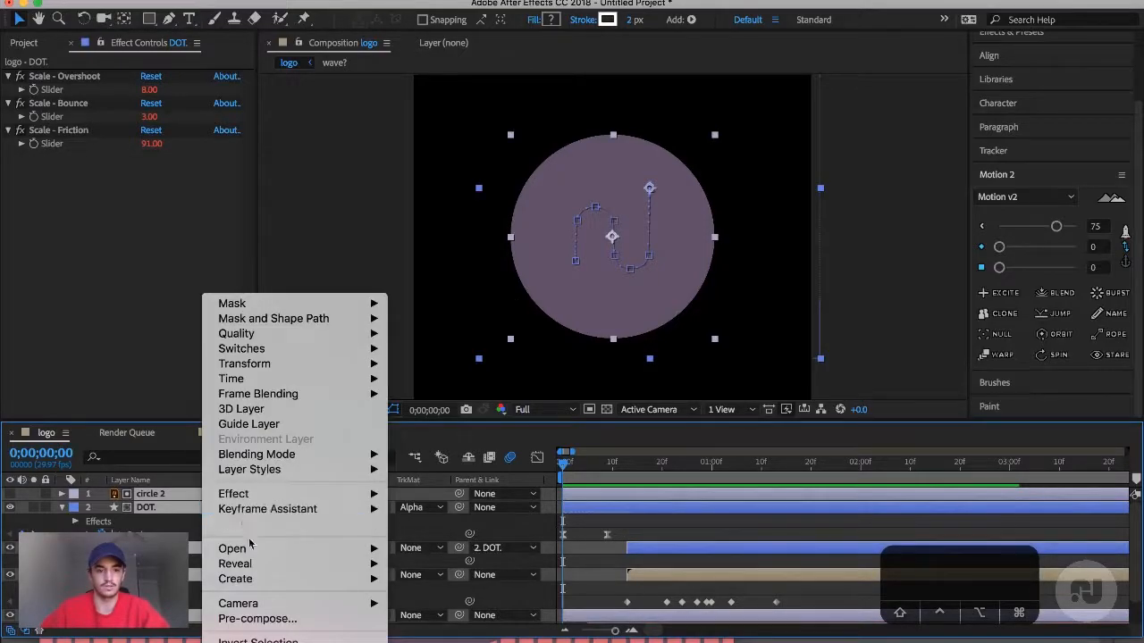
click(251, 619)
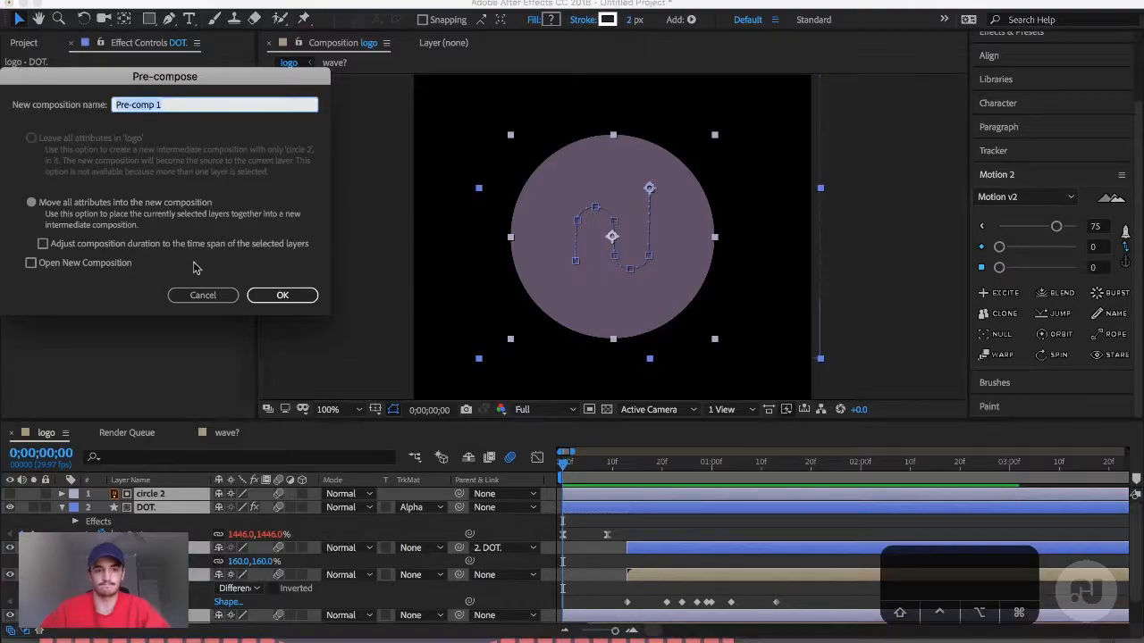
text(a)
key(BackSpace)
text(erb)
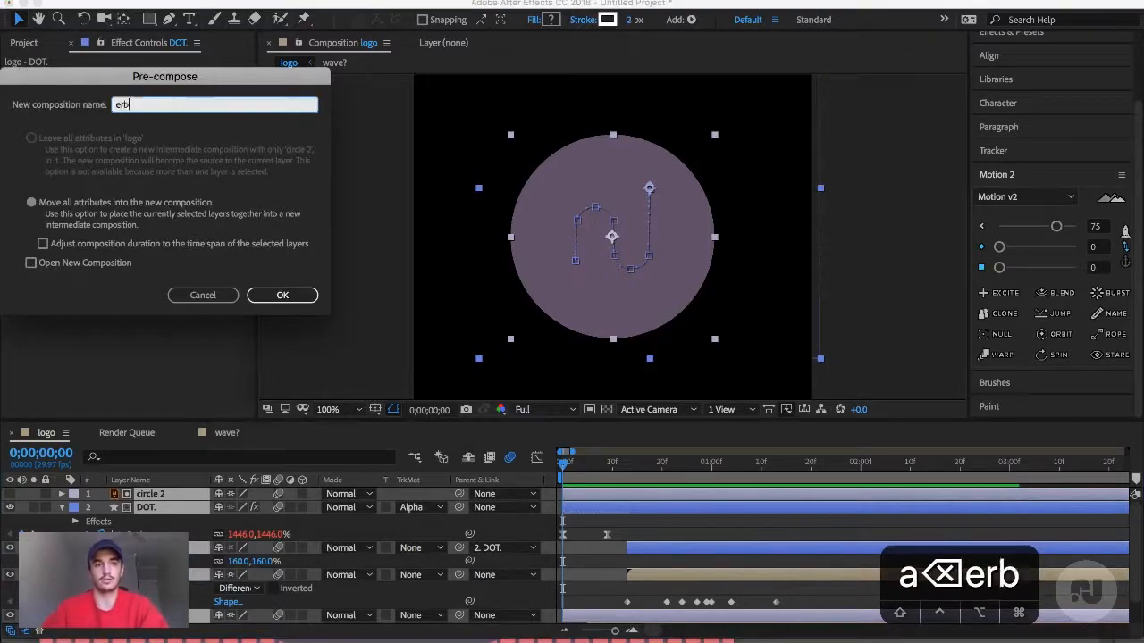
key(BackSpace)
text(thang)
key(Return)
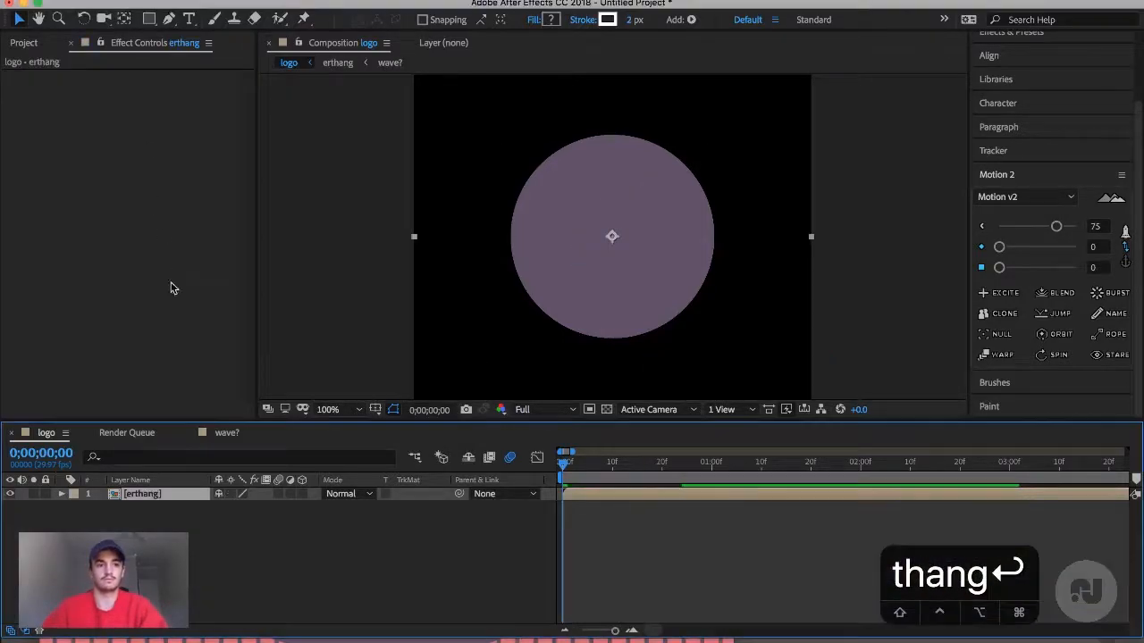
- Split the erthang layer at 0;00;01;19 and delete the part after the split
drag(581, 458, 807, 475)
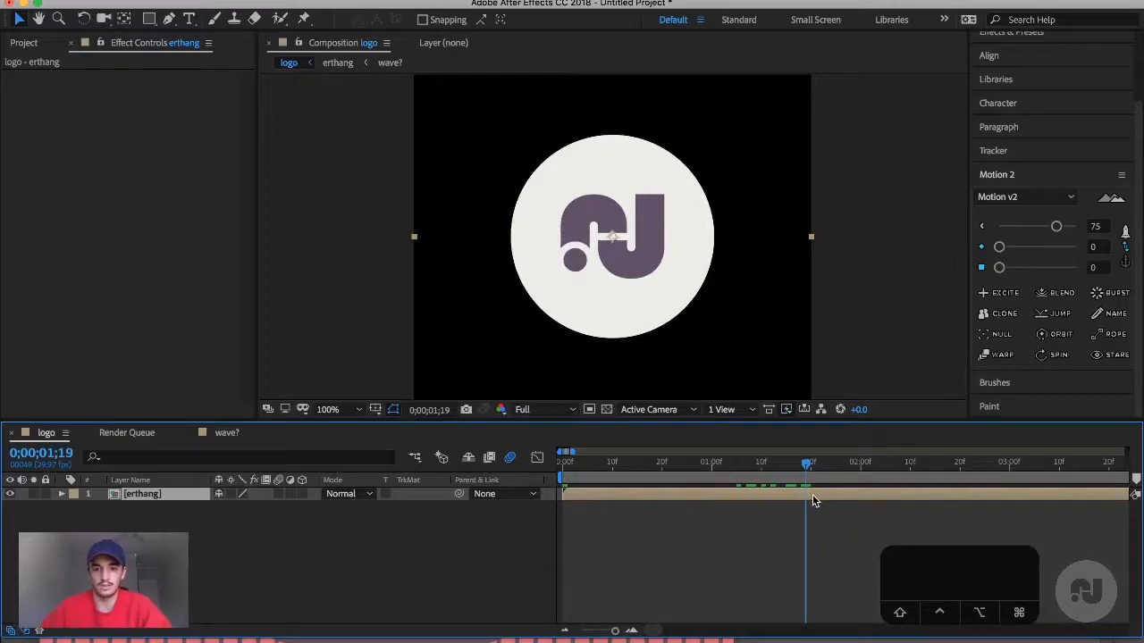
key(super+shift+d)
key(shift)
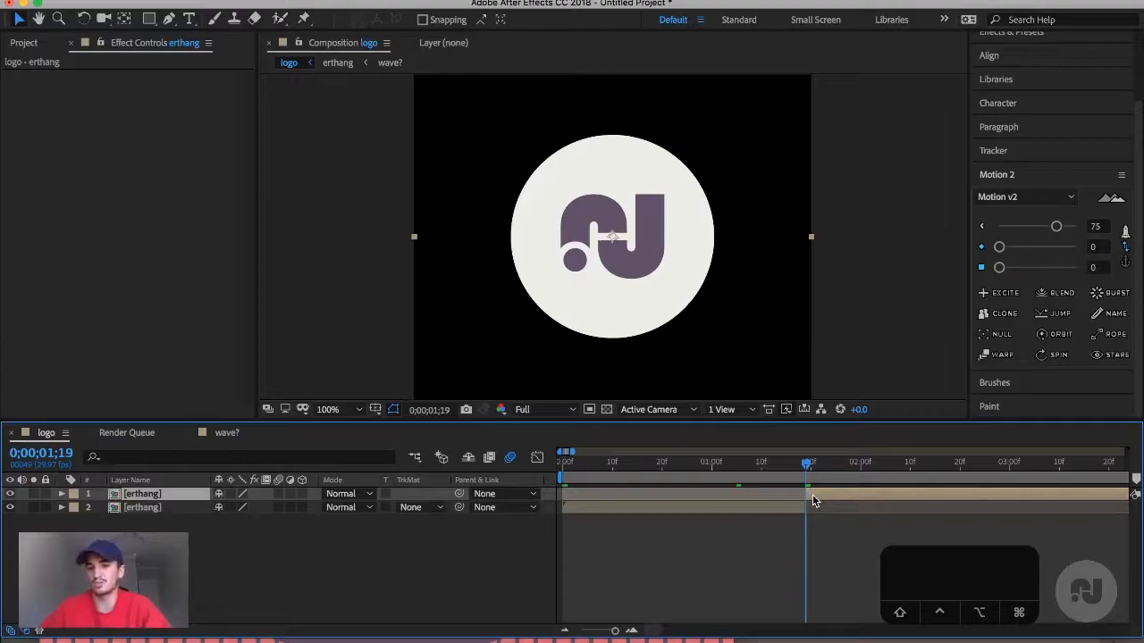
key(BackSpace)
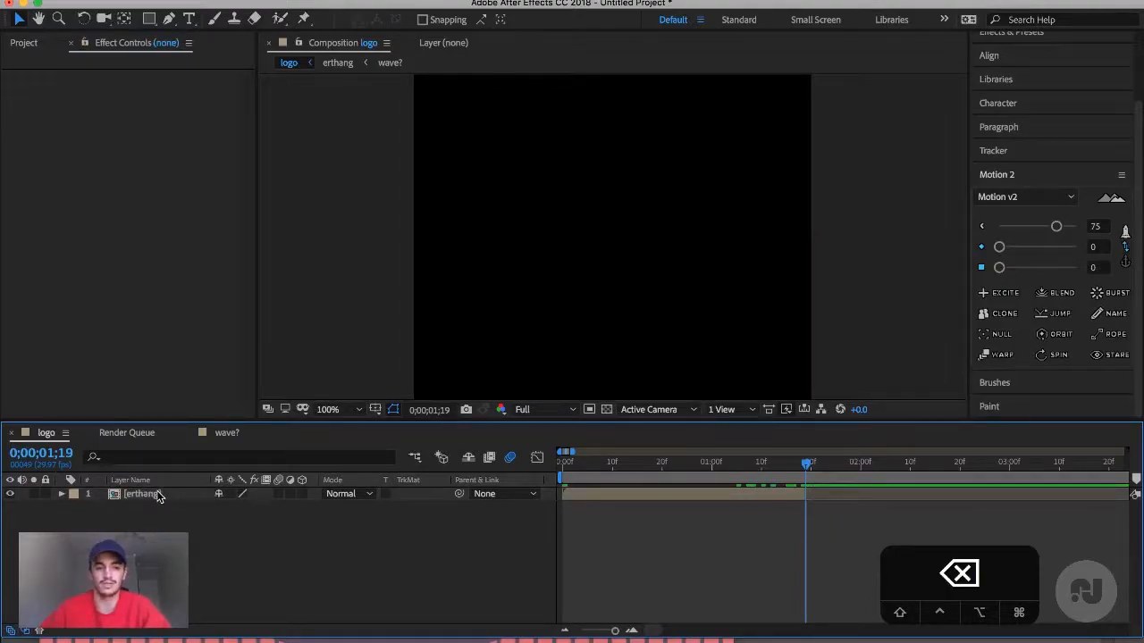
- Duplicate the trimmed erthang layer and apply Time-Reverse Layer to the upper copy
click(143, 494)
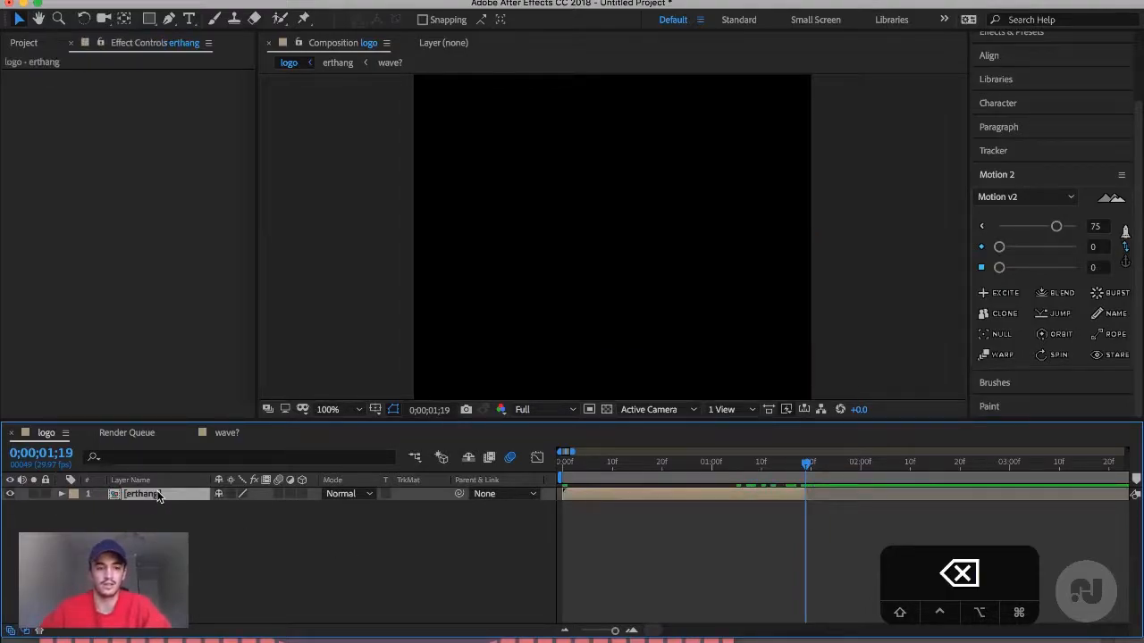
right_click(158, 496)
click(141, 501)
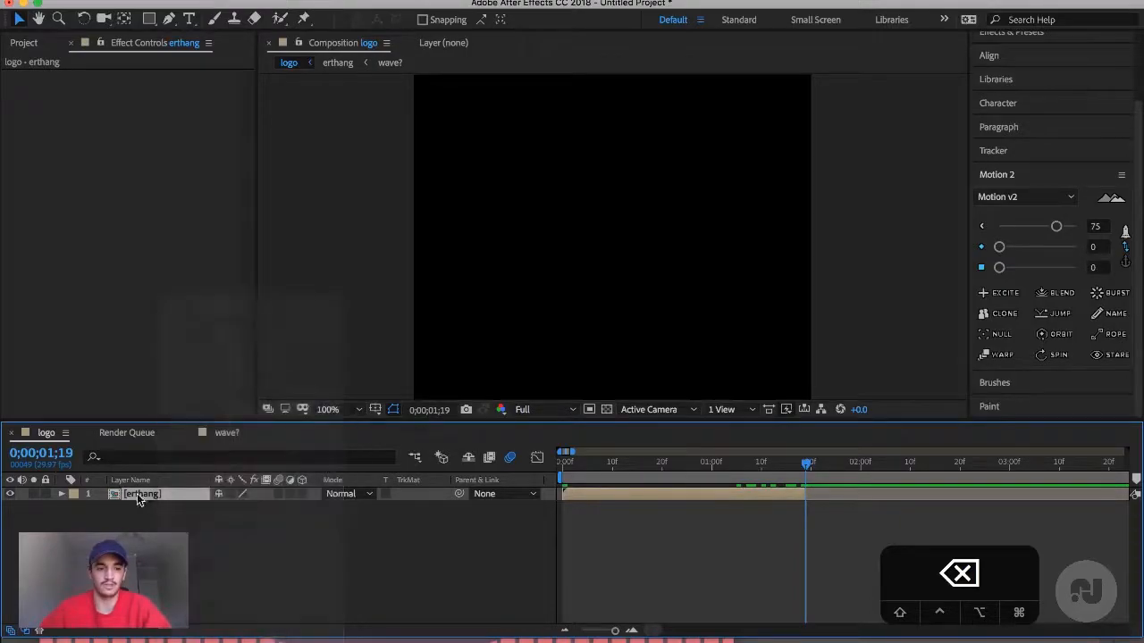
key(super+d)
right_click(137, 498)
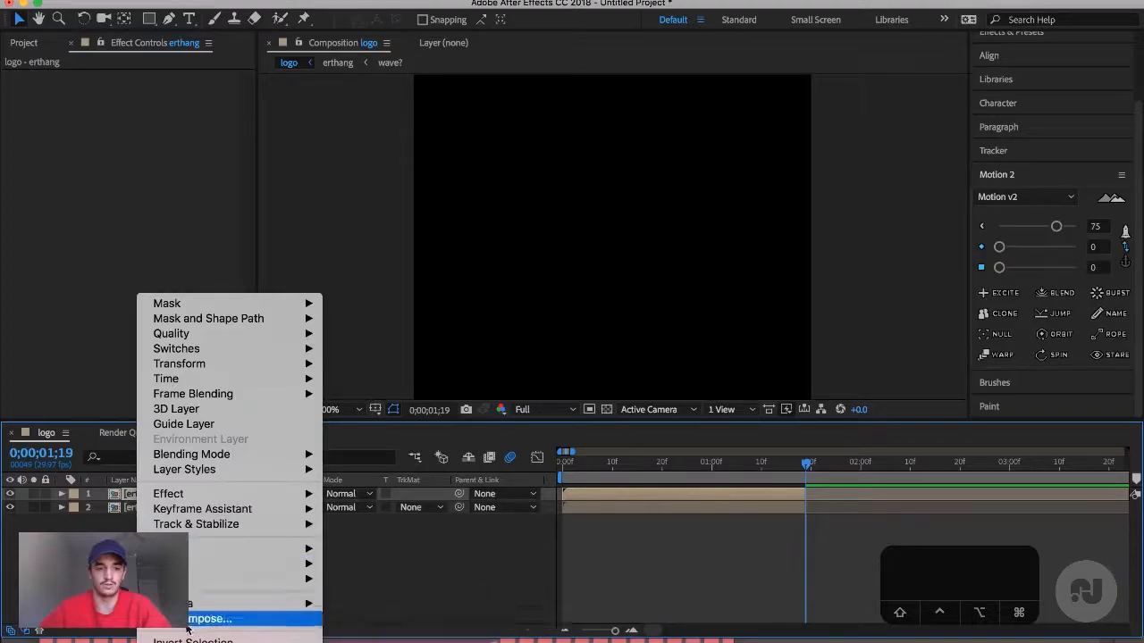
click(125, 618)
click(550, 1)
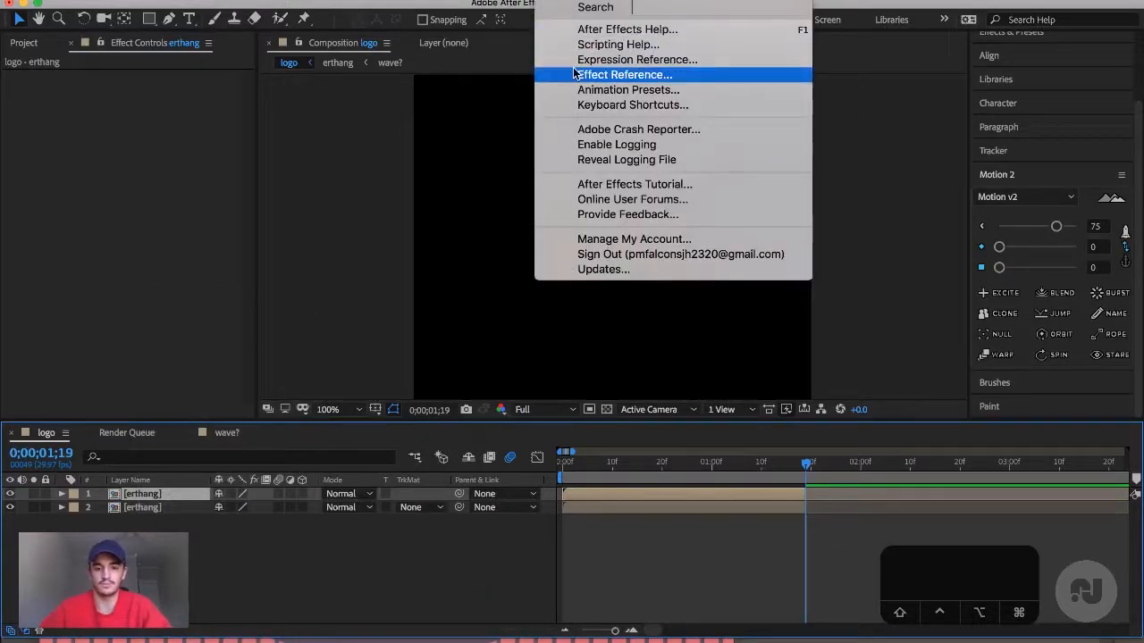
text(e)
key(BackSpace)
text(rever)
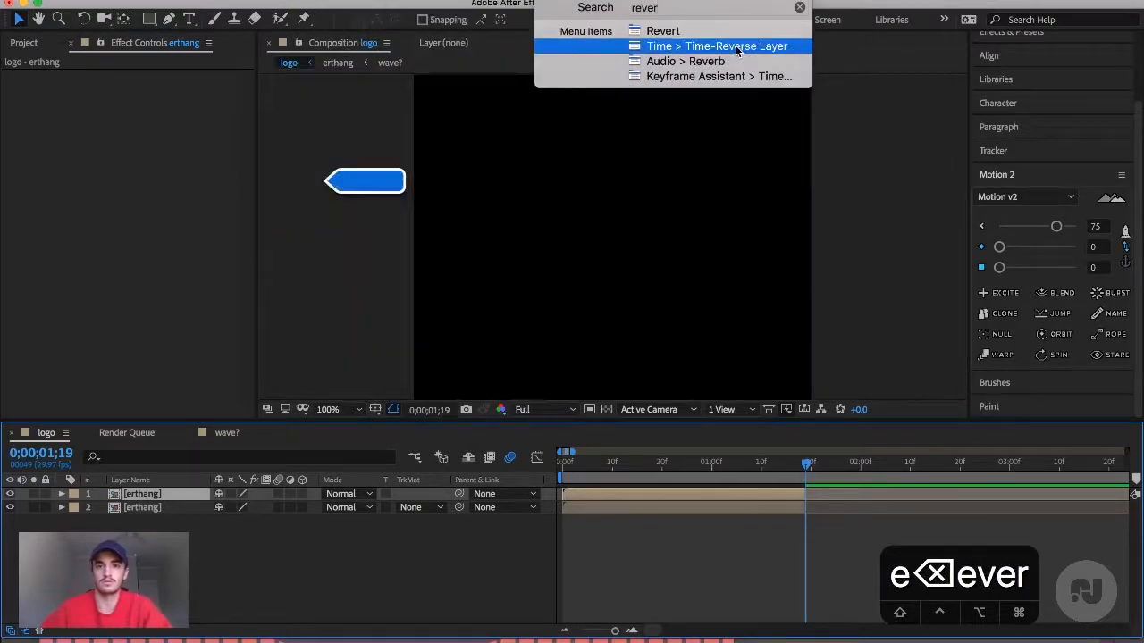
click(734, 46)
- Move the reversed erthang copy to start at 0;00;01;19, where the original ends, and preview the full sequence
drag(603, 499, 778, 498)
drag(731, 463, 806, 493)
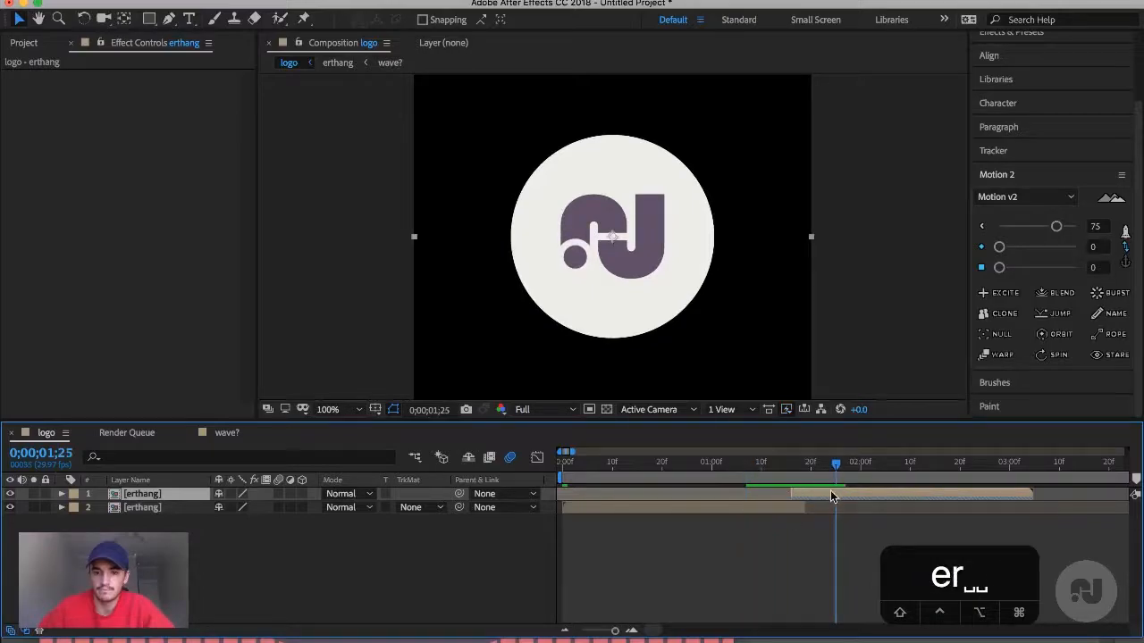
key(space)
click(741, 462)
key(space)
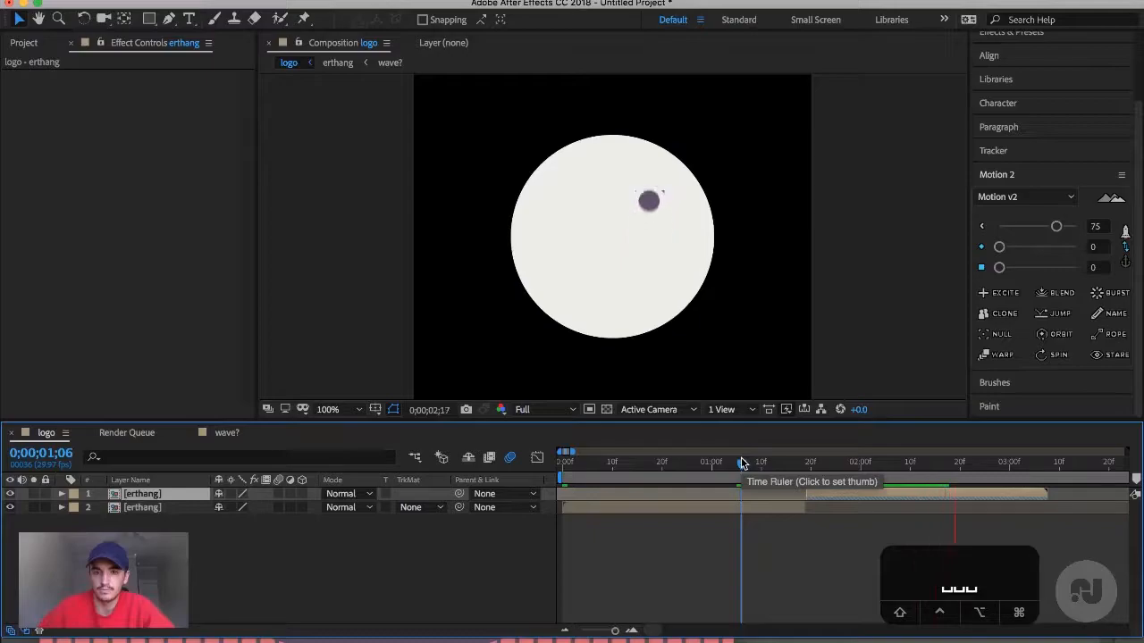
click(565, 462)
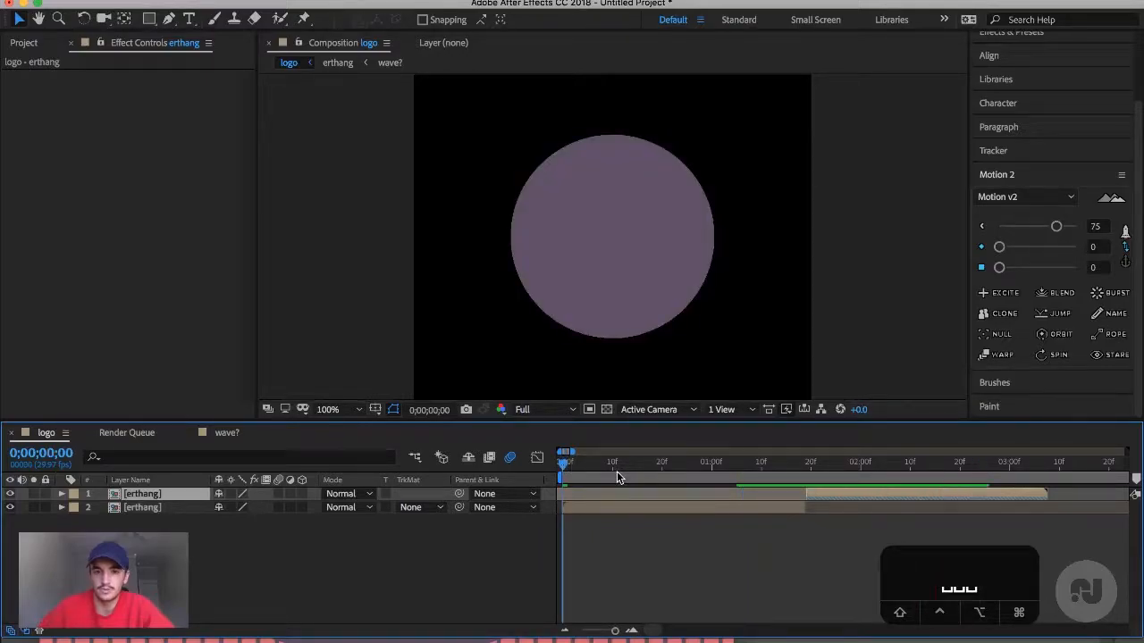
key(space)
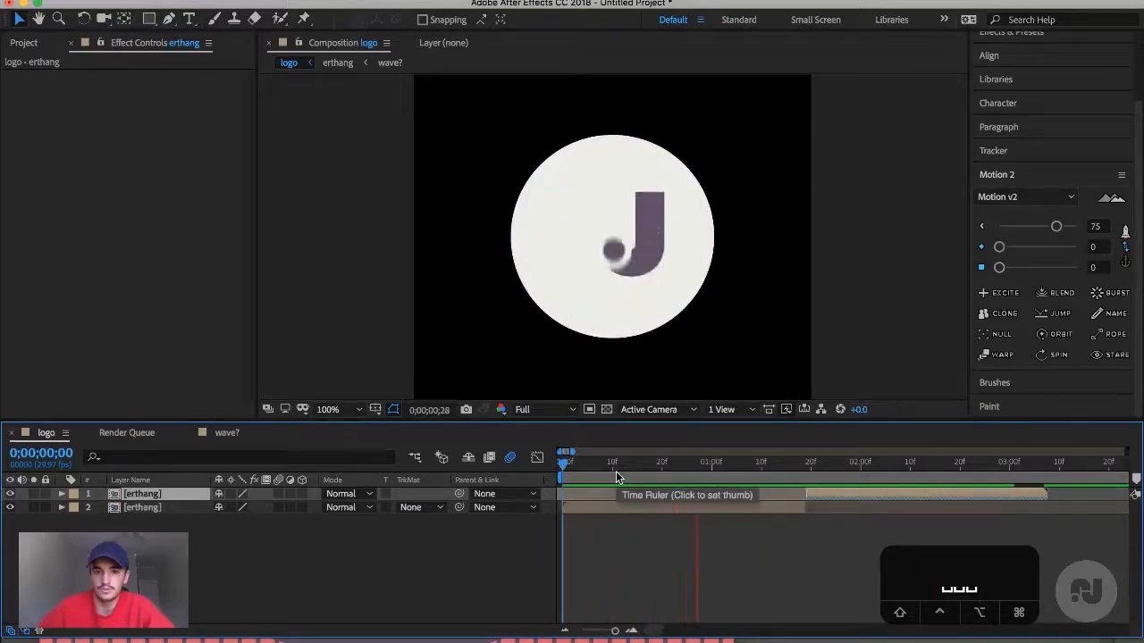
click(567, 466)
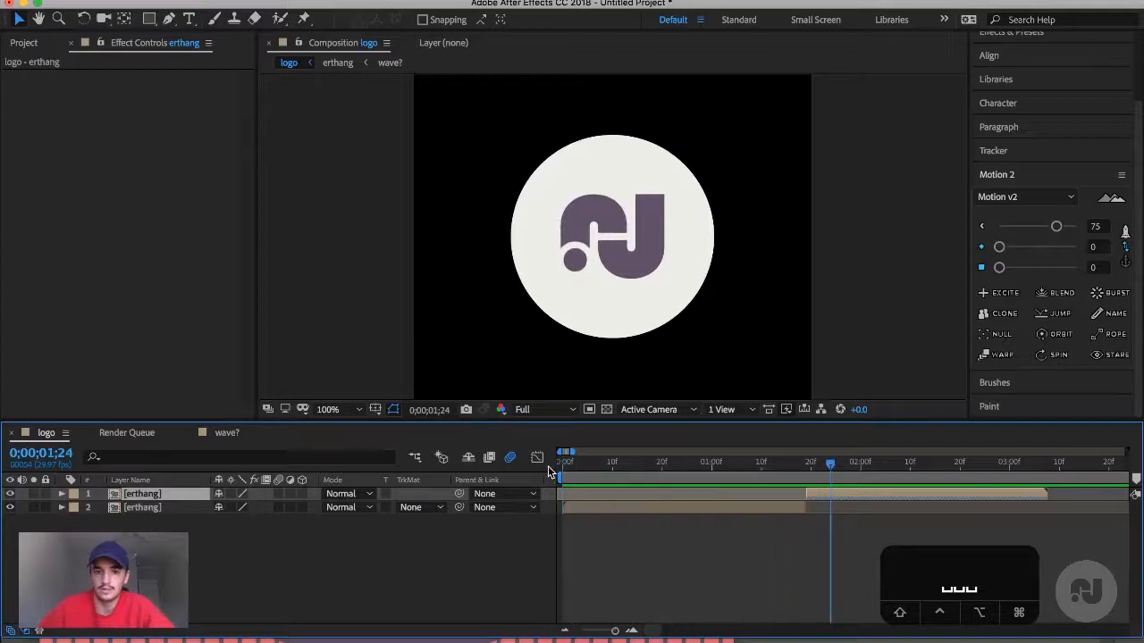
- Open the erthang composition at 0;00;00;00 and show the circle layer's Scale, keyframed at 100%
click(584, 507)
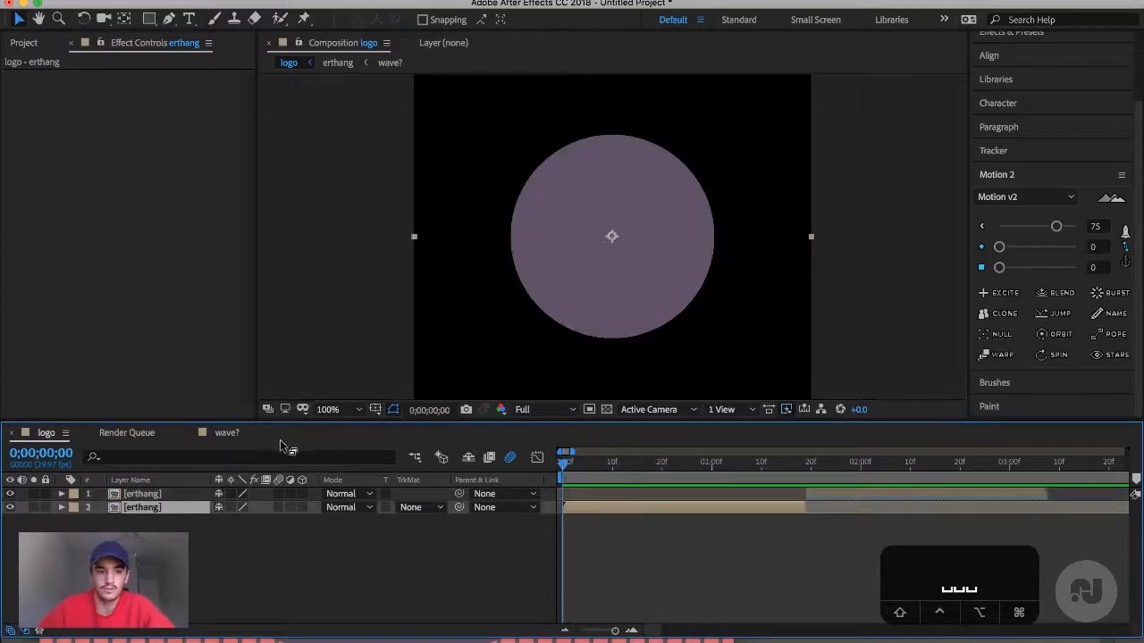
double_click(160, 513)
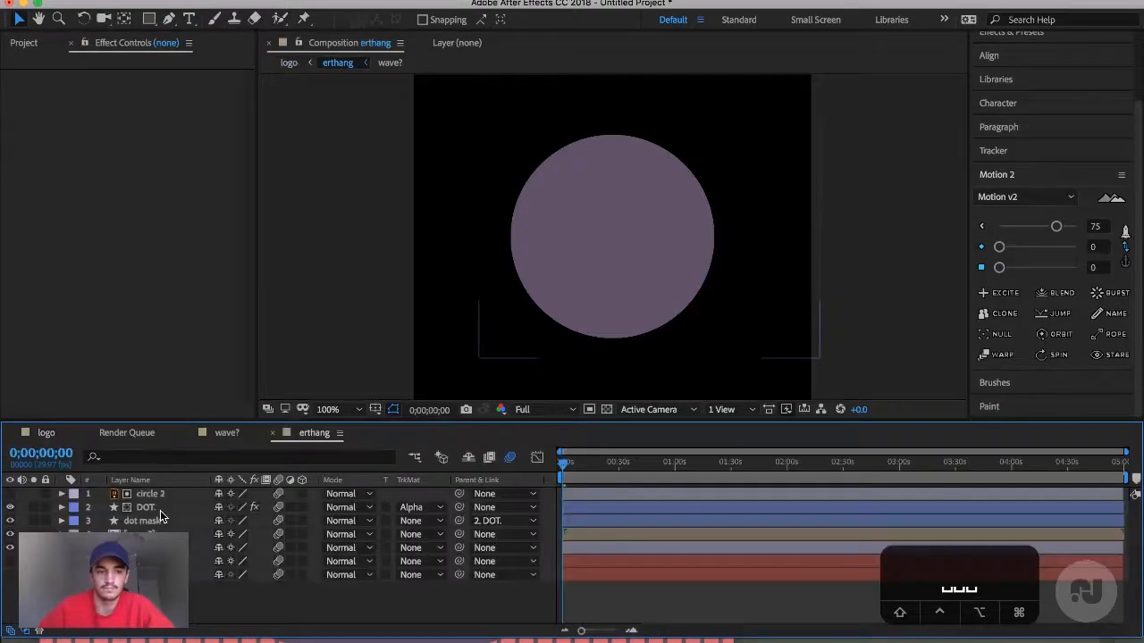
click(163, 574)
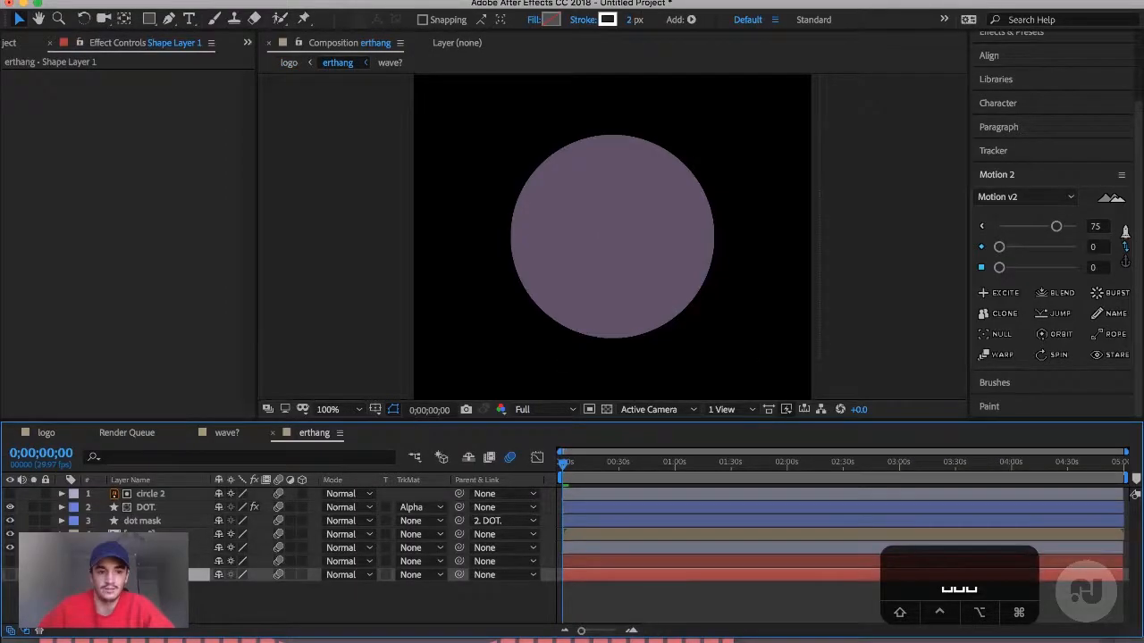
click(511, 549)
key(s)
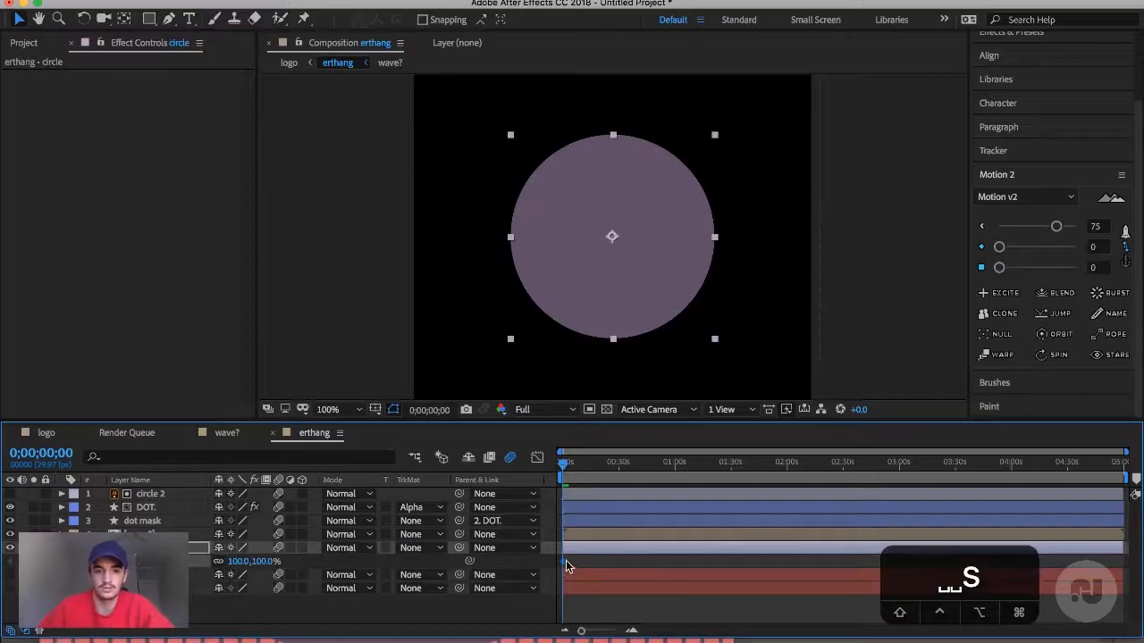
- Place the circle's 100% Scale keyframe at 0;00;00;08 and set its Scale to 0% at 0;00;00;00
click(611, 633)
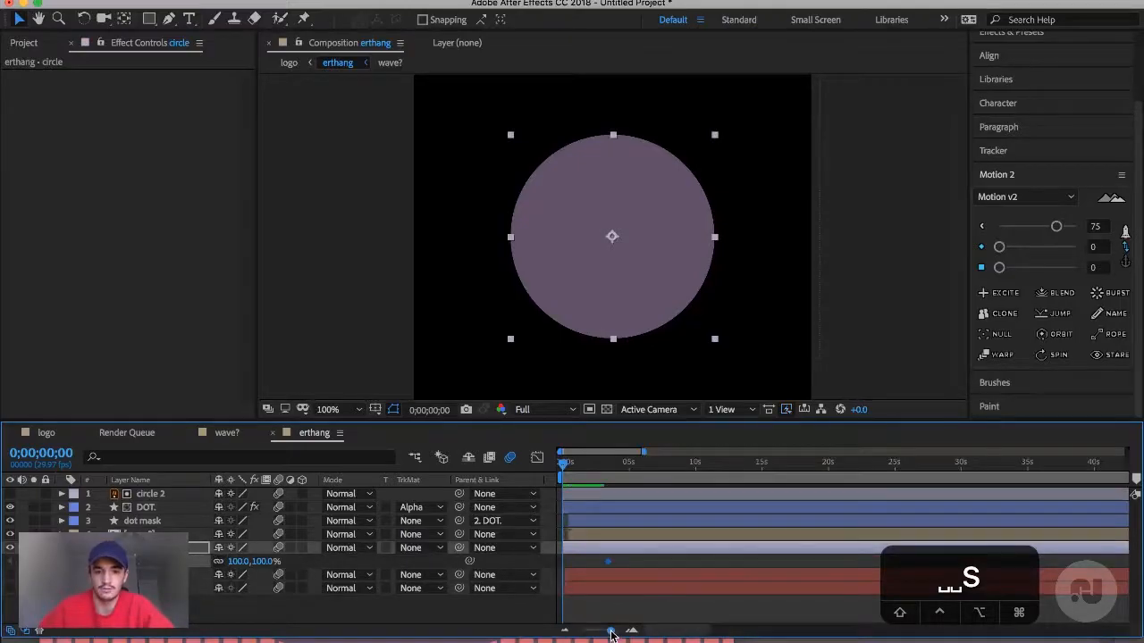
click(628, 630)
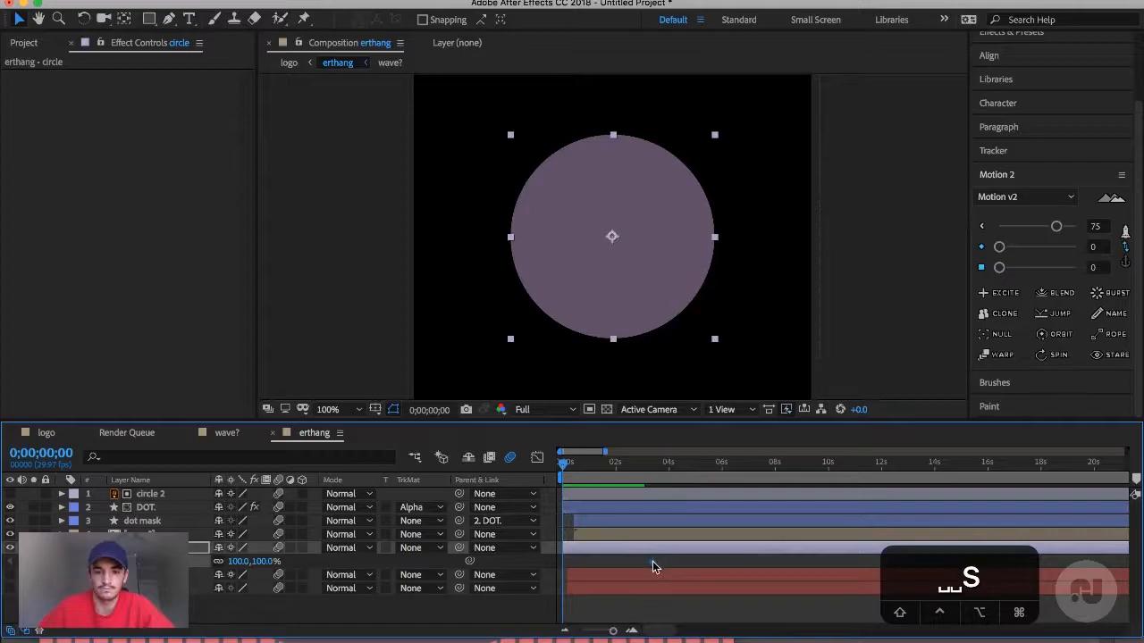
click(630, 630)
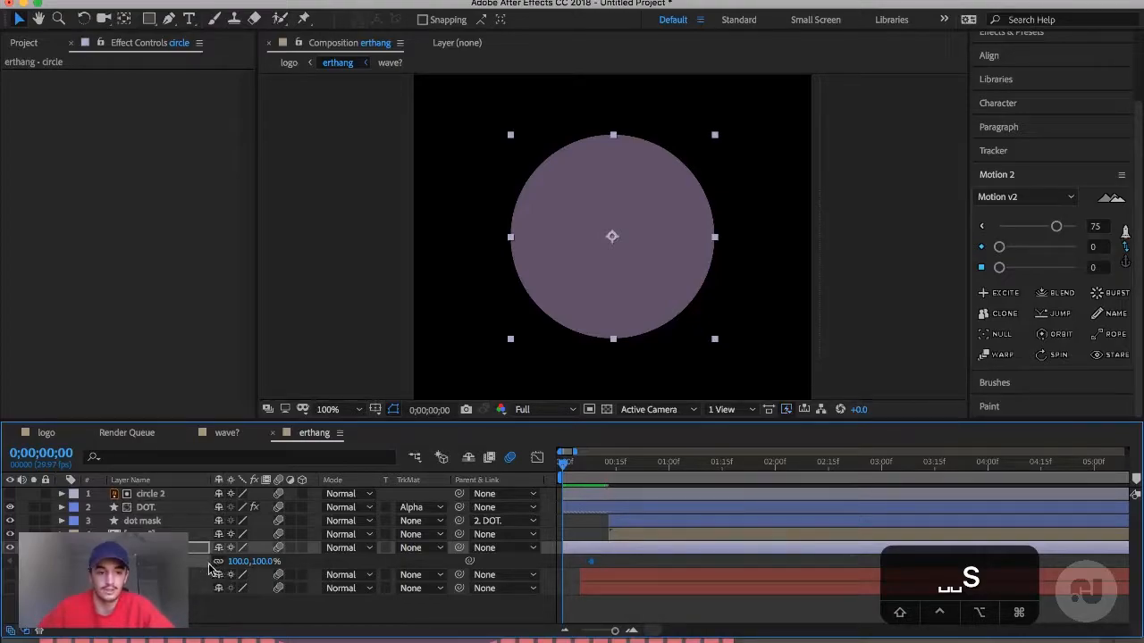
click(237, 562)
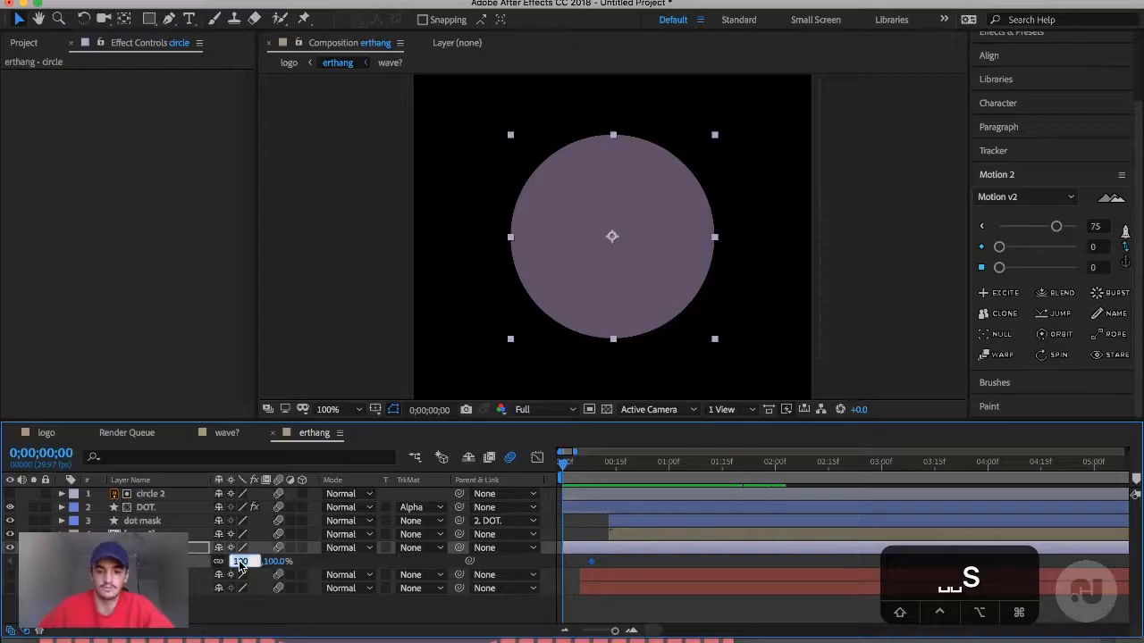
text(0)
key(Return)
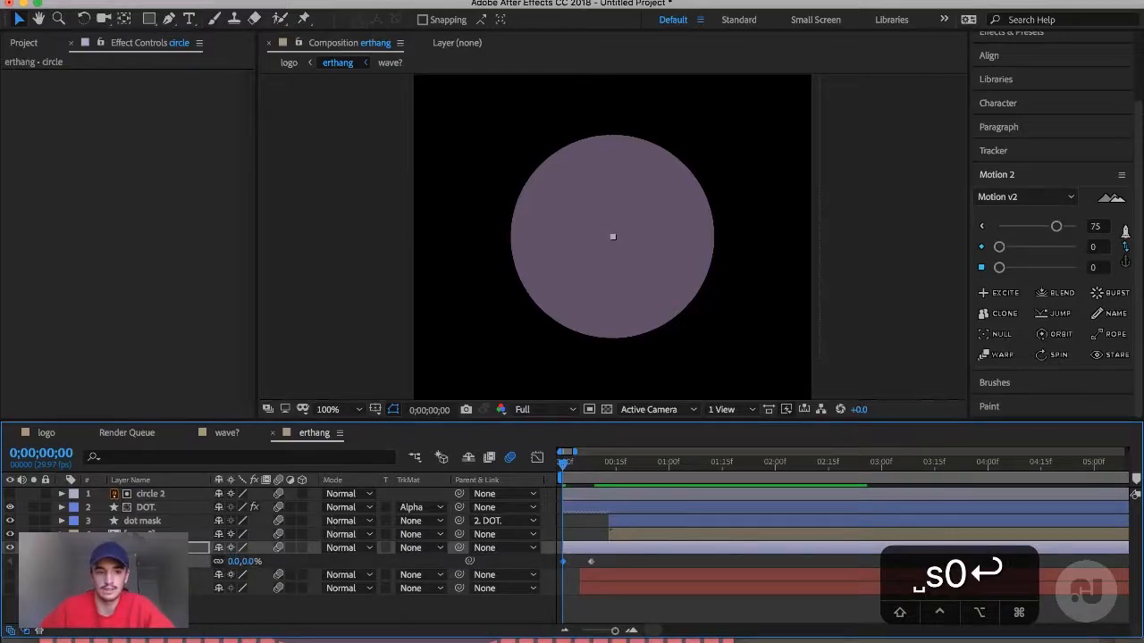
- Parent the circle 2 layer to the circle layer at 0;00;00;08 and preview the animation from the start
click(150, 494)
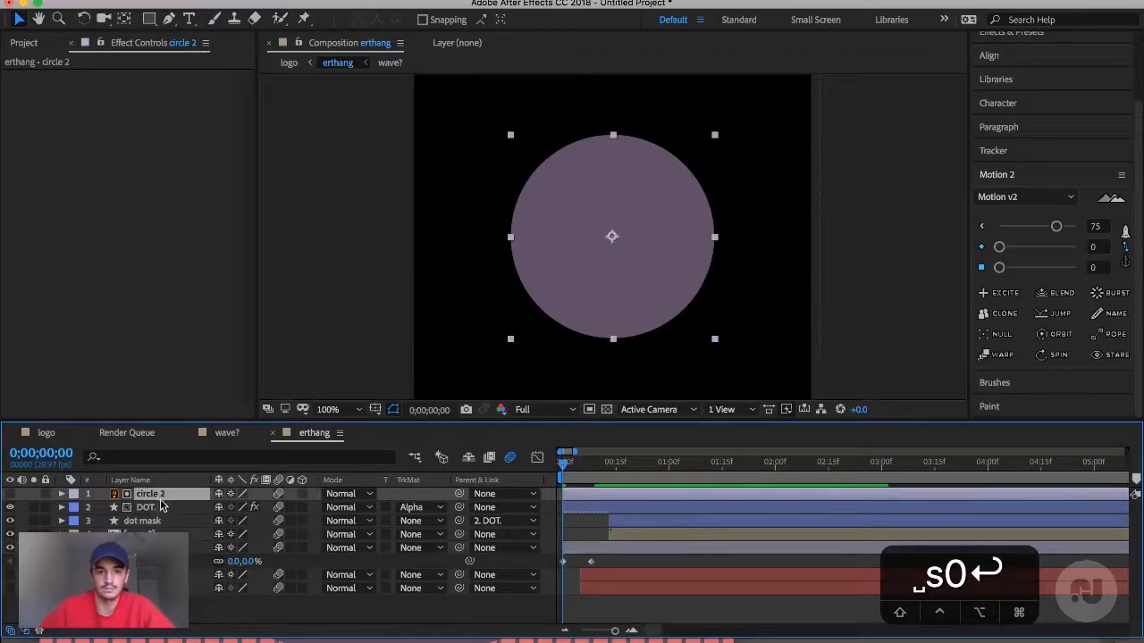
shift+click(590, 462)
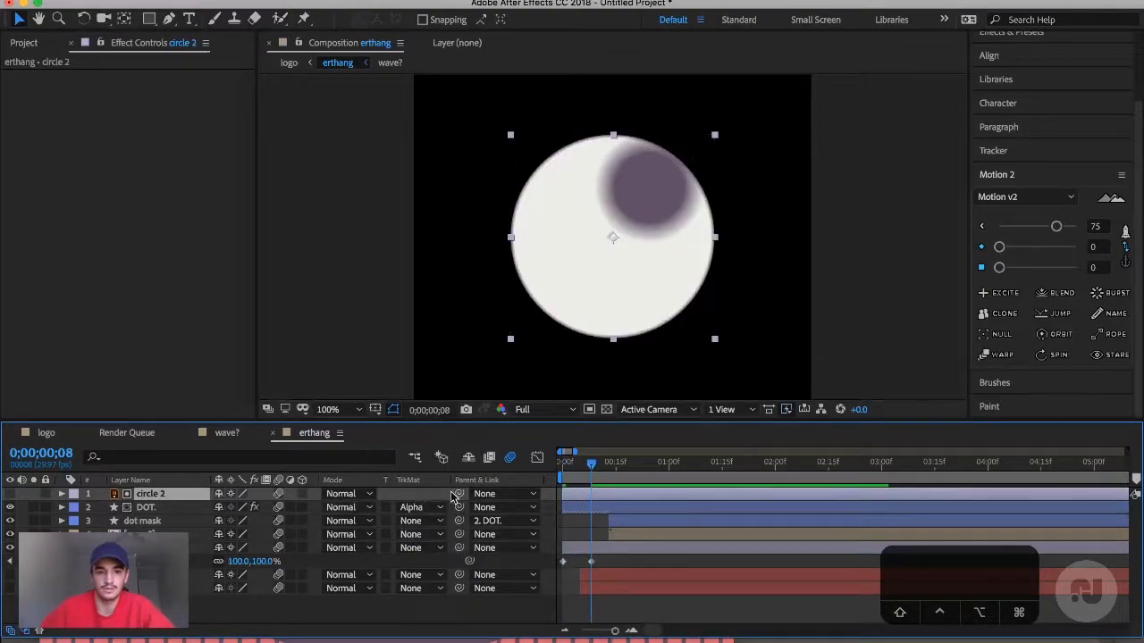
drag(457, 497, 194, 553)
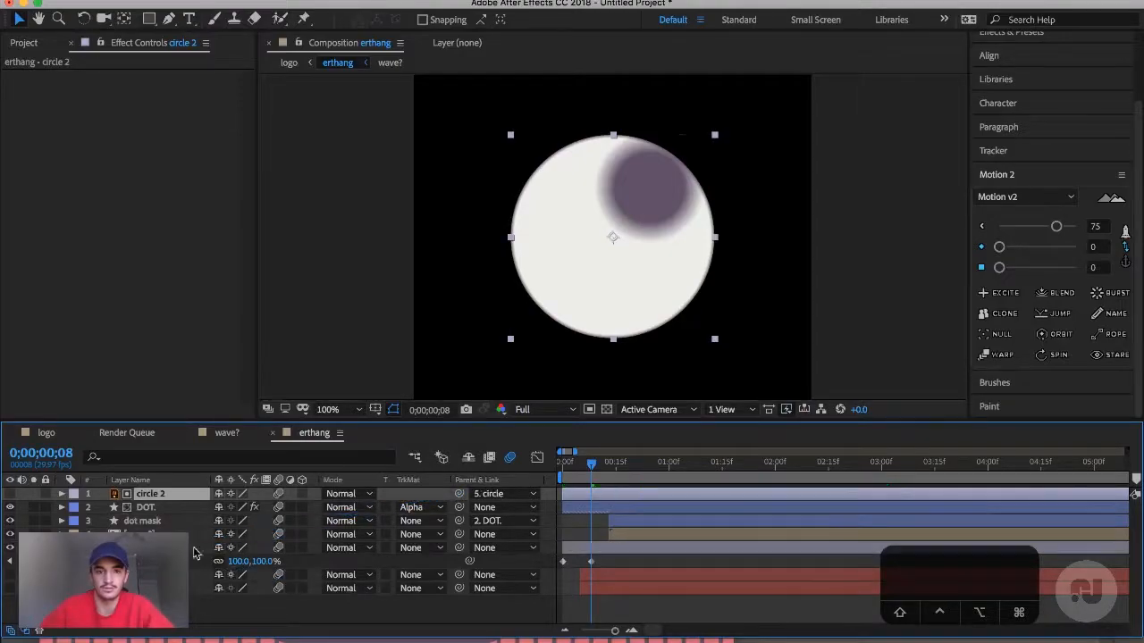
click(560, 464)
key(space)
key(space)
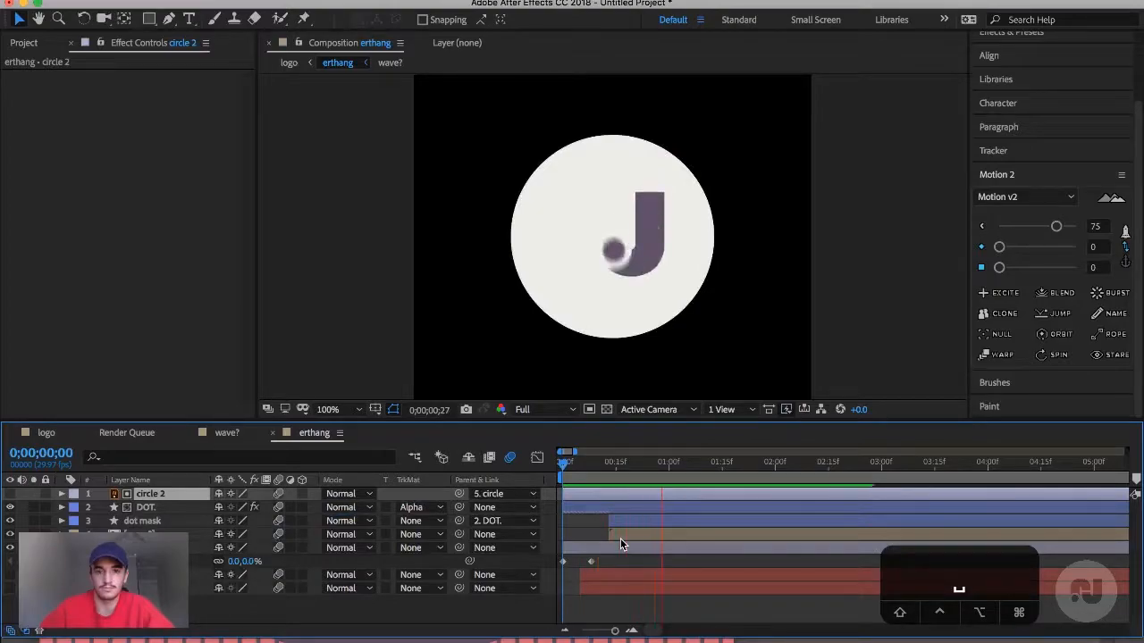
- Move the circle's second Scale keyframe slightly earlier and ease both Scale keyframes at 75 with Motion 2
click(597, 548)
drag(600, 560, 557, 572)
click(1056, 228)
- Apply Excite to the circle's Scale with Overshoot 3, Bounce 5 and Friction 91
click(999, 292)
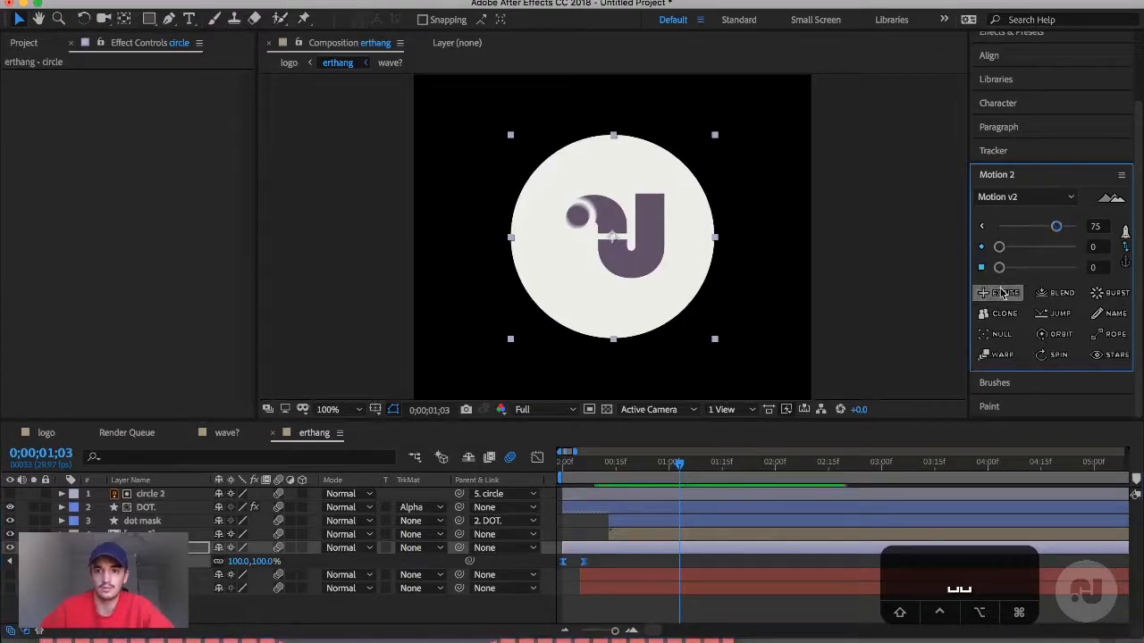
click(151, 90)
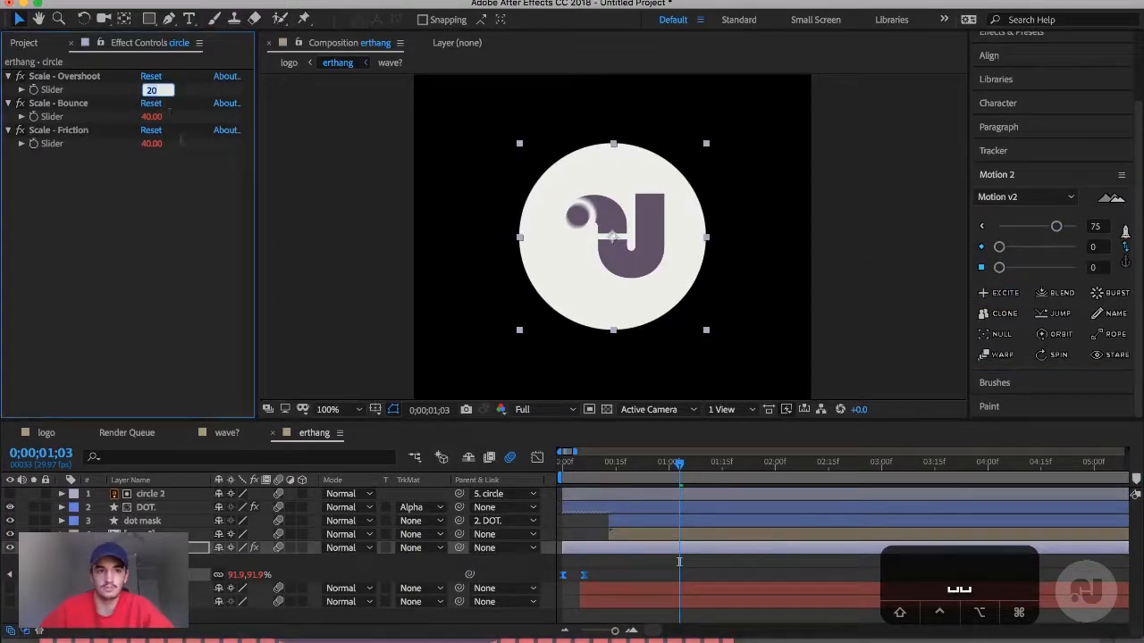
text(3)
key(Tab)
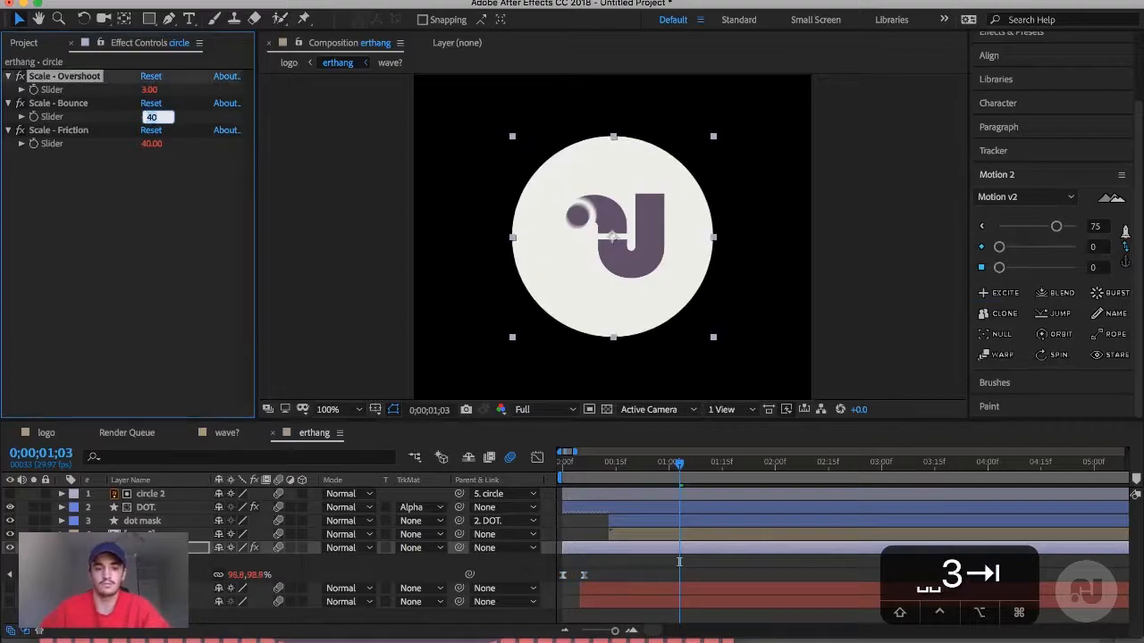
text(5)
key(Tab)
text(9)
key(Return)
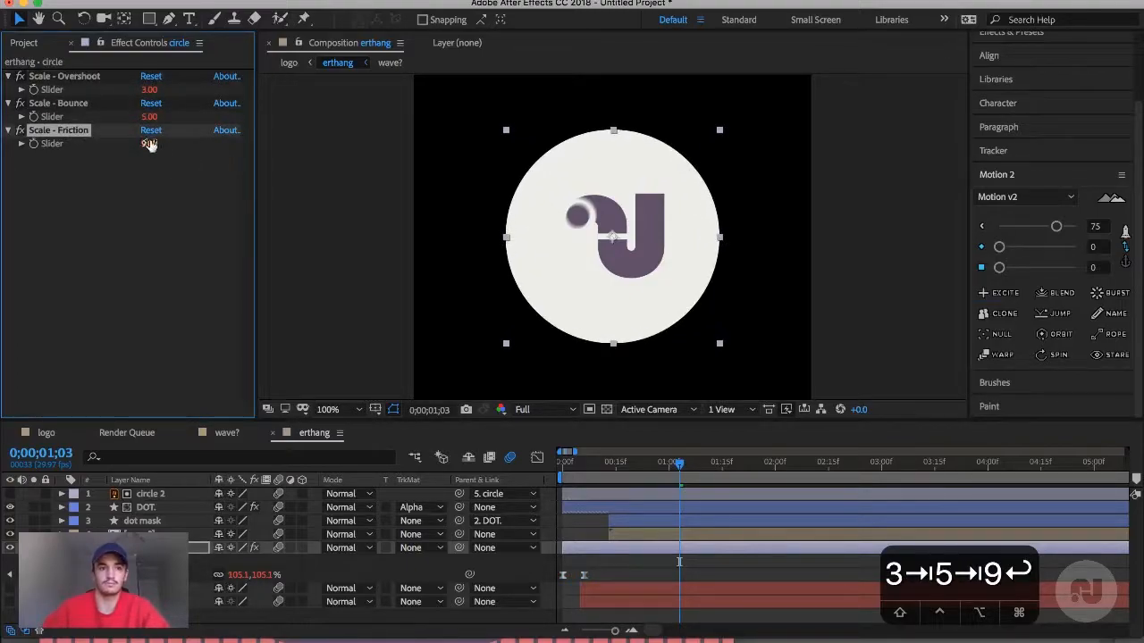
text(91)
key(Return)
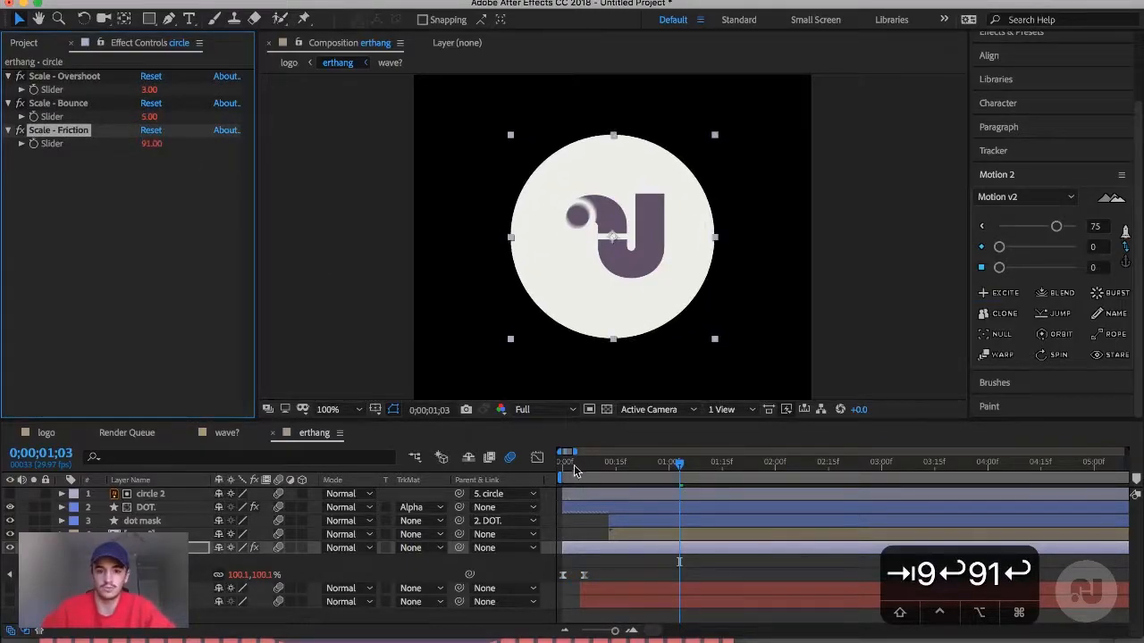
- Preview the circle's scale-in with the logo reveal and collapse the circle layer's keyframed properties
key(space)
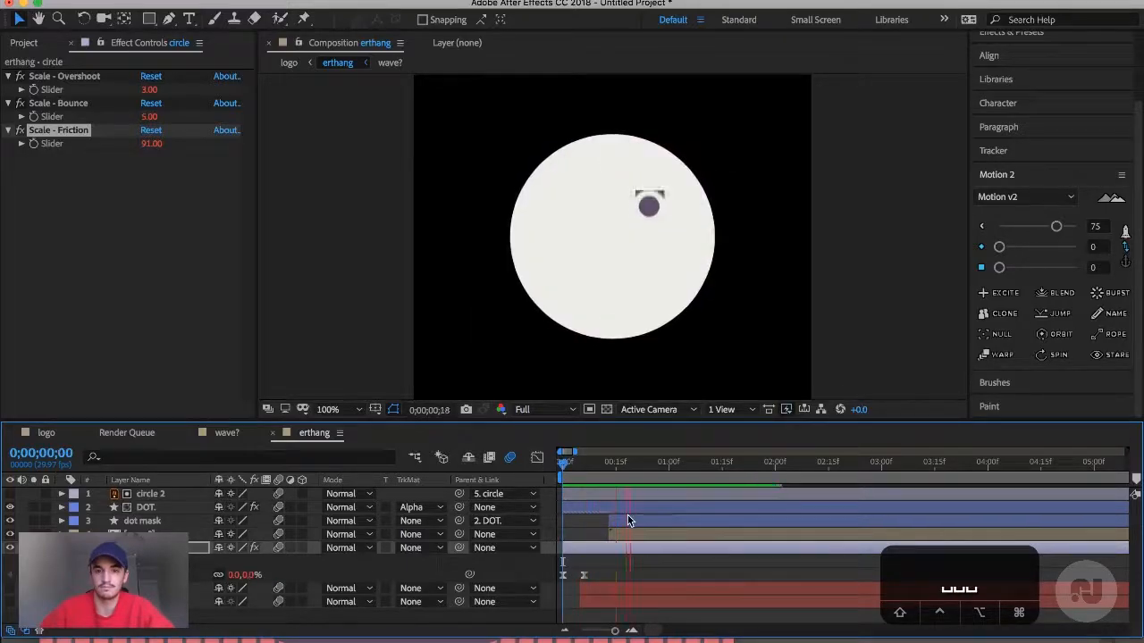
key(space)
key(space)
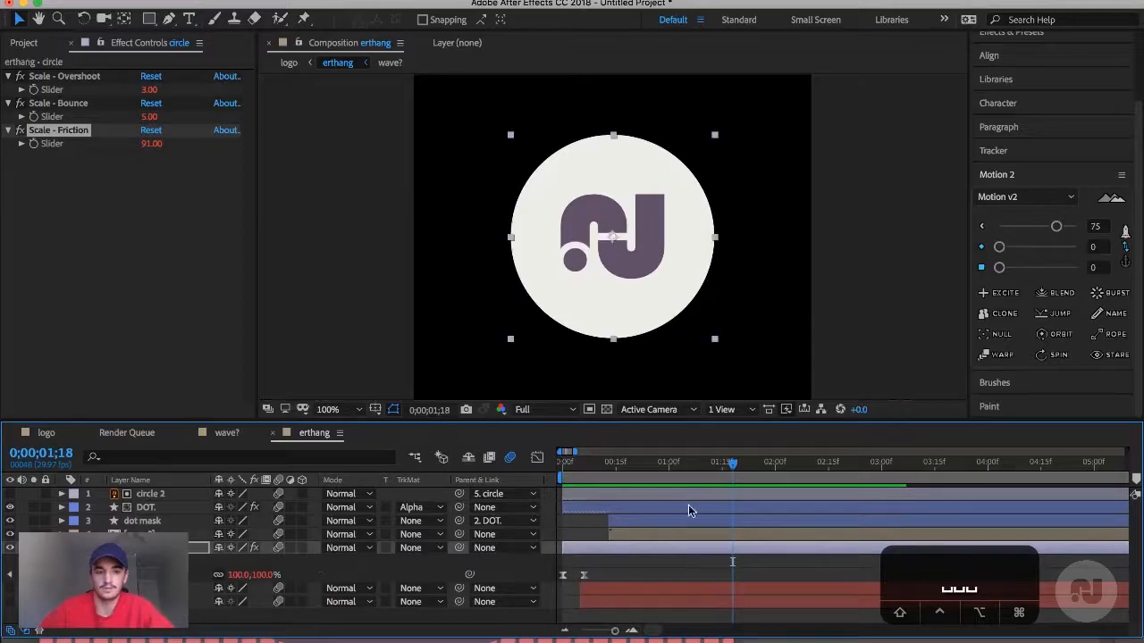
key(u)
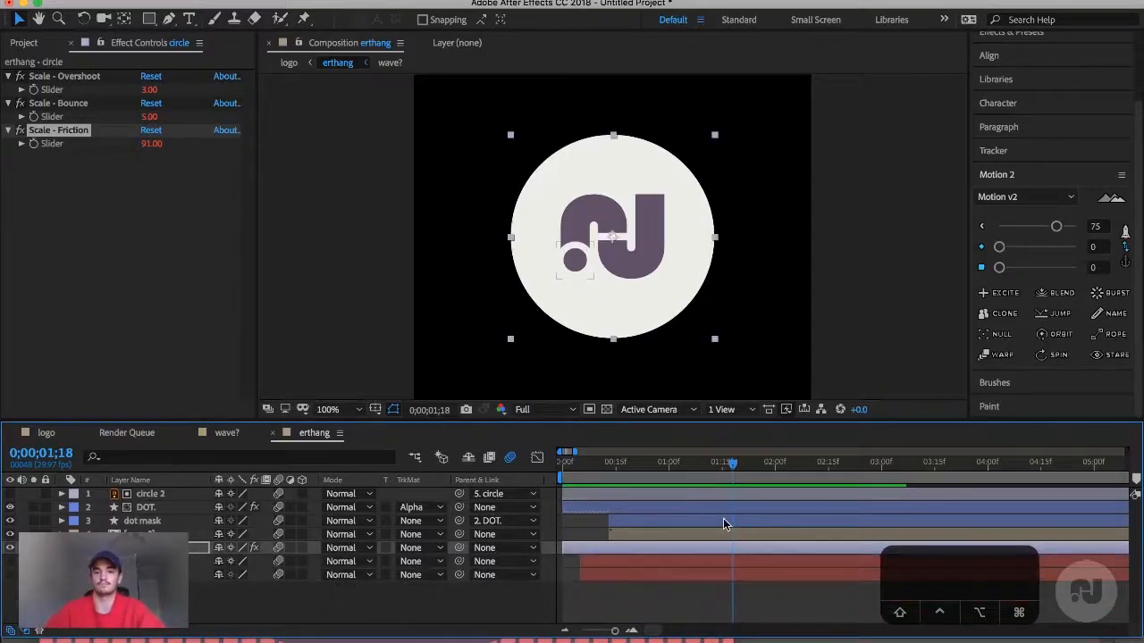
- Undo the last Friction change on the circle and redo it
key(super+z)
key(super+shift+z)
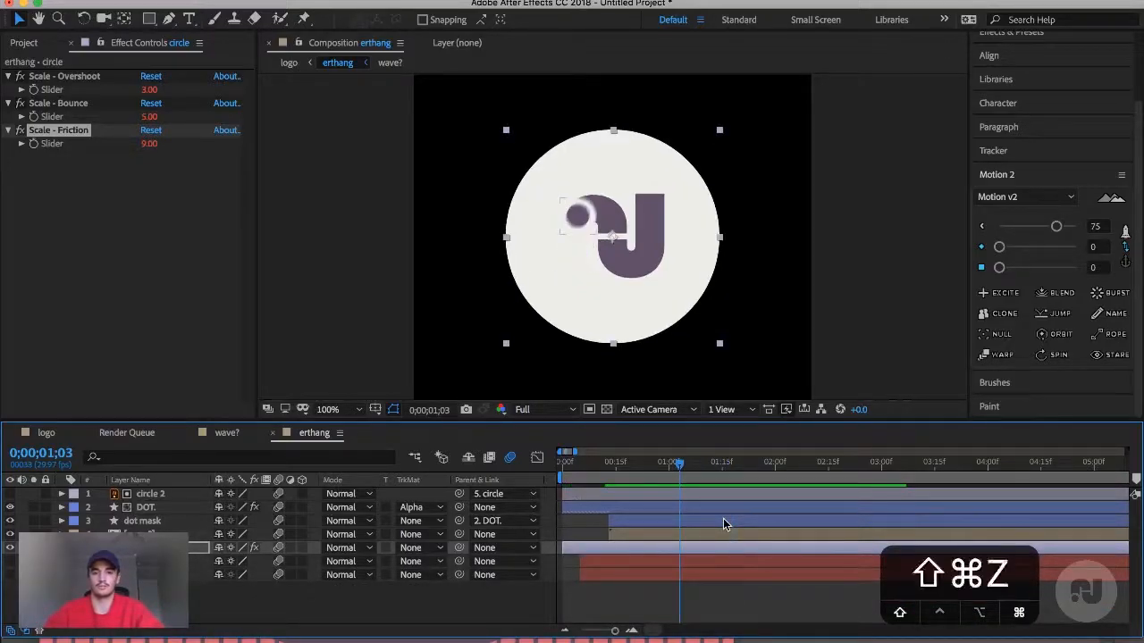